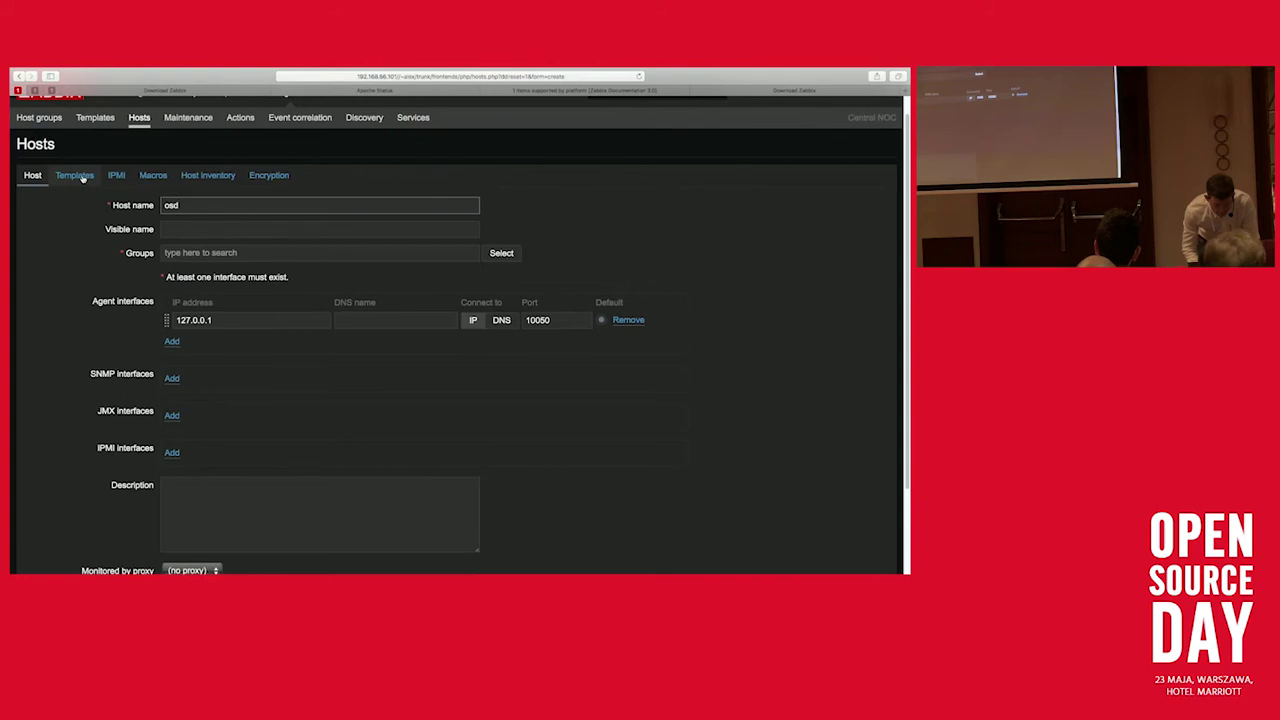
# Step: Assign the new host osd to the Linux servers group and add the host
pyautogui.scroll(-1, 112, 213)
pyautogui.click(185, 196)
pyautogui.write('linux')
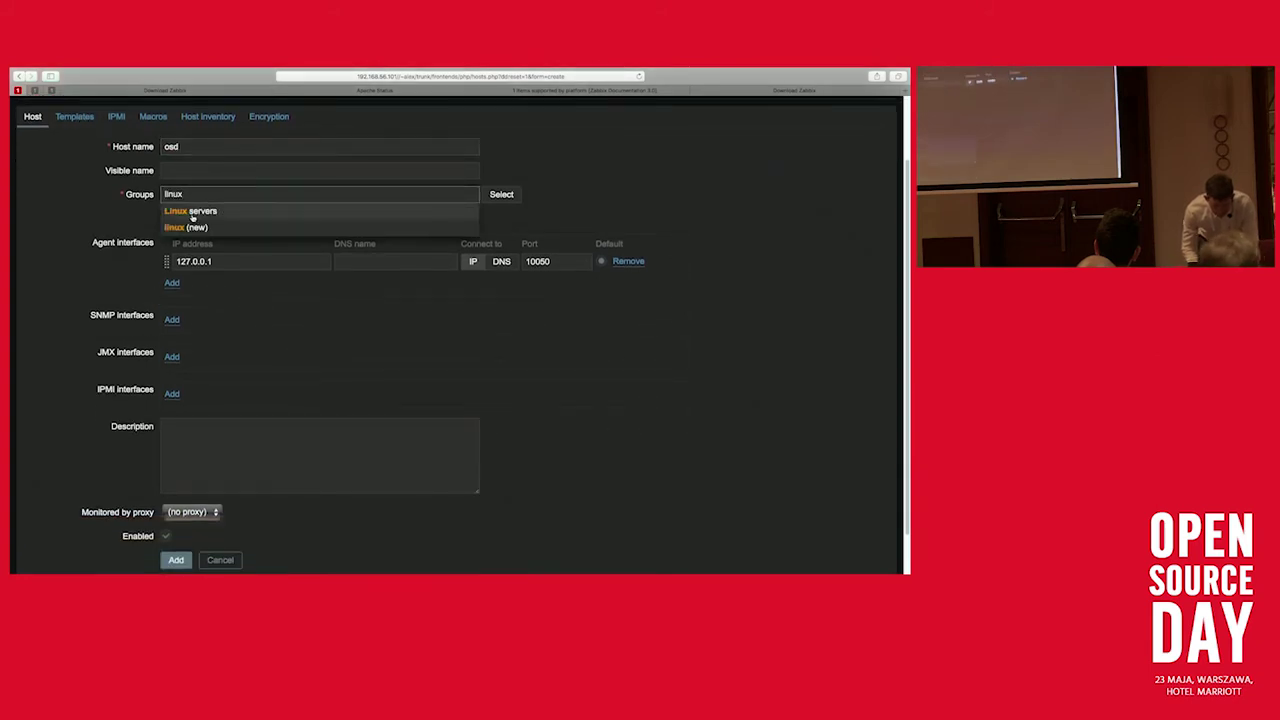
pyautogui.click(190, 211)
pyautogui.scroll(-1, 85, 308)
pyautogui.click(176, 512)
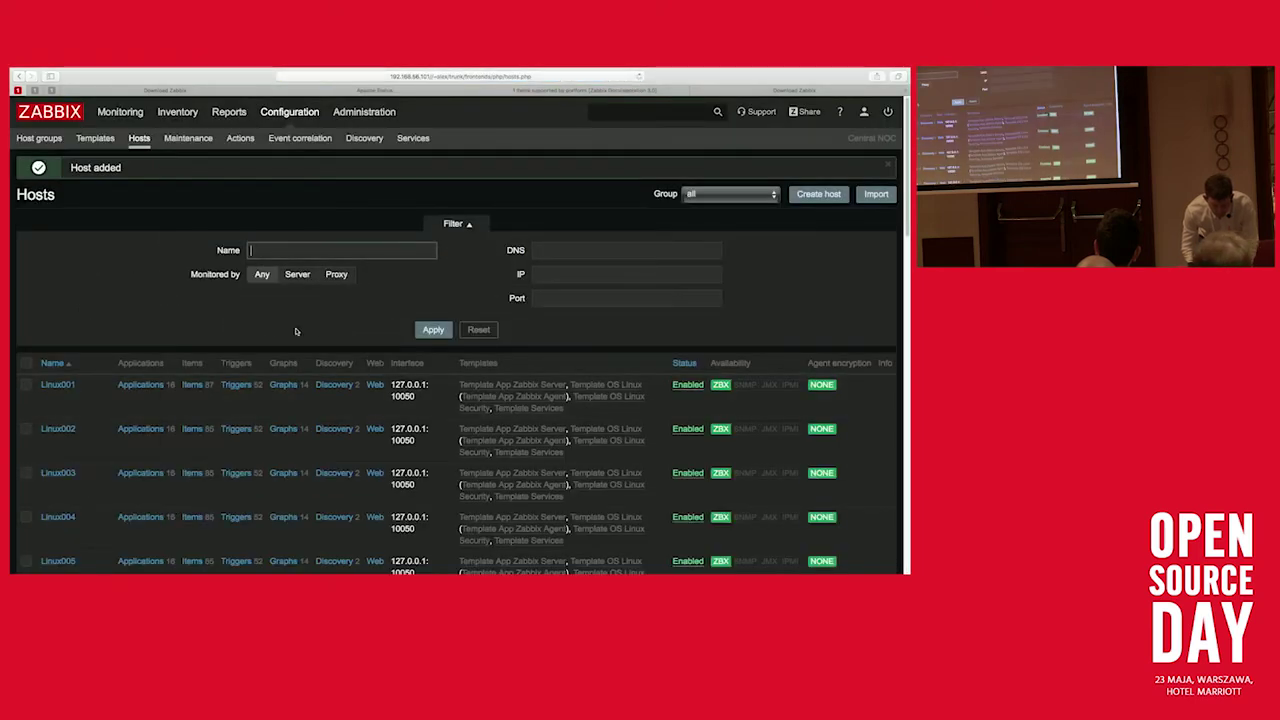
# Step: Filter the host list by the name osd and open that host's items
pyautogui.write('osd')
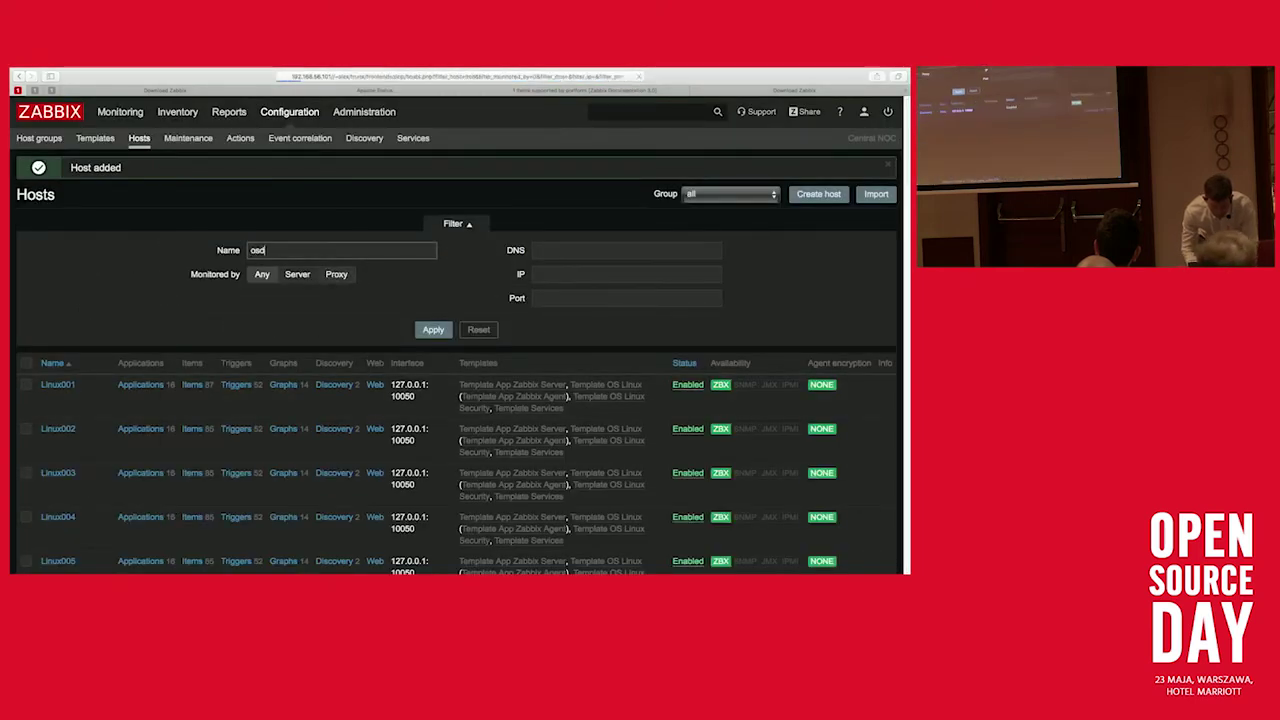
pyautogui.press('Return')
pyautogui.click(180, 354)
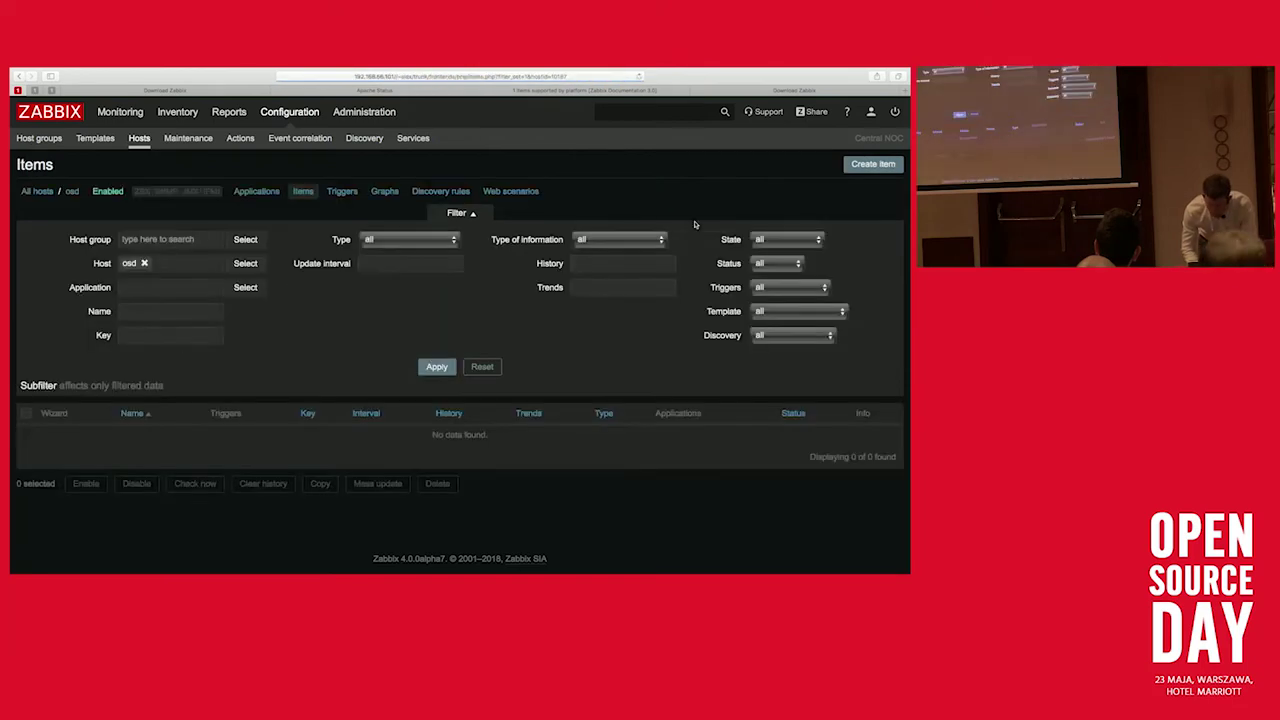
# Step: Start a new item for the host and set its type to HTTP agent
pyautogui.click(880, 165)
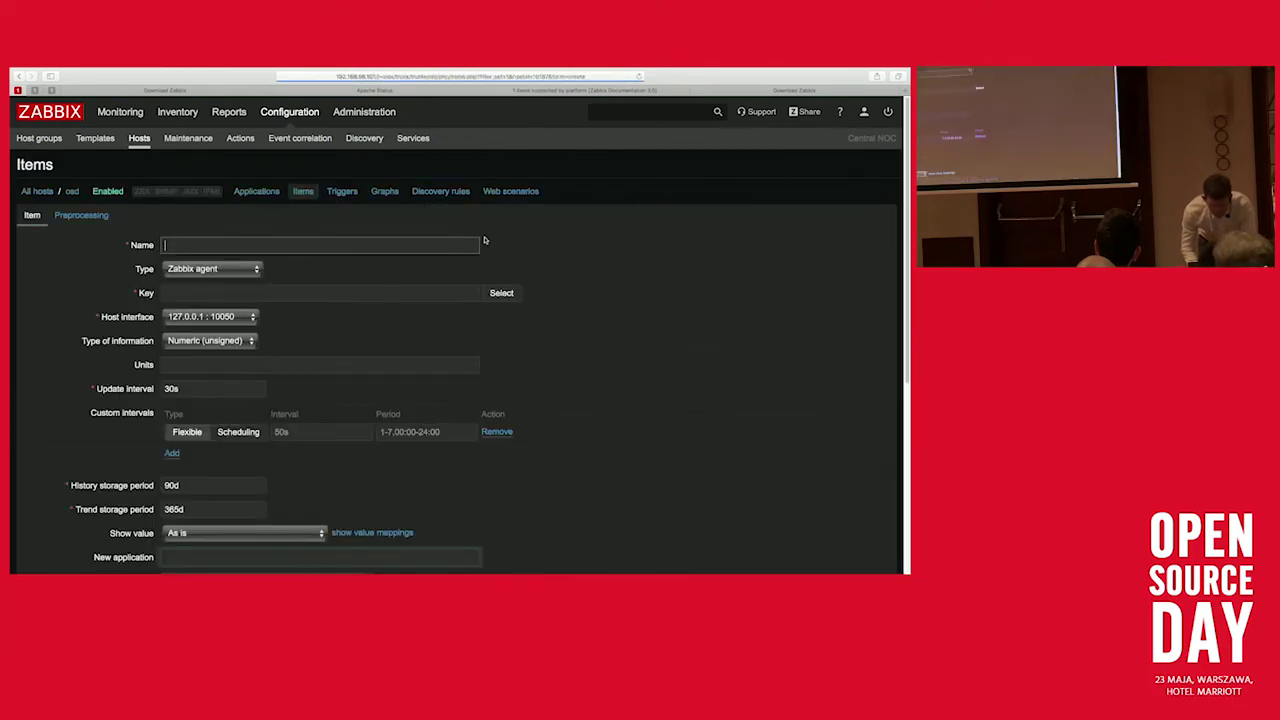
pyautogui.click(248, 268)
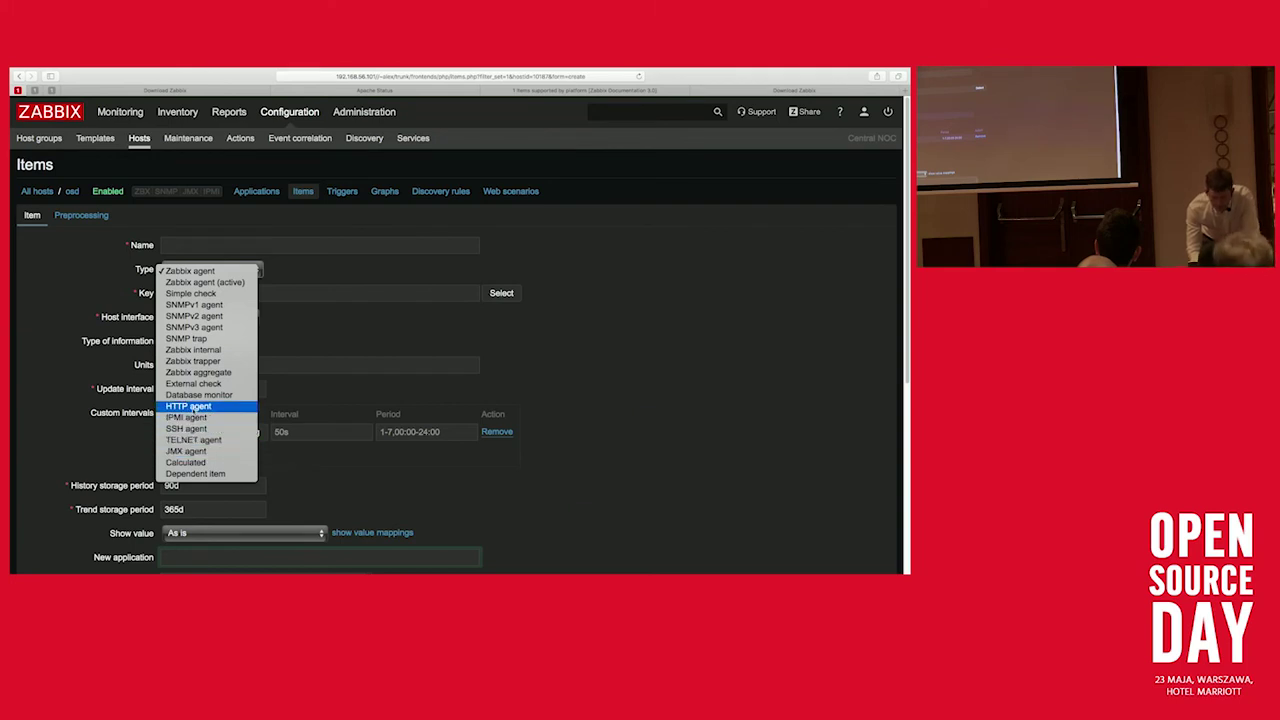
pyautogui.click(167, 408)
pyautogui.click(189, 292)
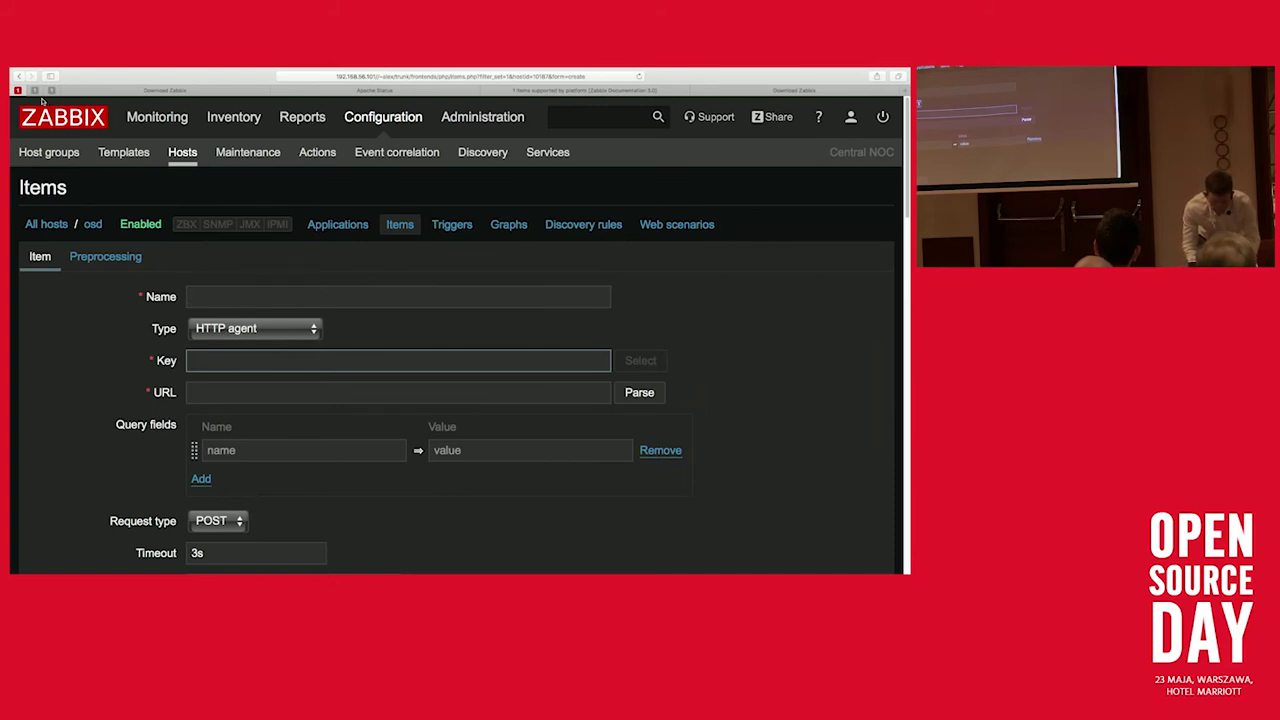
# Step: Reload the Apache server status page and copy its URL
pyautogui.click(298, 93)
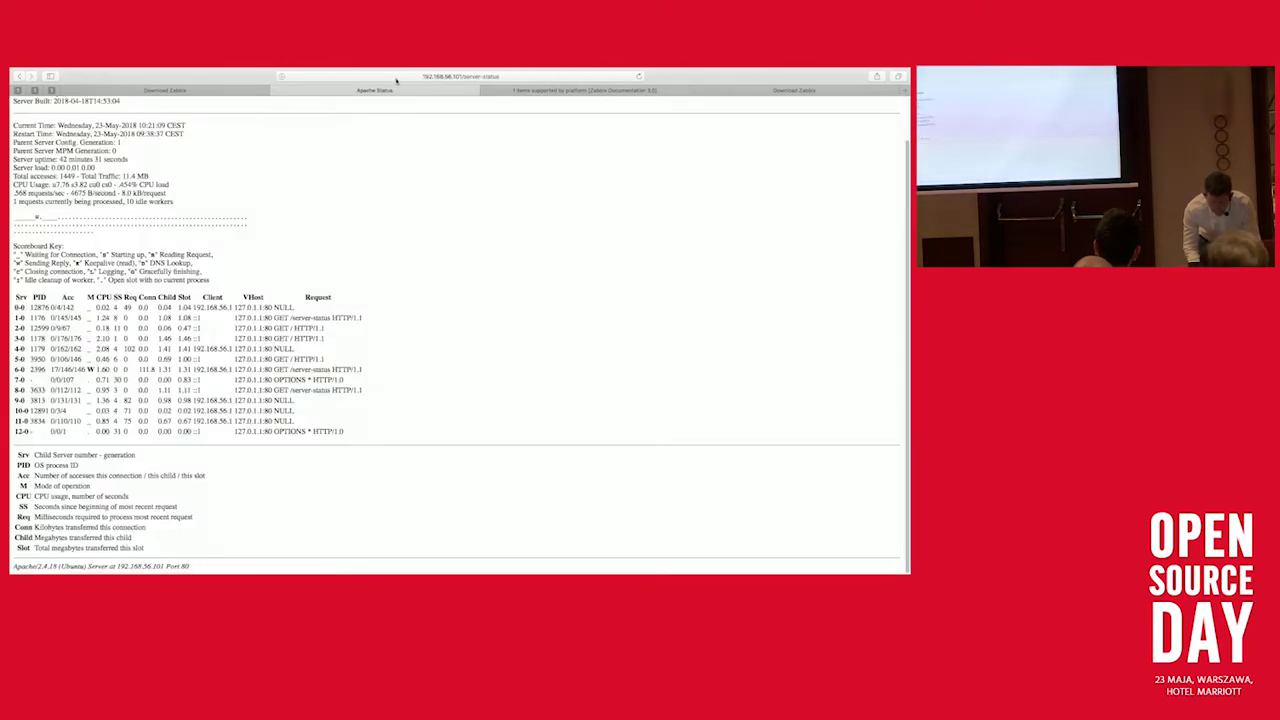
pyautogui.click(396, 77)
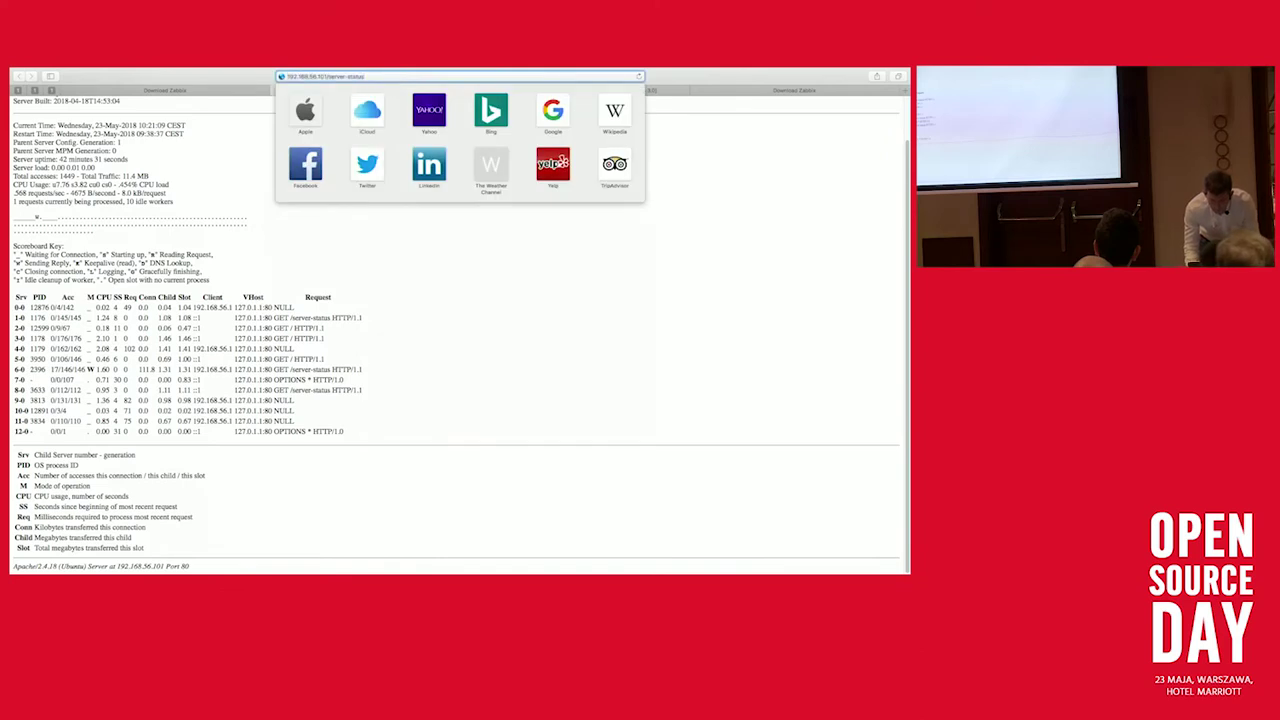
pyautogui.press('Return')
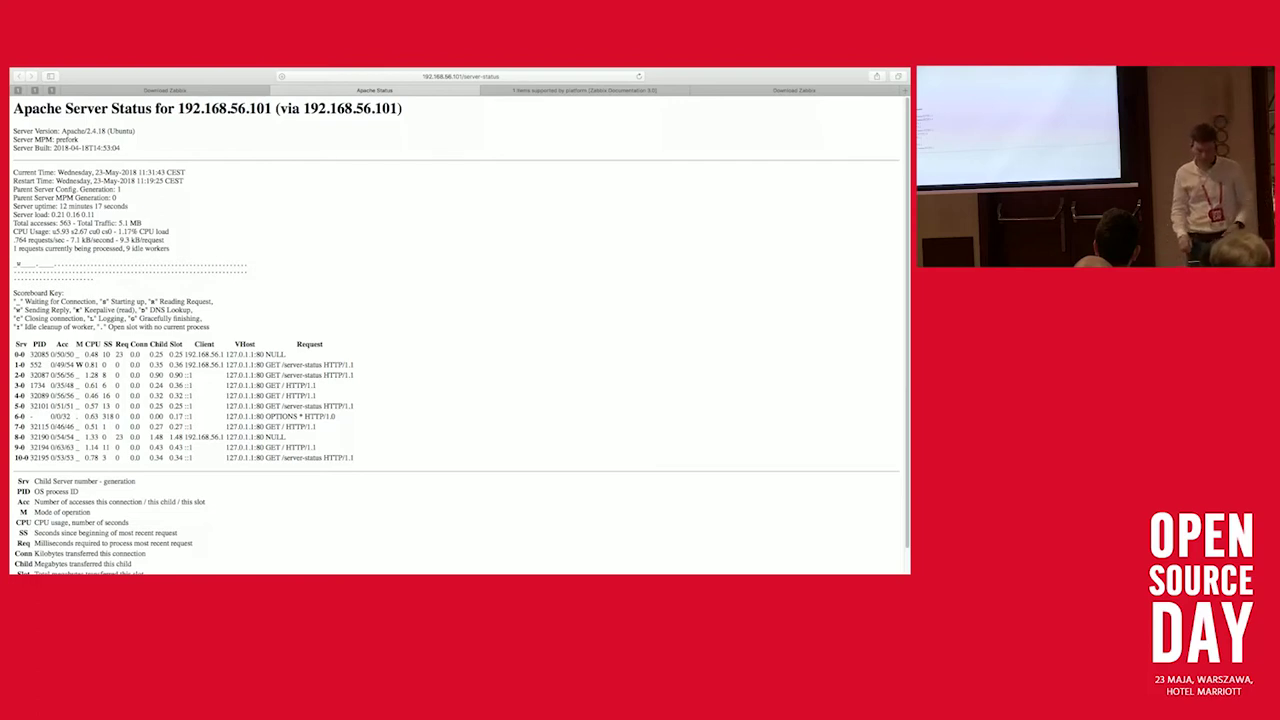
pyautogui.click(464, 77)
pyautogui.press('super+c')
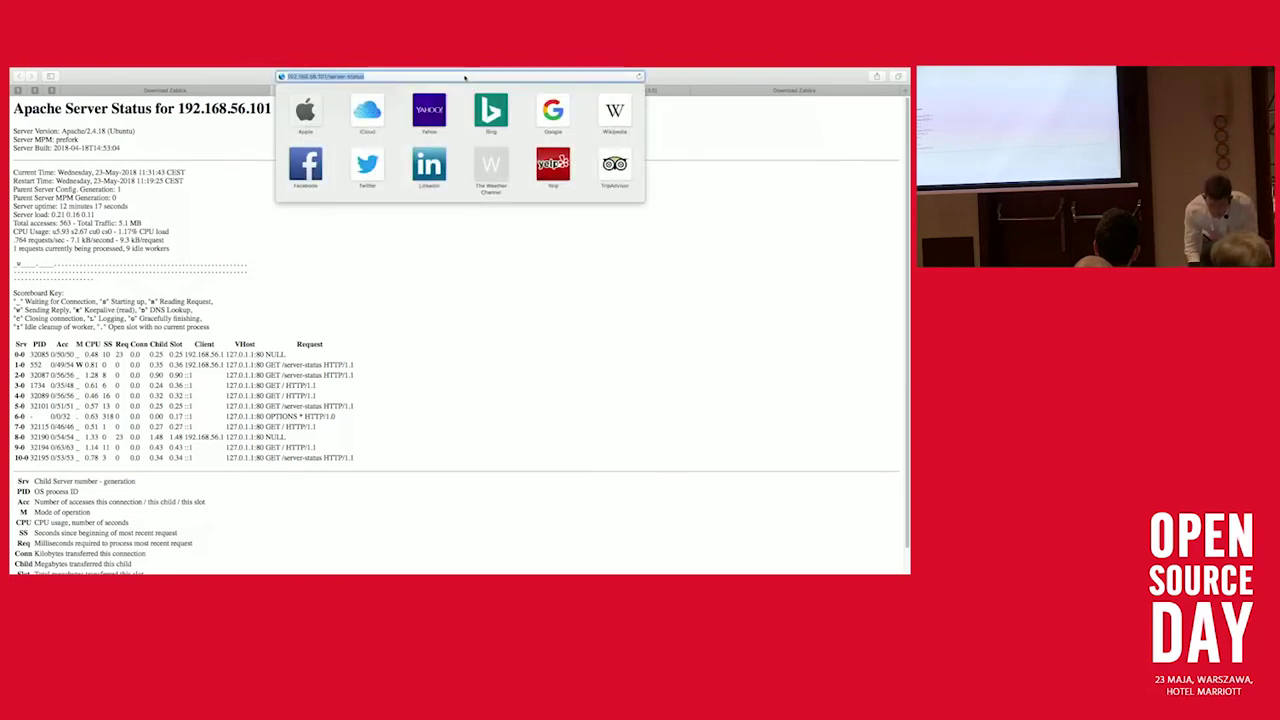
pyautogui.press('super+Tab')
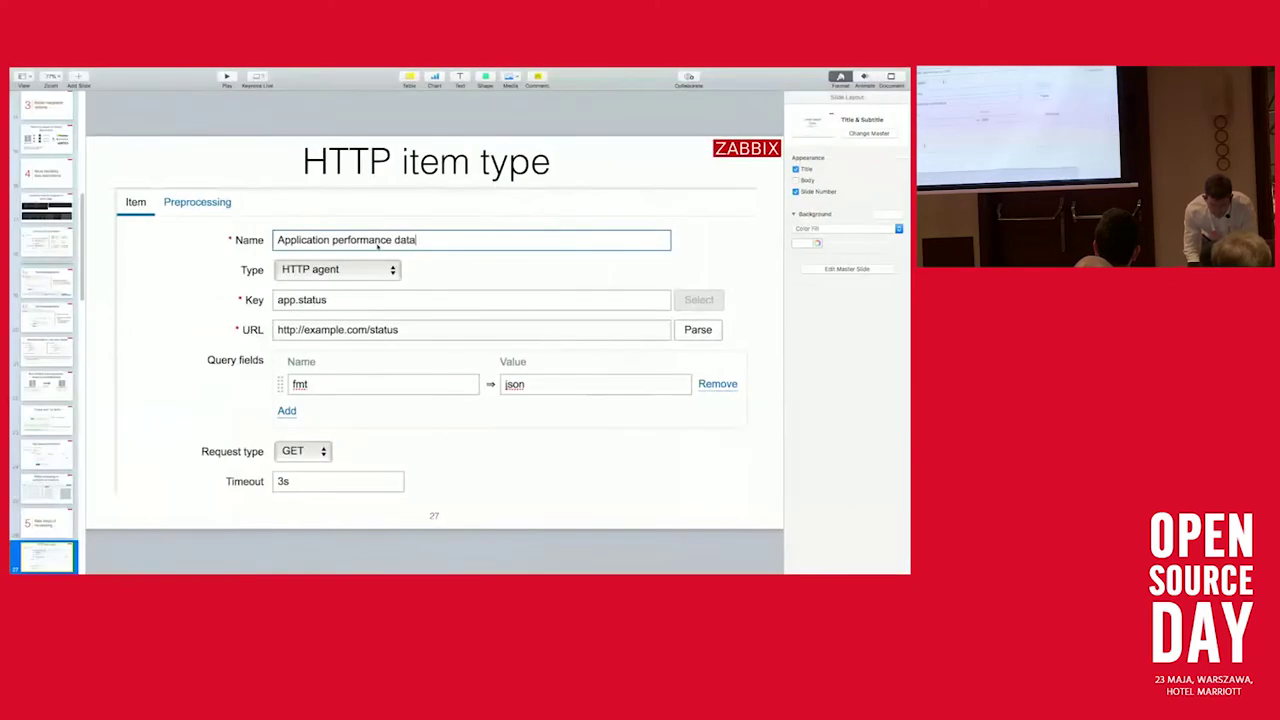
pyautogui.press('super+Tab')
pyautogui.press('Tab')
pyautogui.press('super+Tab')
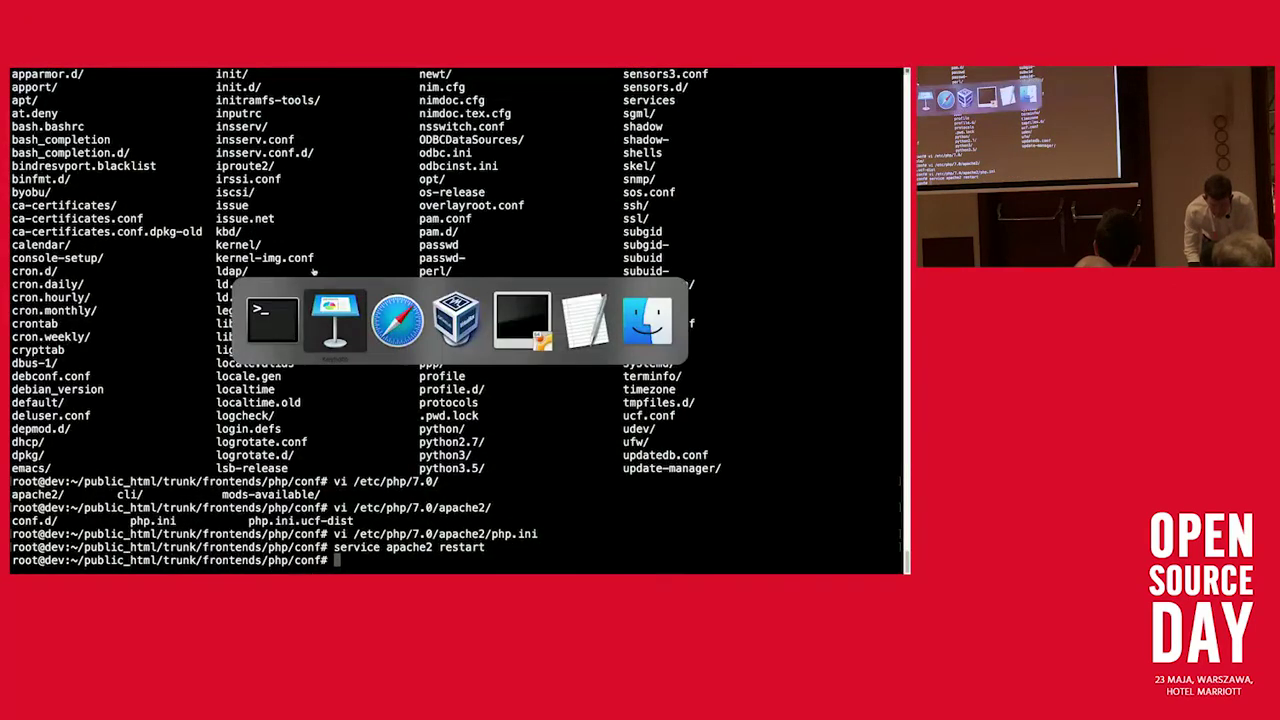
pyautogui.press('super+Tab')
pyautogui.hotkey('ctrl', 'Tab')
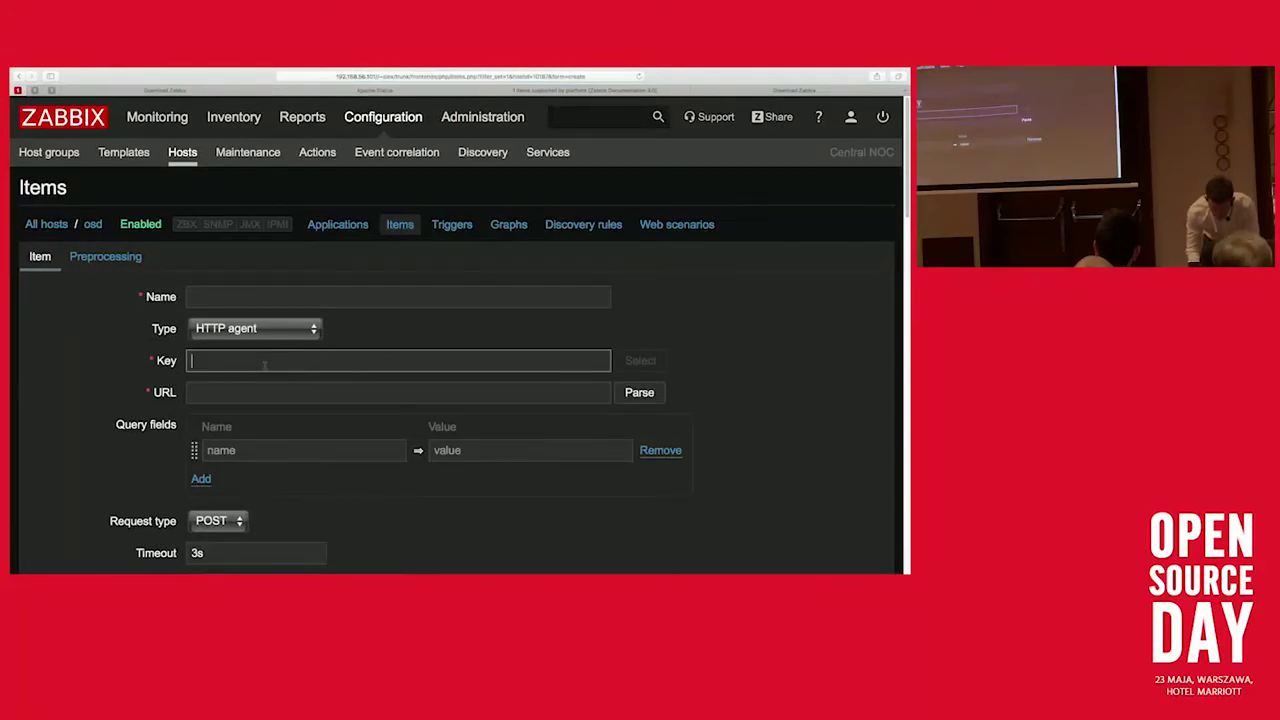
pyautogui.write('apache.')
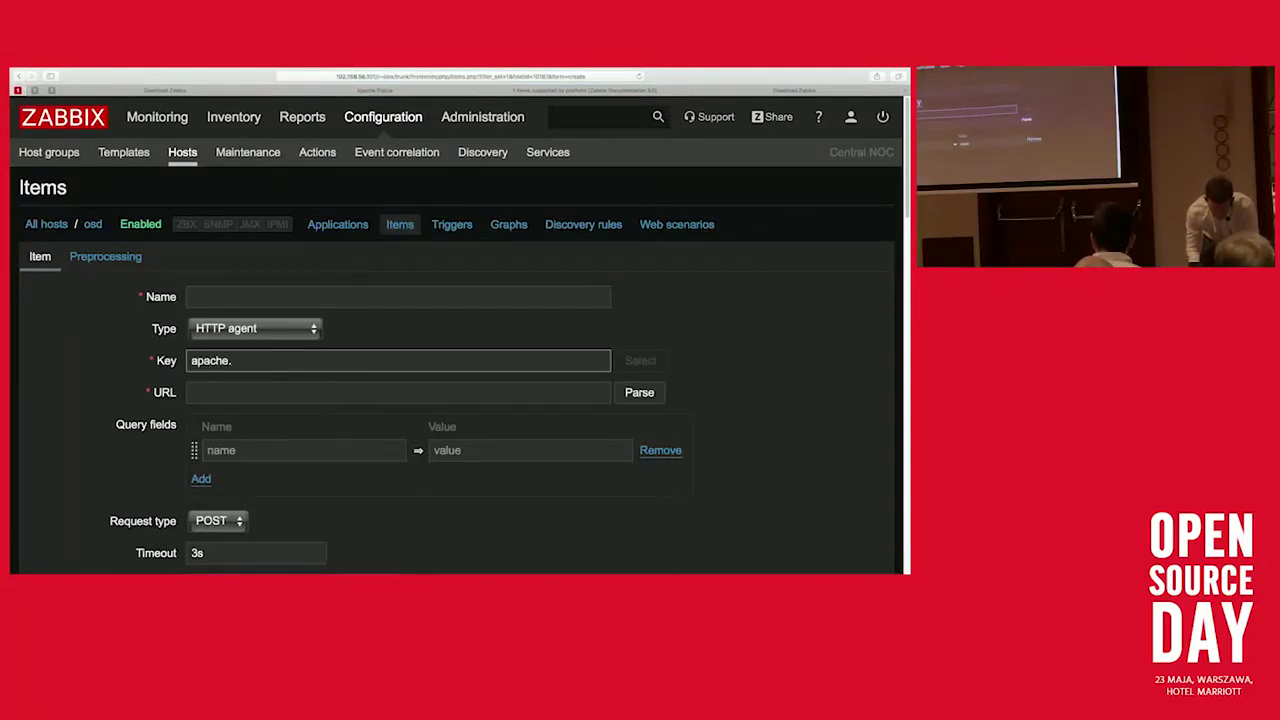
pyautogui.write('status')
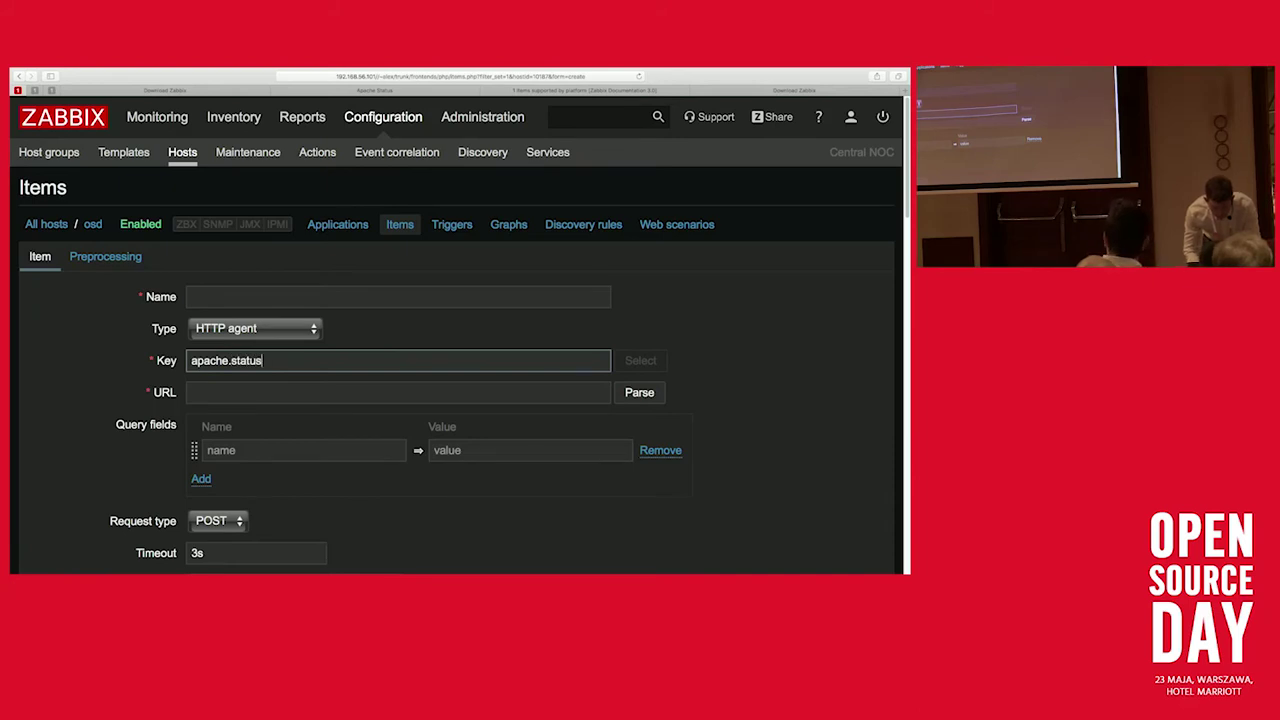
pyautogui.press('Tab')
pyautogui.press('super+v')
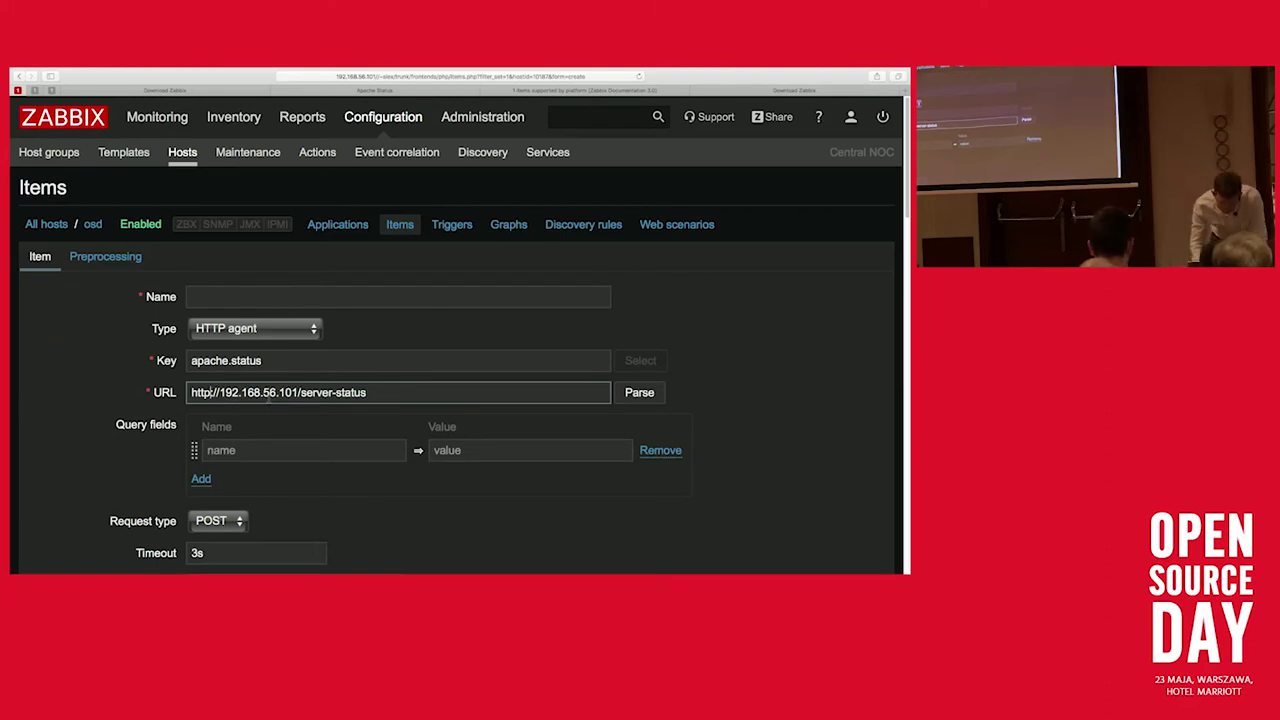
# Step: Set the item's request type to GET
pyautogui.scroll(-2, 153, 458)
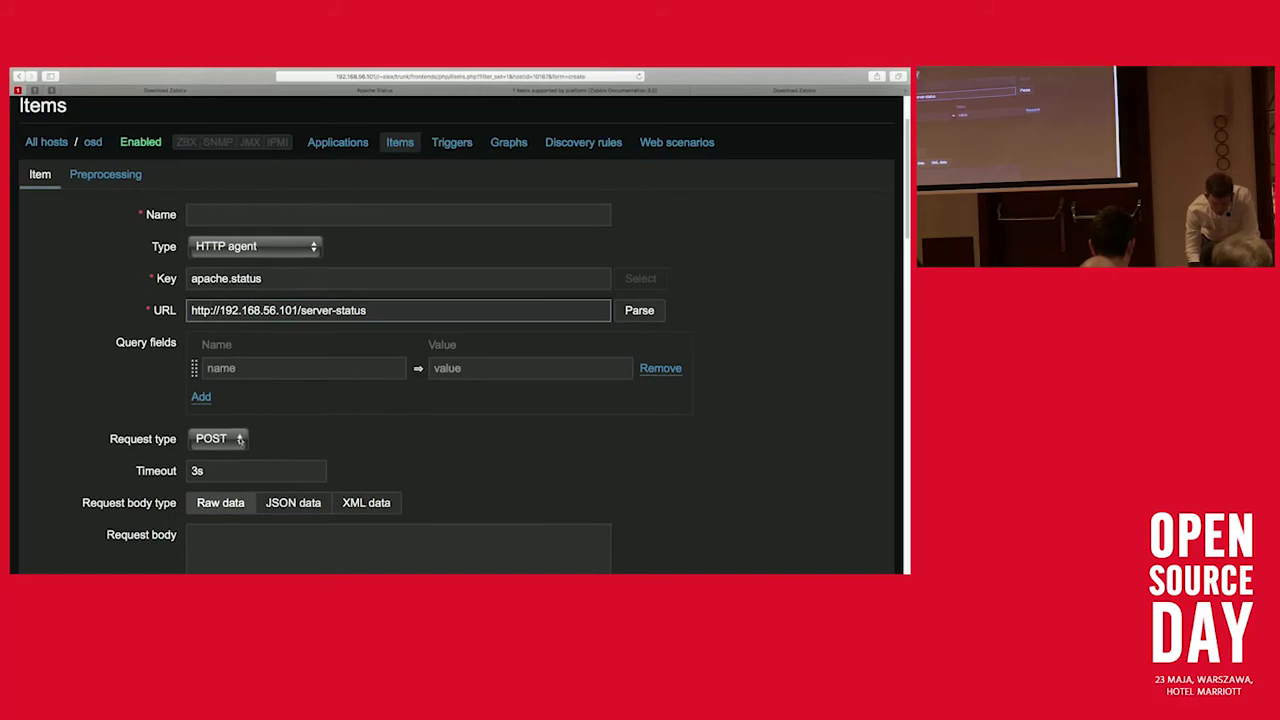
pyautogui.click(218, 440)
pyautogui.click(206, 427)
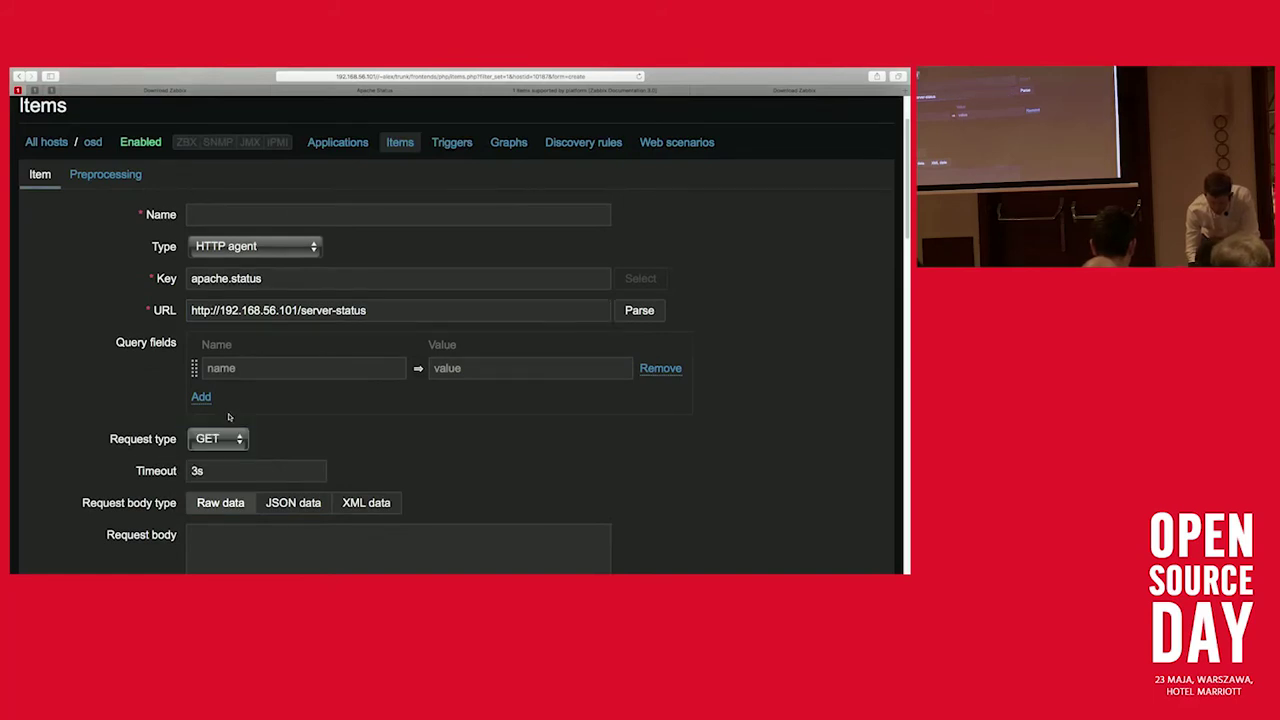
# Step: Examine the item's query fields, timeout and request body settings
pyautogui.click(223, 368)
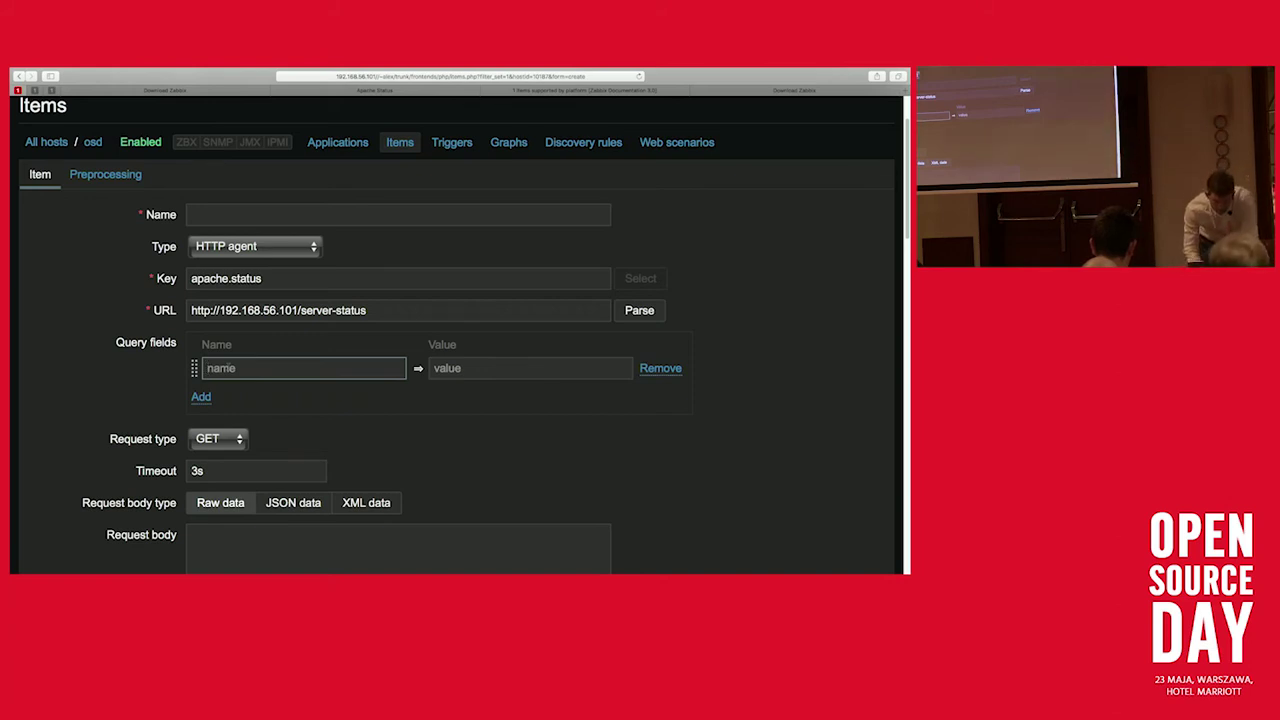
pyautogui.scroll(-2, 157, 343)
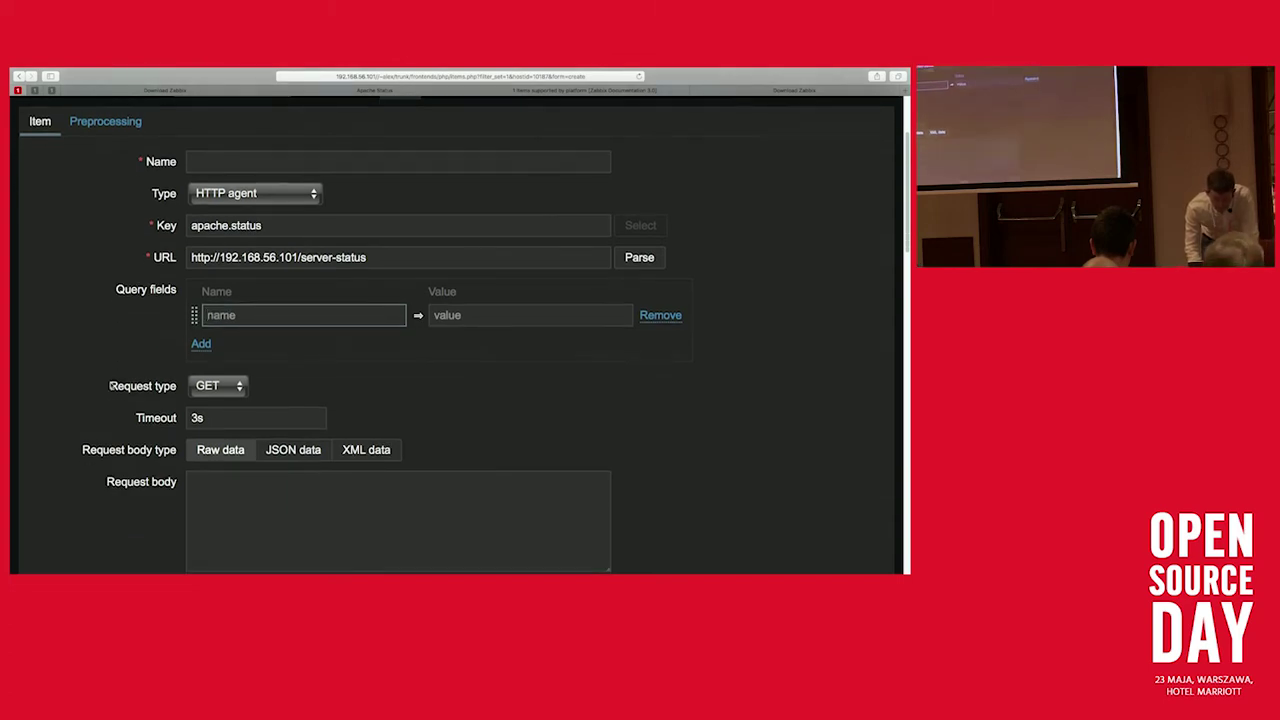
pyautogui.scroll(-2, 111, 385)
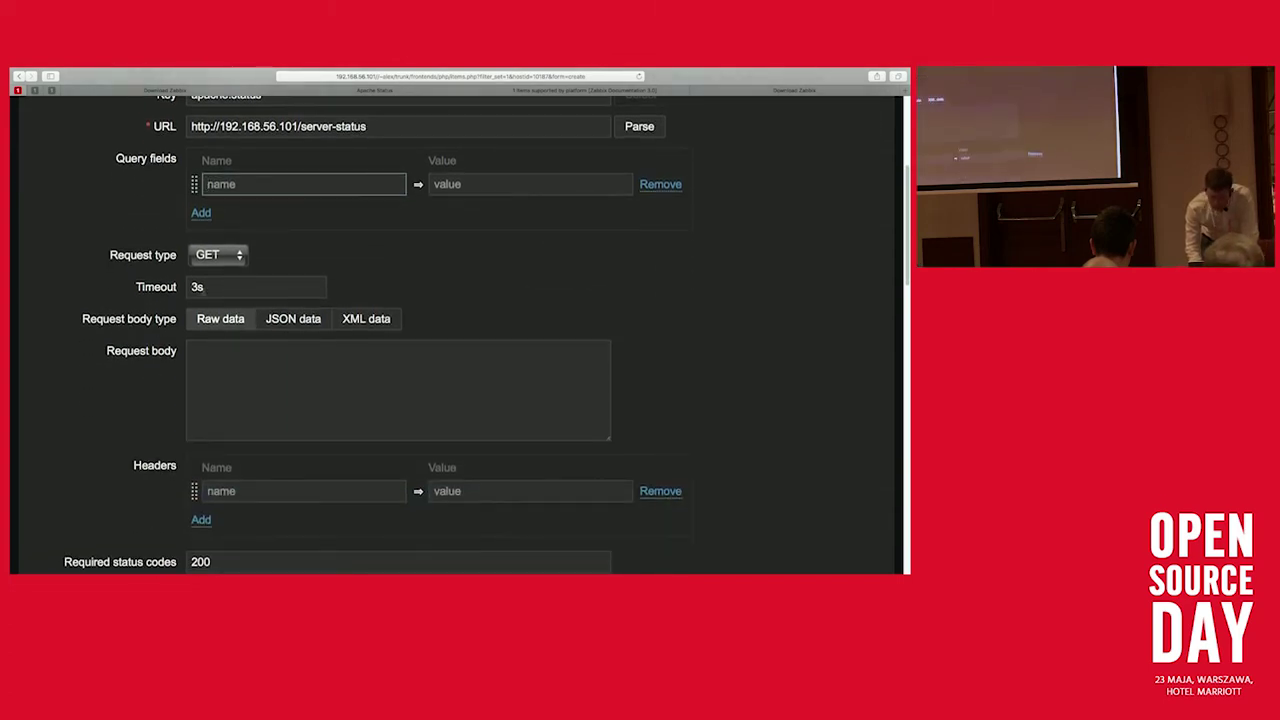
pyautogui.doubleClick(208, 287)
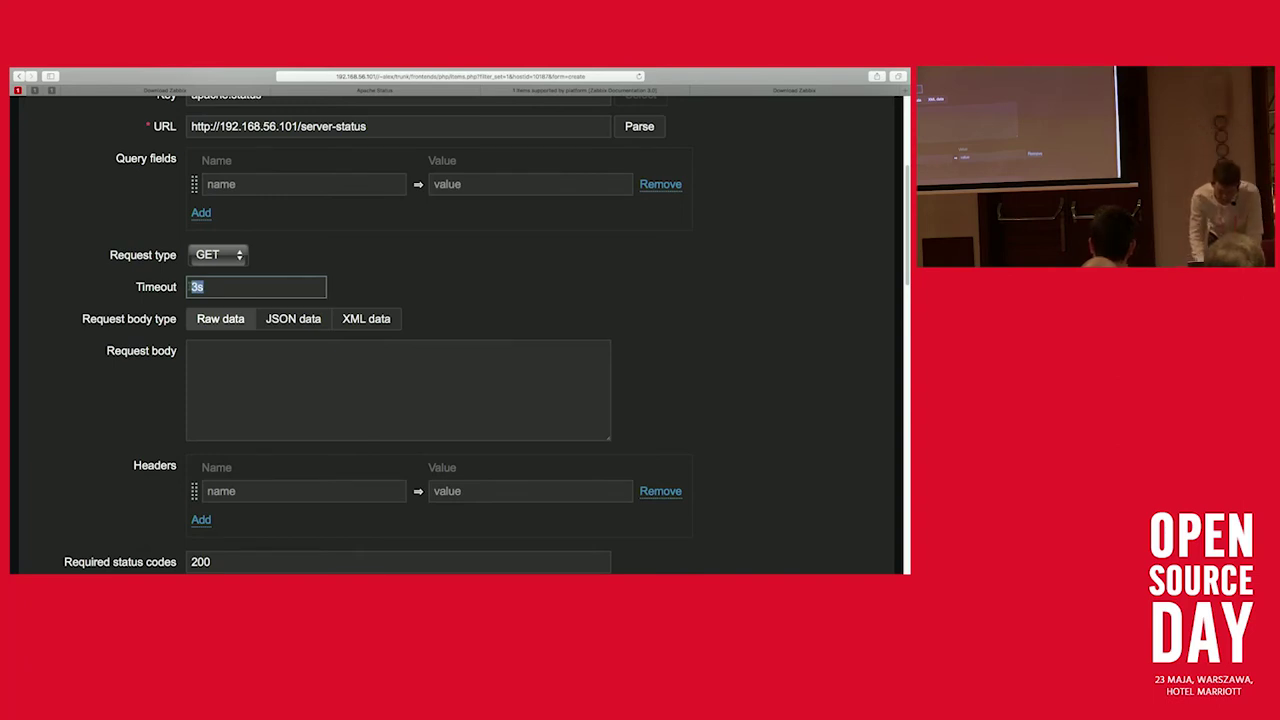
pyautogui.click(153, 379)
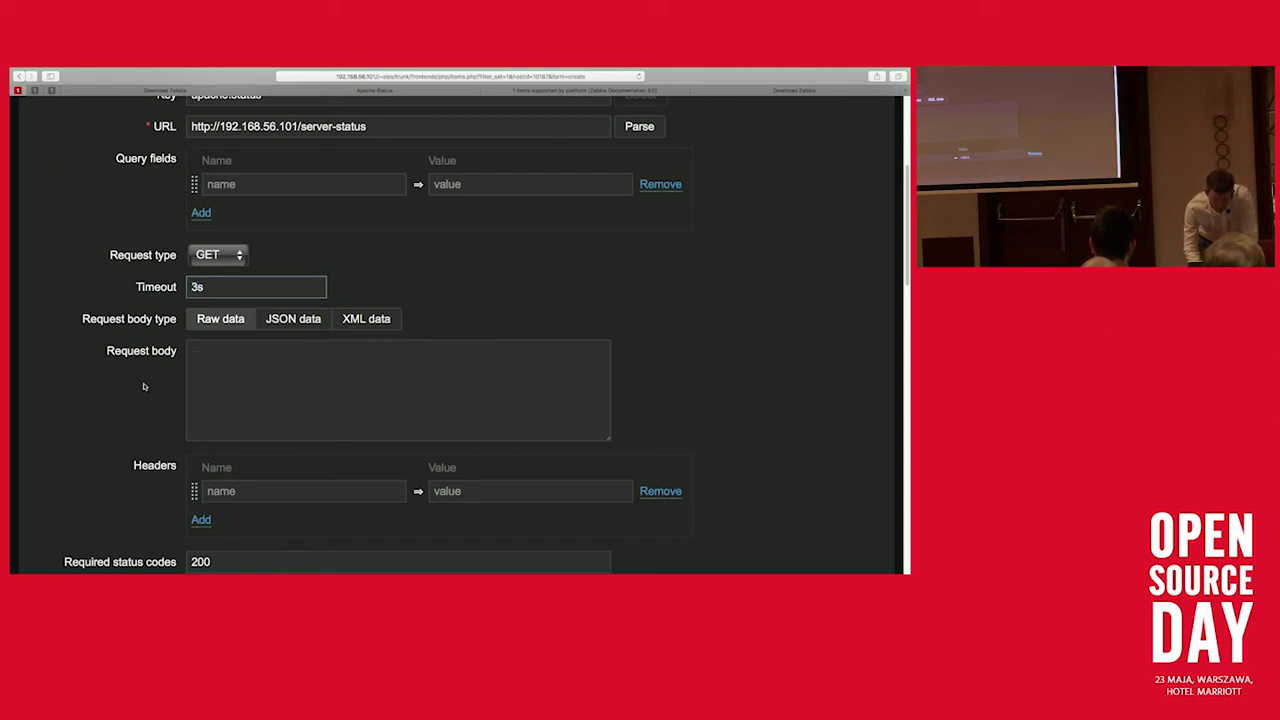
pyautogui.click(236, 351)
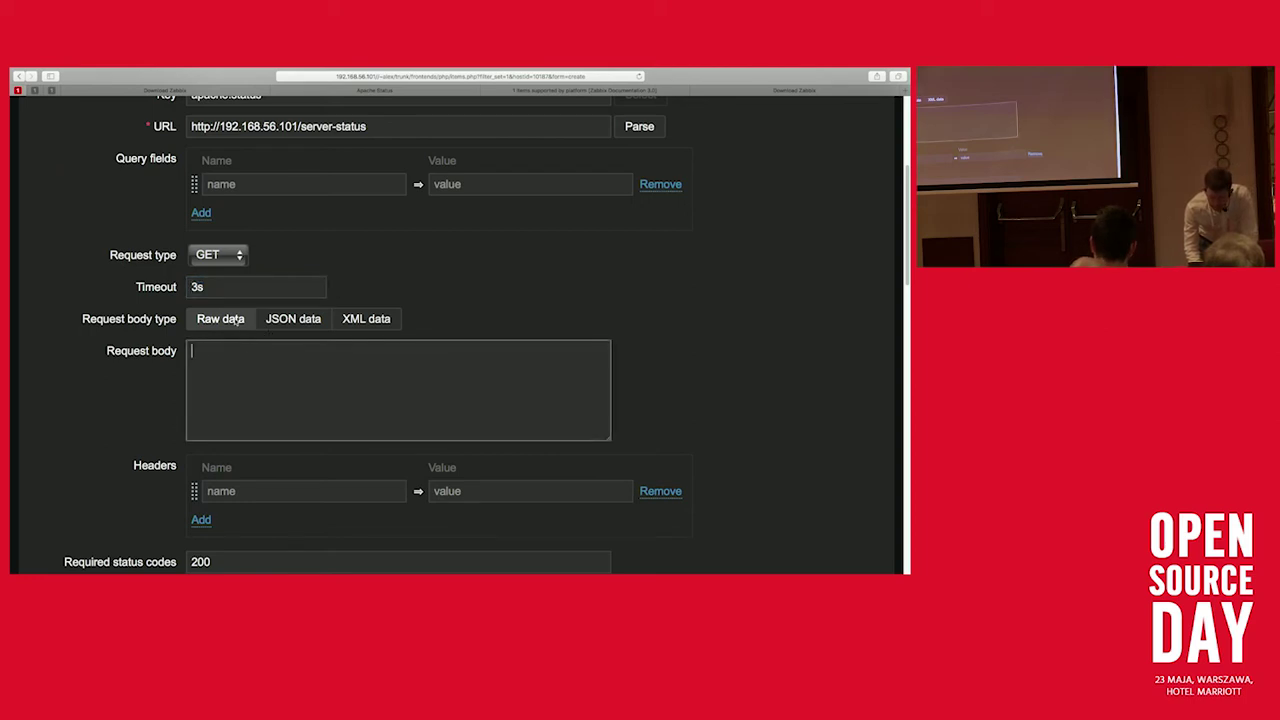
# Step: Set the request type to POST, try the JSON data body type, and return the body type to Raw data
pyautogui.click(232, 257)
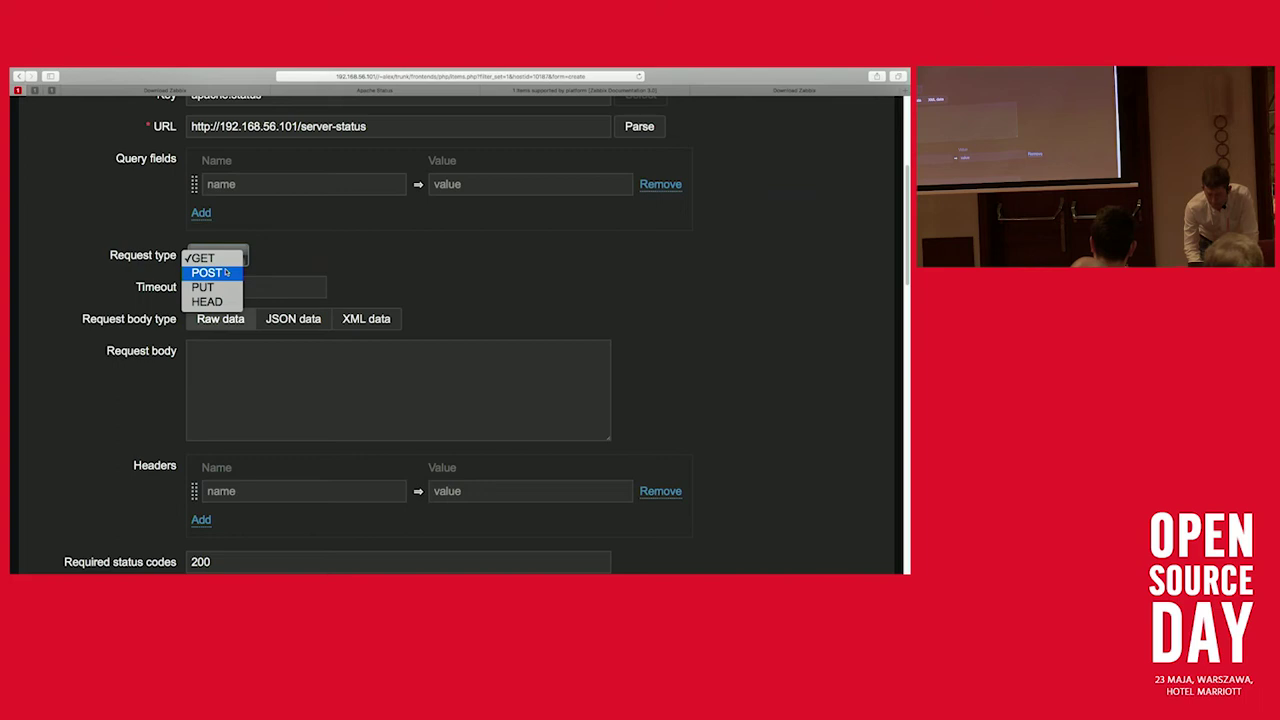
pyautogui.click(227, 273)
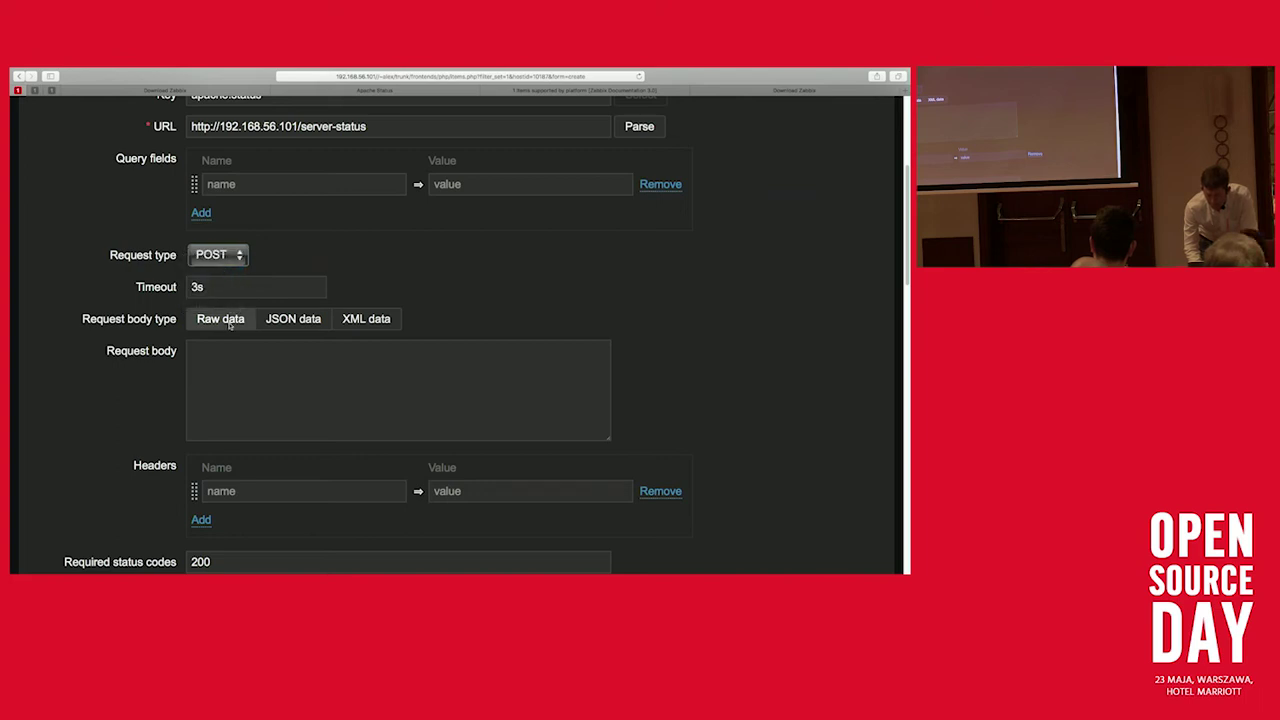
pyautogui.click(287, 319)
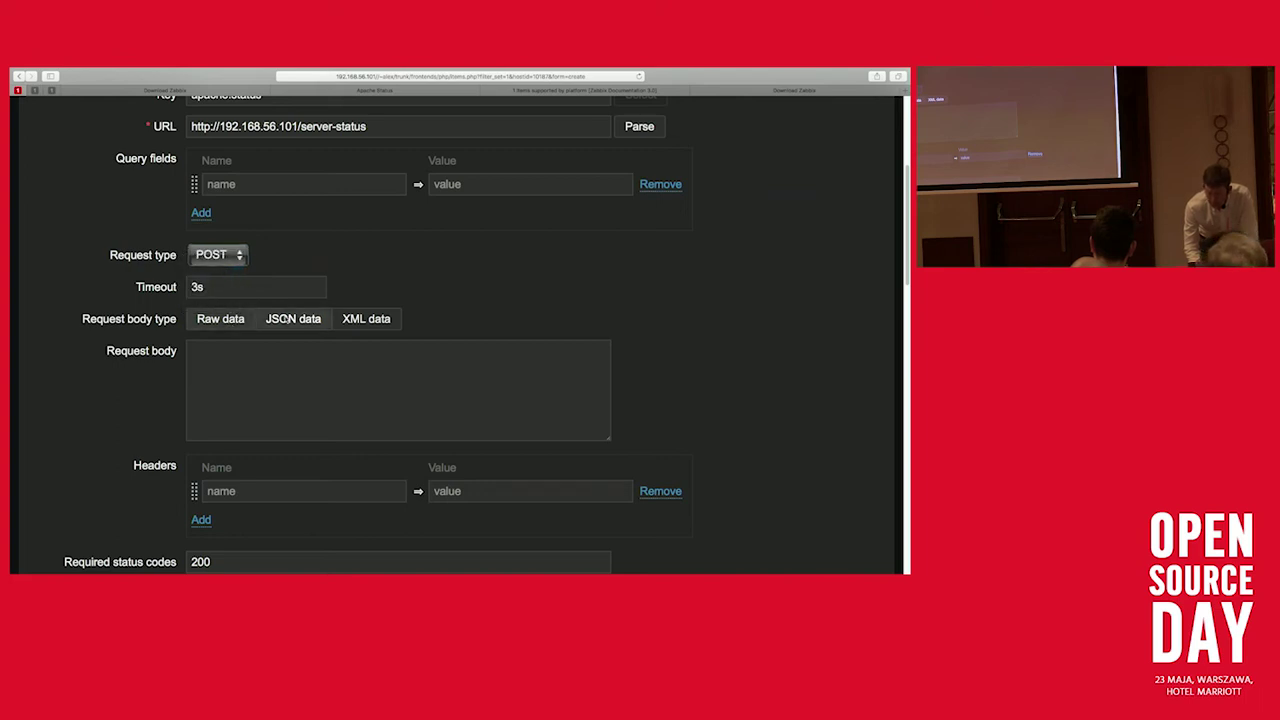
pyautogui.click(270, 348)
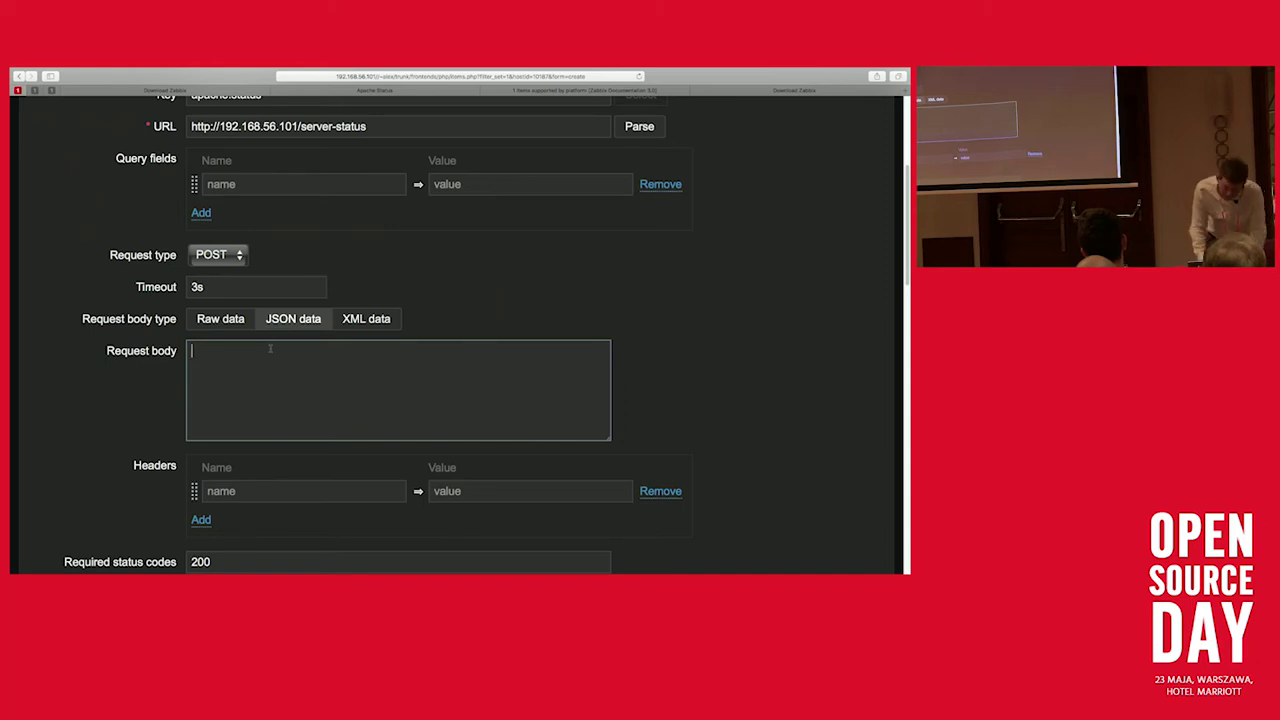
pyautogui.click(211, 320)
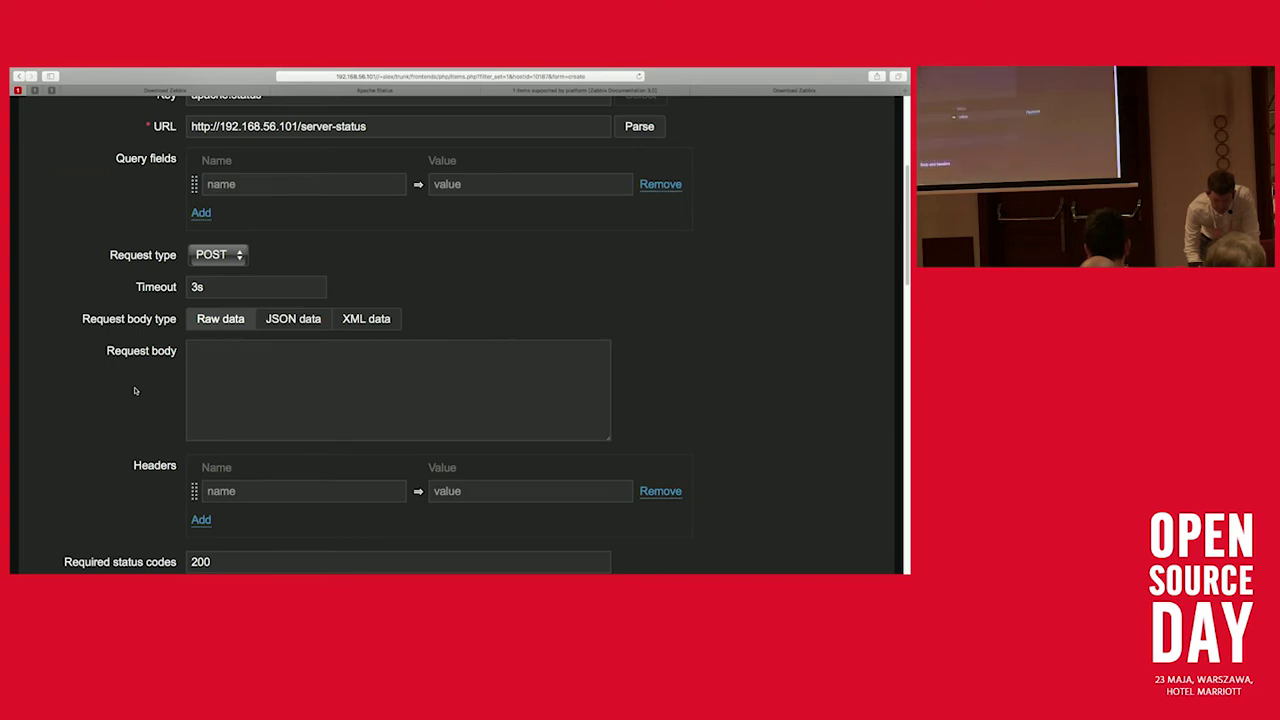
# Step: Set the item's required status codes to 200-299
pyautogui.scroll(-3, 135, 390)
pyautogui.scroll(-2, 135, 390)
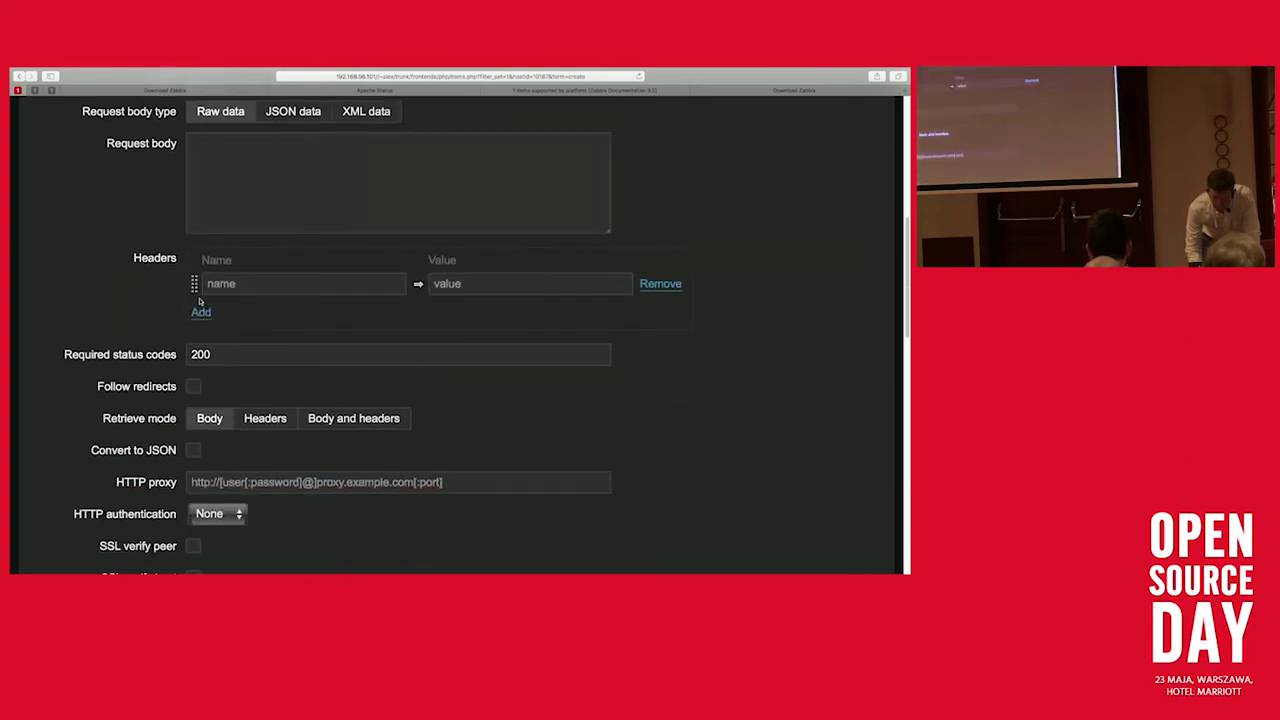
pyautogui.scroll(-1, 178, 266)
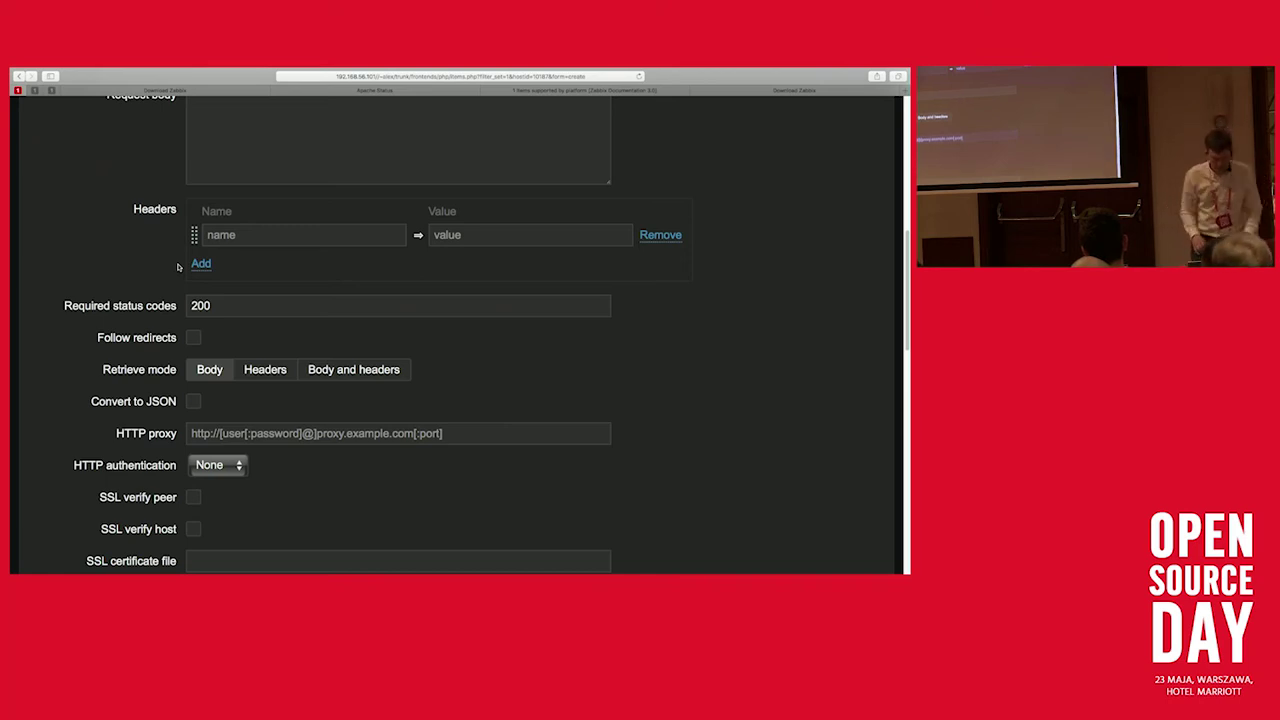
pyautogui.scroll(-2, 178, 266)
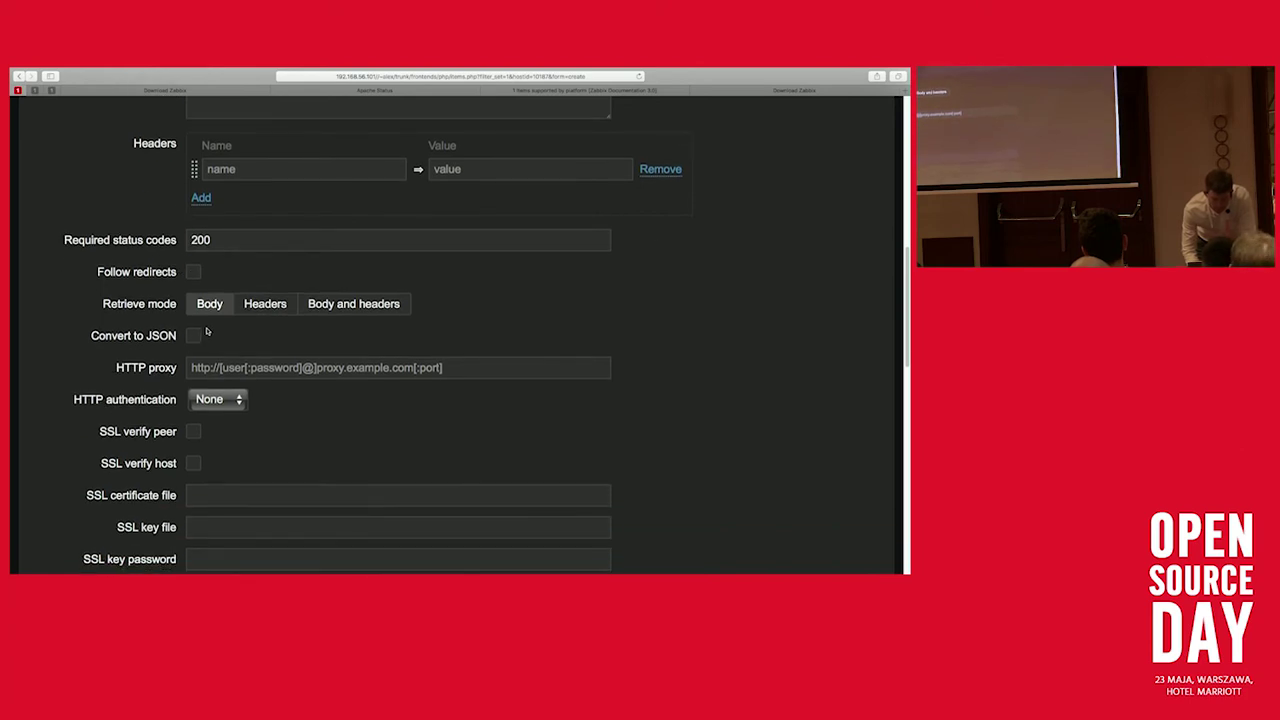
pyautogui.scroll(-1, 206, 331)
pyautogui.doubleClick(213, 209)
pyautogui.click(222, 208)
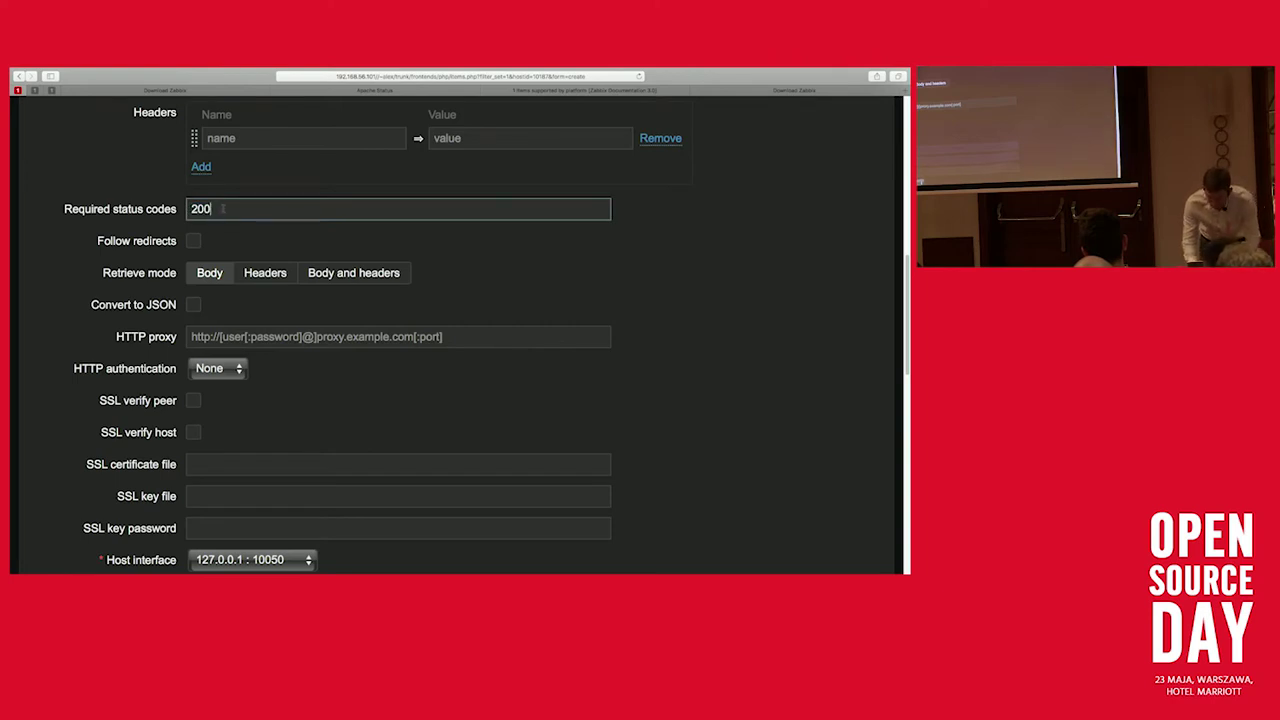
pyautogui.write('-299')
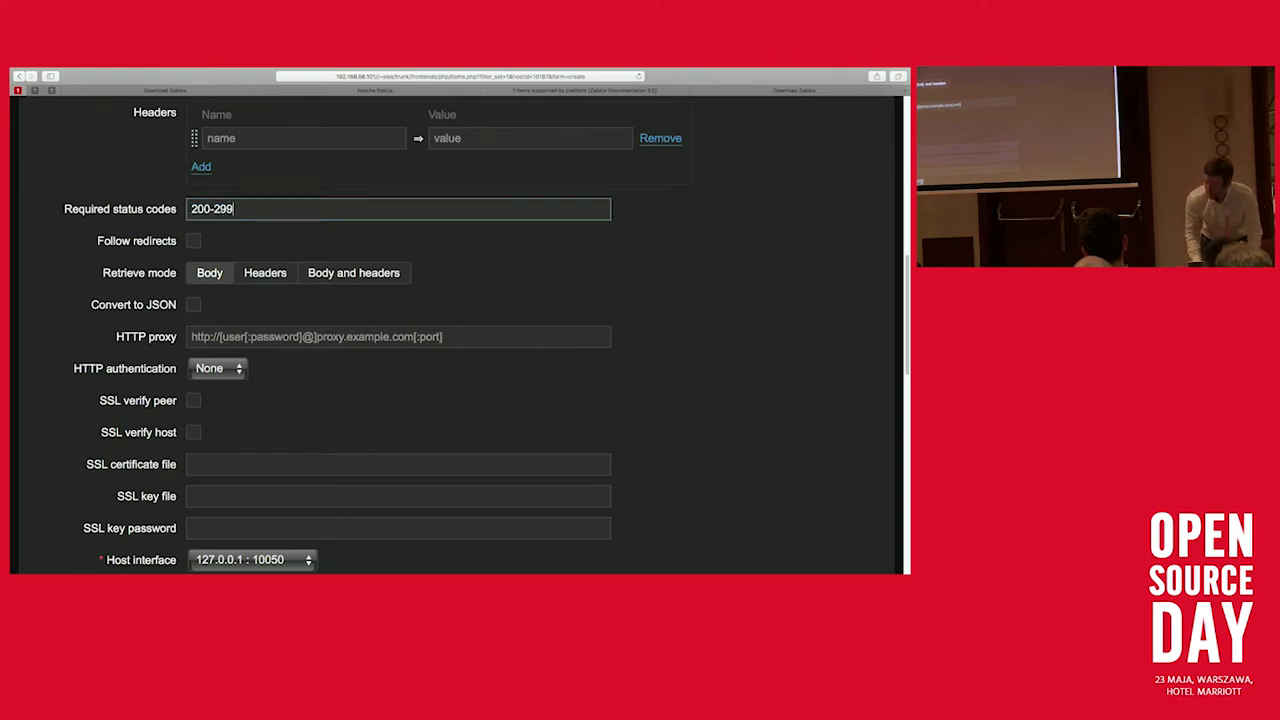
# Step: Set the item's required status codes to 200
pyautogui.write(',')
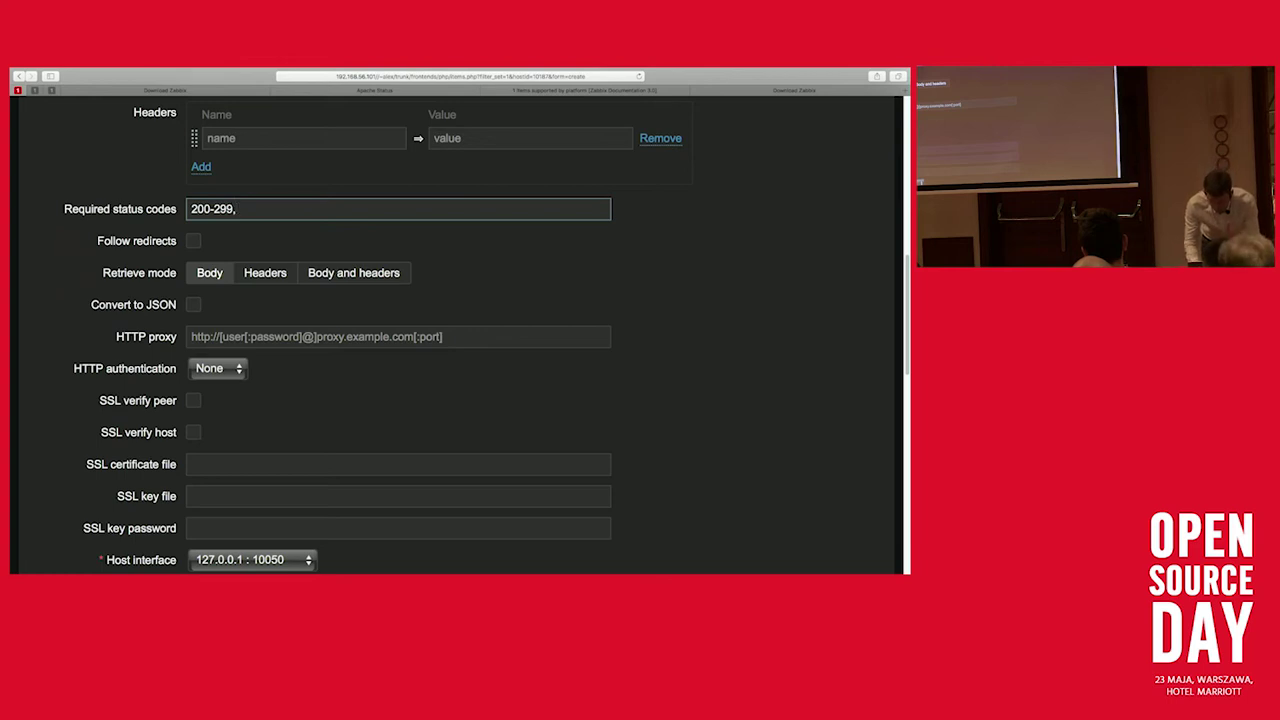
pyautogui.write('400')
pyautogui.press('BackSpace')
pyautogui.press('BackSpace')
pyautogui.press('BackSpace')
pyautogui.press('BackSpace')
pyautogui.press('BackSpace')
pyautogui.press('BackSpace')
pyautogui.press('BackSpace')
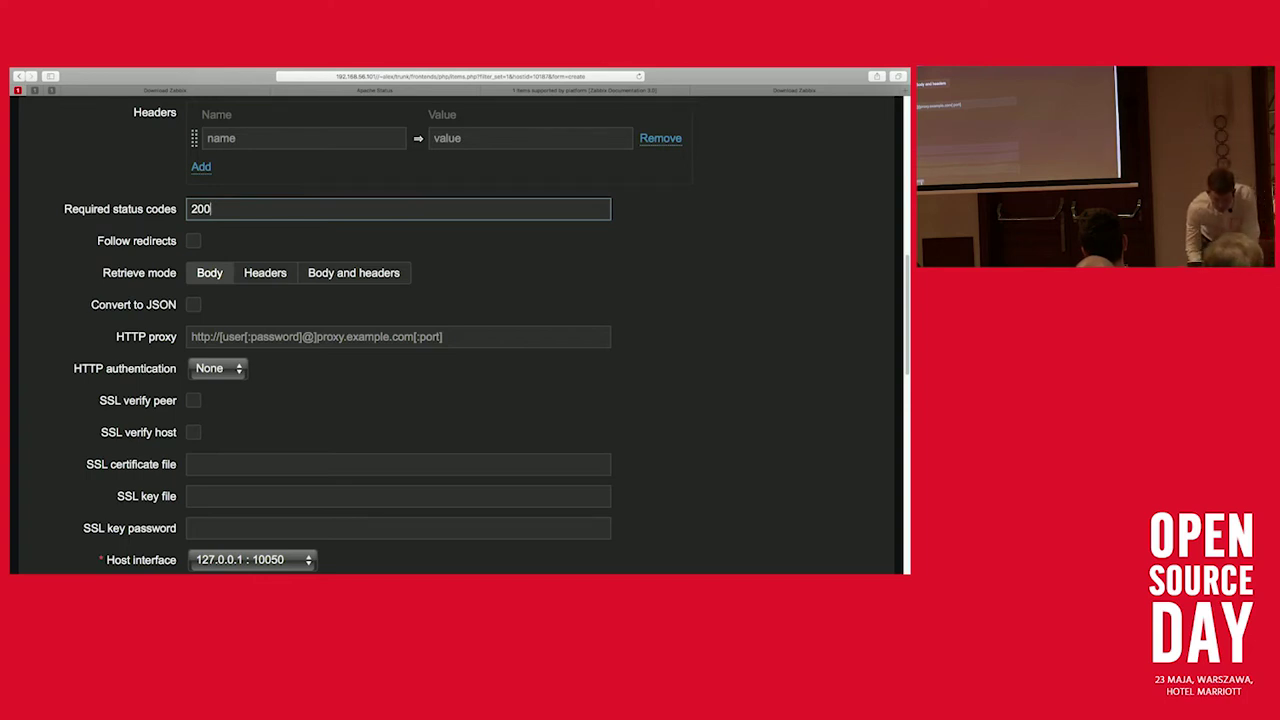
# Step: Examine the available HTTP authentication methods for the item, keeping None selected
pyautogui.scroll(-2, 226, 240)
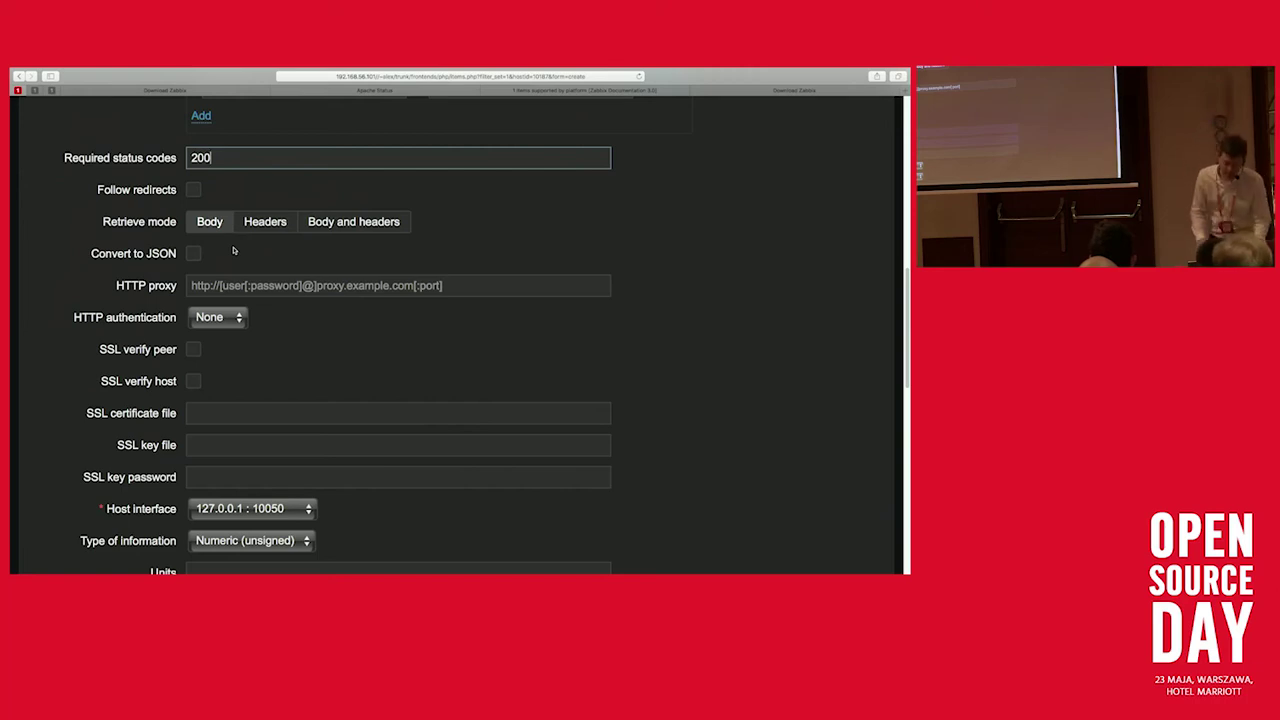
pyautogui.click(208, 319)
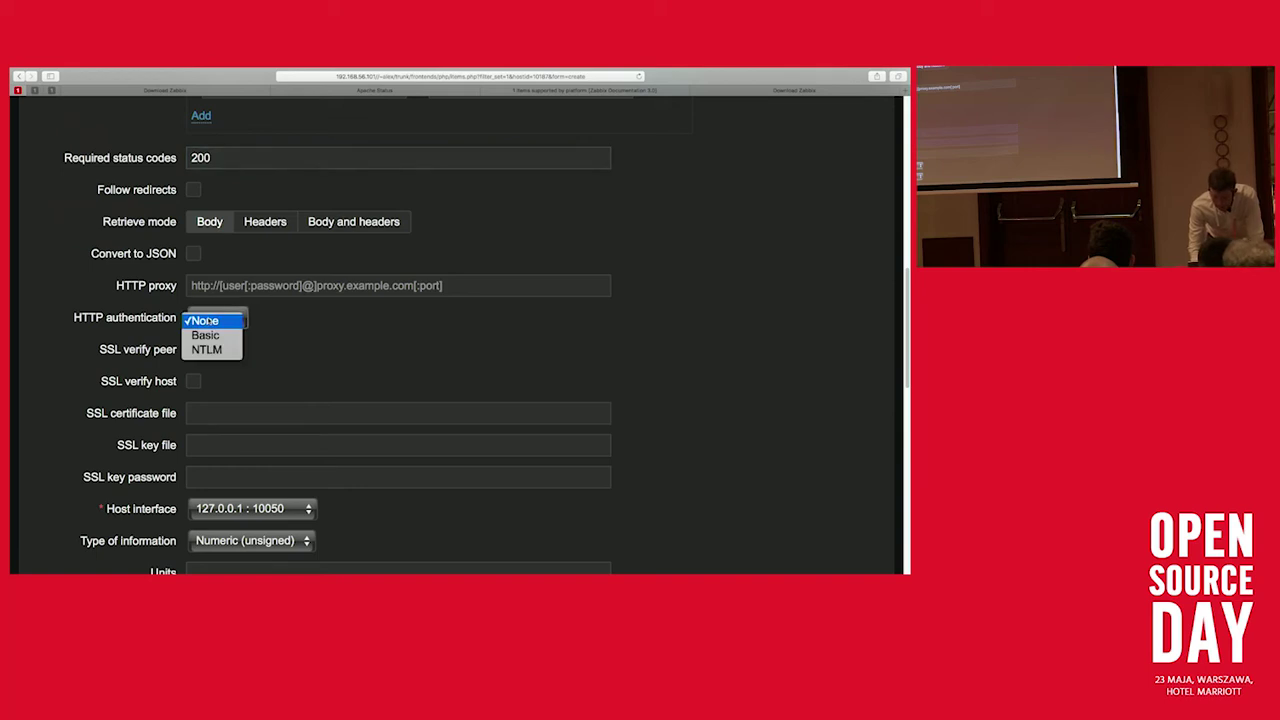
pyautogui.click(138, 332)
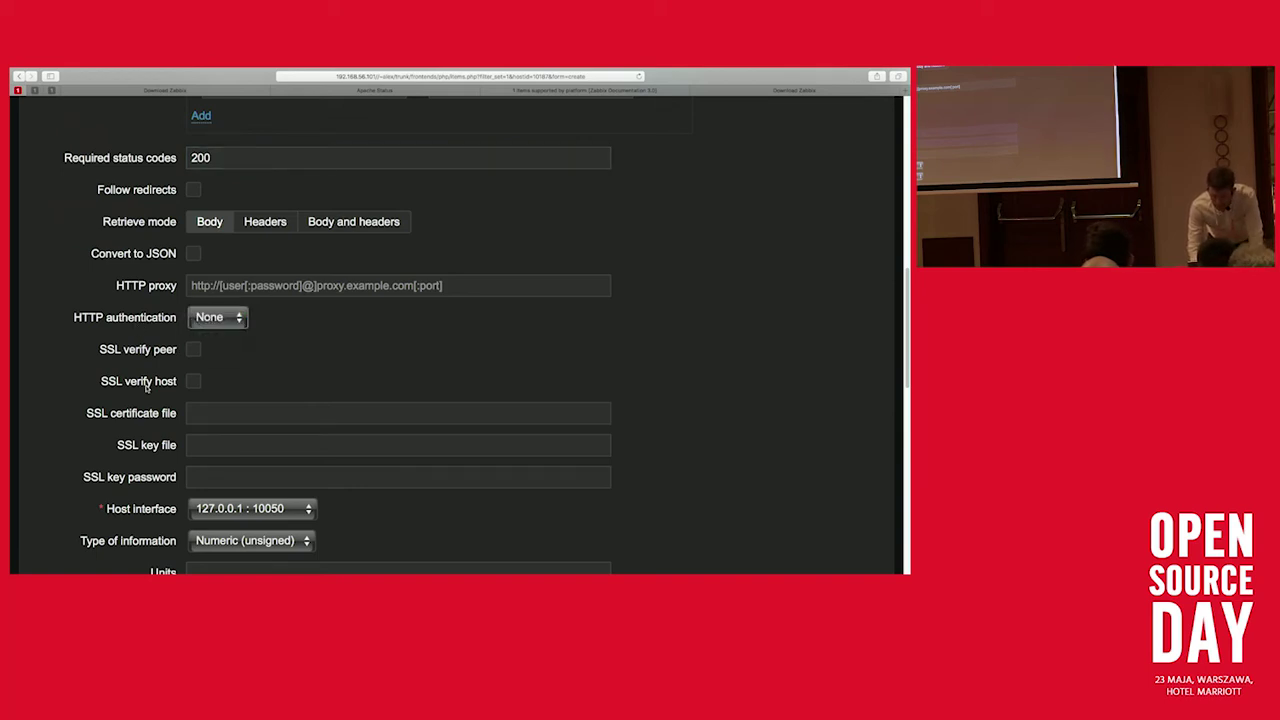
# Step: Set the item's type of information to Text and its update interval to 5s
pyautogui.scroll(-1, 146, 389)
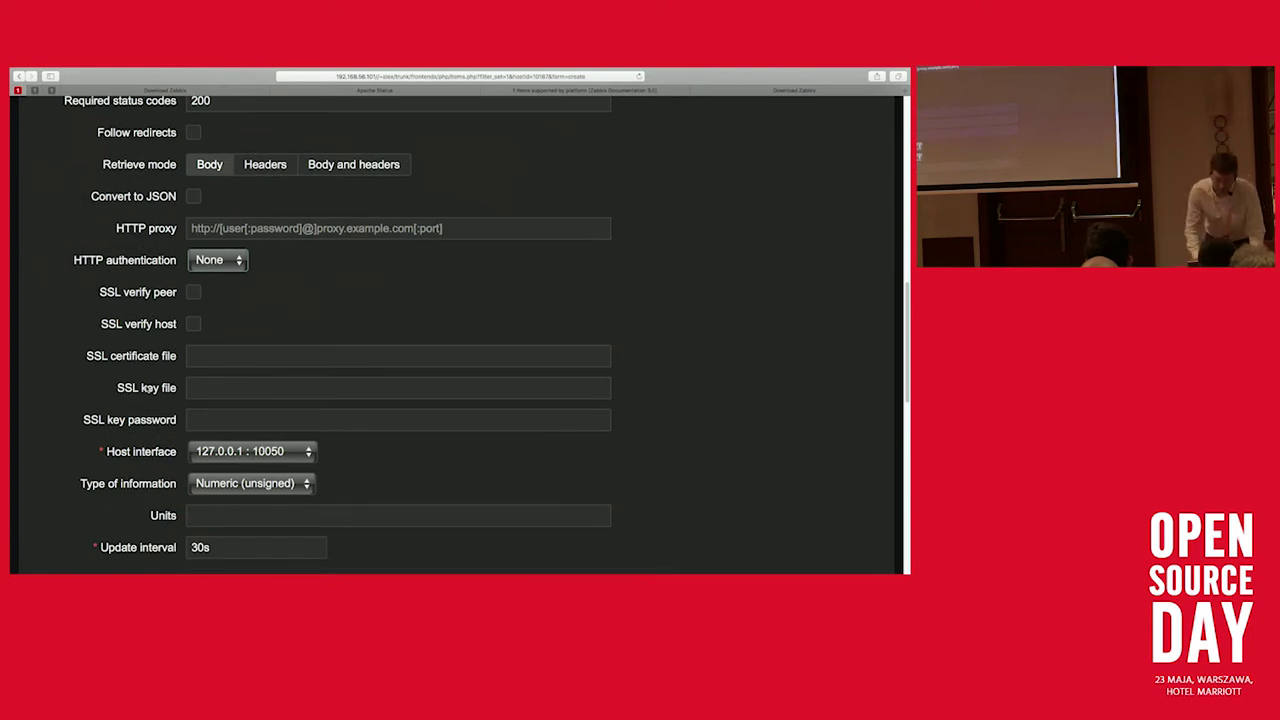
pyautogui.scroll(-2, 148, 444)
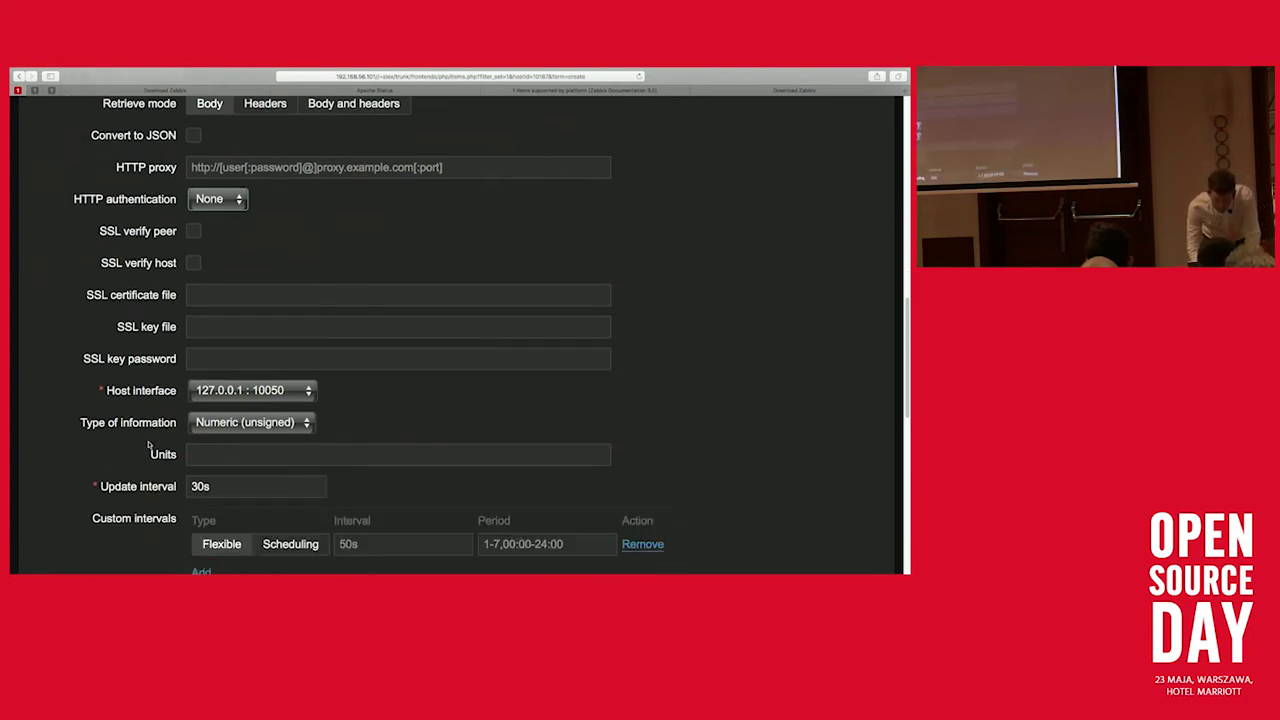
pyautogui.scroll(-1, 148, 444)
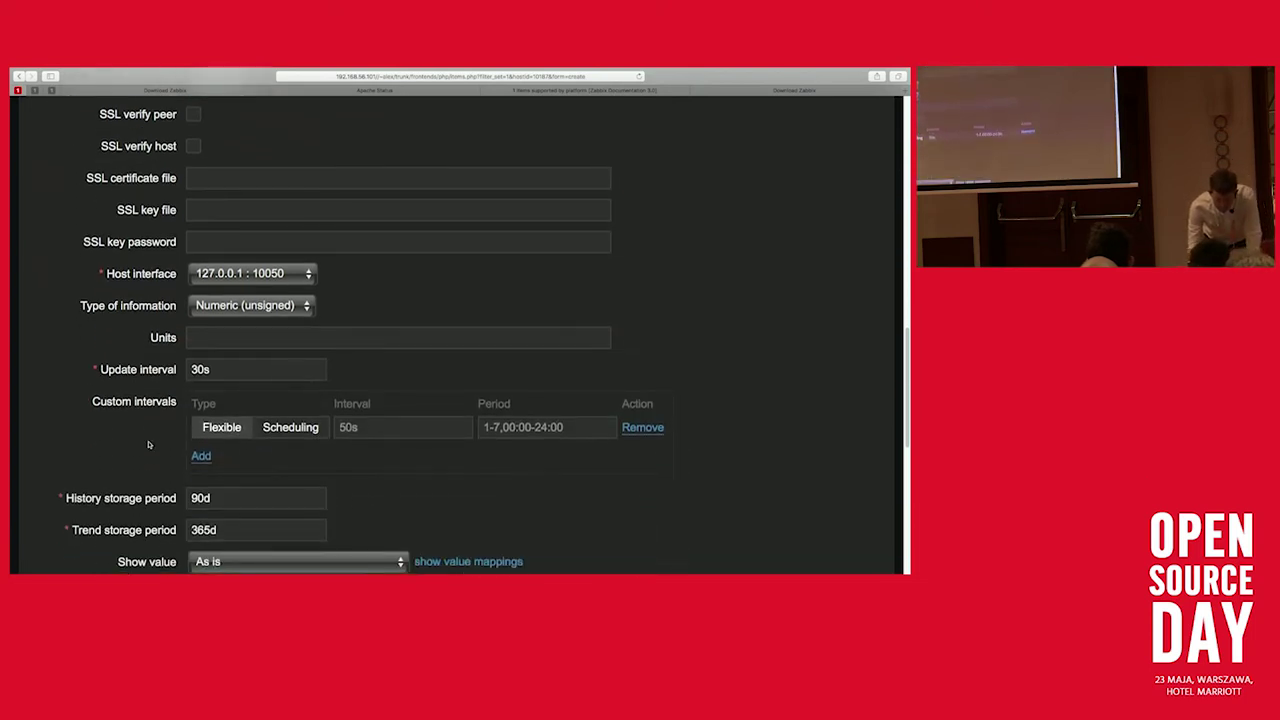
pyautogui.click(206, 312)
pyautogui.click(205, 352)
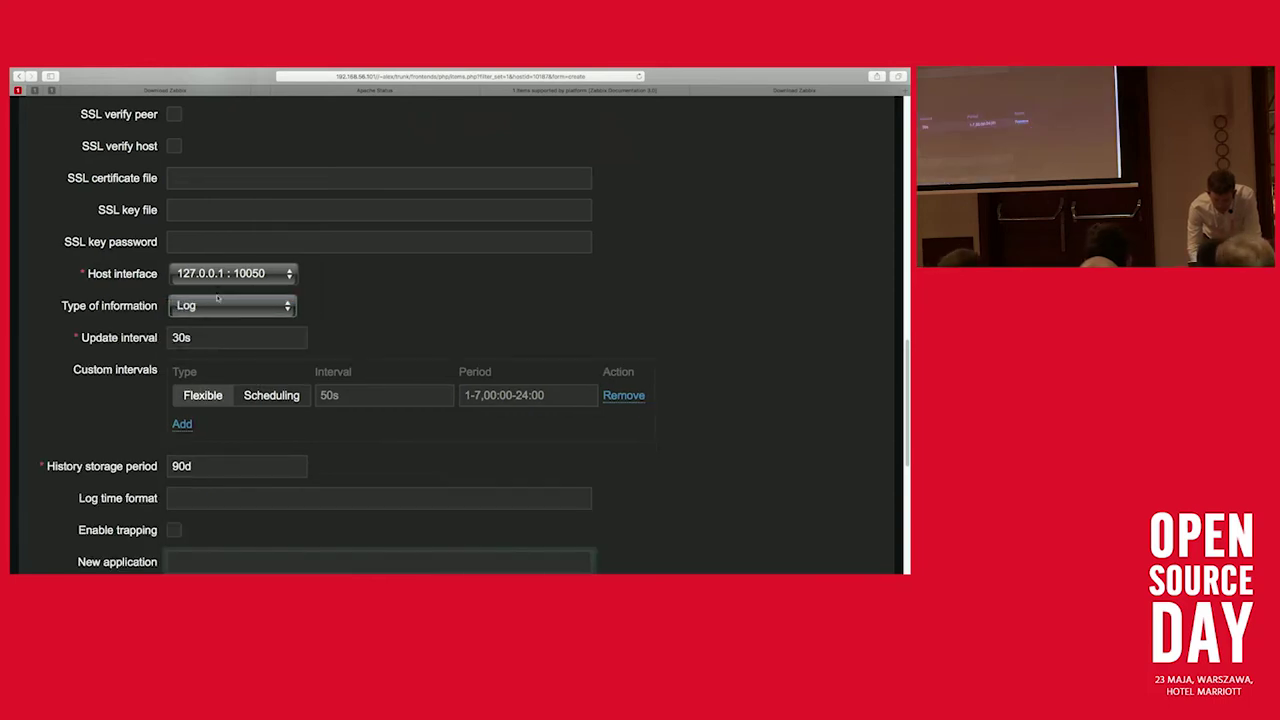
pyautogui.click(212, 306)
pyautogui.click(210, 324)
pyautogui.scroll(-2, 178, 288)
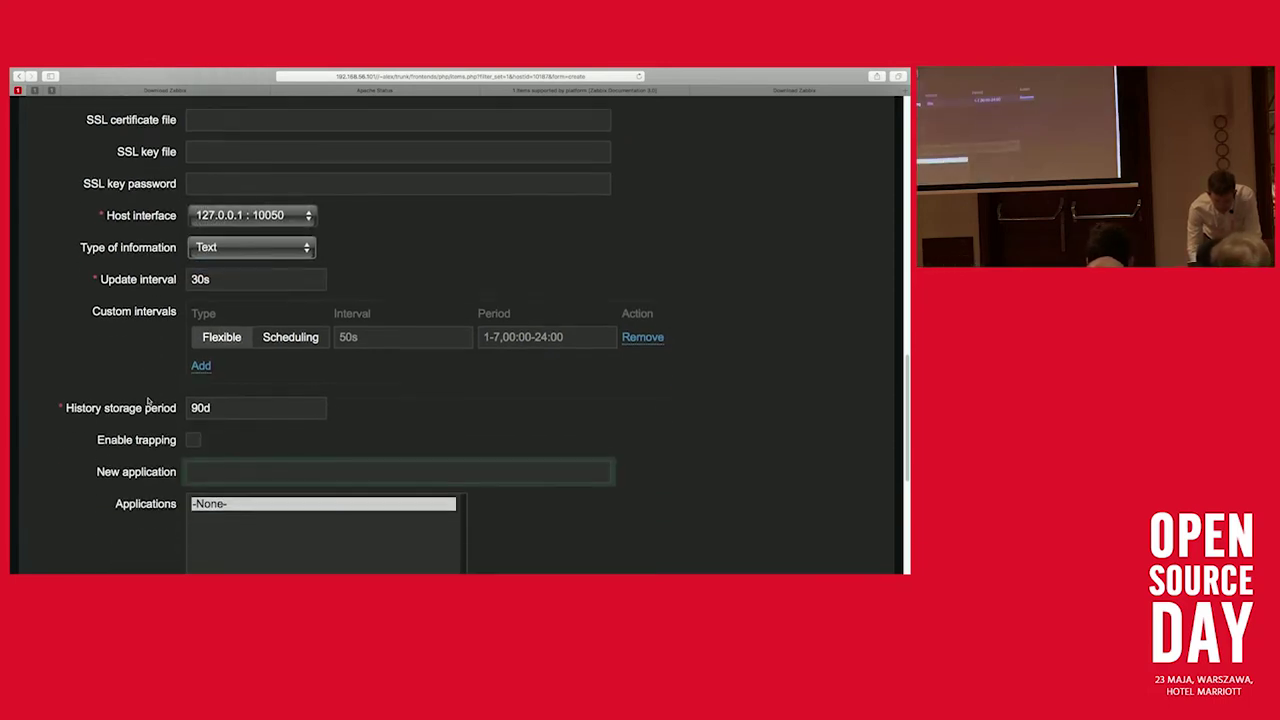
pyautogui.moveTo(210, 255); pyautogui.dragTo(185, 256)
pyautogui.write('5s')
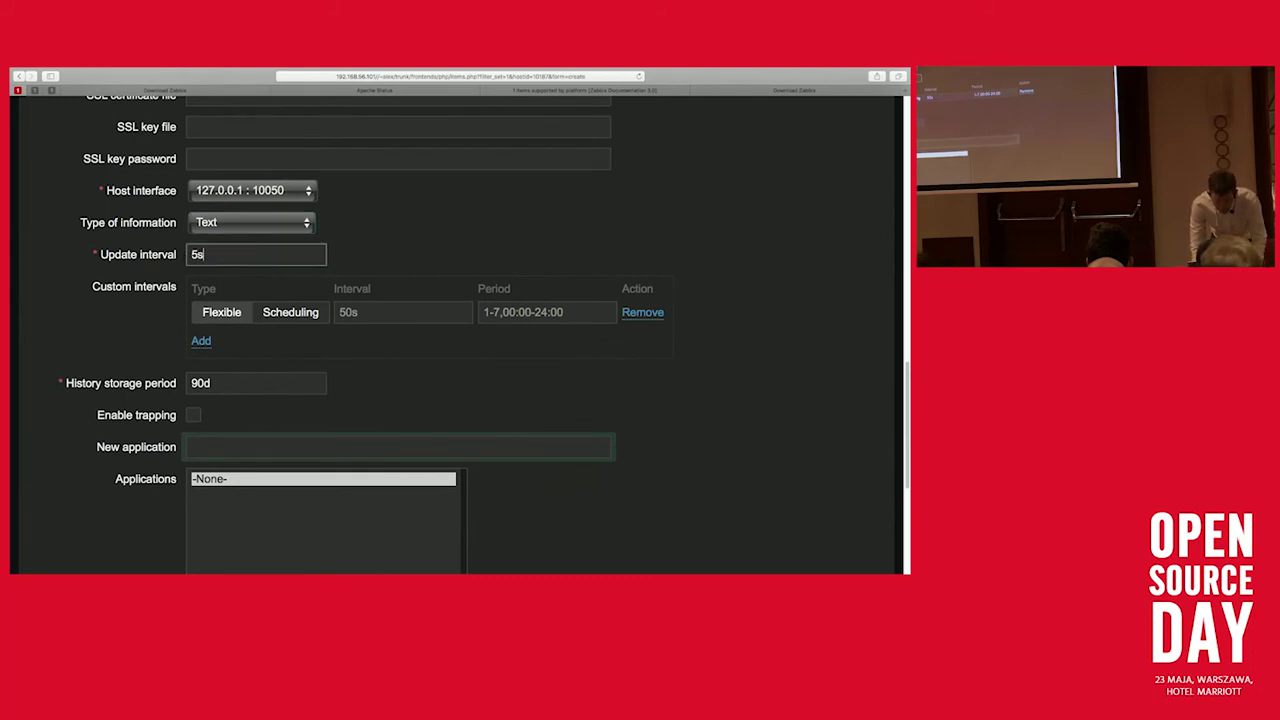
# Step: Assign the item to a new application named Apache and try to add the item
pyautogui.scroll(-3, 148, 347)
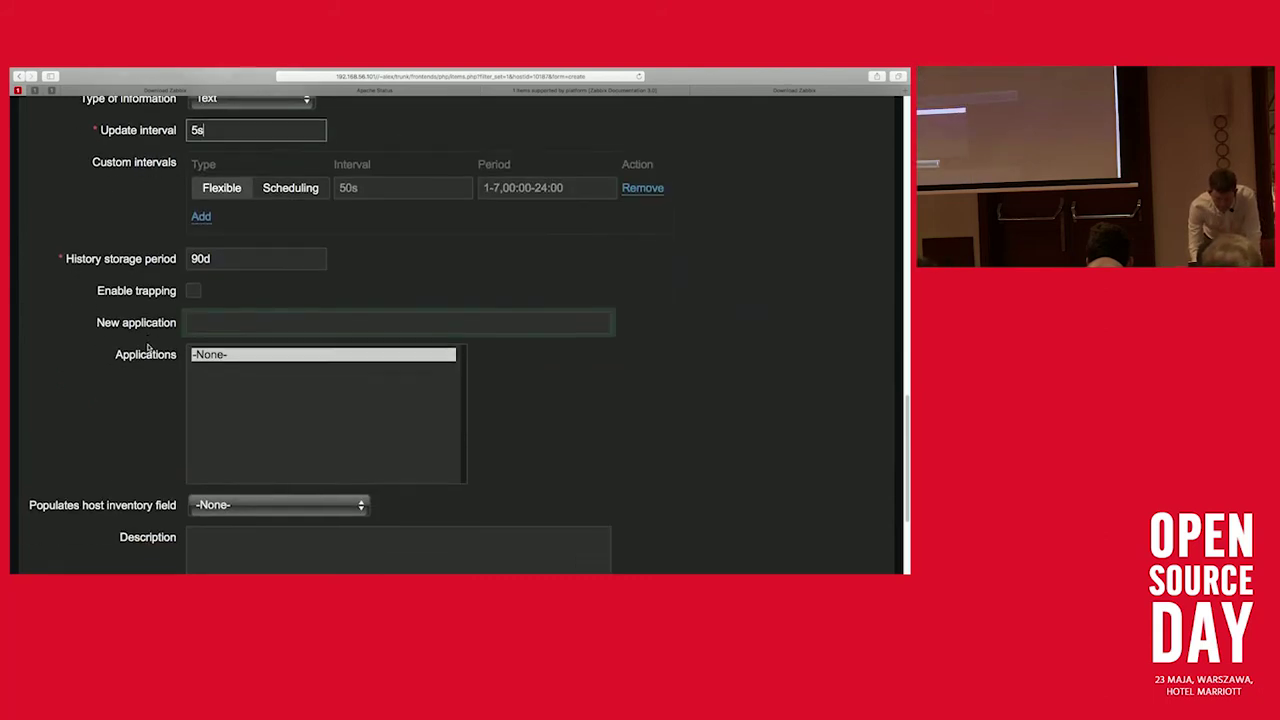
pyautogui.click(203, 325)
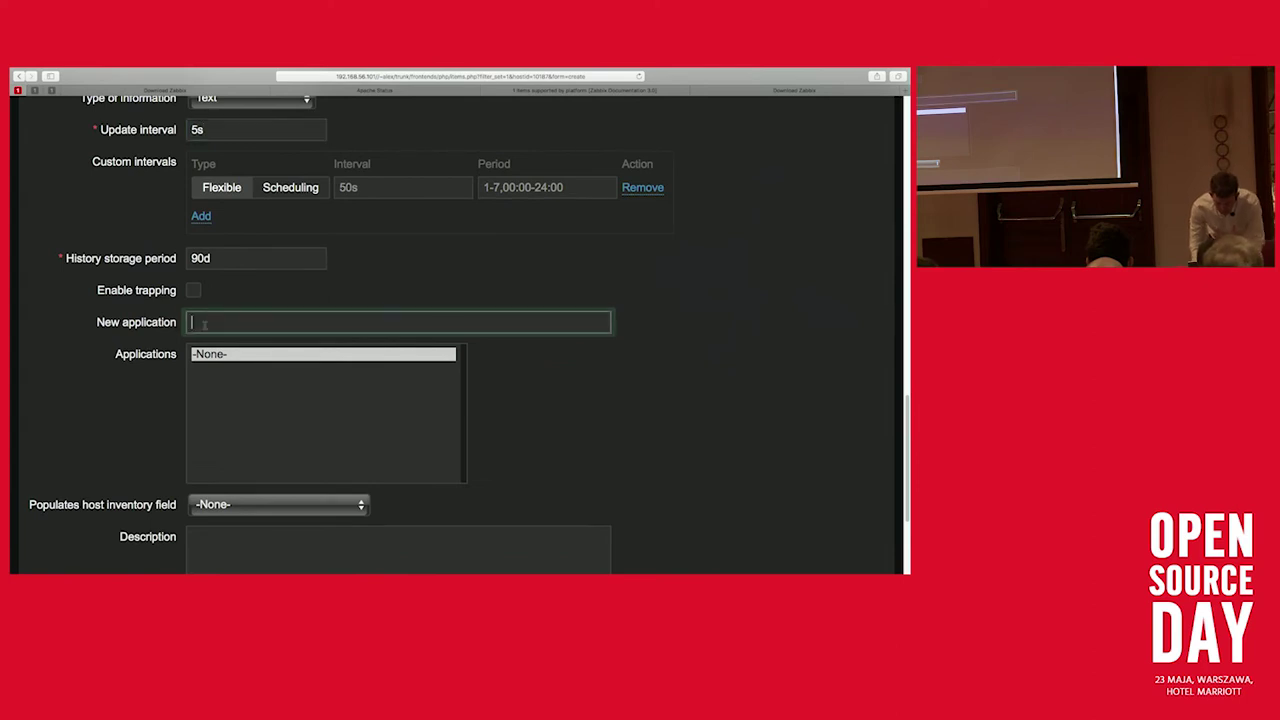
pyautogui.write('Apache')
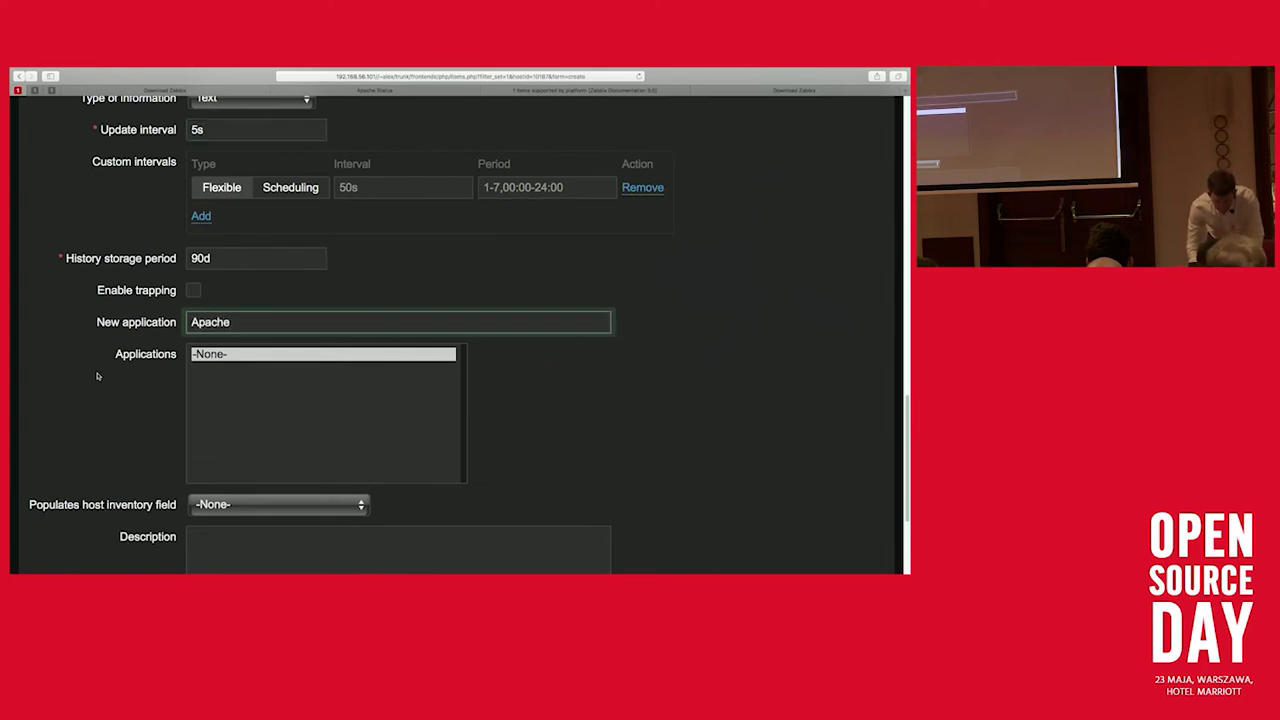
pyautogui.scroll(-5, 104, 410)
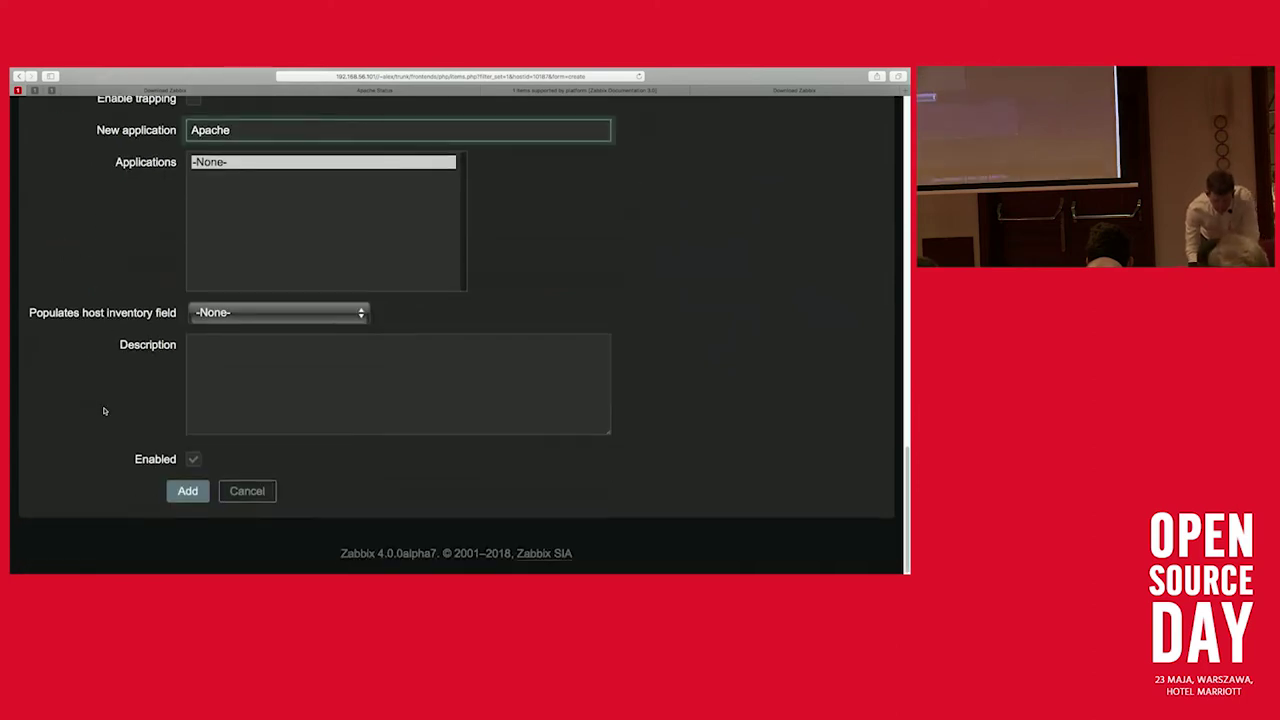
pyautogui.click(188, 492)
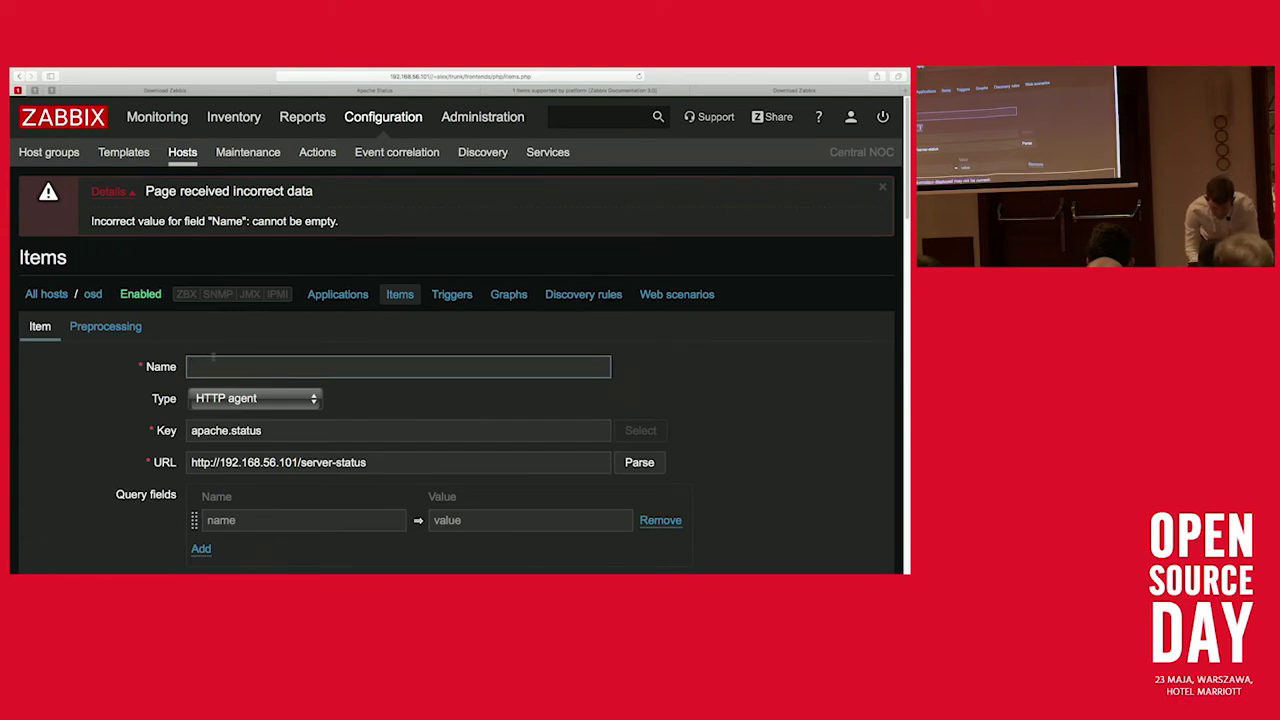
# Step: Name the item "Status of apache" and add it to the host osd
pyautogui.write('Status of apache')
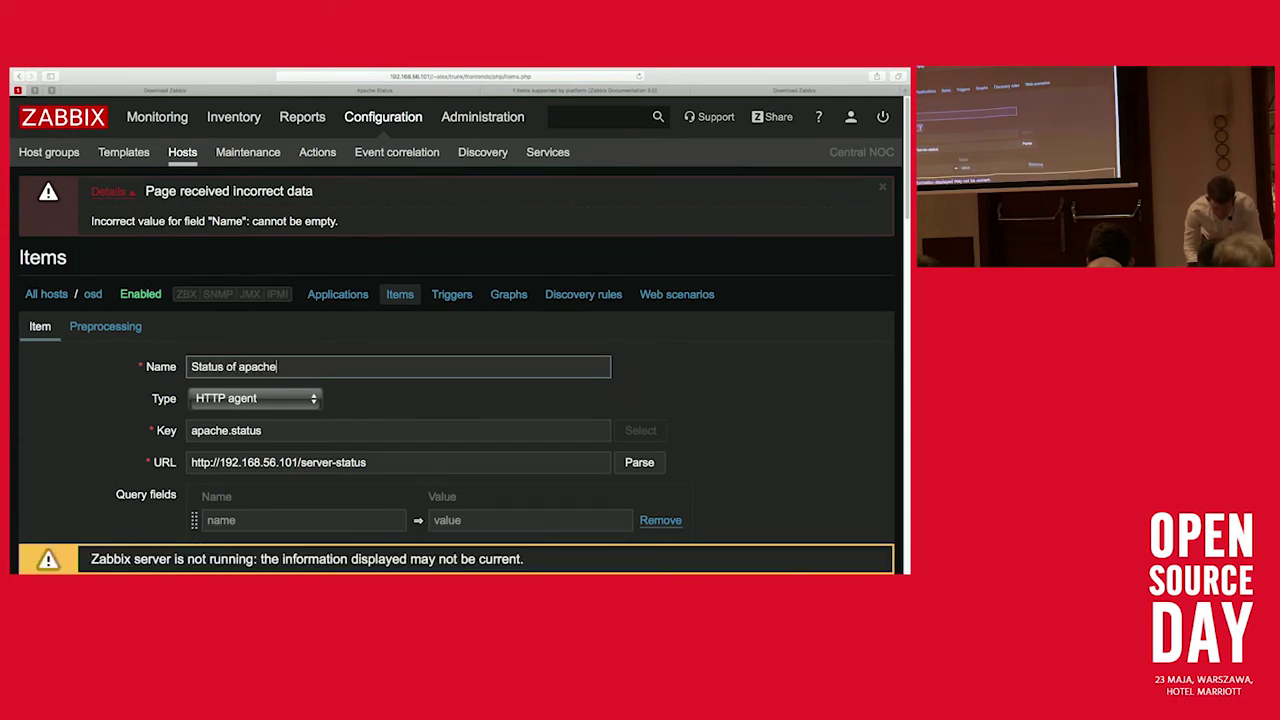
pyautogui.scroll(-3, 85, 413)
pyautogui.scroll(-20, 85, 413)
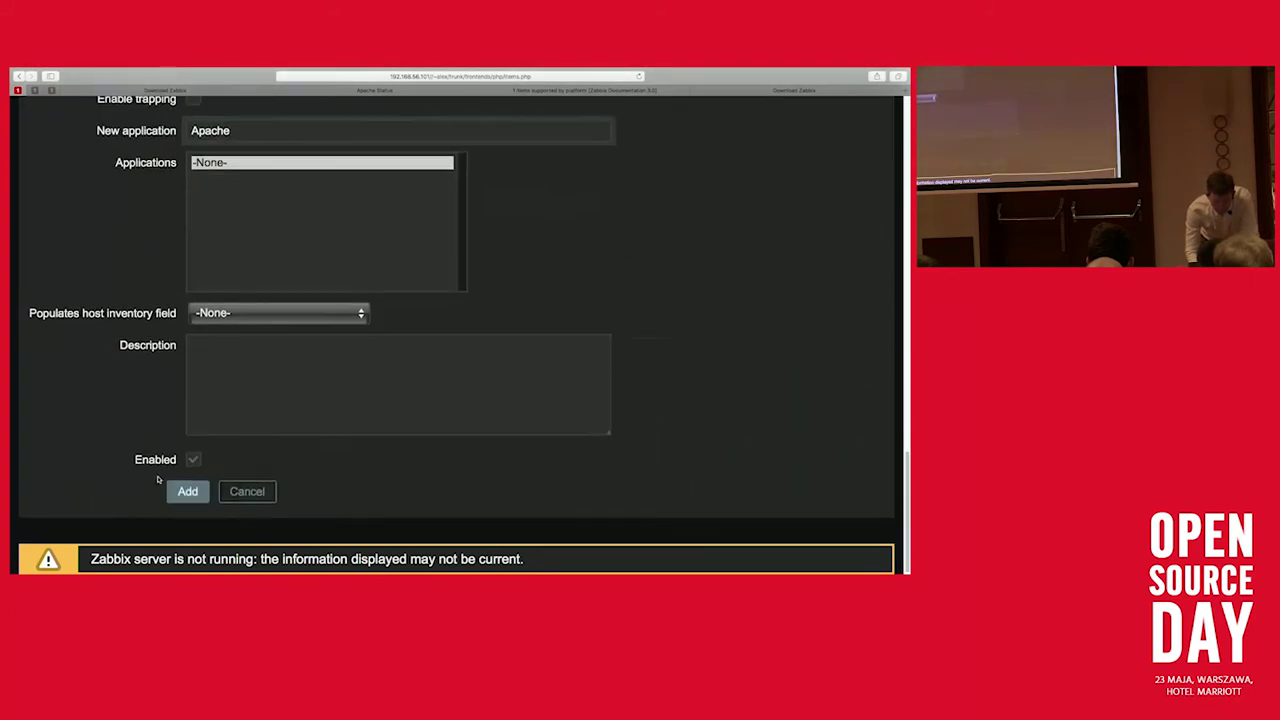
pyautogui.click(192, 496)
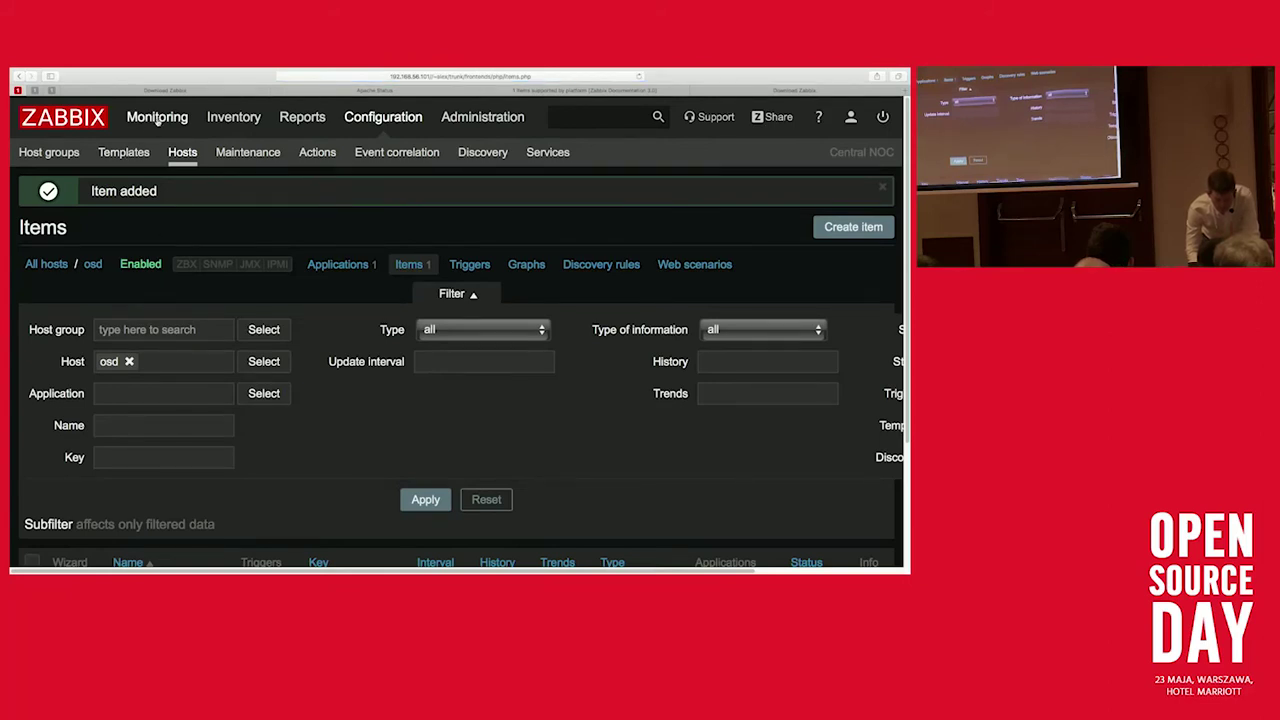
# Step: Open the latest monitoring data and filter it by host osd instead of Linux001
pyautogui.moveTo(157, 120)
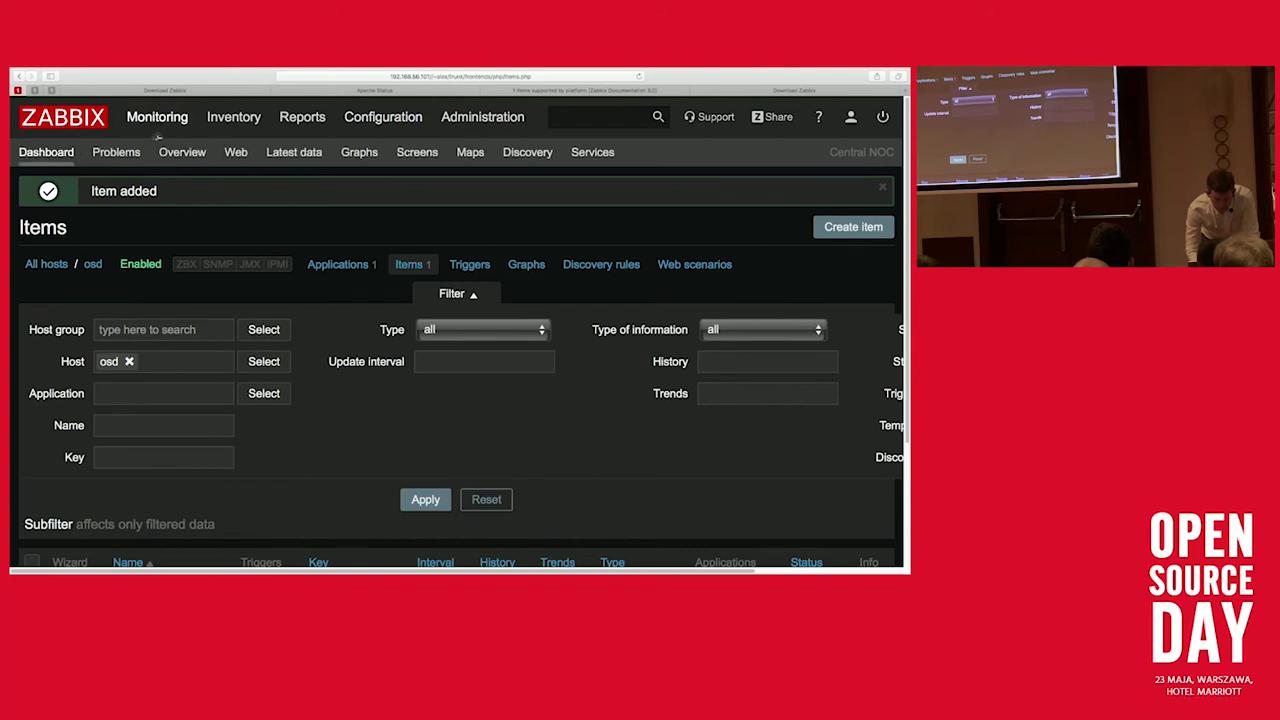
pyautogui.click(294, 152)
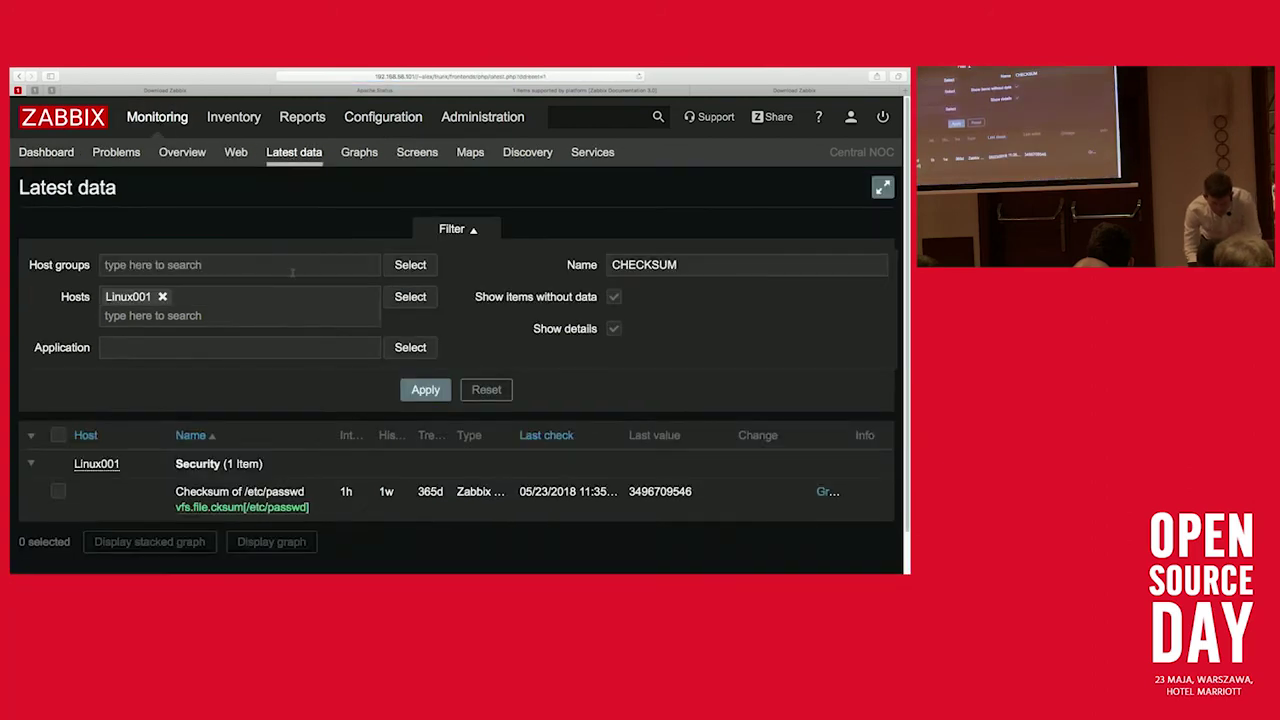
pyautogui.click(162, 297)
pyautogui.write('lin')
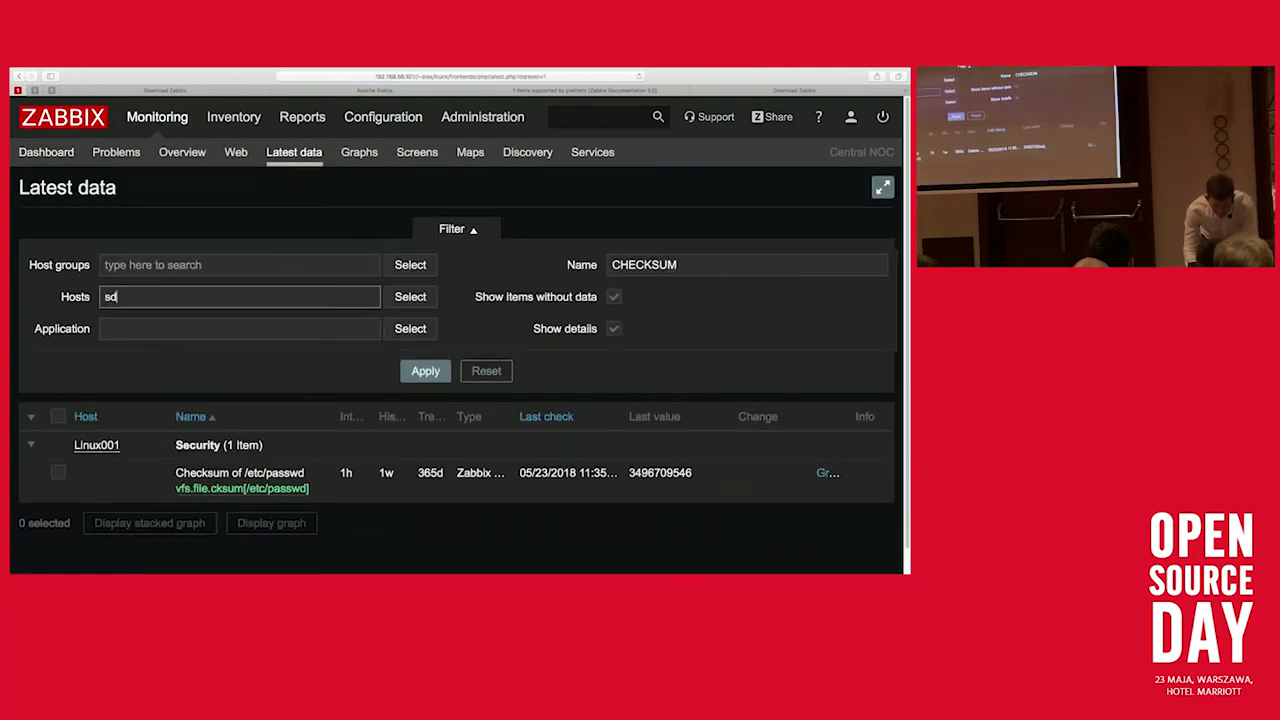
pyautogui.press('BackSpace')
pyautogui.press('BackSpace')
pyautogui.press('BackSpace')
pyautogui.write('osd')
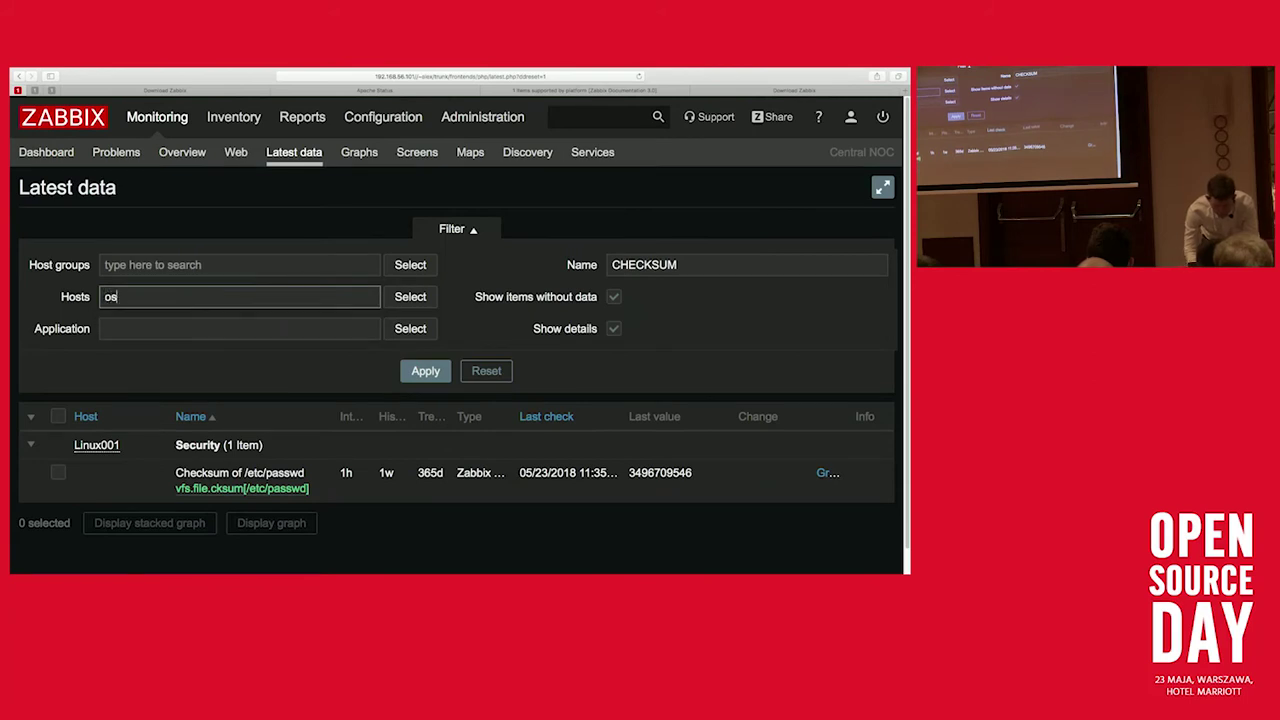
pyautogui.click(165, 317)
pyautogui.click(425, 390)
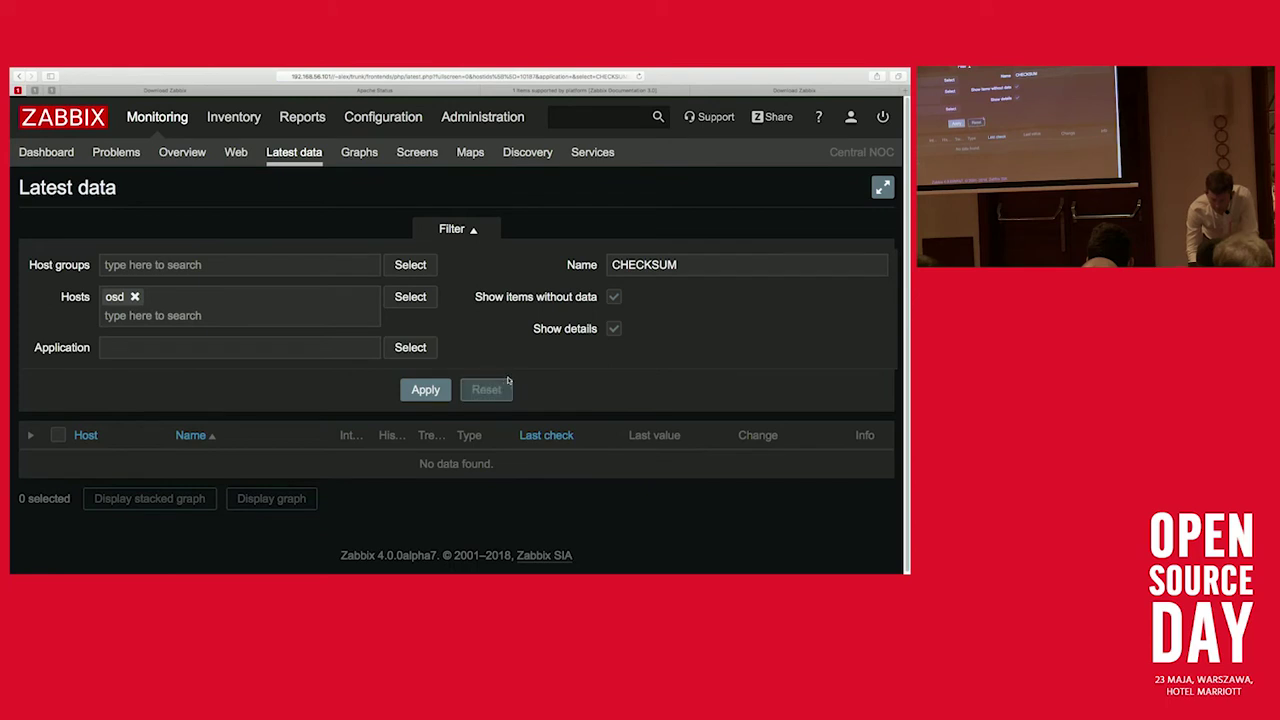
# Step: Clear the name filter, reapply the filter and check the error information of the Status of apache item
pyautogui.doubleClick(690, 263)
pyautogui.press('BackSpace')
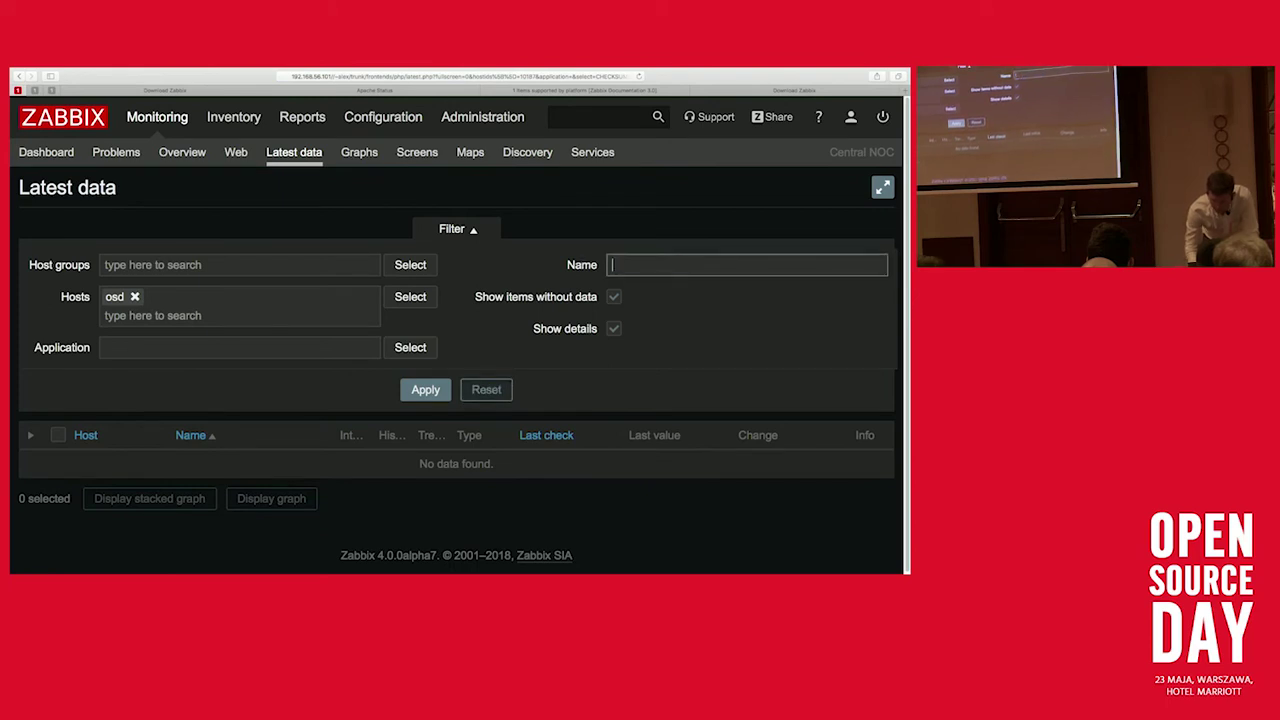
pyautogui.click(437, 390)
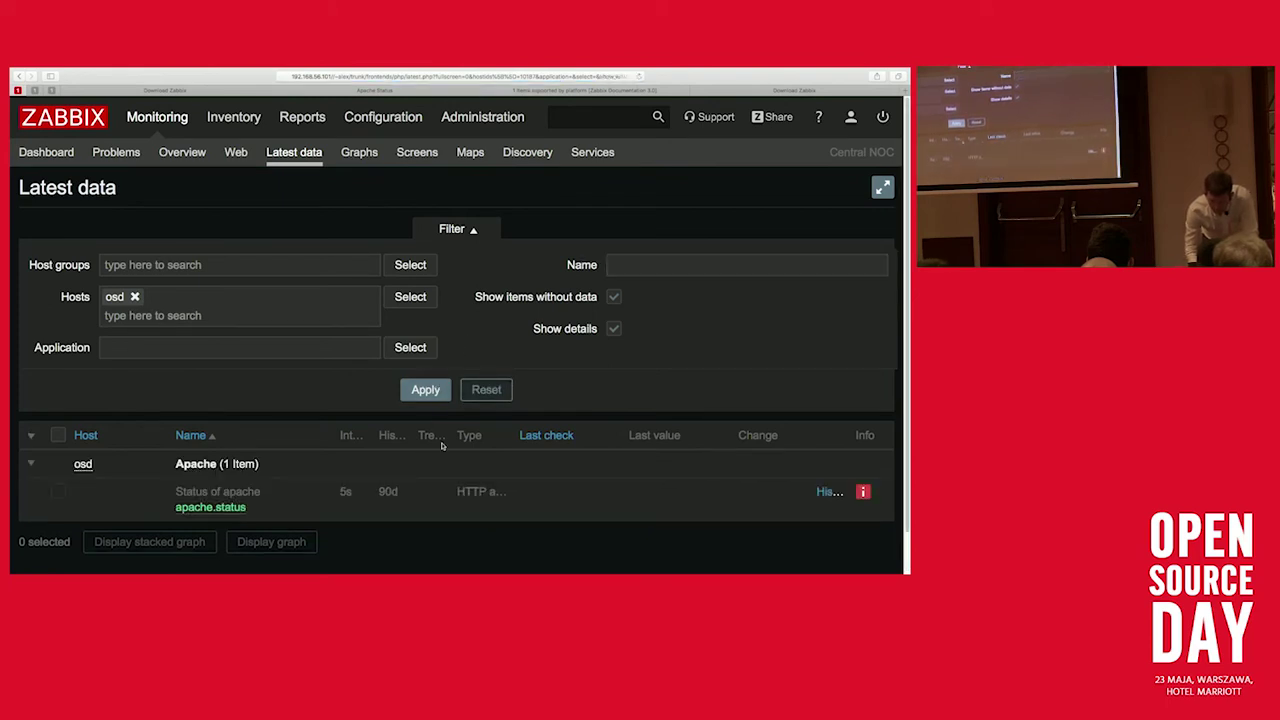
pyautogui.moveTo(866, 493)
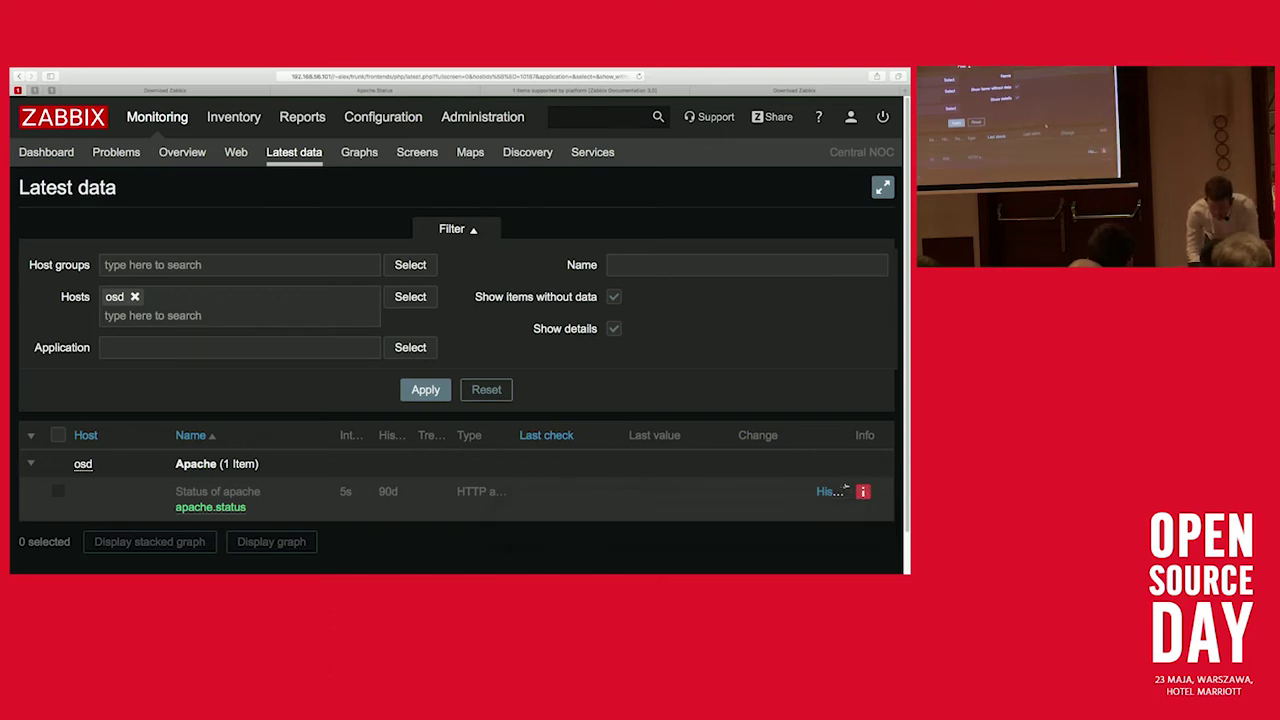
# Step: Open the configuration of host osd and examine its agent interface IP address
pyautogui.moveTo(383, 117)
pyautogui.click(182, 152)
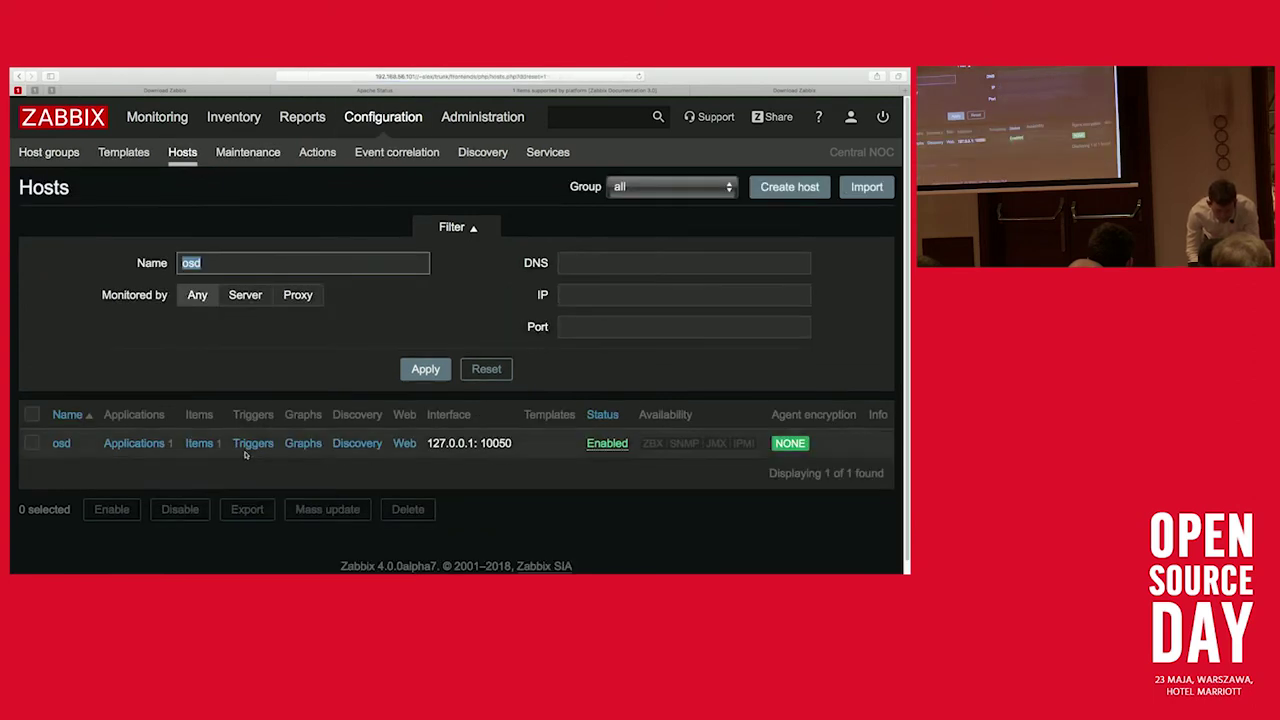
pyautogui.click(61, 448)
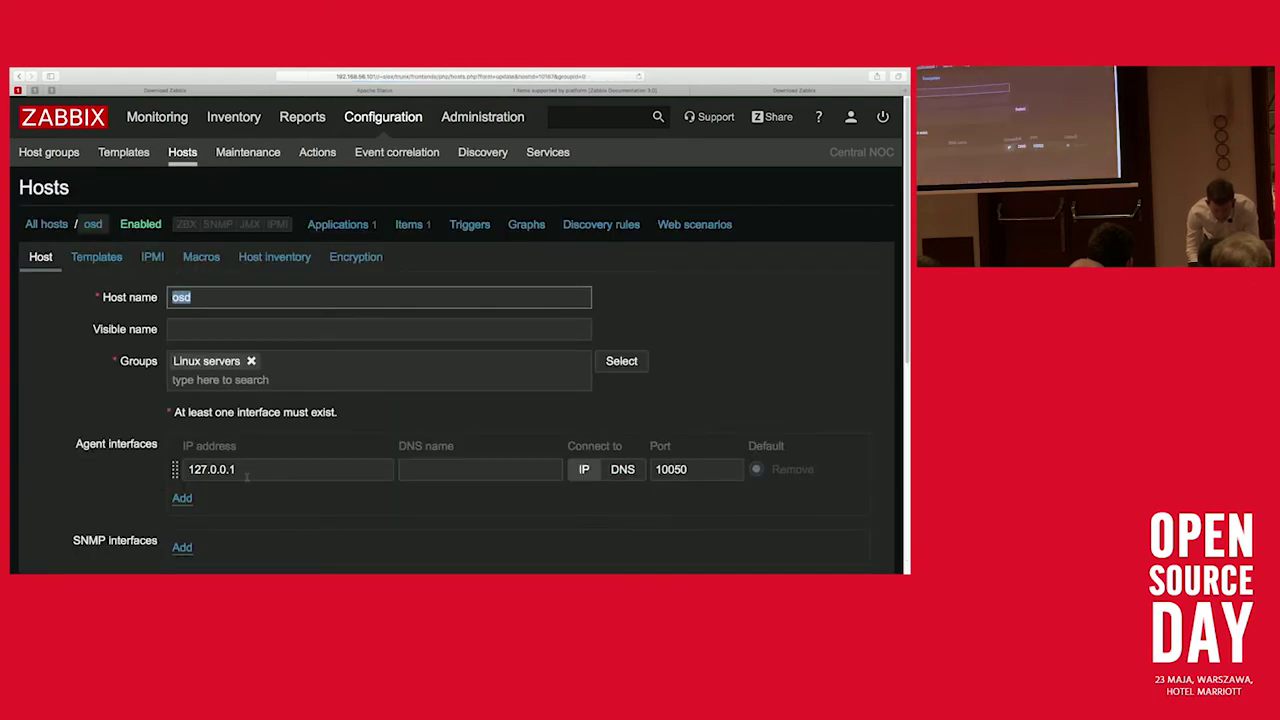
pyautogui.moveTo(248, 477); pyautogui.dragTo(184, 470)
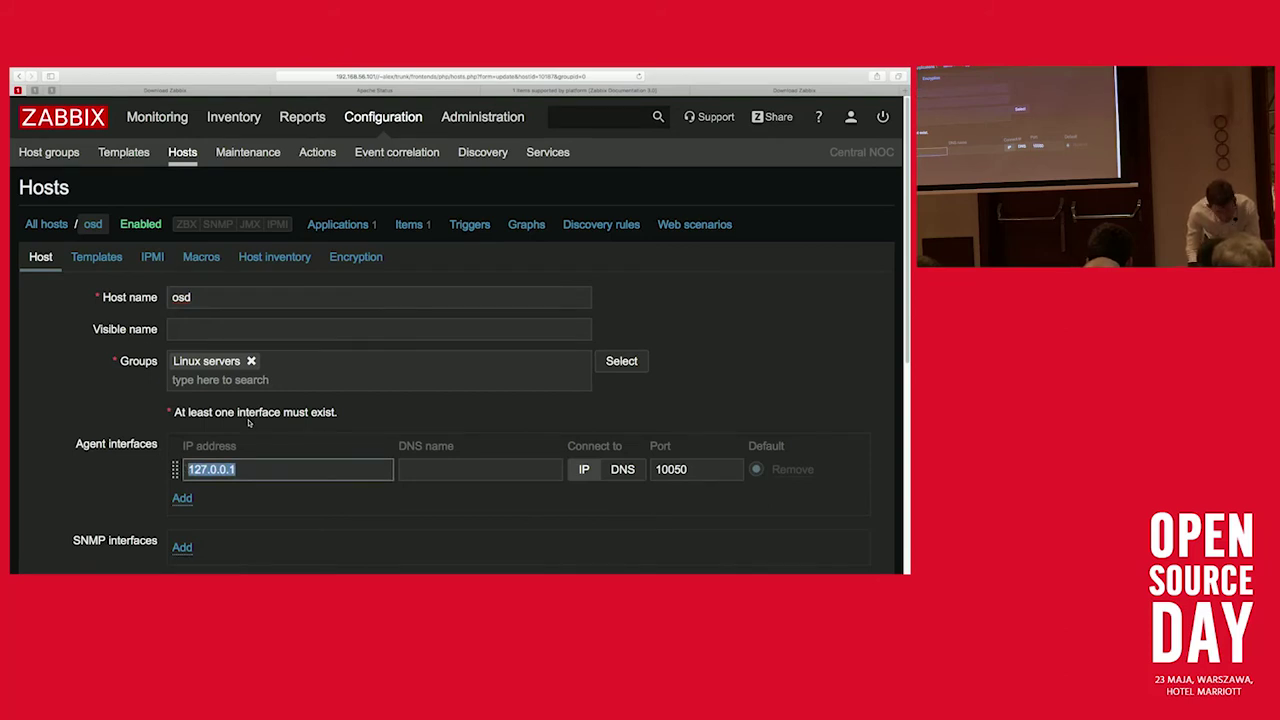
pyautogui.scroll(-2, 128, 351)
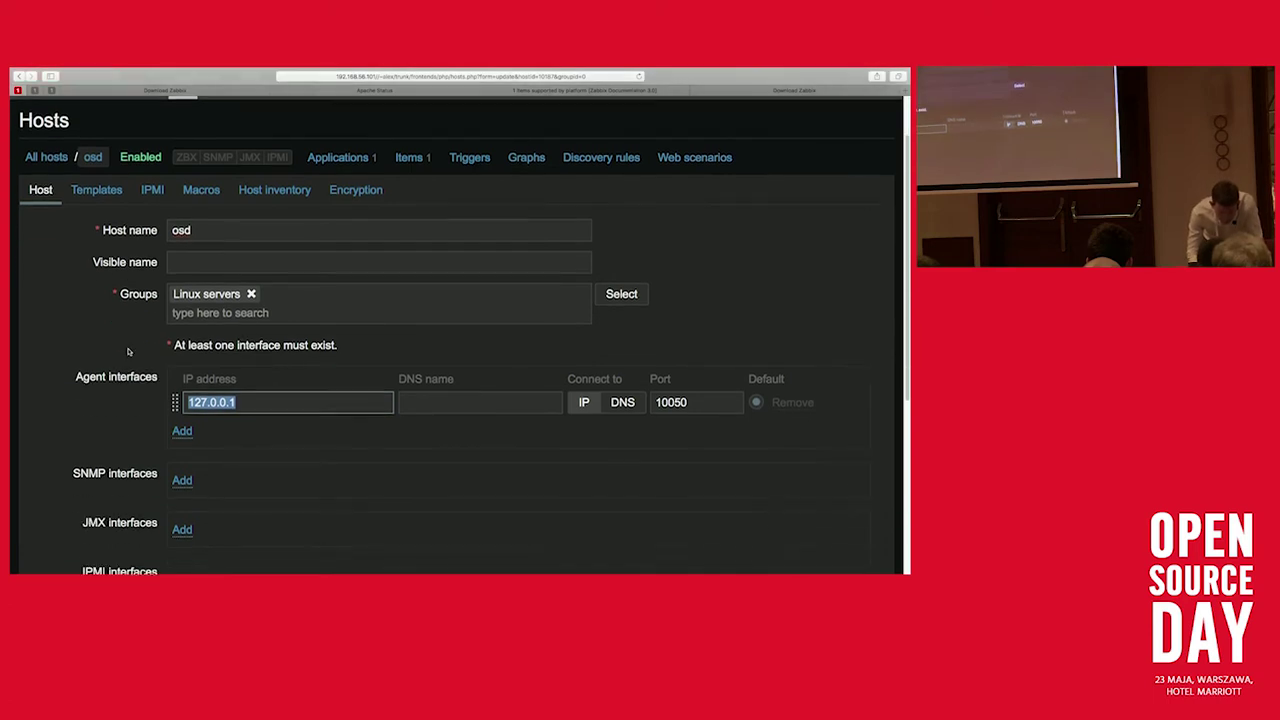
pyautogui.scroll(2, 128, 351)
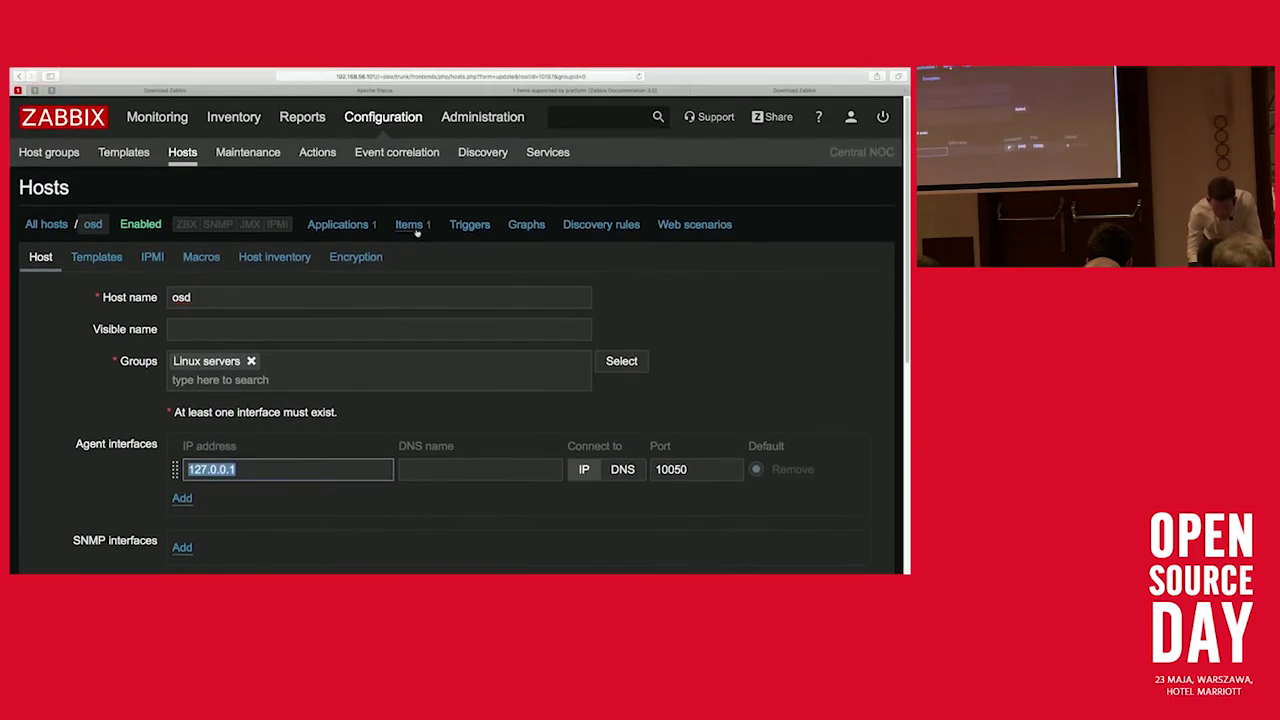
# Step: Open the Status of apache item from the host's item list and check its URL
pyautogui.click(417, 230)
pyautogui.scroll(-4, 311, 410)
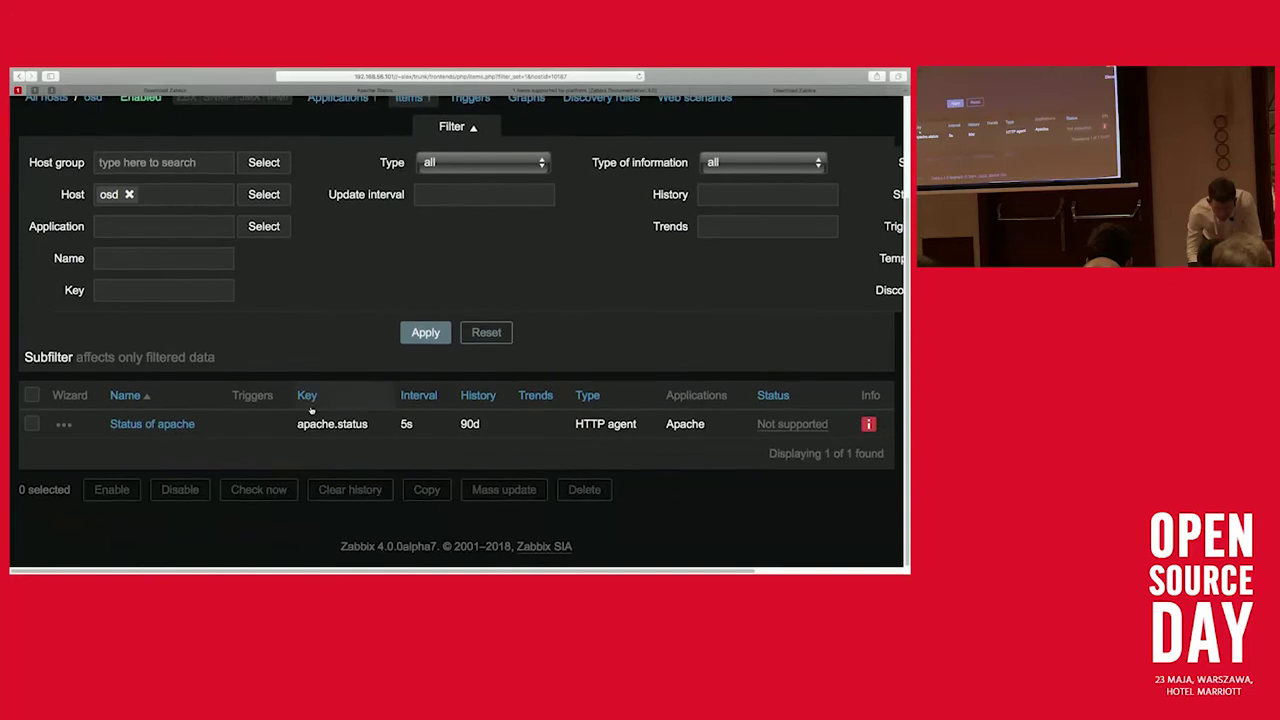
pyautogui.click(189, 427)
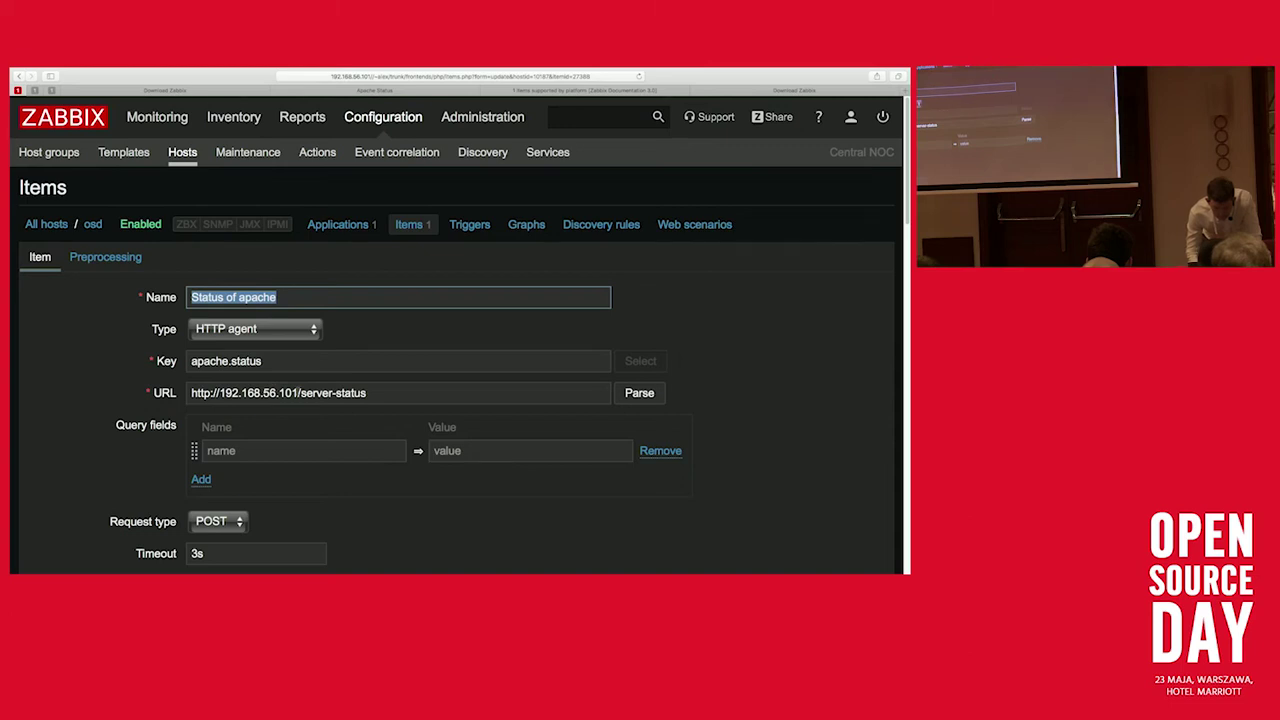
pyautogui.moveTo(382, 393); pyautogui.dragTo(188, 393)
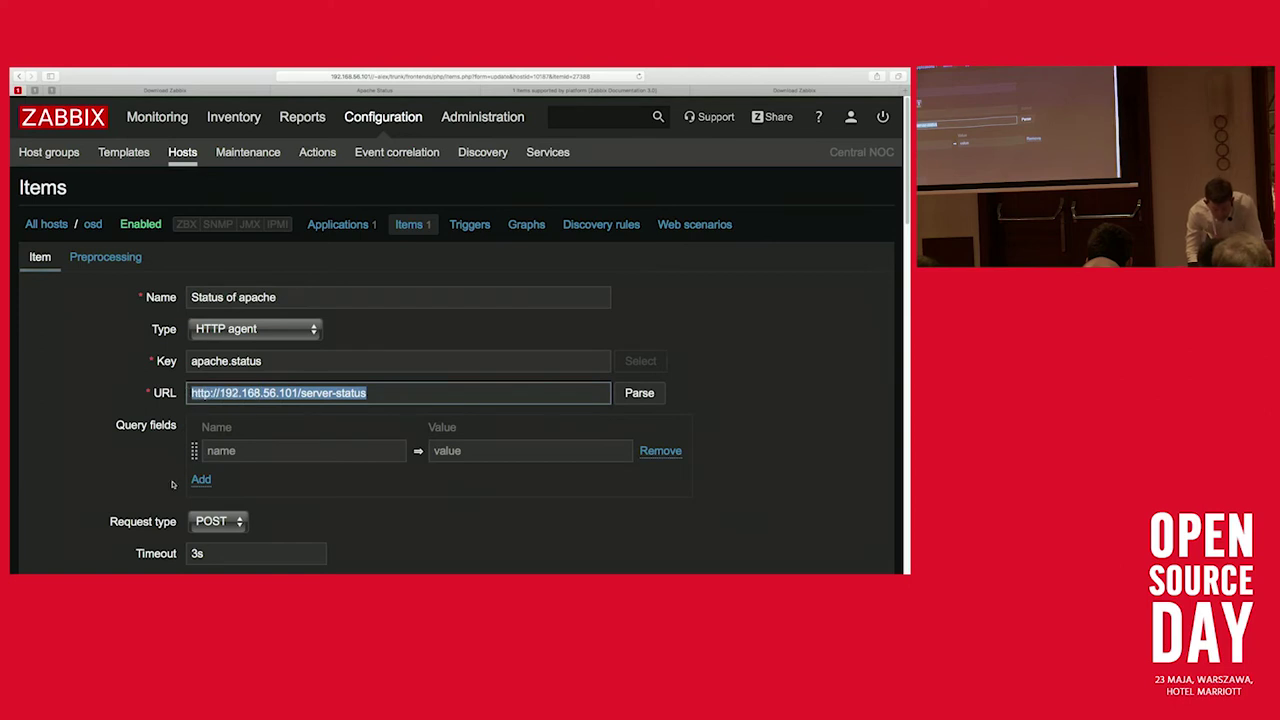
# Step: Set the request type of the Status of apache item to GET
pyautogui.scroll(-1, 118, 496)
pyautogui.click(236, 490)
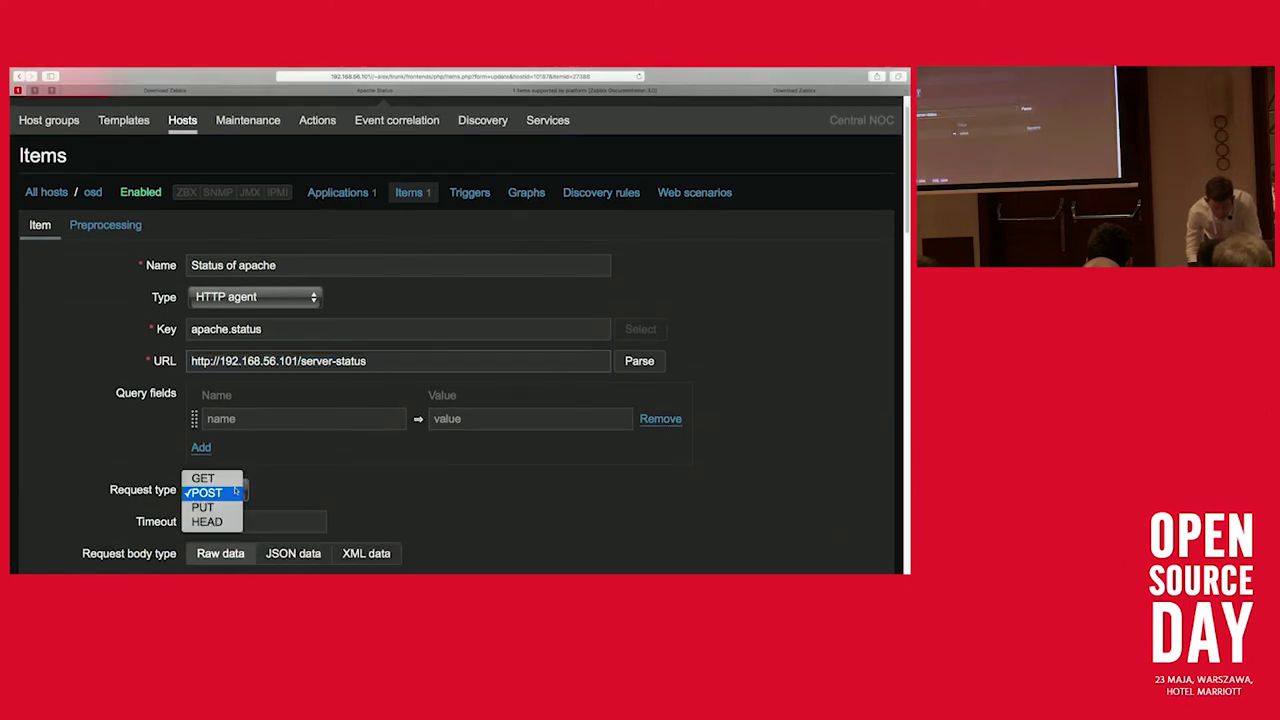
pyautogui.click(224, 478)
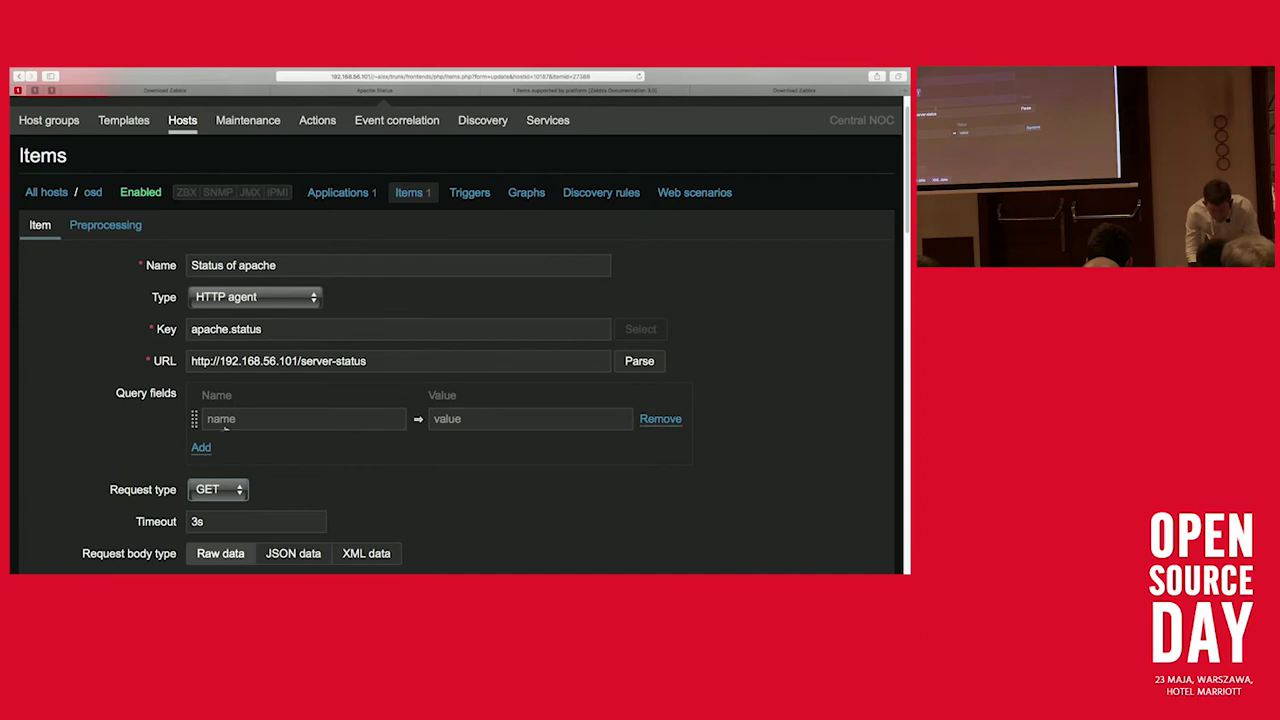
# Step: Copy the item's URL, switch to the terminal and change to the /tmp directory
pyautogui.moveTo(368, 361); pyautogui.dragTo(152, 366)
pyautogui.press('super+c')
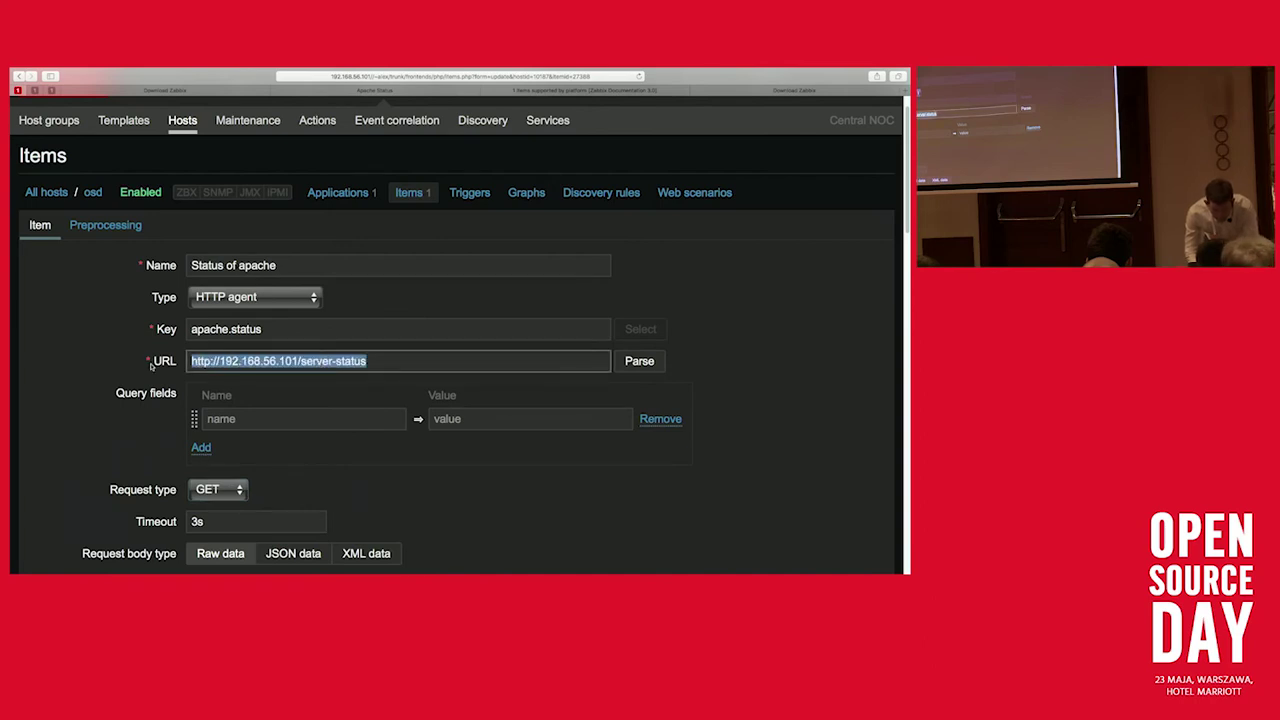
pyautogui.press('super+Tab')
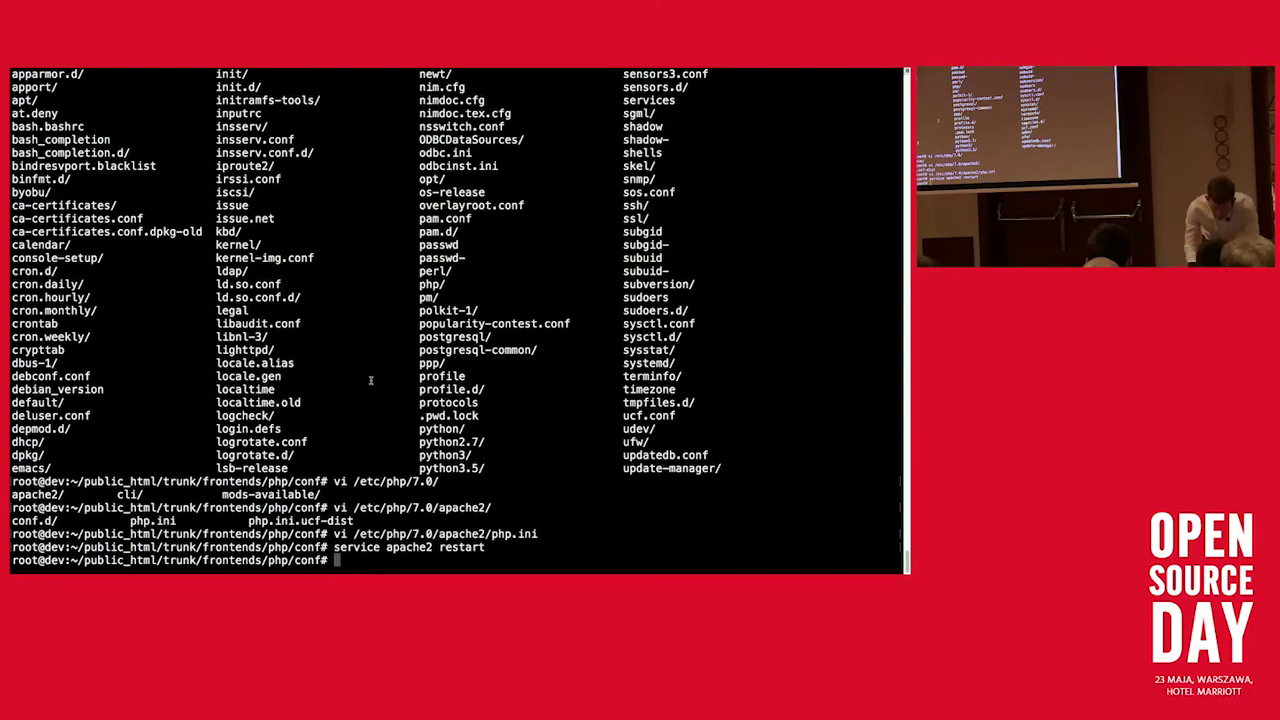
pyautogui.write('cd /tmp')
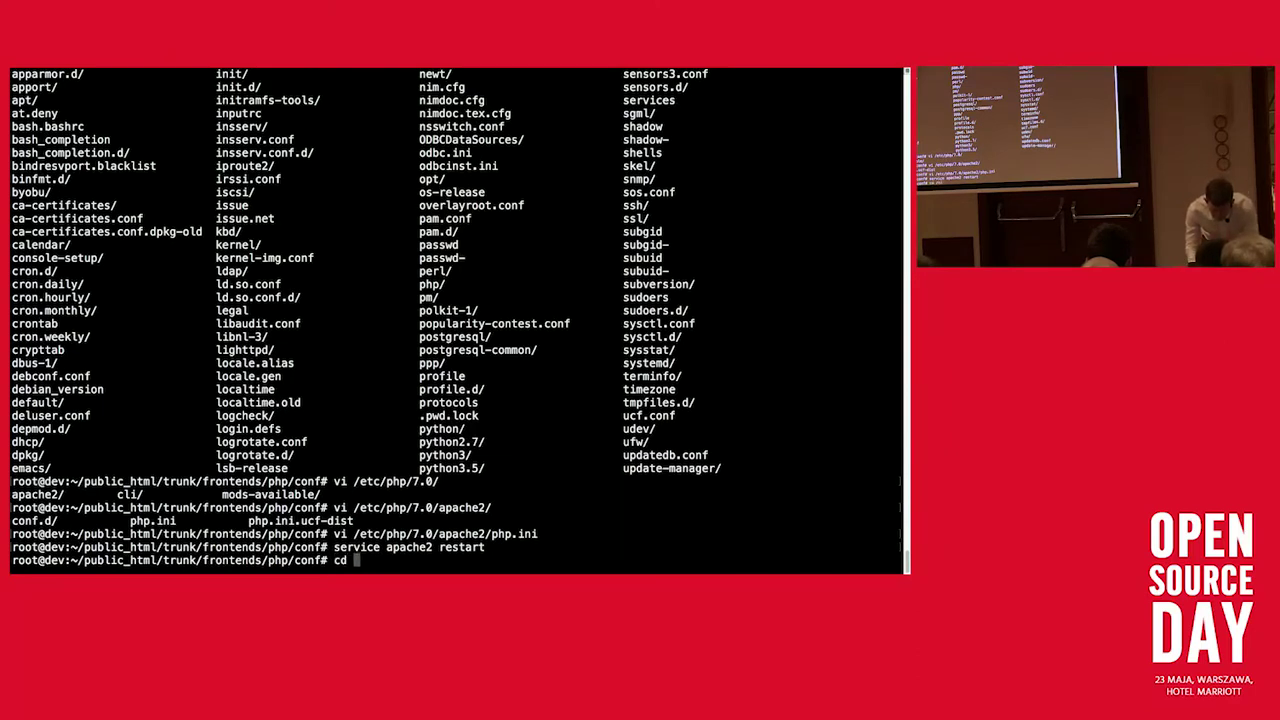
pyautogui.press('Return')
pyautogui.write('wget')
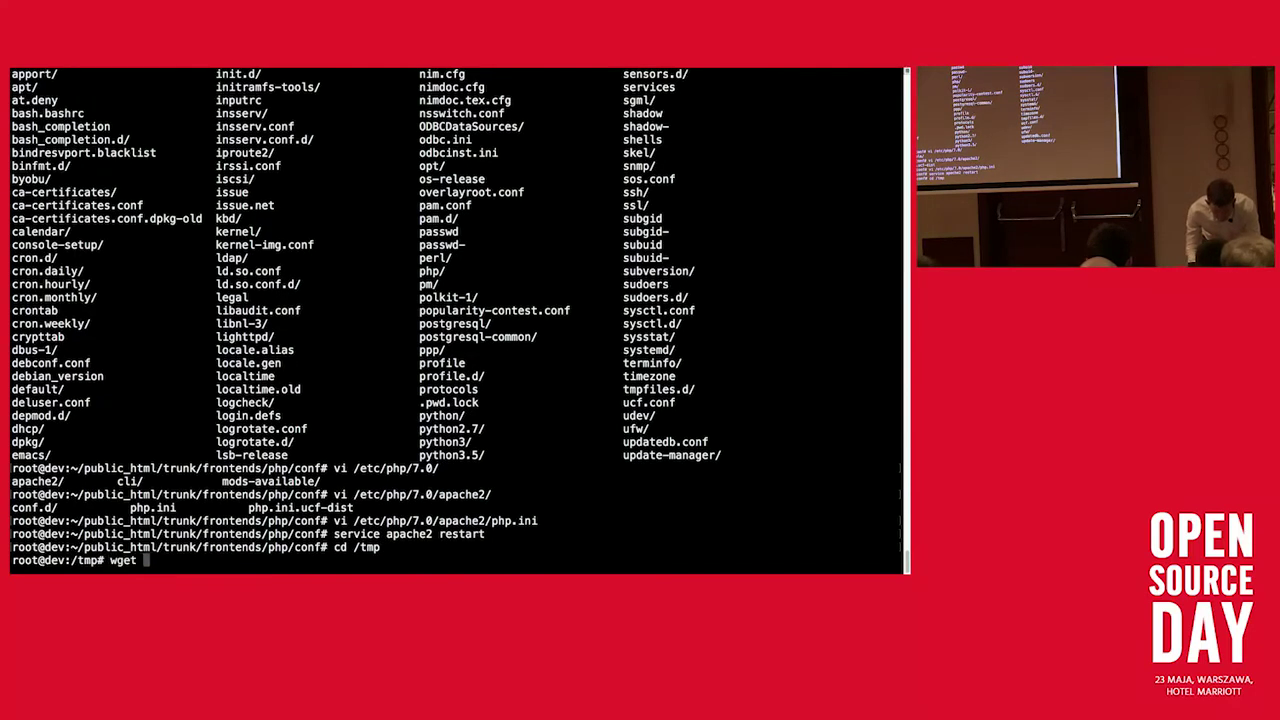
pyautogui.press('super+v')
pyautogui.write('-')
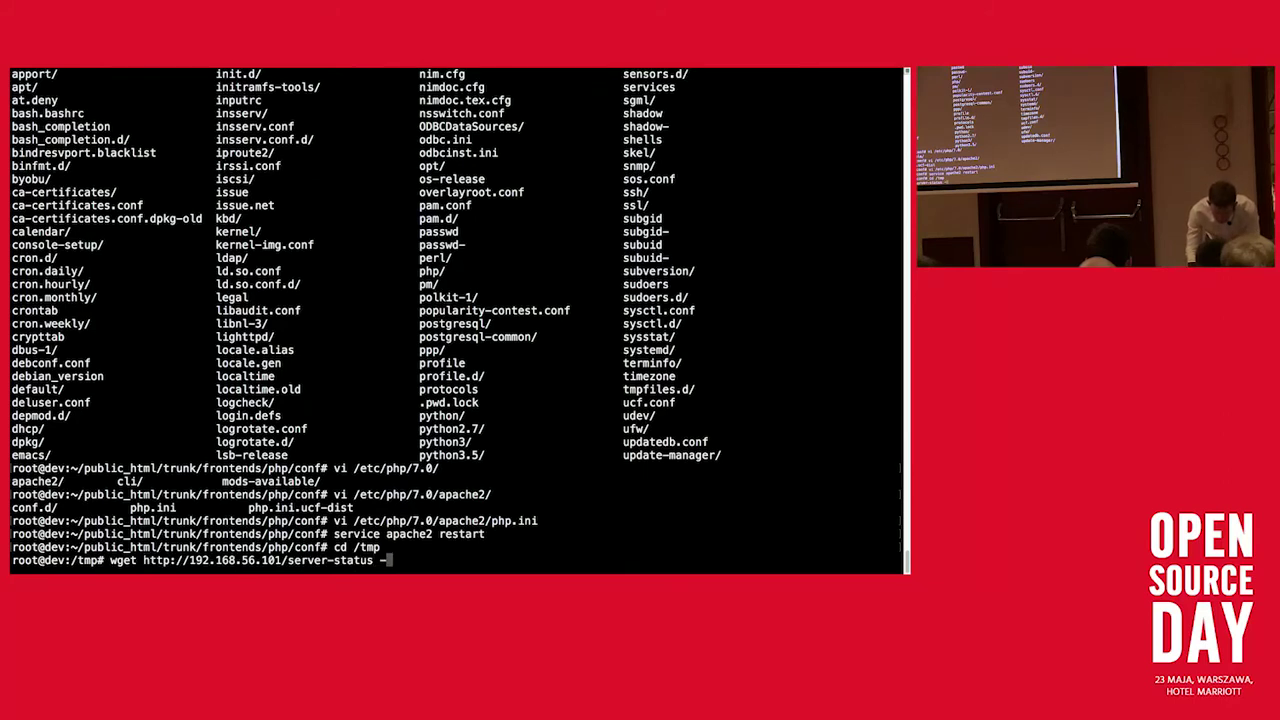
pyautogui.write('O -')
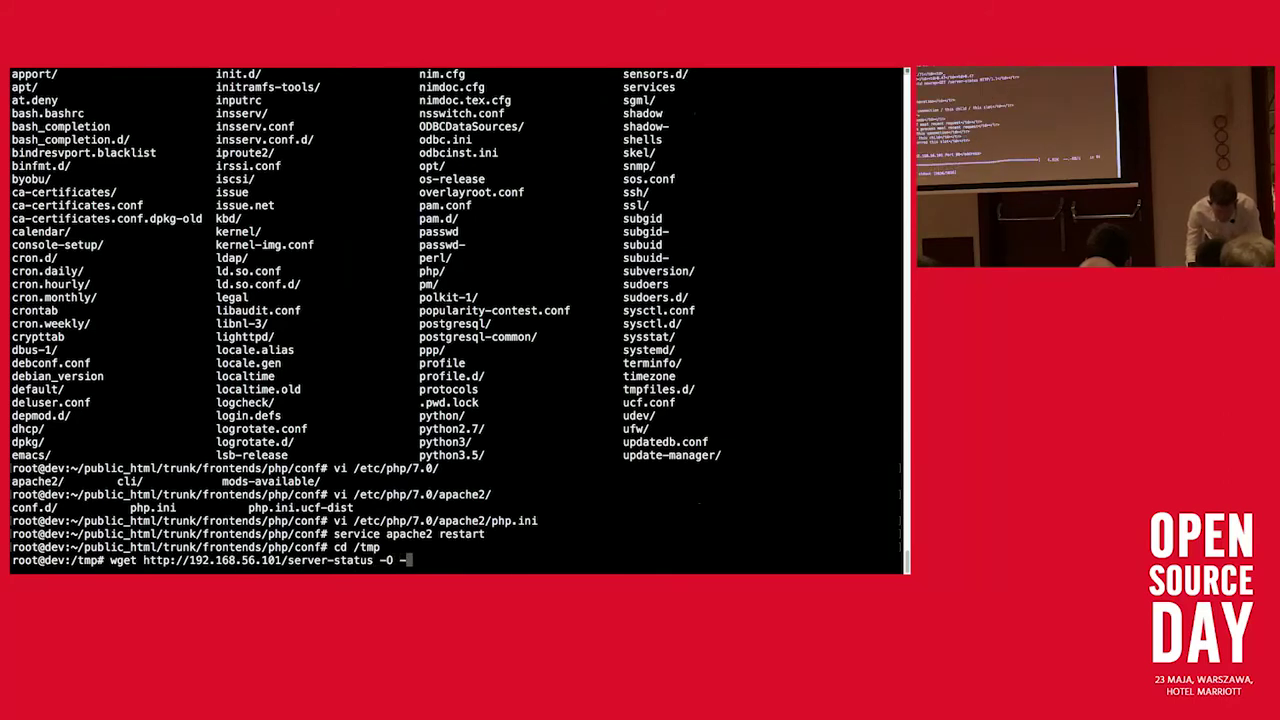
pyautogui.press('Return')
pyautogui.press('Up')
pyautogui.press('Down')
# Step: Switch back to the browser, review the remaining settings of the Status of apache item and save the item
pyautogui.press('super+Tab')
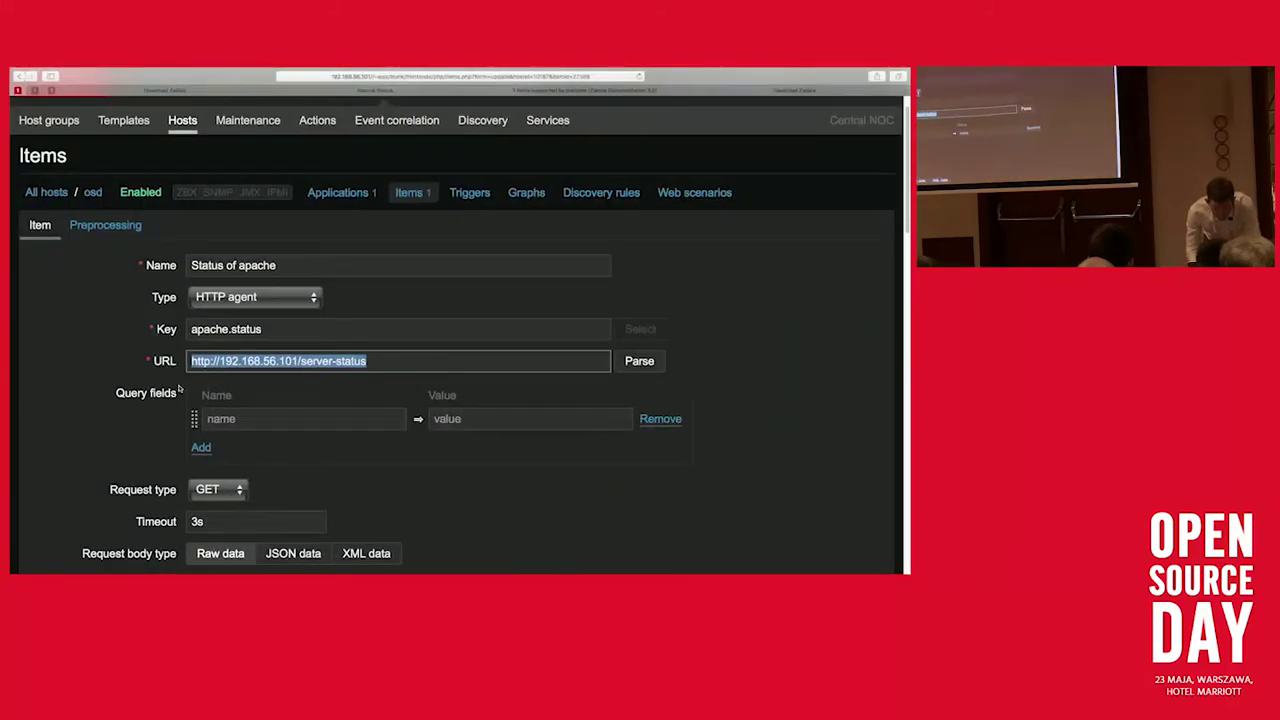
pyautogui.click(176, 392)
pyautogui.scroll(-5, 114, 397)
pyautogui.scroll(-6, 114, 397)
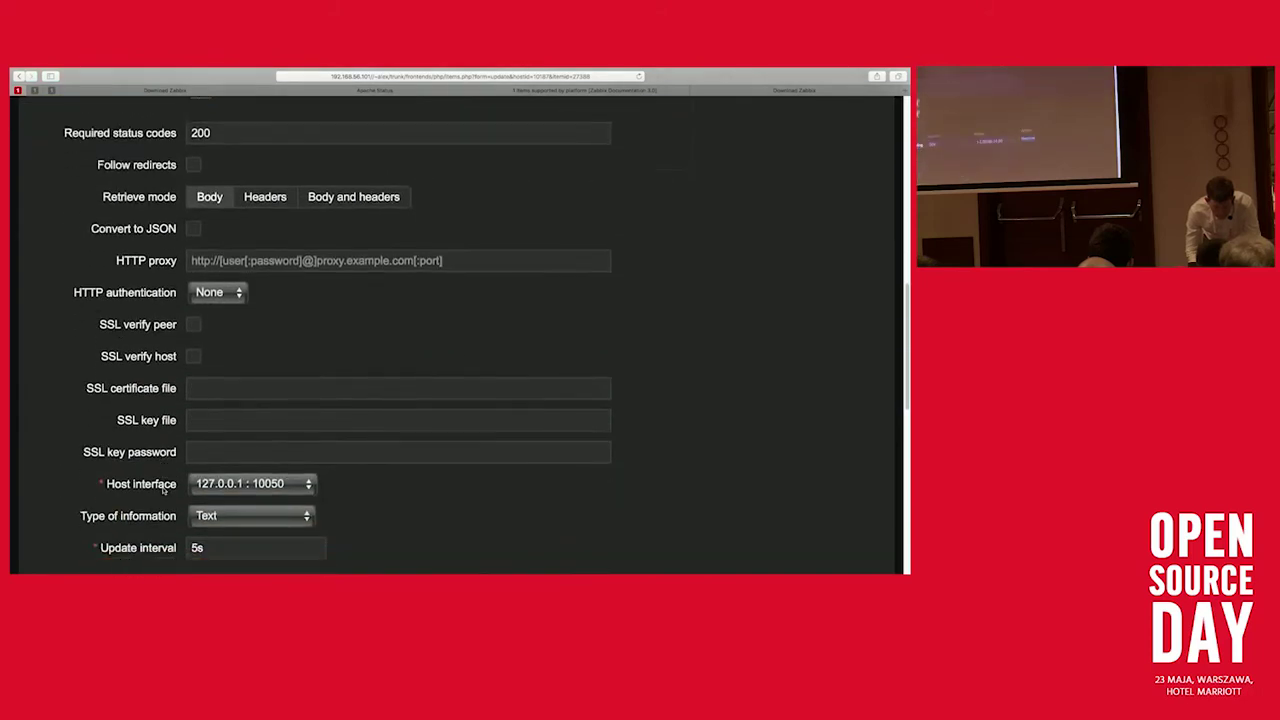
pyautogui.scroll(-3, 163, 490)
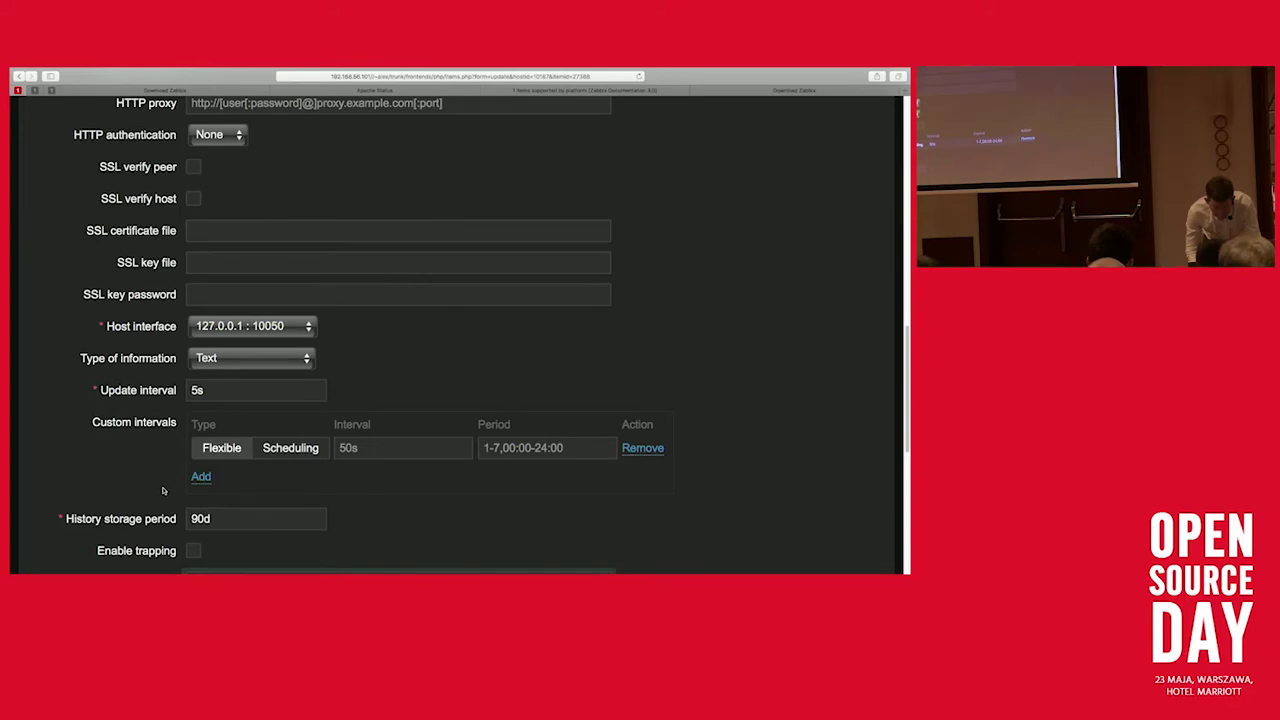
pyautogui.scroll(-3, 163, 490)
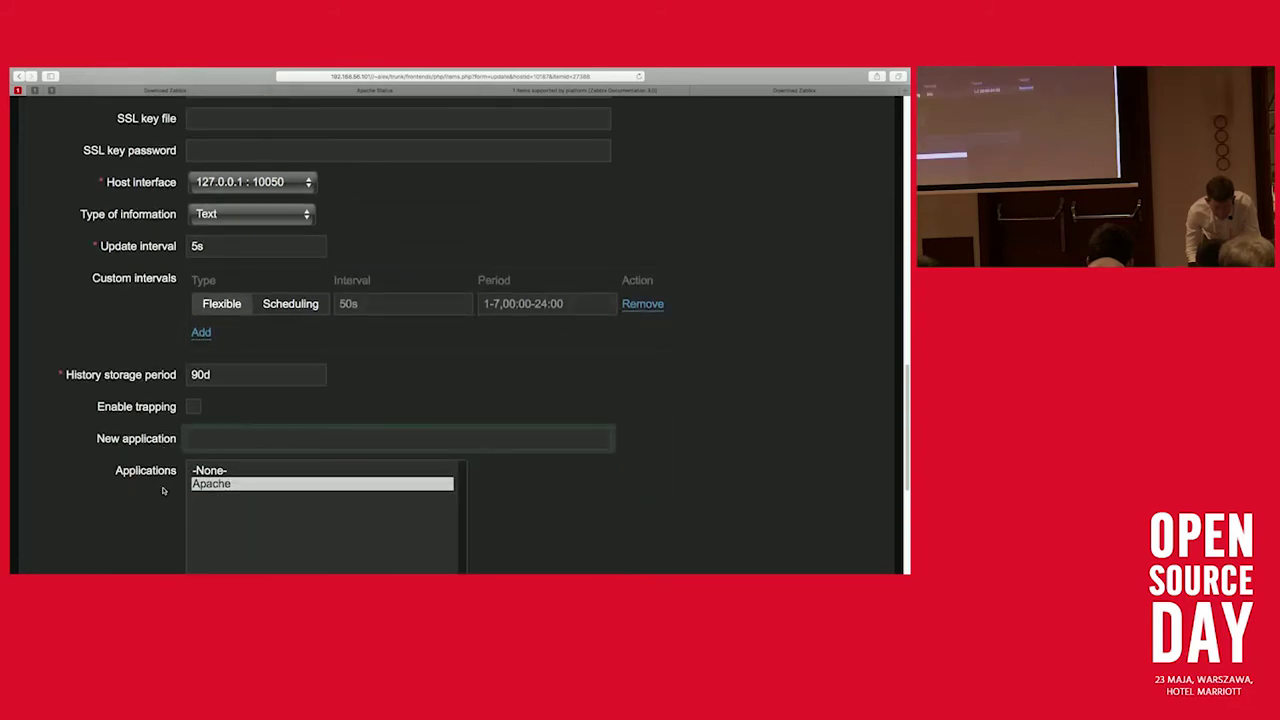
pyautogui.scroll(15, 163, 490)
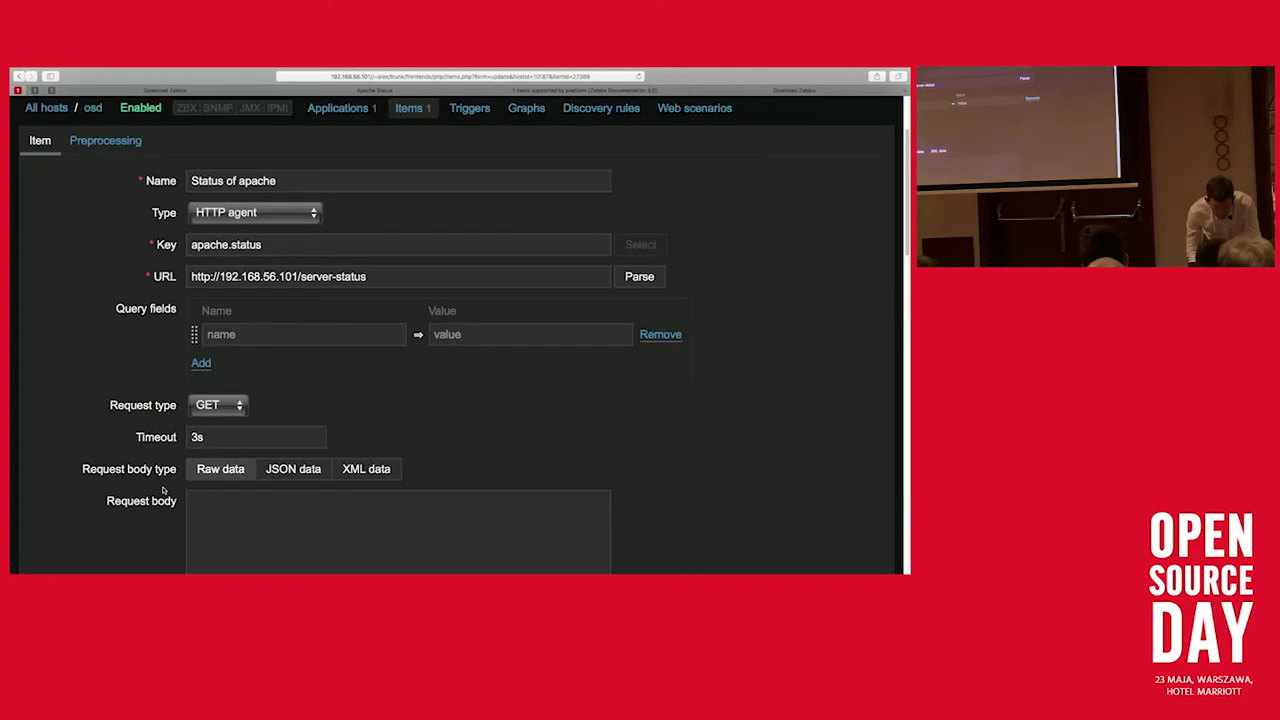
pyautogui.scroll(-15, 112, 387)
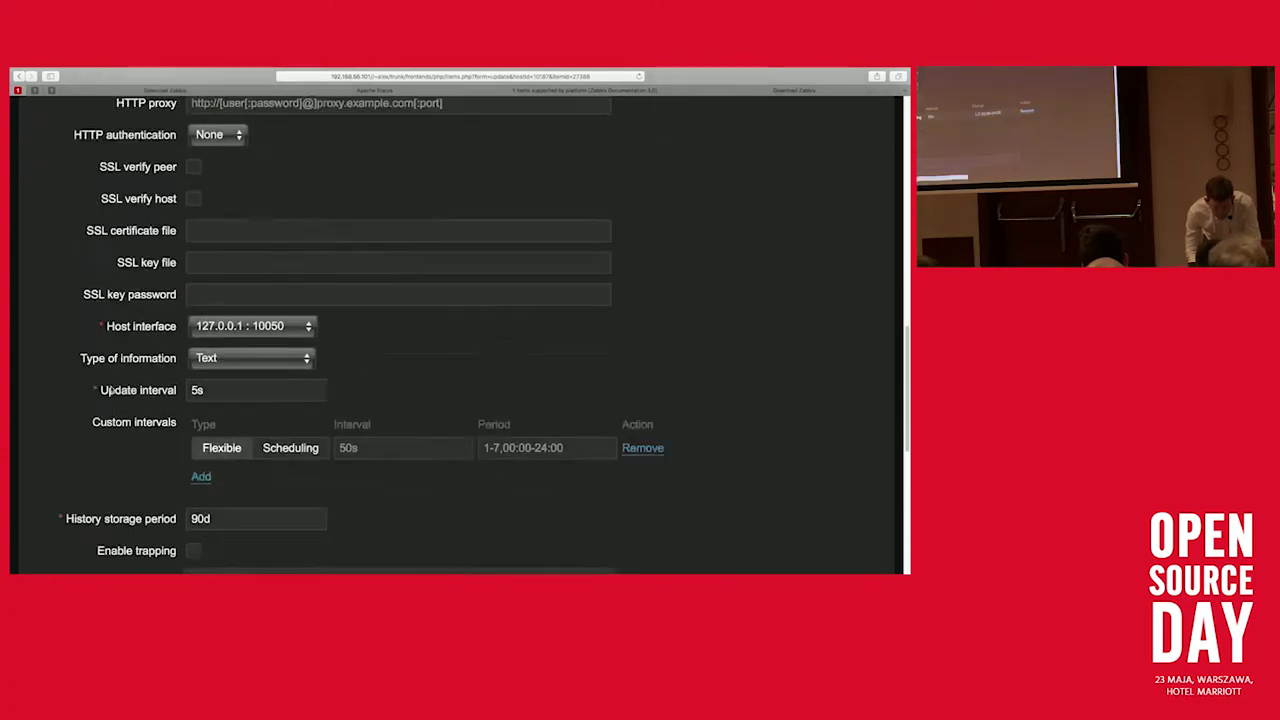
pyautogui.scroll(-5, 150, 505)
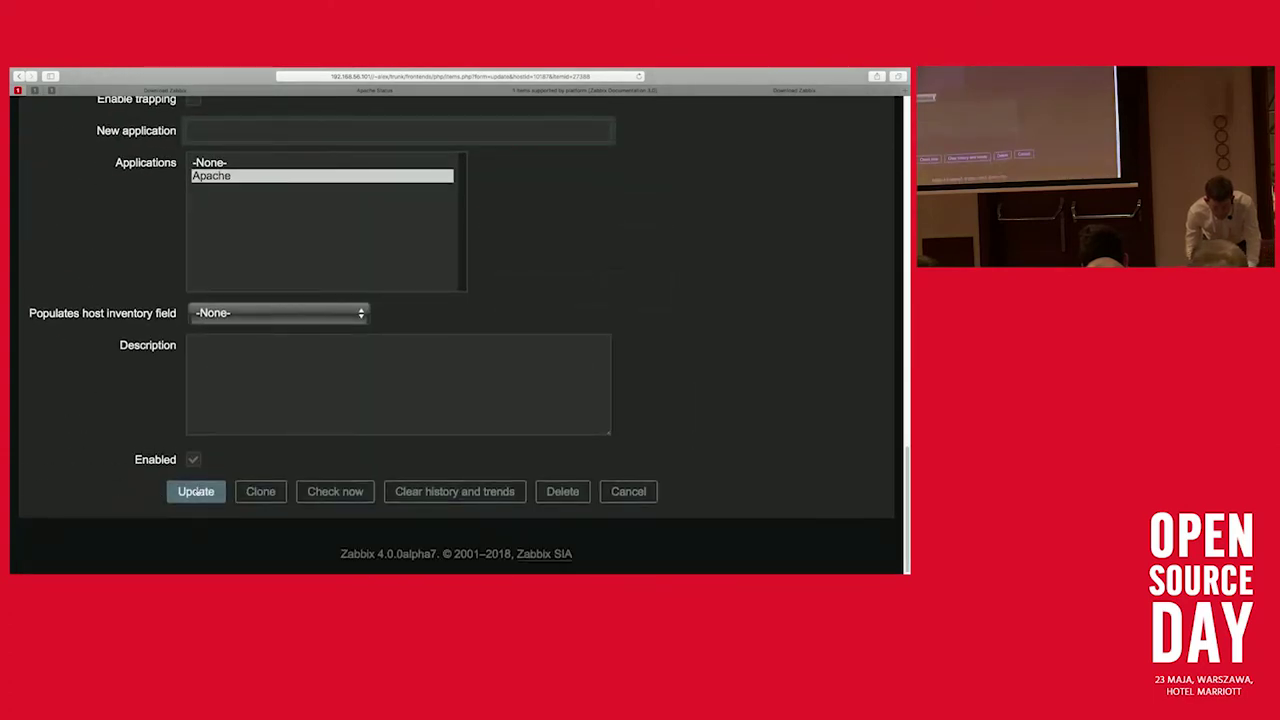
pyautogui.click(193, 491)
# Step: Open the latest monitoring data for host osd and check the error information of the Status of apache item
pyautogui.moveTo(150, 118)
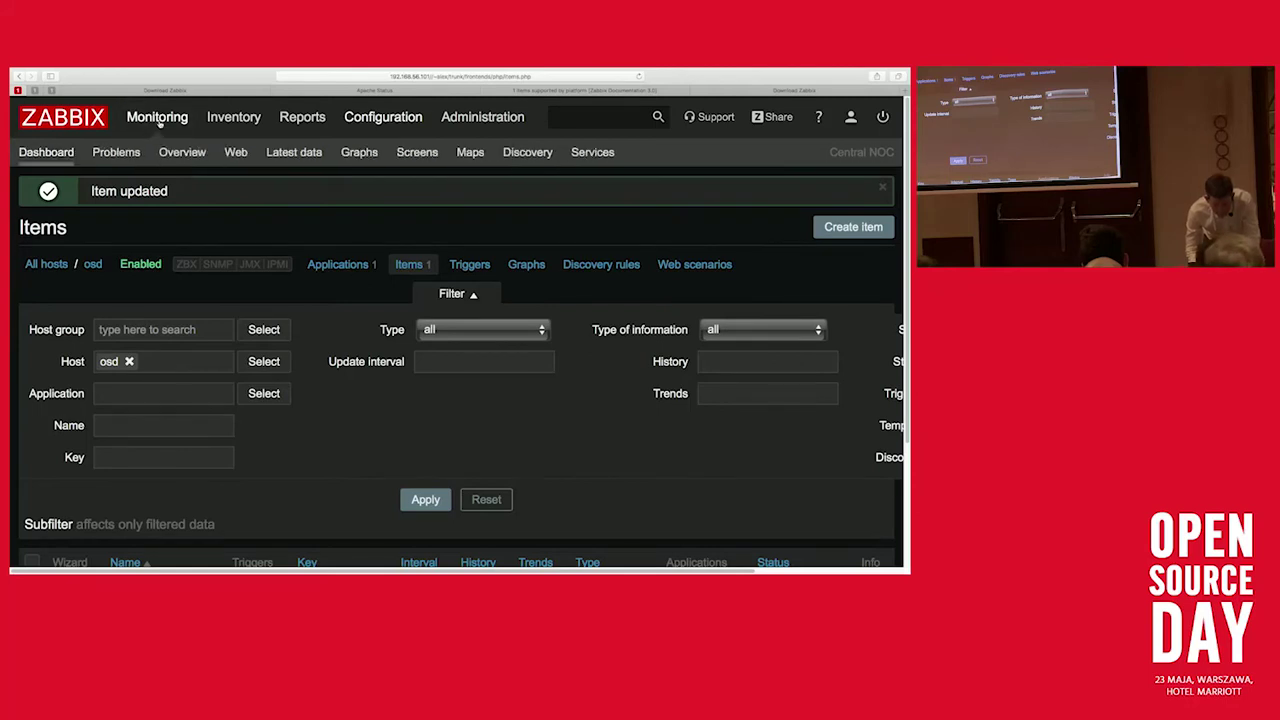
pyautogui.click(294, 152)
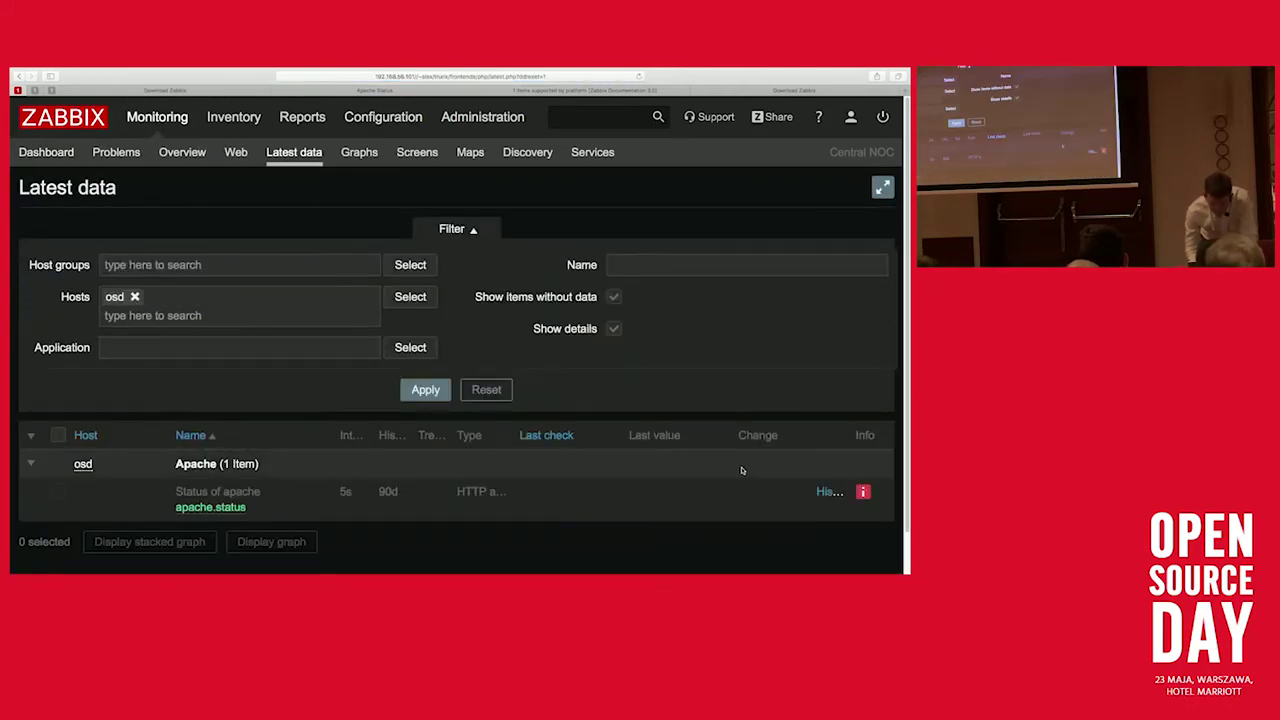
pyautogui.moveTo(864, 494)
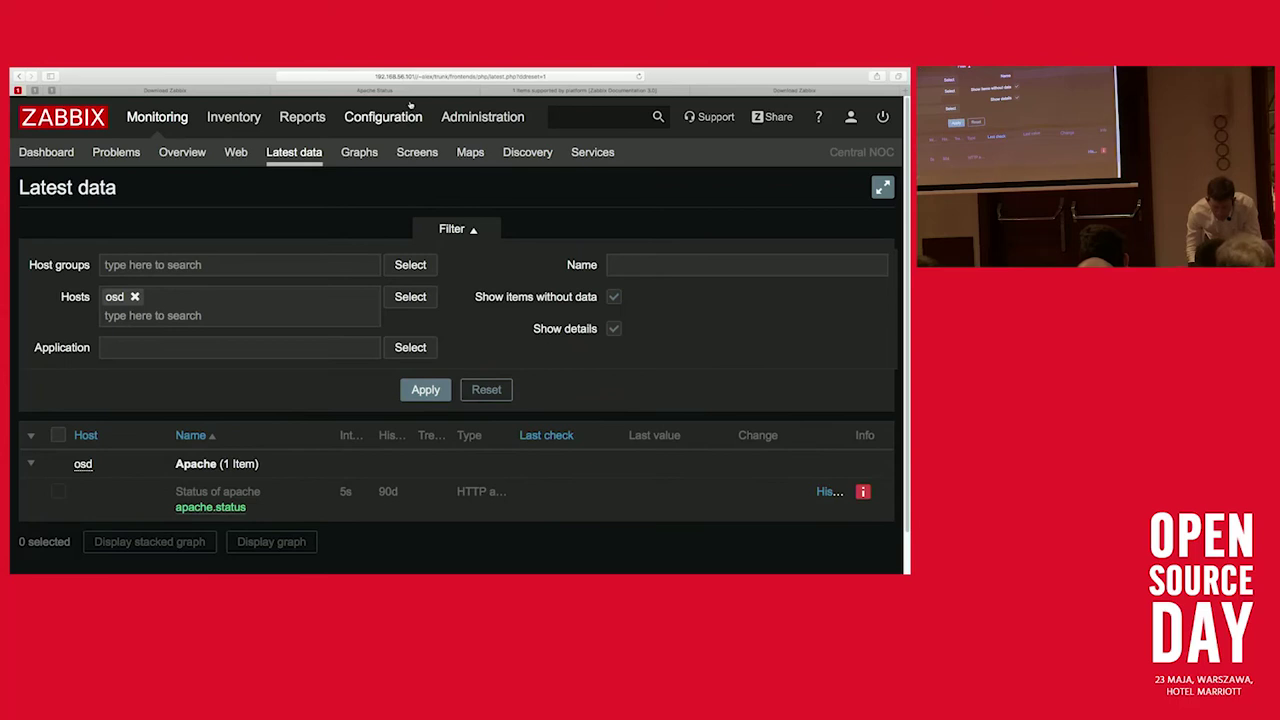
pyautogui.click(175, 152)
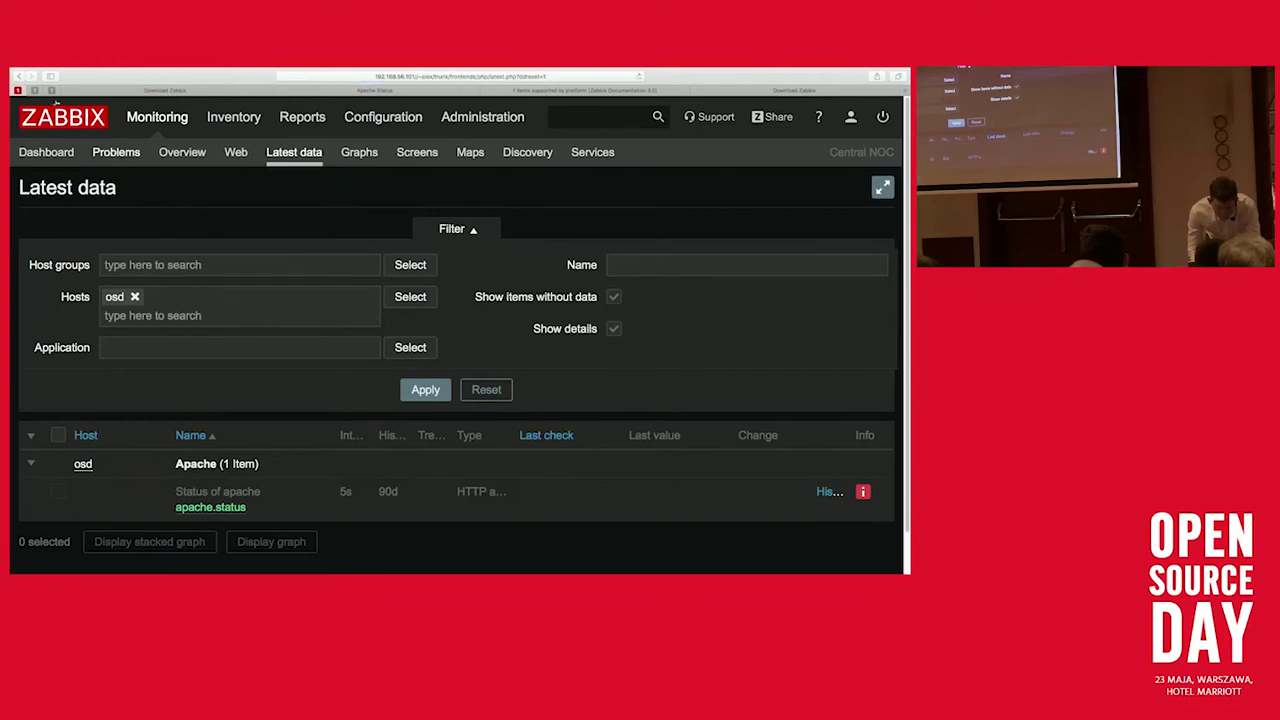
# Step: Go back to the Status of apache item's edit form and examine its URL, request, interface and update interval settings
pyautogui.click(20, 77)
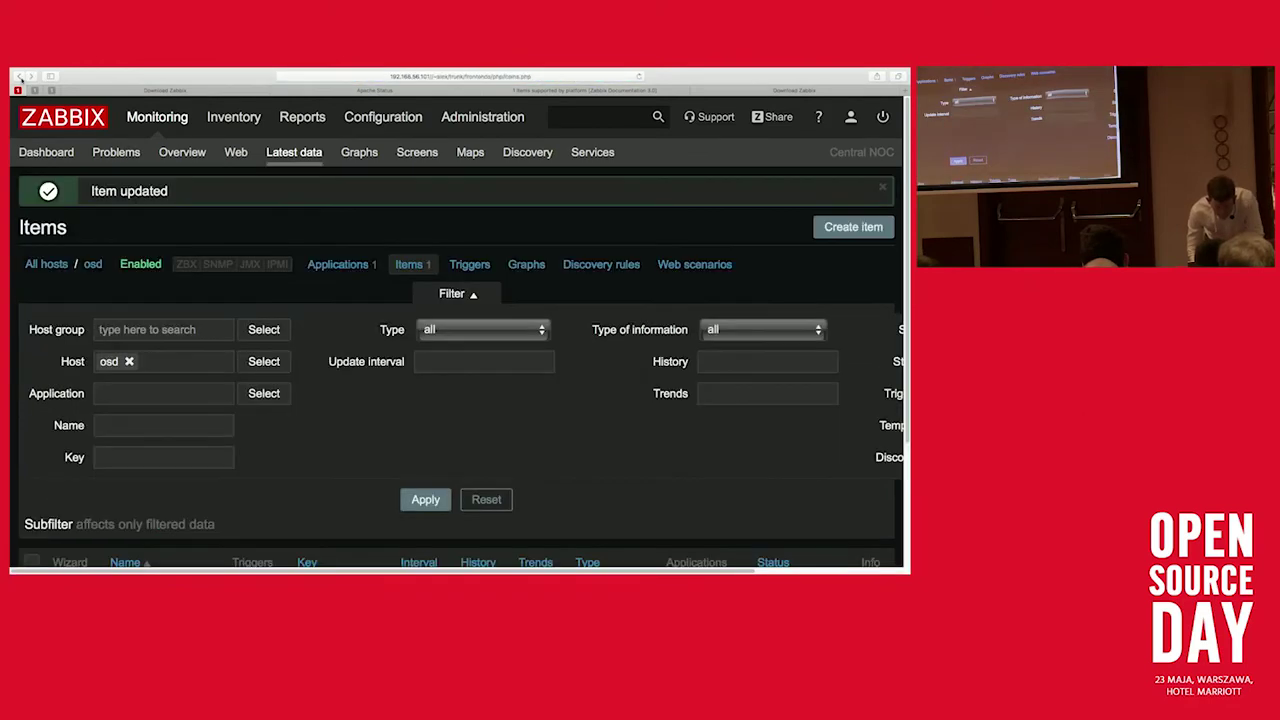
pyautogui.click(20, 77)
pyautogui.scroll(5, 203, 252)
pyautogui.scroll(10, 204, 255)
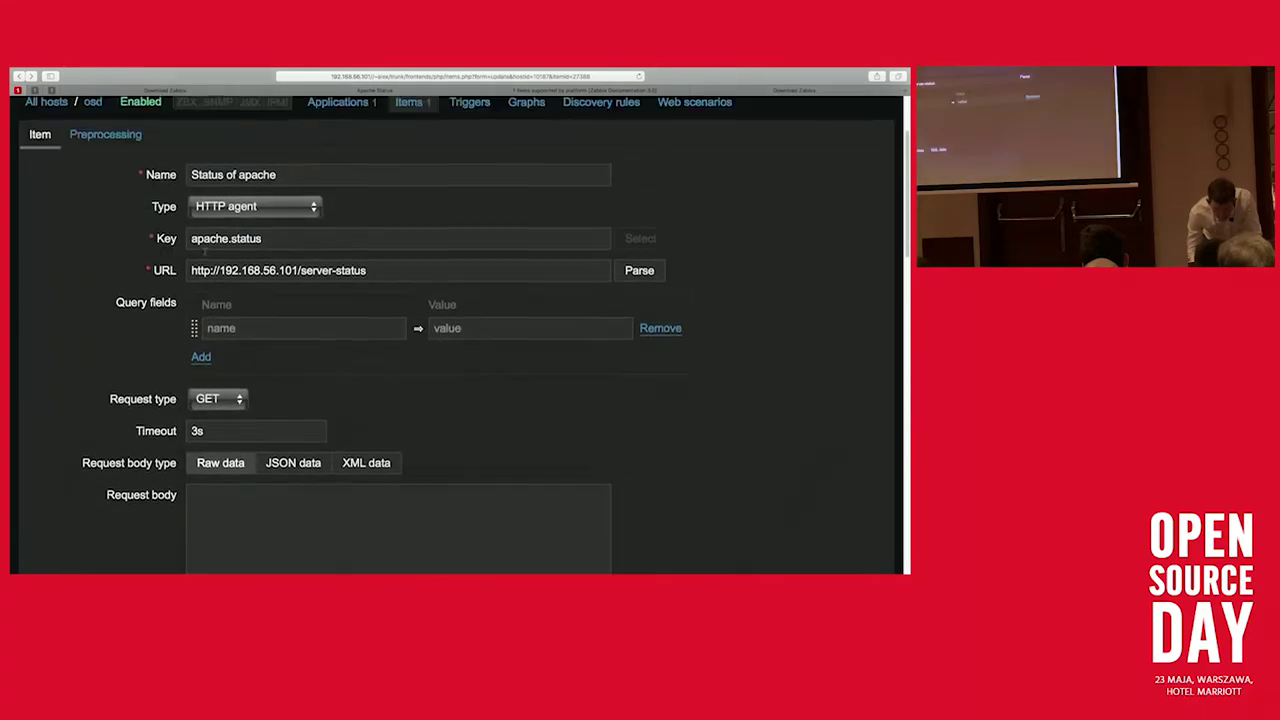
pyautogui.scroll(2, 204, 254)
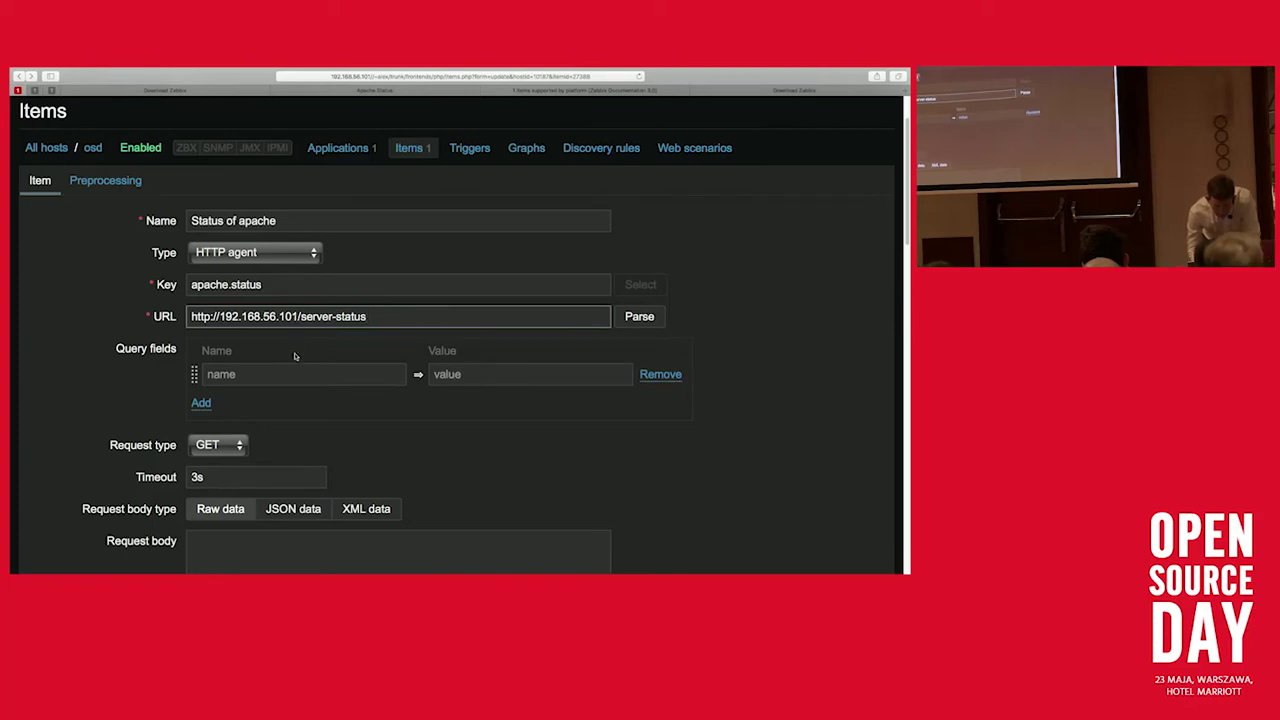
pyautogui.scroll(-1, 295, 356)
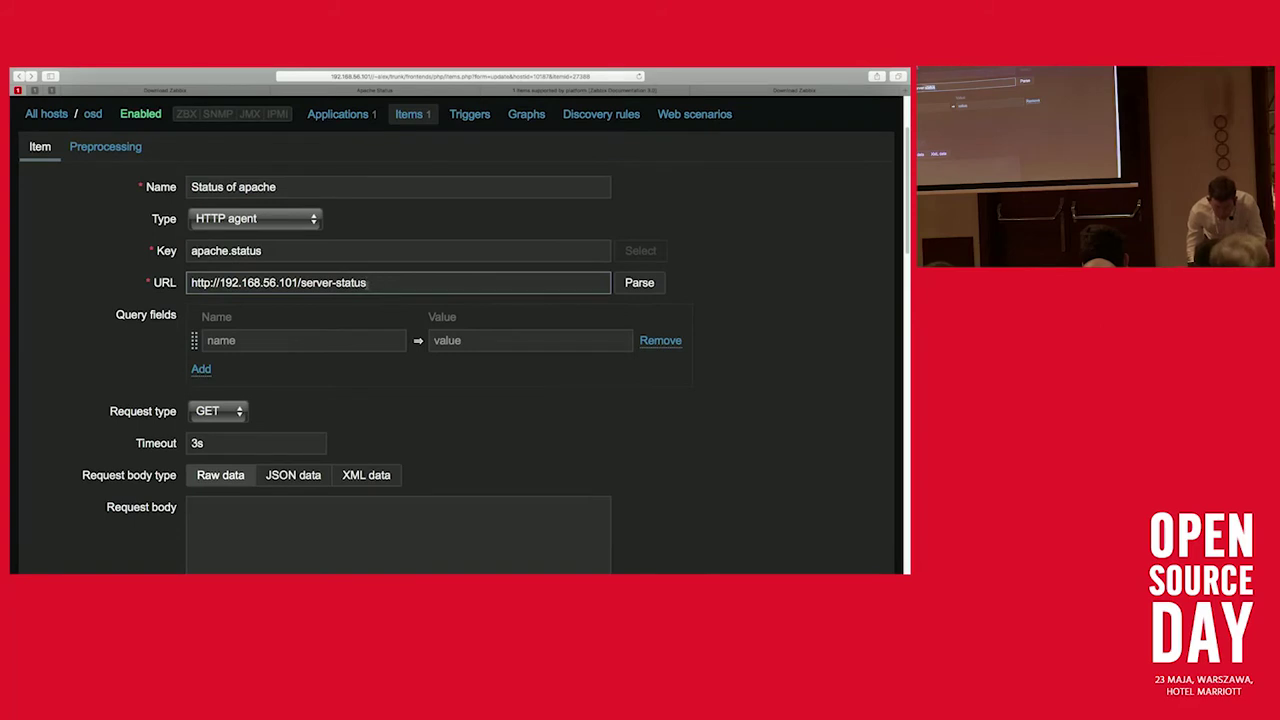
pyautogui.press('super+a')
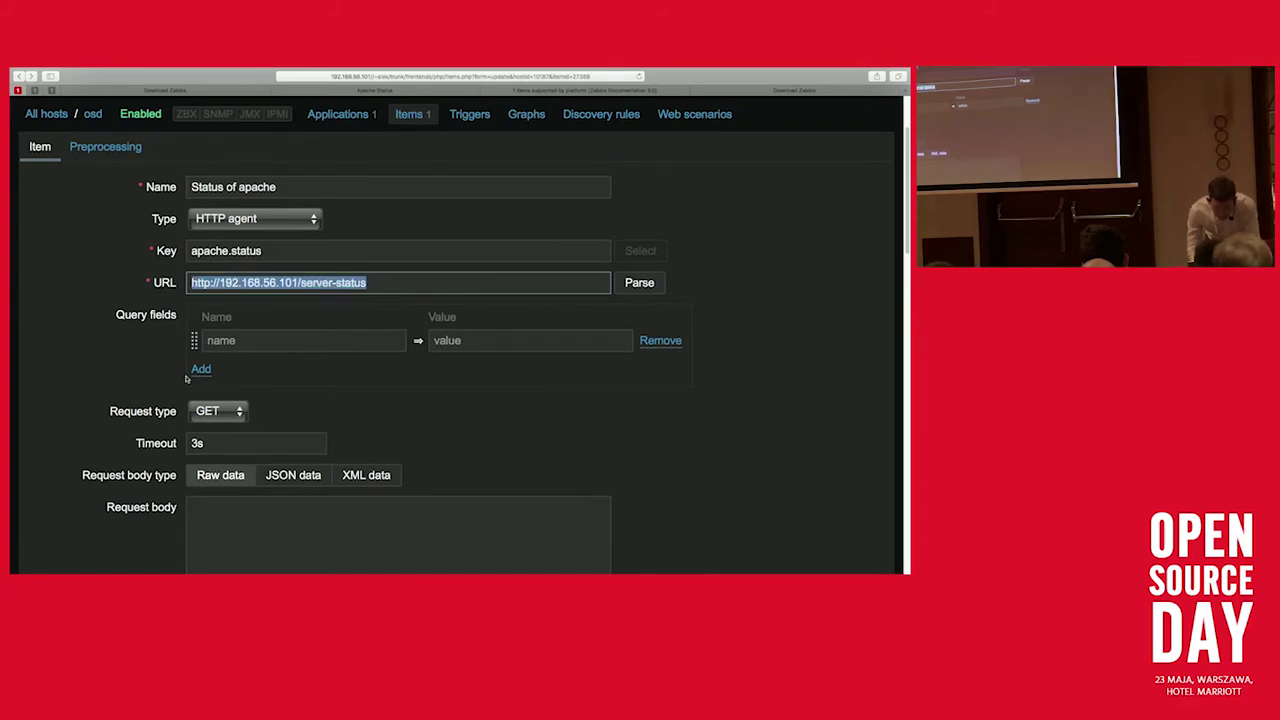
pyautogui.scroll(-10, 88, 406)
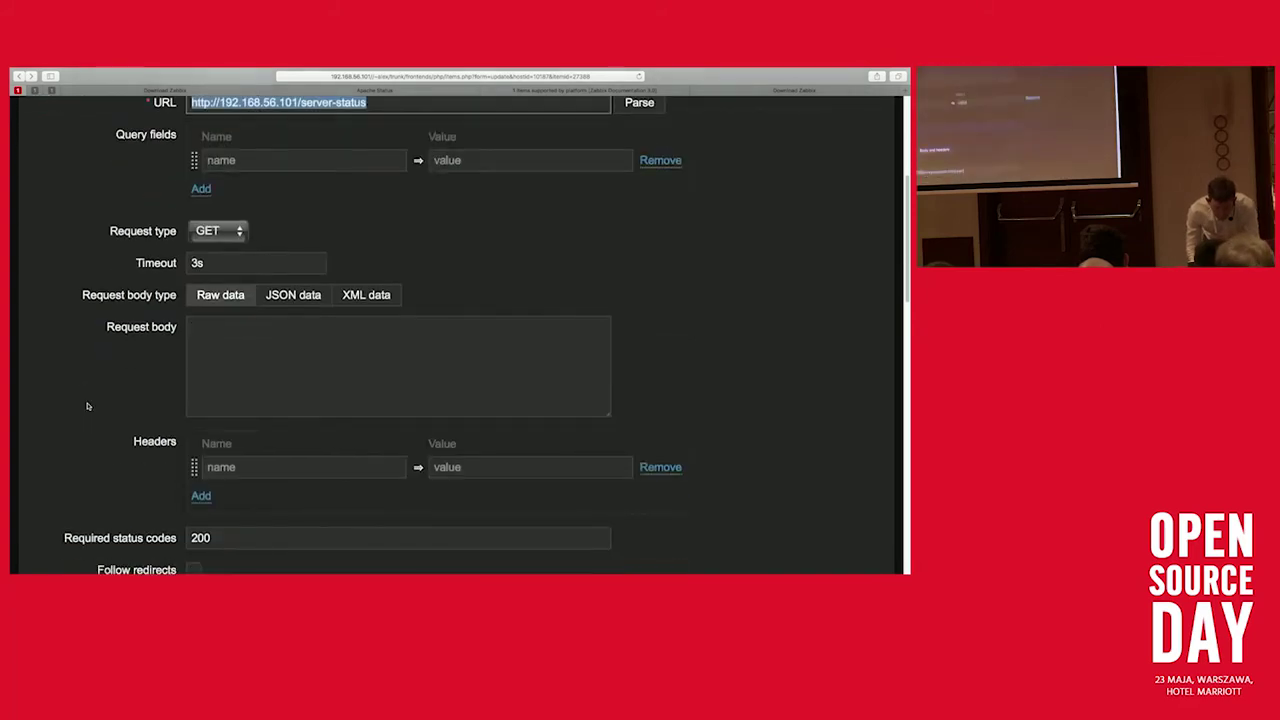
pyautogui.scroll(-9, 88, 406)
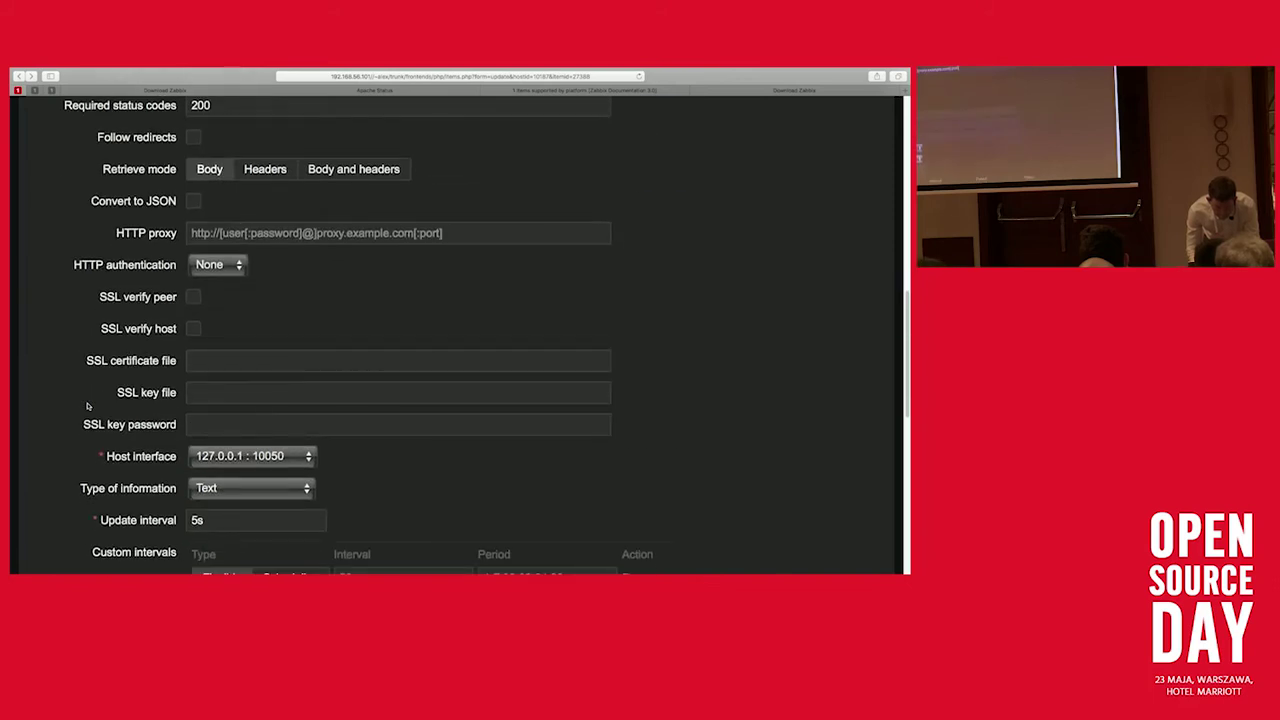
pyautogui.scroll(-3, 87, 406)
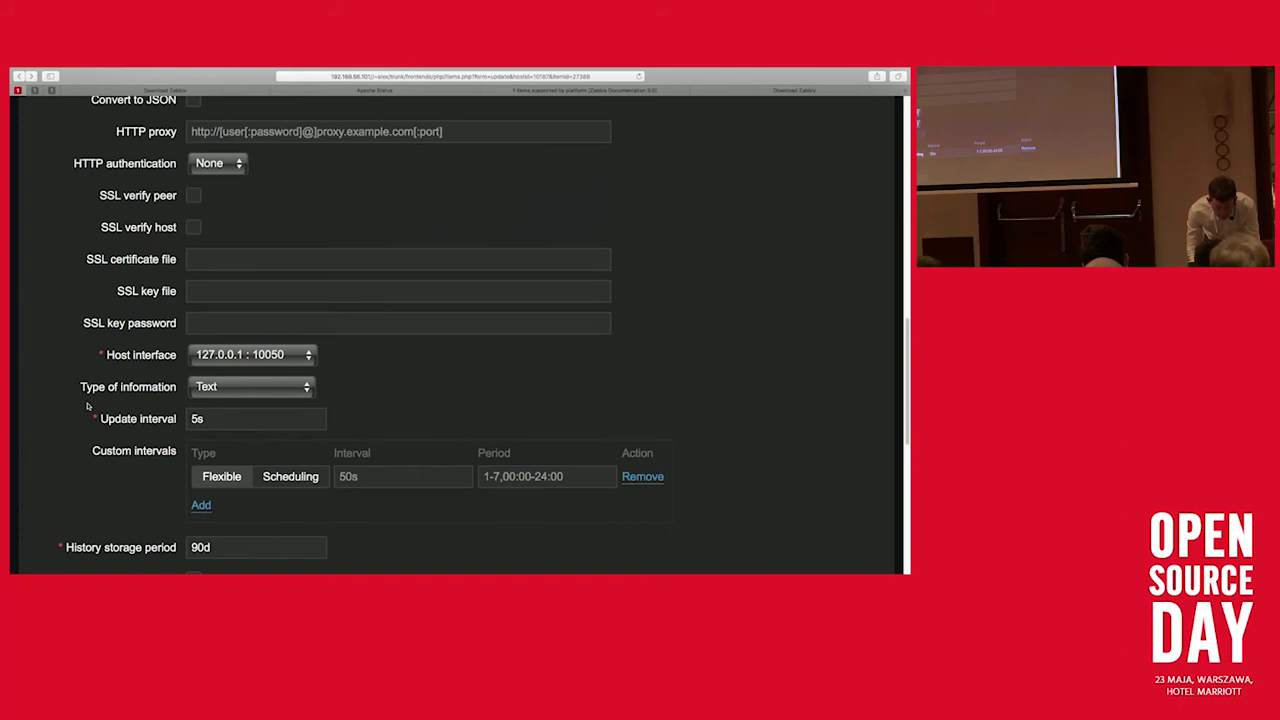
pyautogui.scroll(-9, 87, 406)
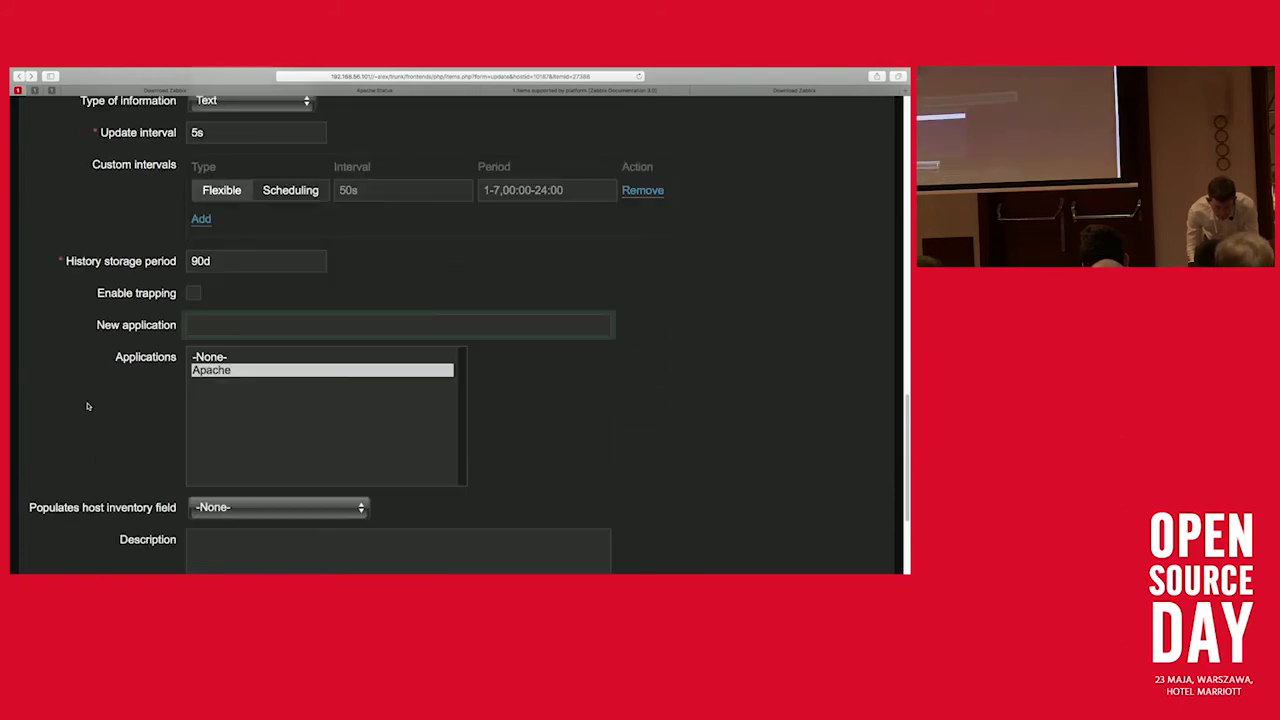
pyautogui.scroll(-6, 87, 406)
# Step: Switch to the terminal and rerun the wget request for the server-status page
pyautogui.press('super+Tab')
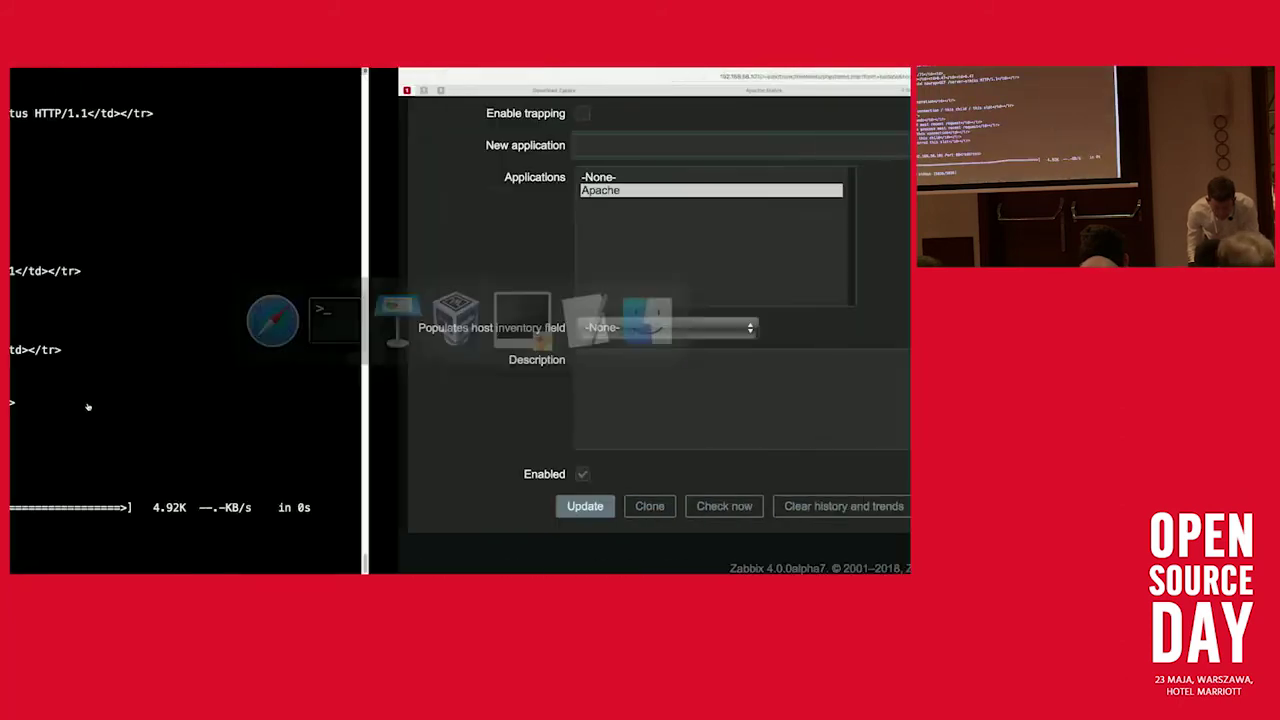
pyautogui.press('Up')
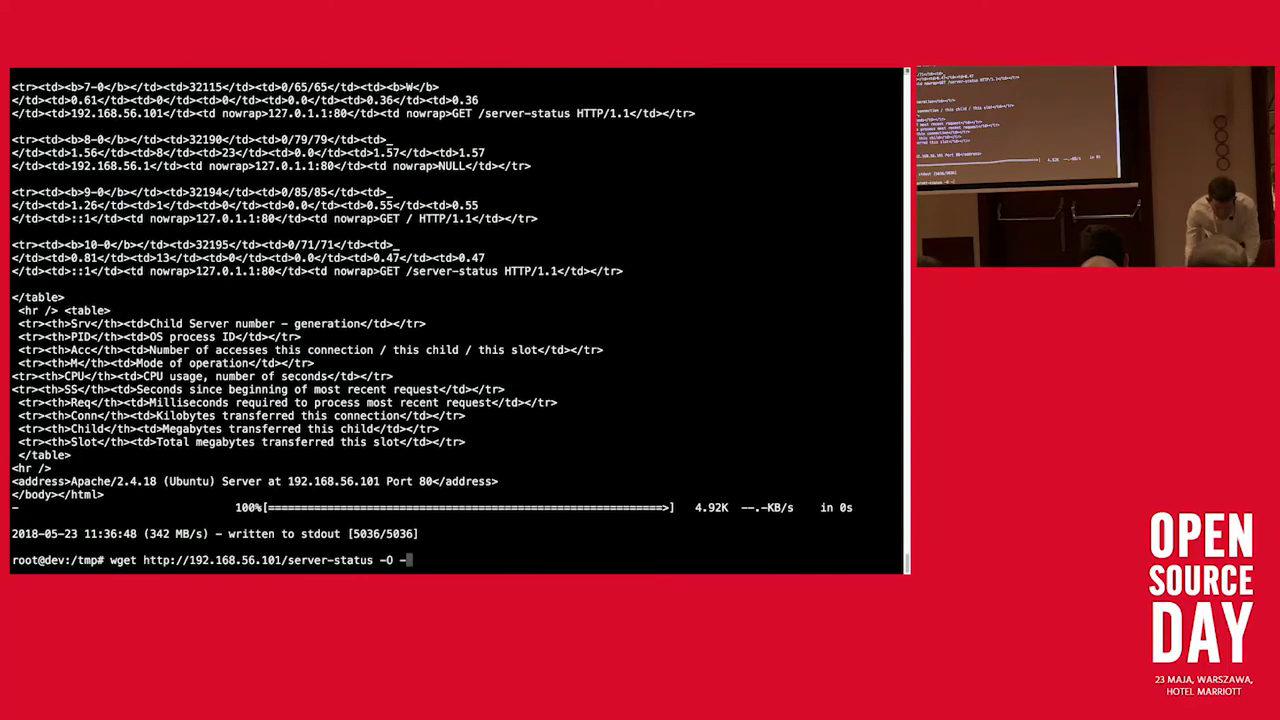
pyautogui.press('Return')
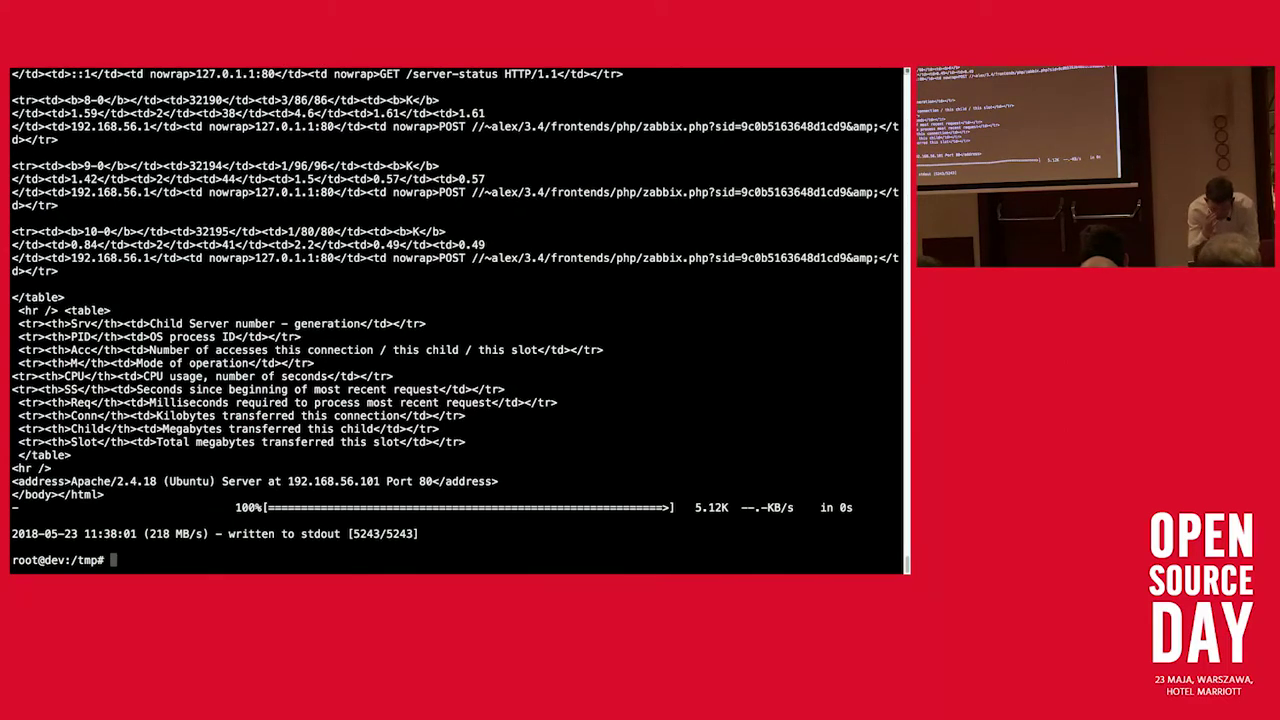
# Step: Switch back to the browser, recheck the Status of apache item's URL, request and storage settings, and save the item again
pyautogui.press('super+Tab')
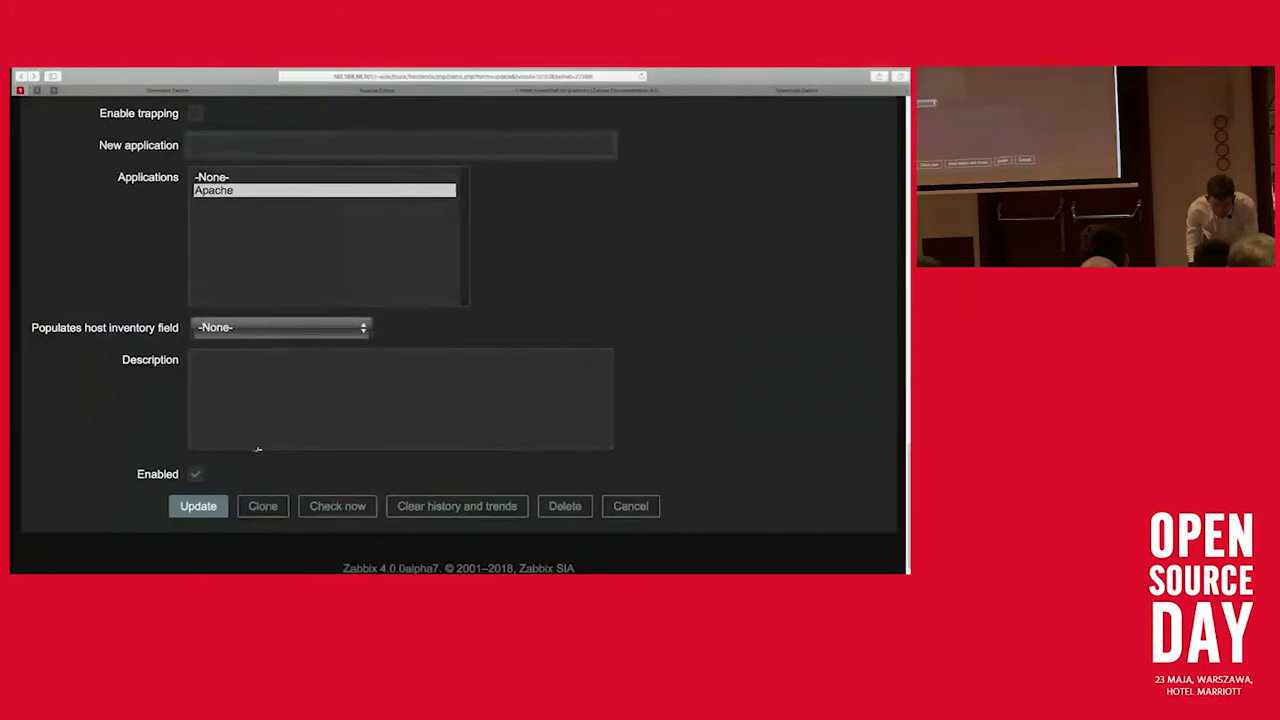
pyautogui.scroll(15, 301, 262)
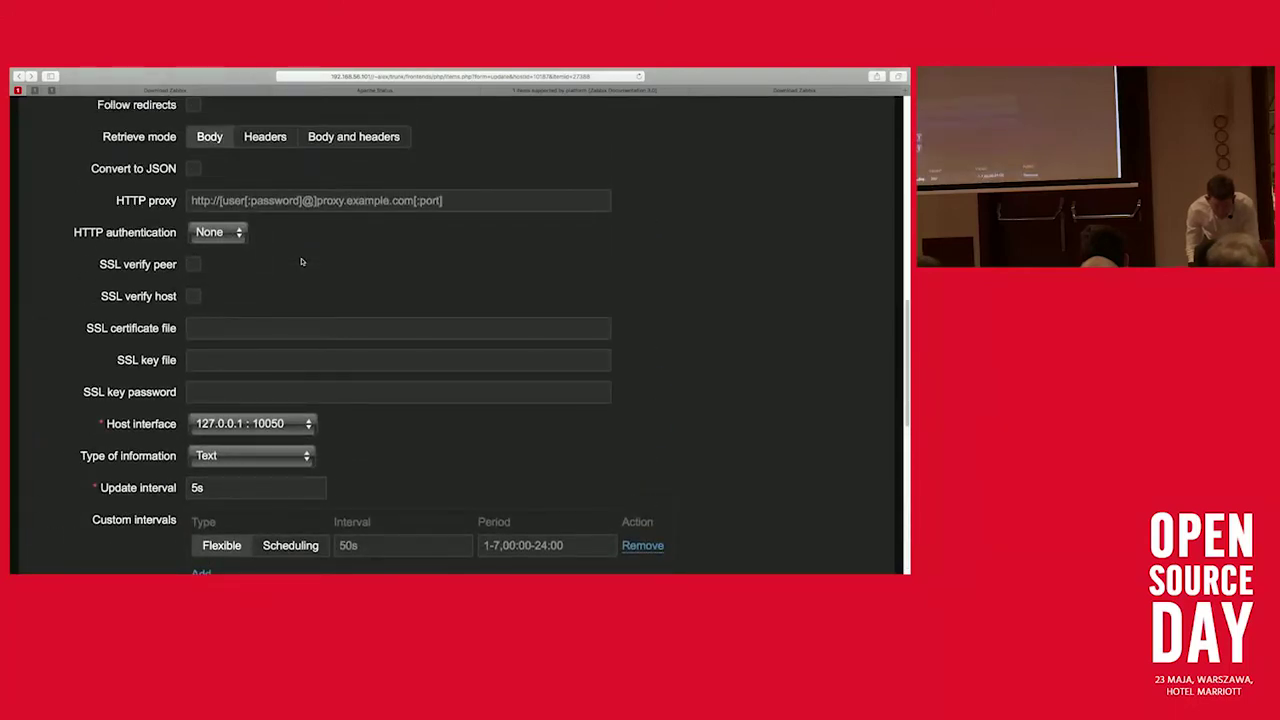
pyautogui.scroll(5, 286, 288)
pyautogui.scroll(-12, 286, 288)
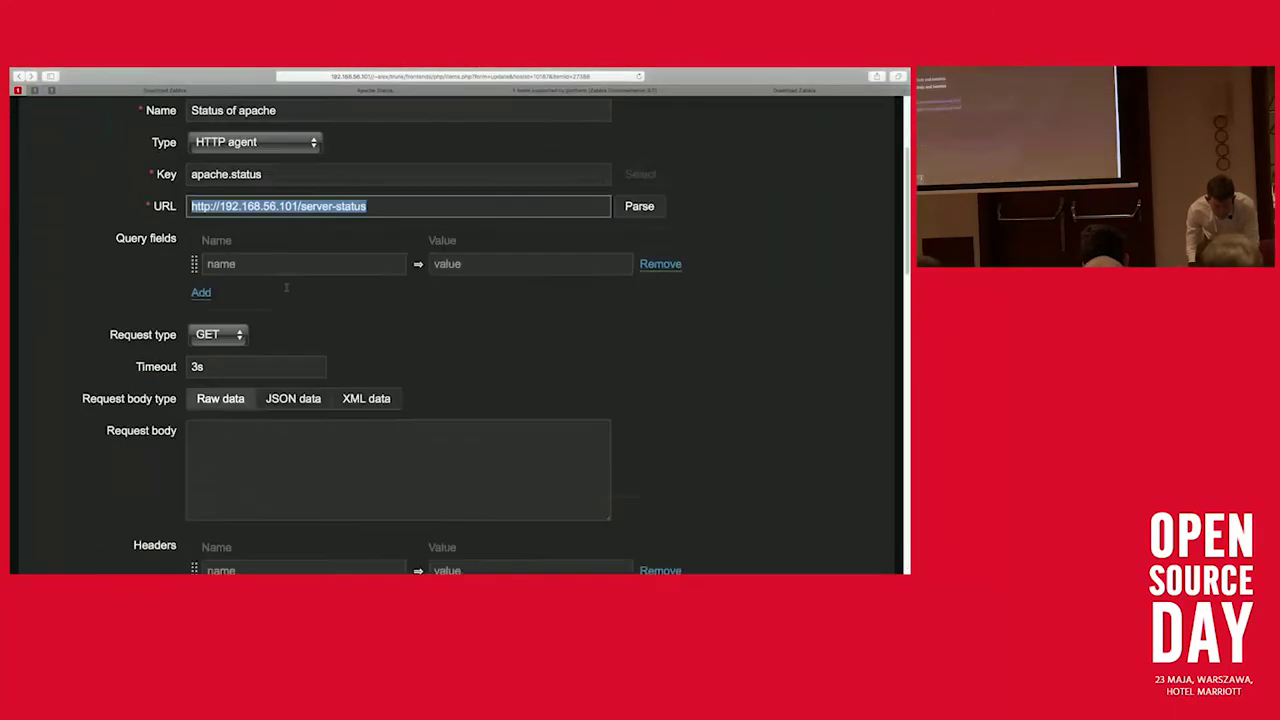
pyautogui.scroll(-5, 286, 289)
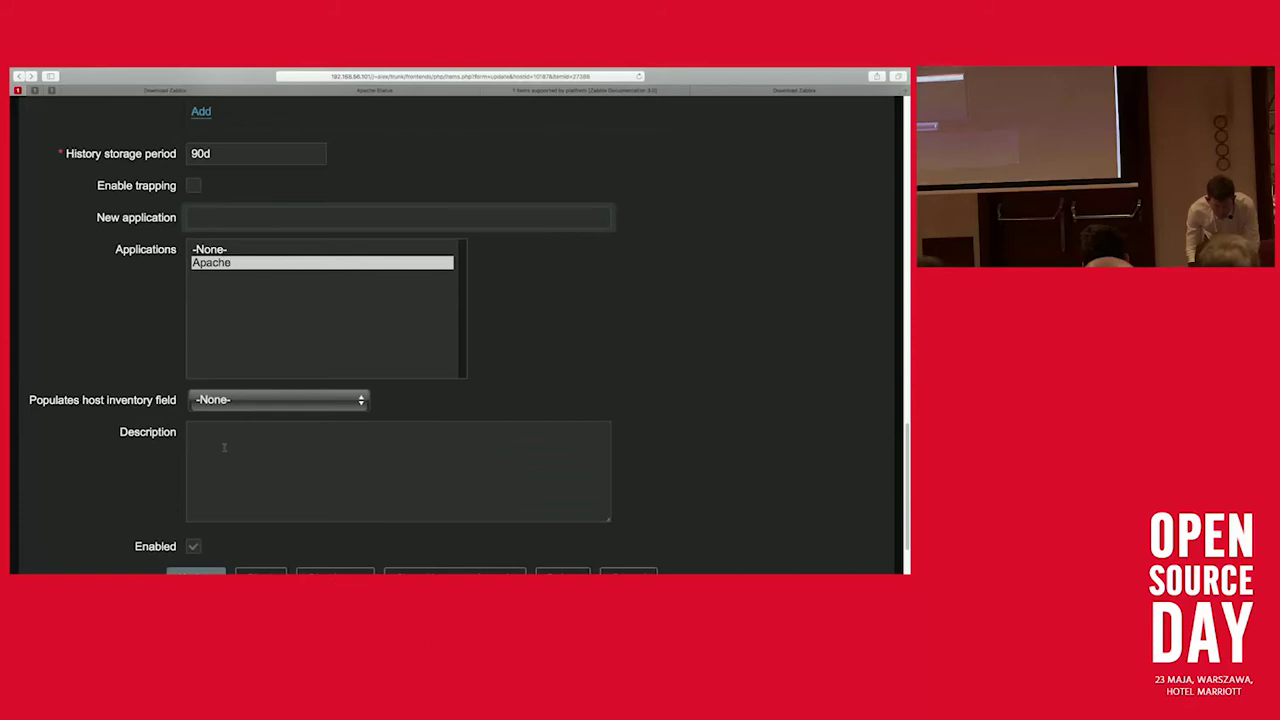
pyautogui.scroll(-1, 223, 445)
pyautogui.click(191, 514)
pyautogui.scroll(-1, 158, 365)
# Step: Open the latest monitoring data and check the error information of host osd's Status of apache item
pyautogui.moveTo(157, 117)
pyautogui.click(293, 152)
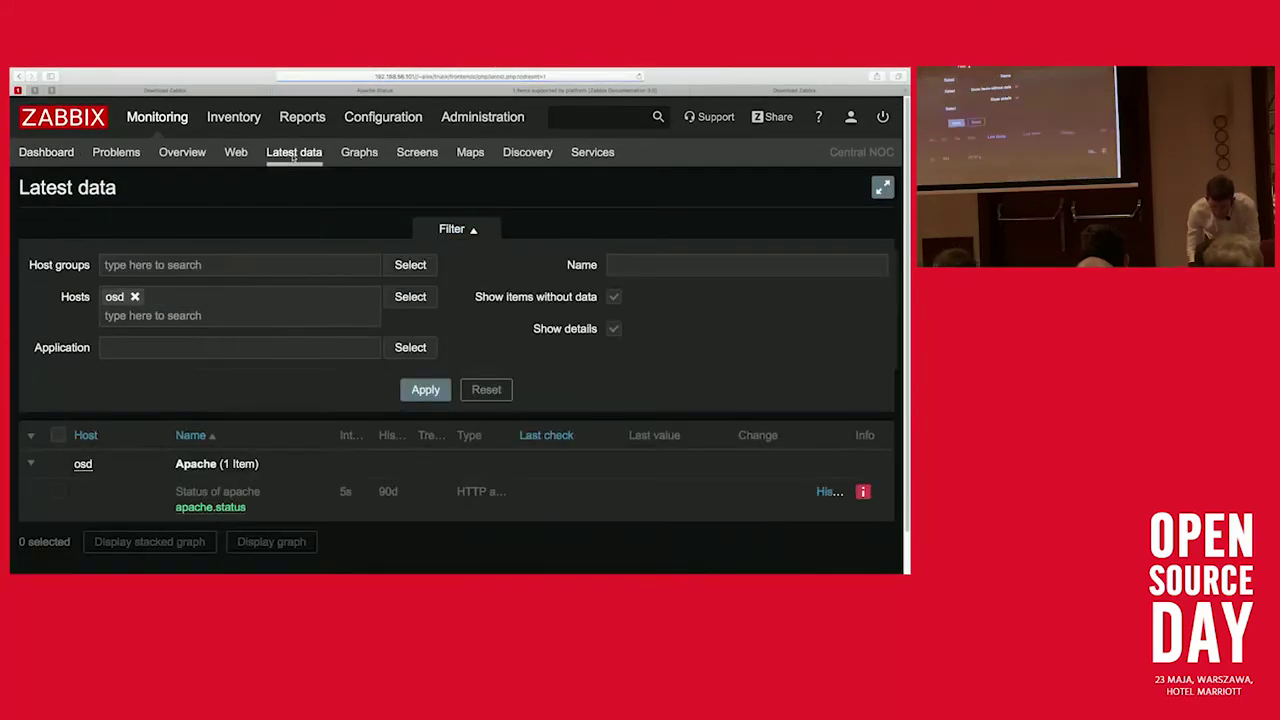
pyautogui.moveTo(861, 495)
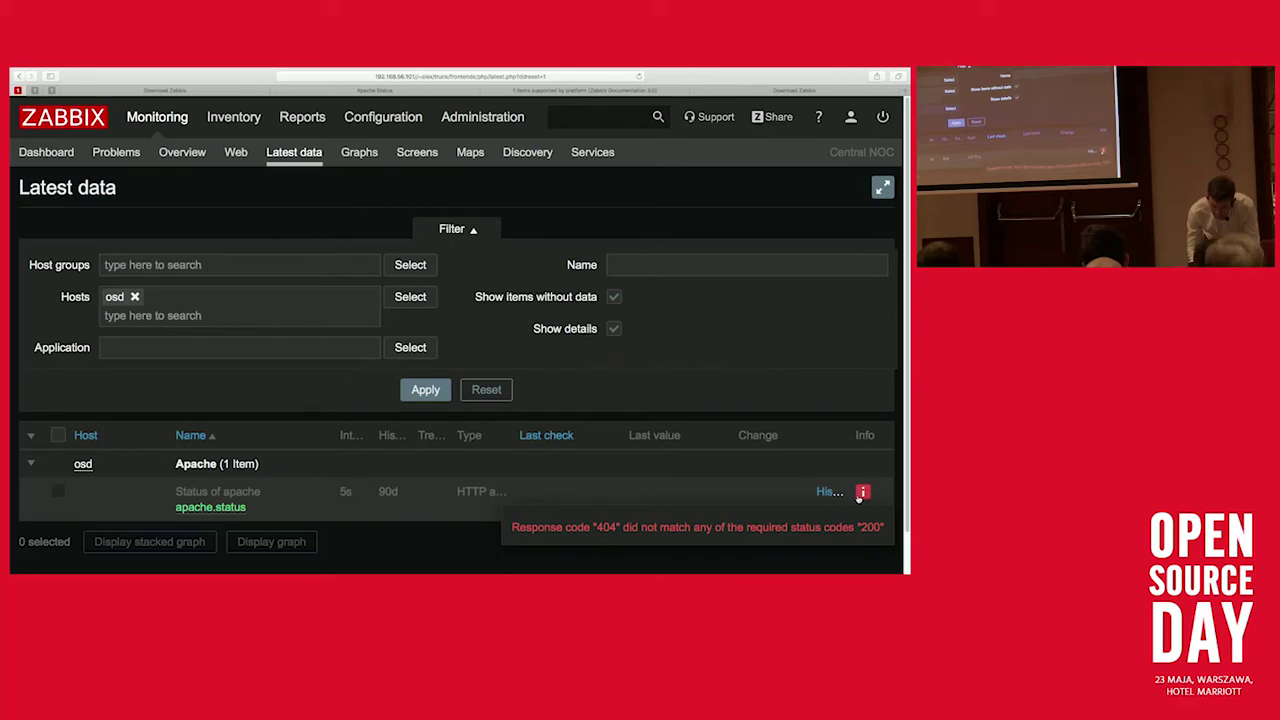
# Step: Take the IP address from the Status of apache item's URL and enter 192.168.56.101 as host osd's agent interface address
pyautogui.click(19, 77)
pyautogui.scroll(-3, 136, 372)
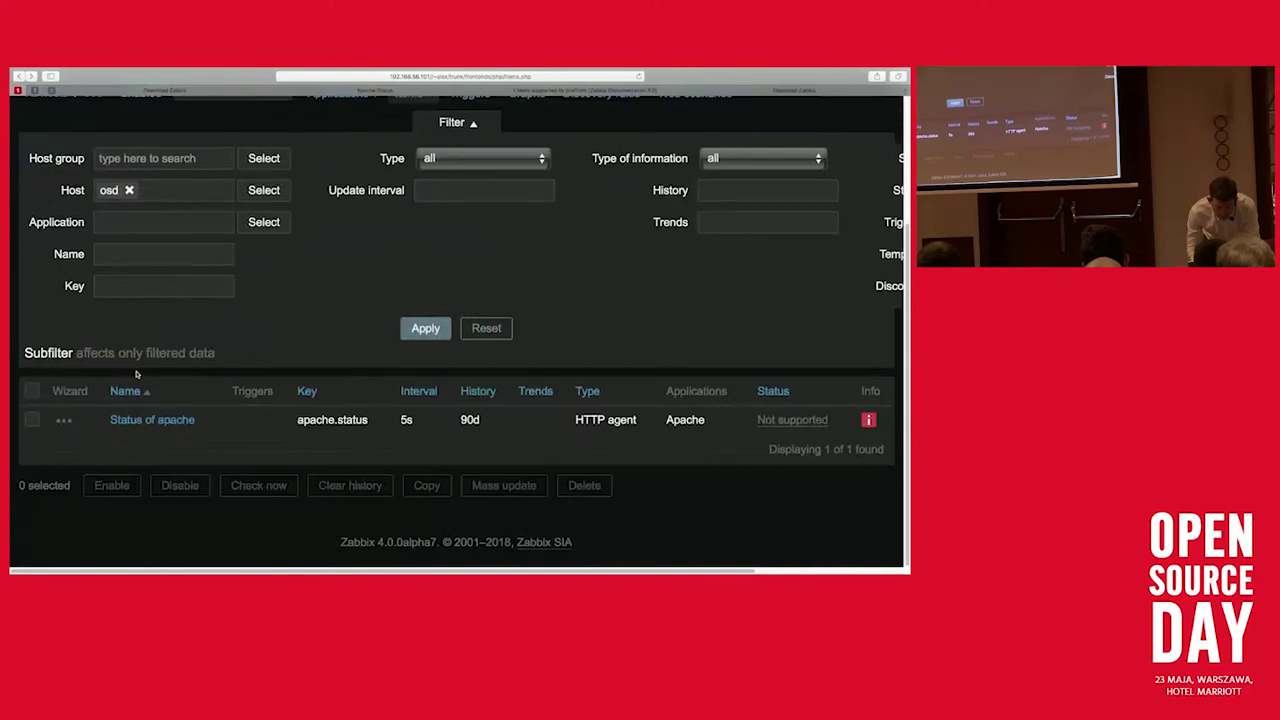
pyautogui.click(140, 423)
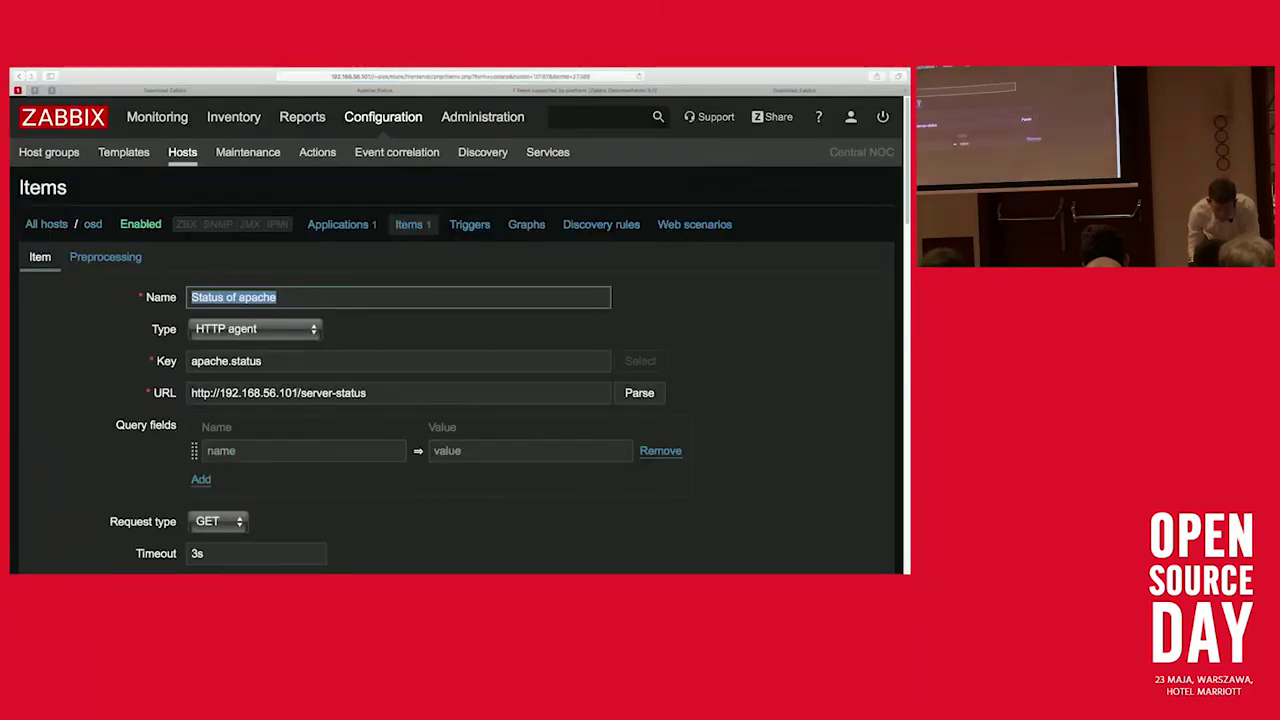
pyautogui.moveTo(285, 393); pyautogui.dragTo(298, 393)
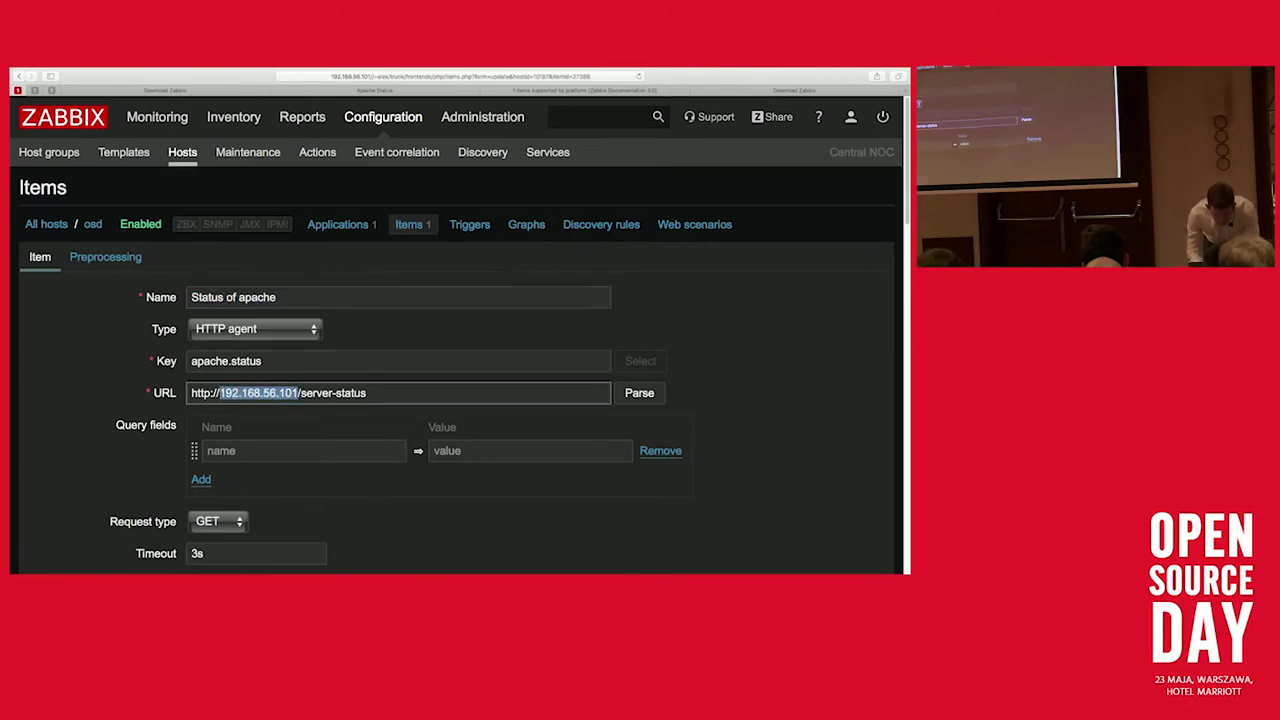
pyautogui.click(92, 224)
pyautogui.doubleClick(238, 469)
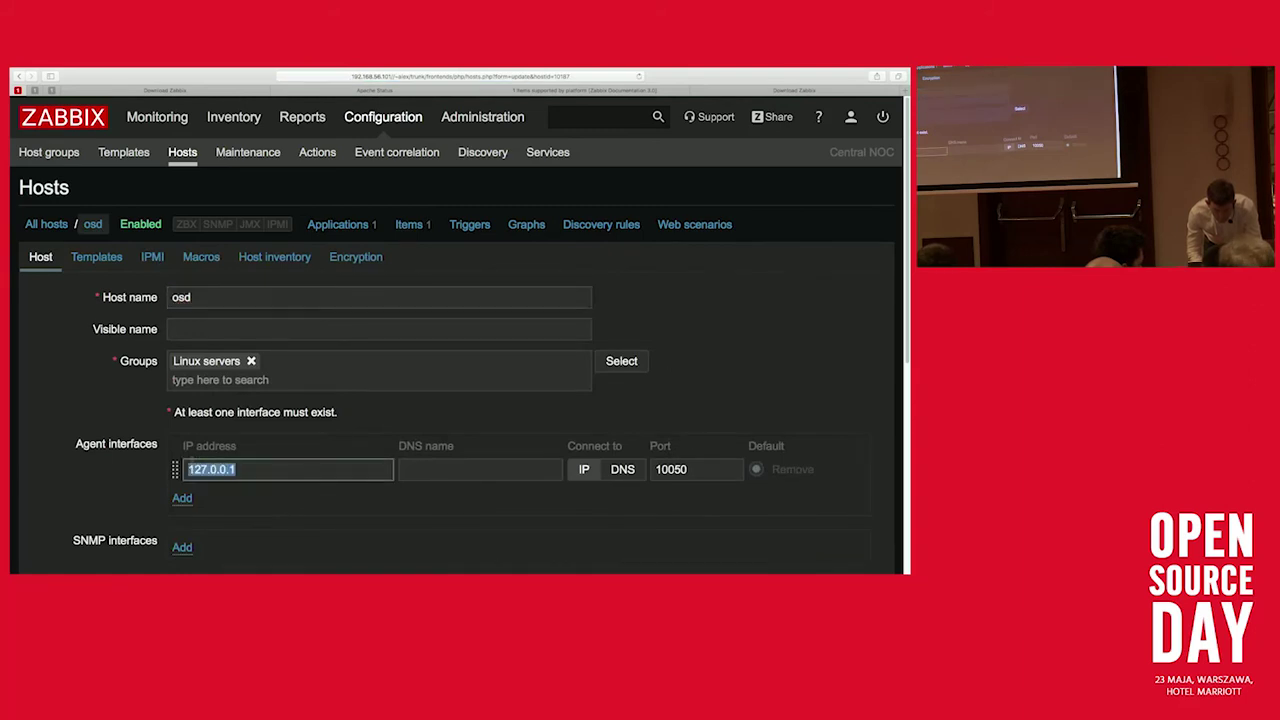
pyautogui.write('192.168.56.101')
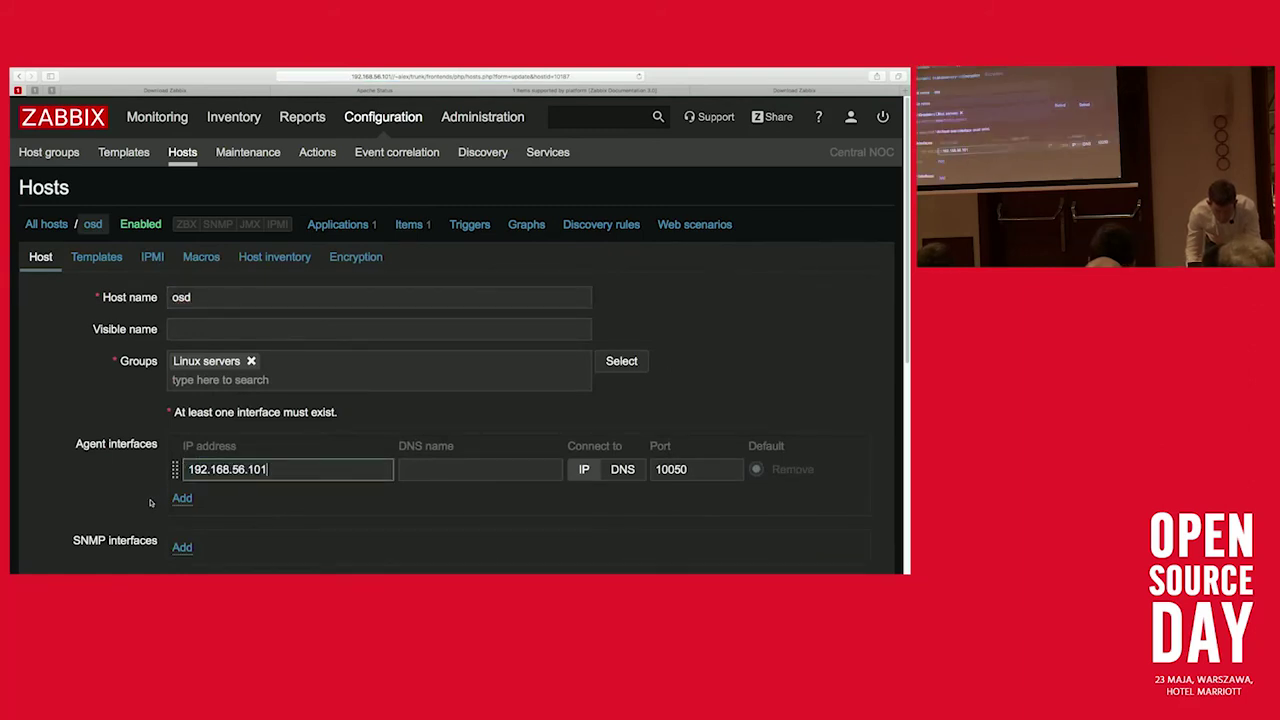
pyautogui.press('super+Tab')
pyautogui.press('Up')
pyautogui.press('Left')
pyautogui.press('Left')
pyautogui.press('Left')
pyautogui.press('Left')
pyautogui.press('Left')
pyautogui.press('Left')
pyautogui.press('Left')
pyautogui.press('Left')
pyautogui.press('Left')
pyautogui.press('Left')
pyautogui.press('Left')
pyautogui.press('Left')
pyautogui.press('Left')
pyautogui.press('Left')
pyautogui.press('Left')
pyautogui.press('Left')
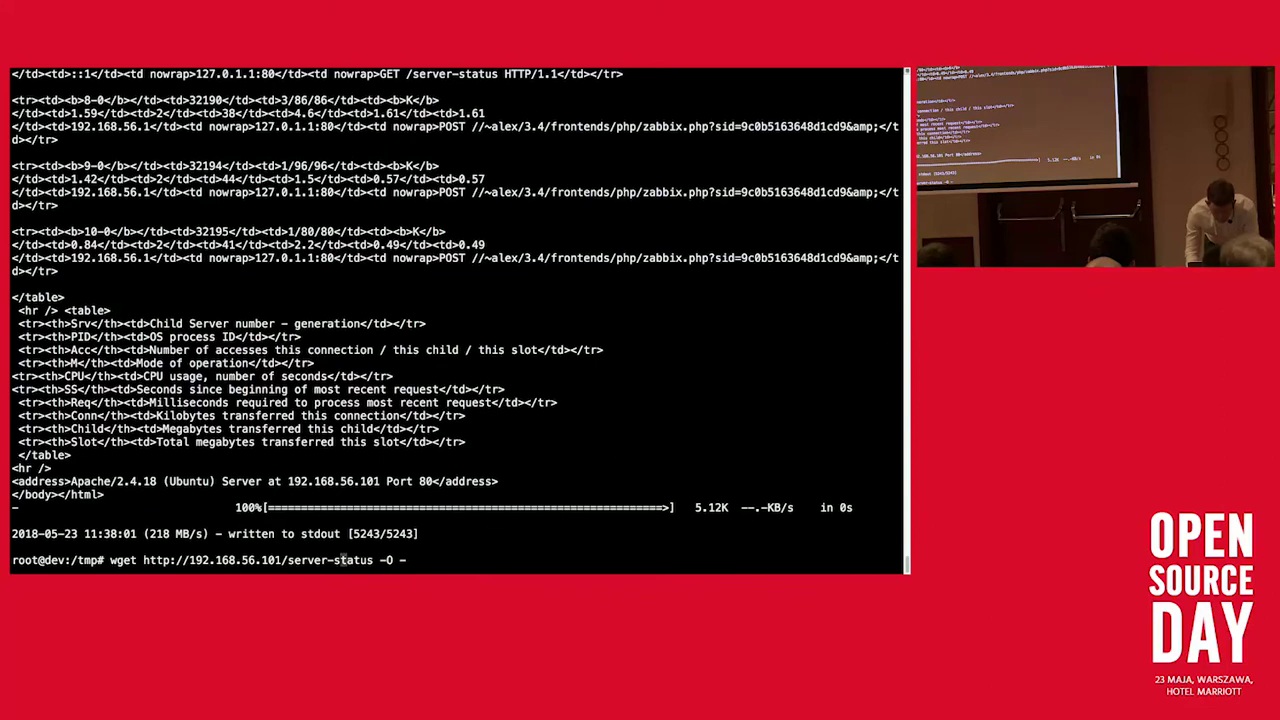
pyautogui.press('BackSpace')
pyautogui.press('BackSpace')
pyautogui.press('BackSpace')
pyautogui.press('BackSpace')
pyautogui.press('BackSpace')
pyautogui.press('BackSpace')
pyautogui.press('BackSpace')
pyautogui.press('BackSpace')
pyautogui.press('BackSpace')
pyautogui.press('BackSpace')
pyautogui.press('BackSpace')
pyautogui.press('BackSpace')
pyautogui.press('BackSpace')
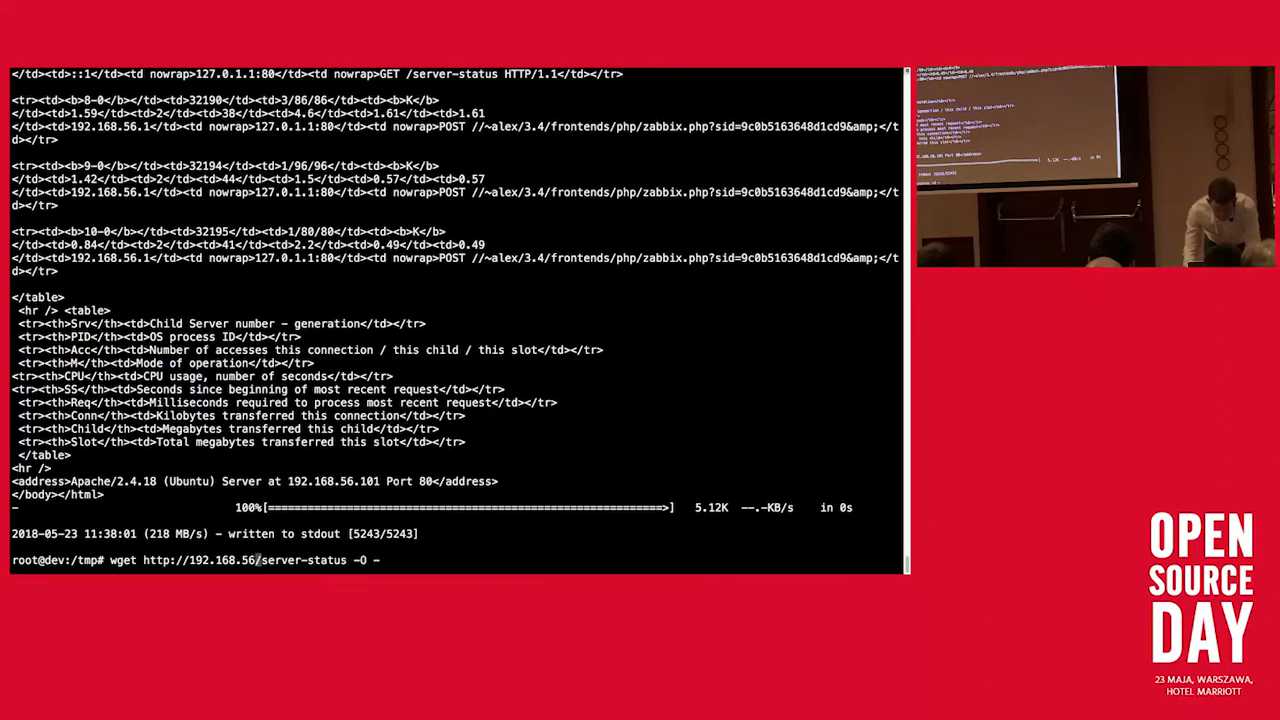
pyautogui.write('27.0.0.1')
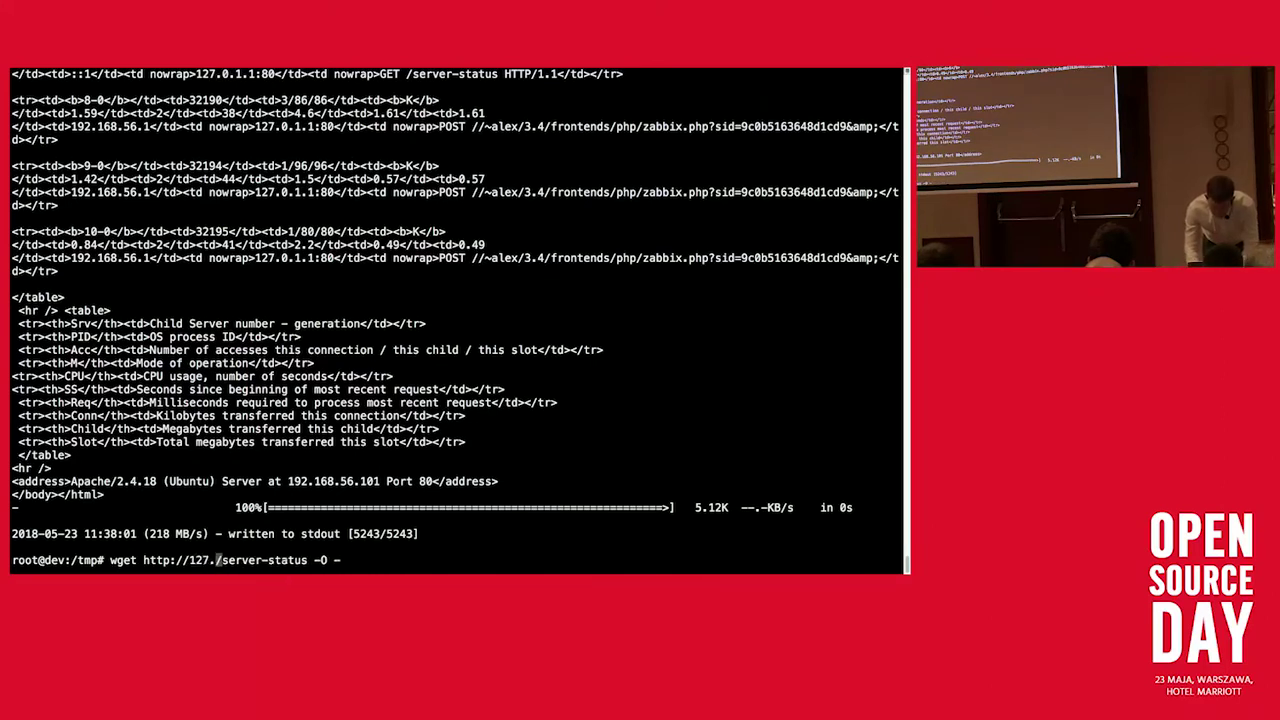
pyautogui.press('Return')
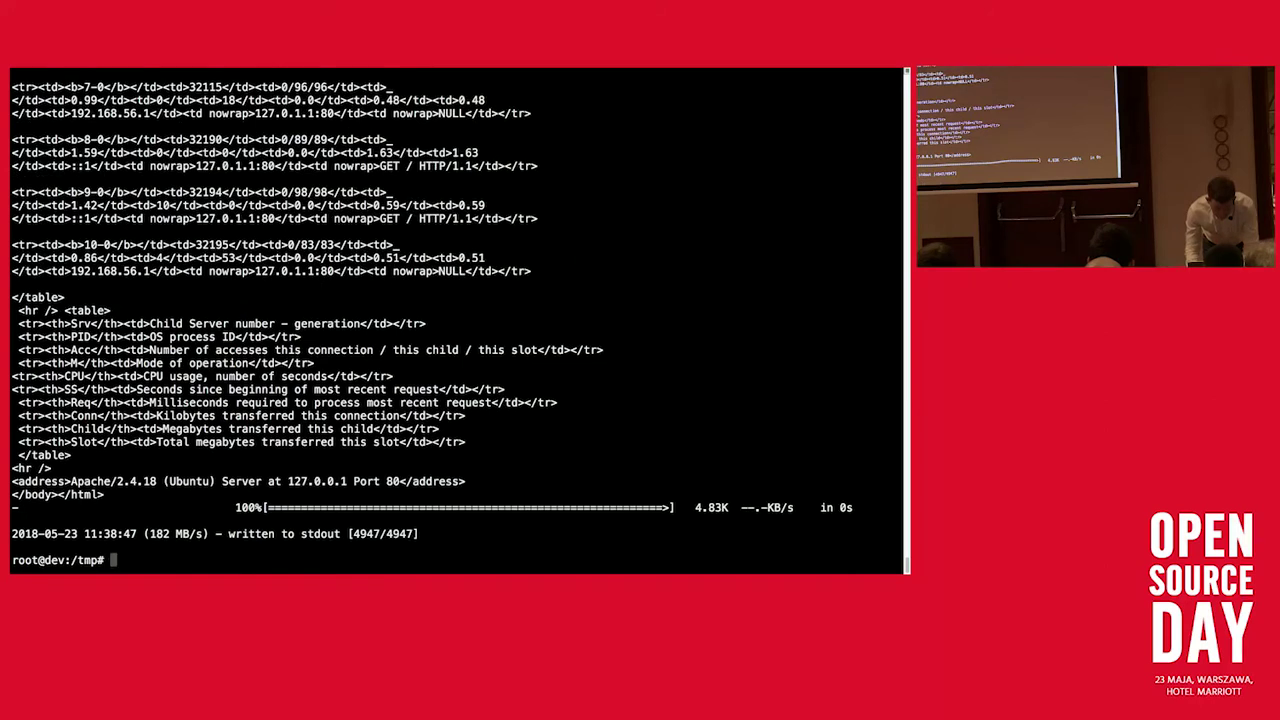
# Step: Switch back to the browser and review host osd's interface, proxy and enabled settings in its configuration form
pyautogui.press('super+Tab')
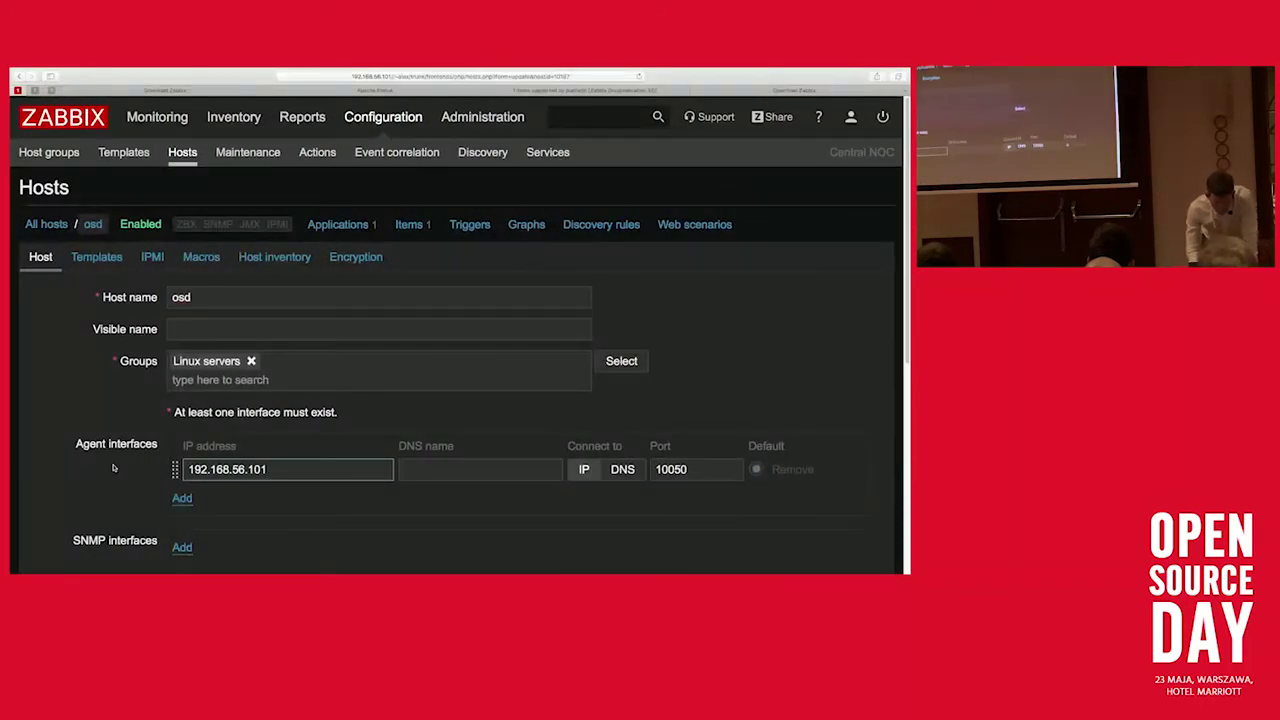
pyautogui.scroll(-2, 113, 467)
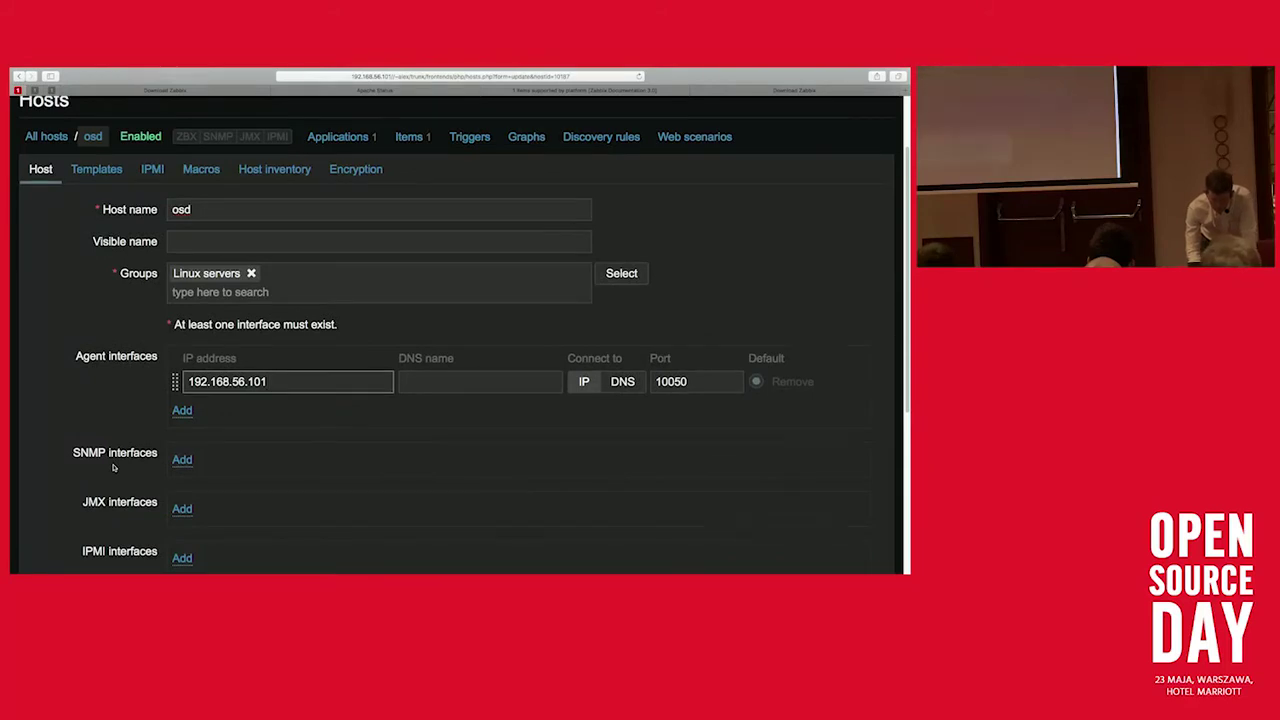
pyautogui.scroll(-4, 113, 467)
pyautogui.scroll(-2, 113, 467)
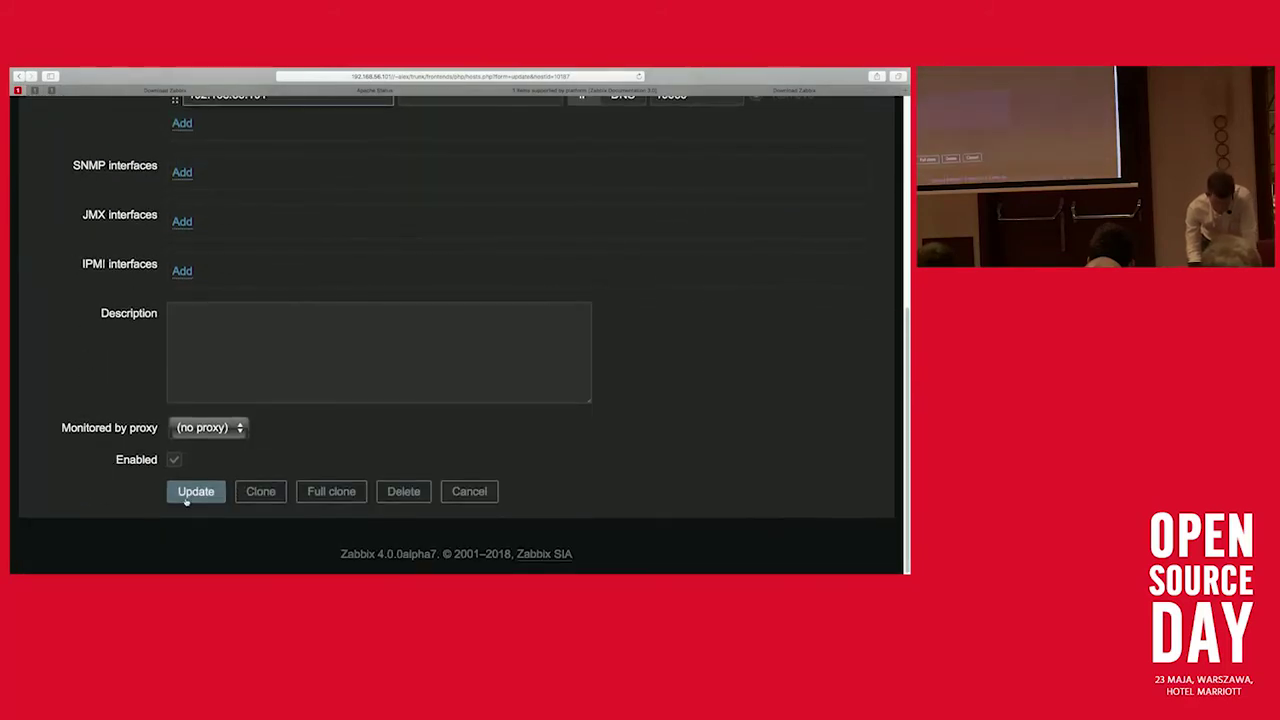
pyautogui.scroll(8, 135, 427)
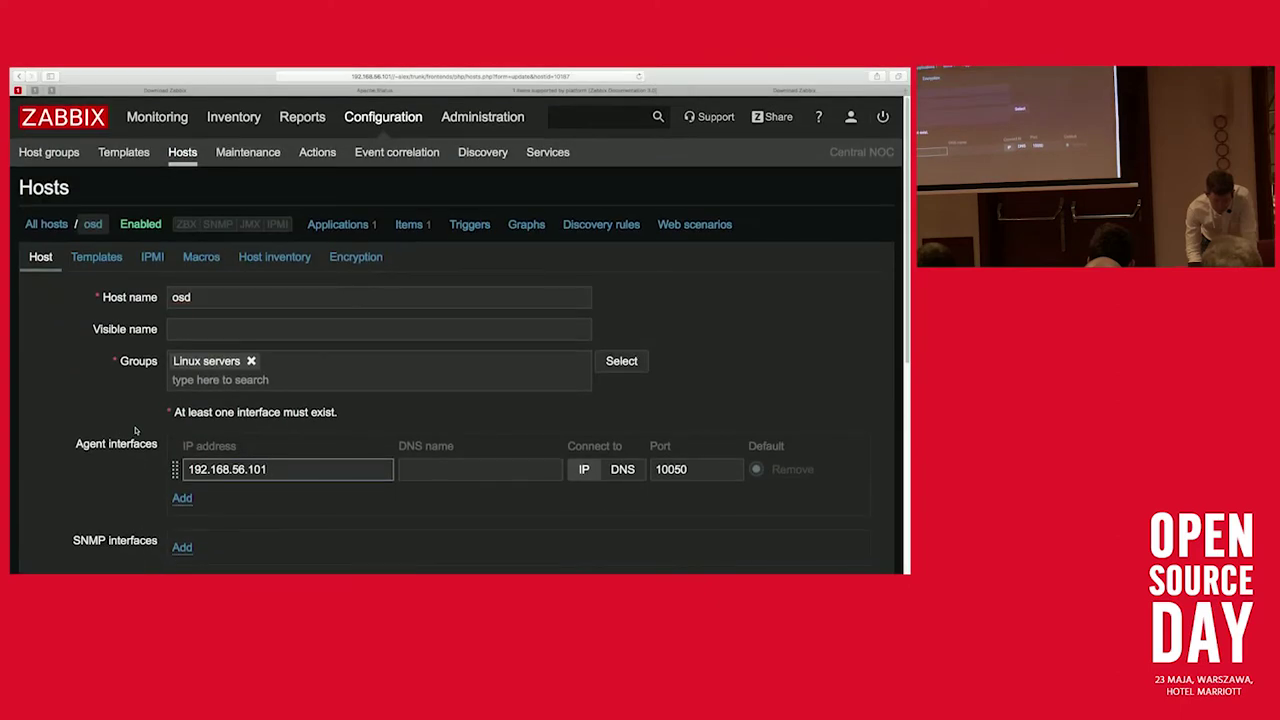
pyautogui.scroll(-6, 135, 430)
# Step: Leave the host form without saving and recheck the Status of apache item's error information in the latest data
pyautogui.scroll(6, 135, 430)
pyautogui.moveTo(176, 119)
pyautogui.click(292, 154)
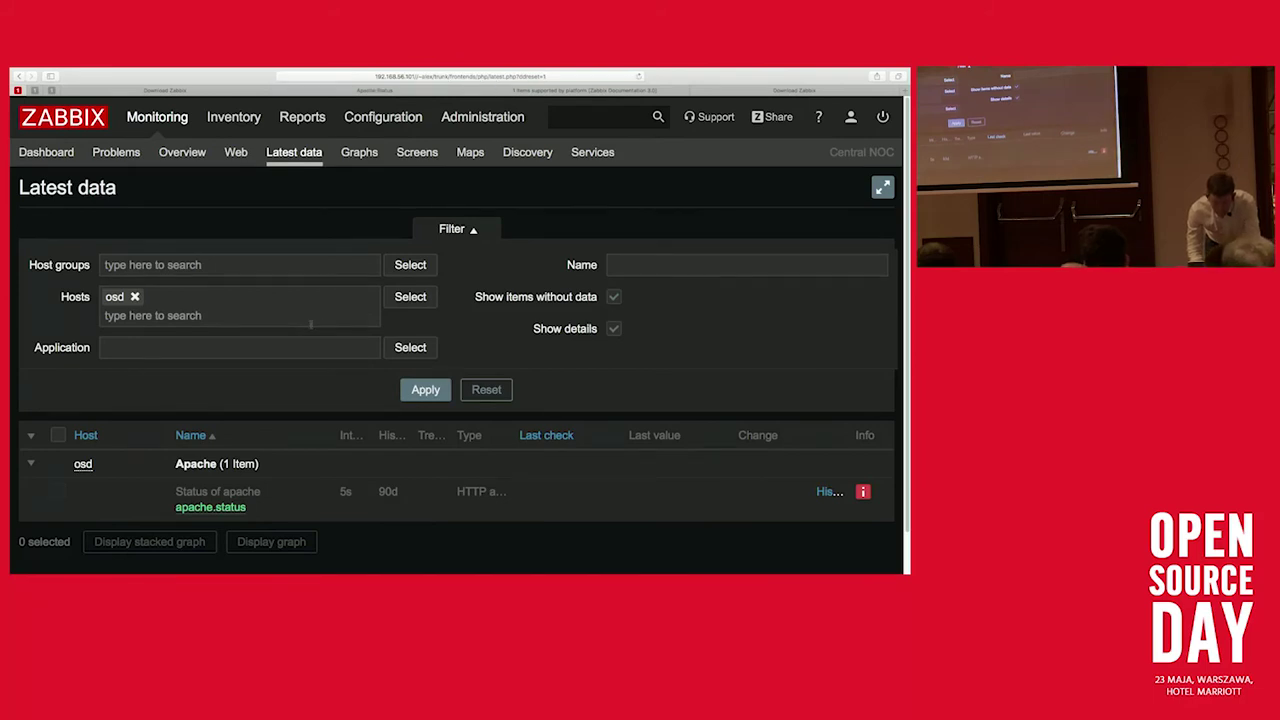
pyautogui.click(178, 119)
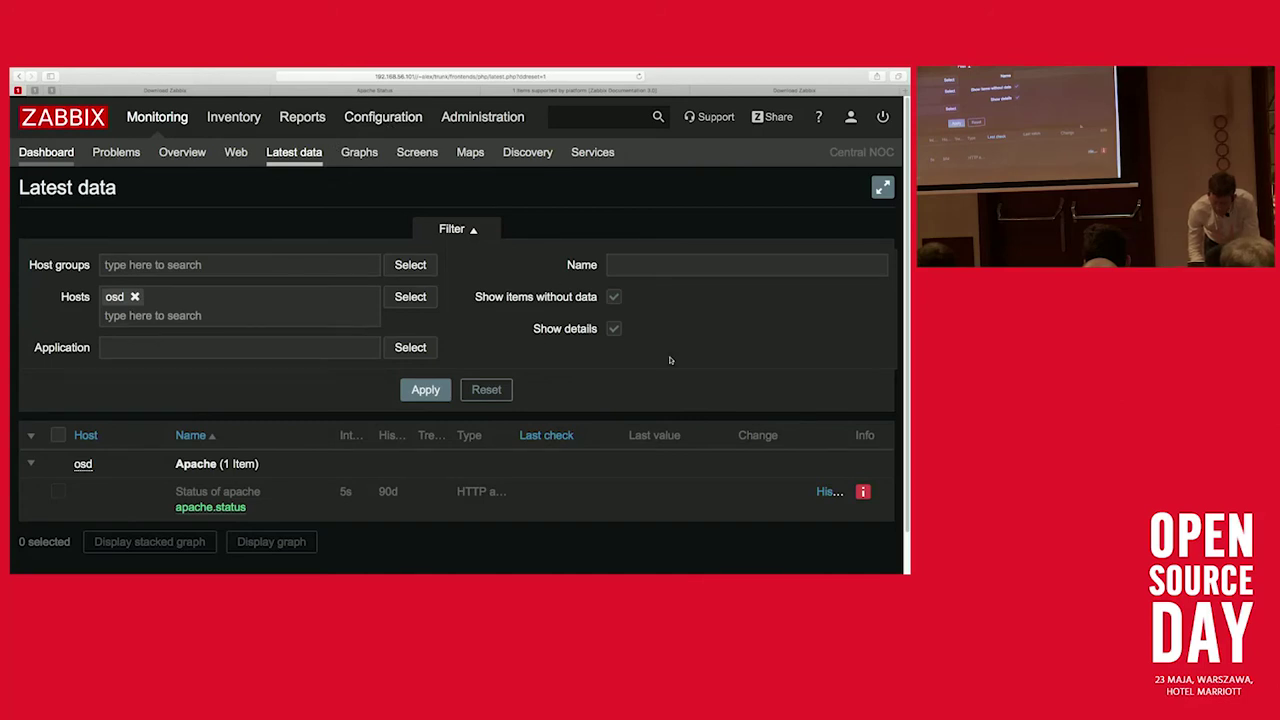
pyautogui.moveTo(865, 492)
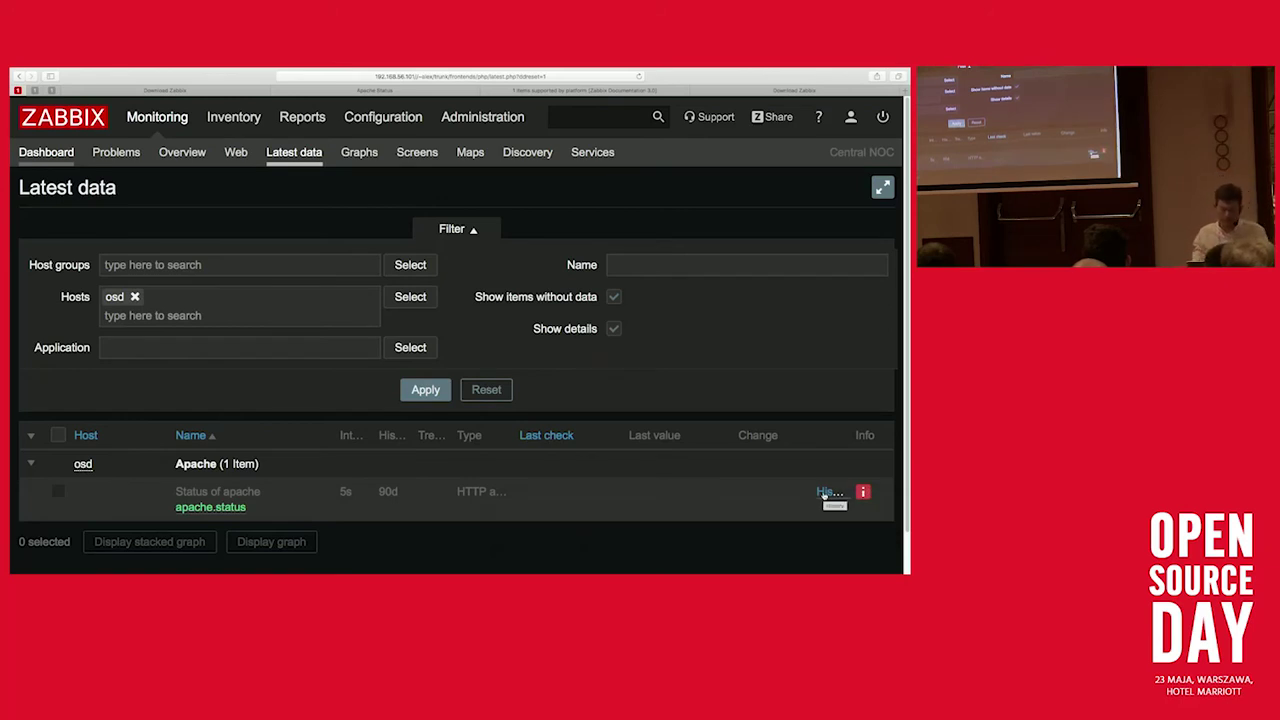
# Step: Open host osd's item list and disable and re-enable the Status of apache item twice
pyautogui.moveTo(370, 117)
pyautogui.click(182, 153)
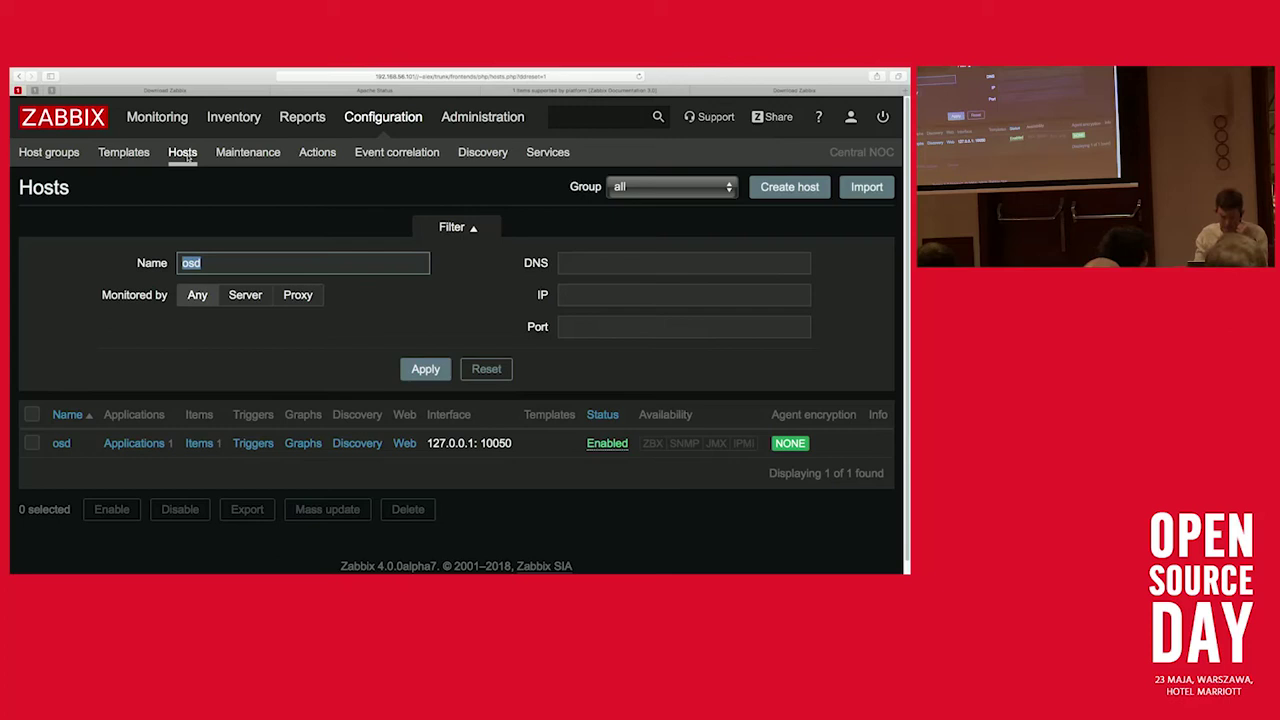
pyautogui.click(200, 443)
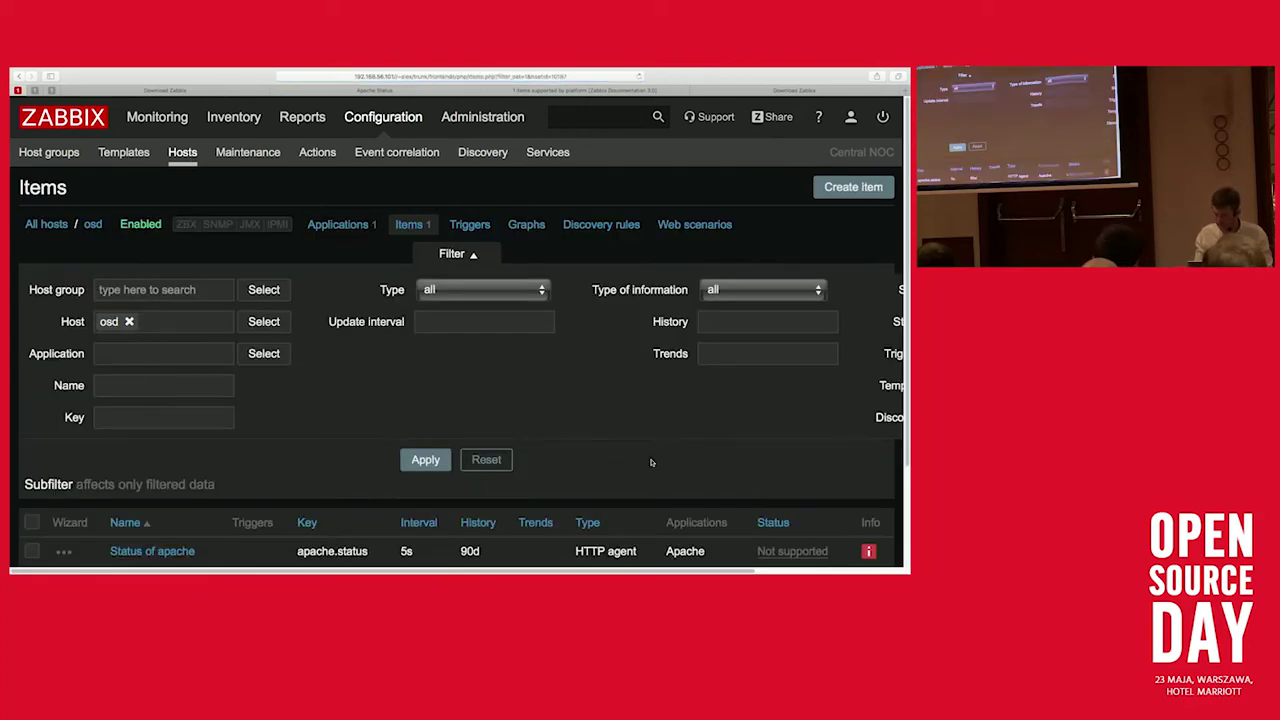
pyautogui.click(792, 551)
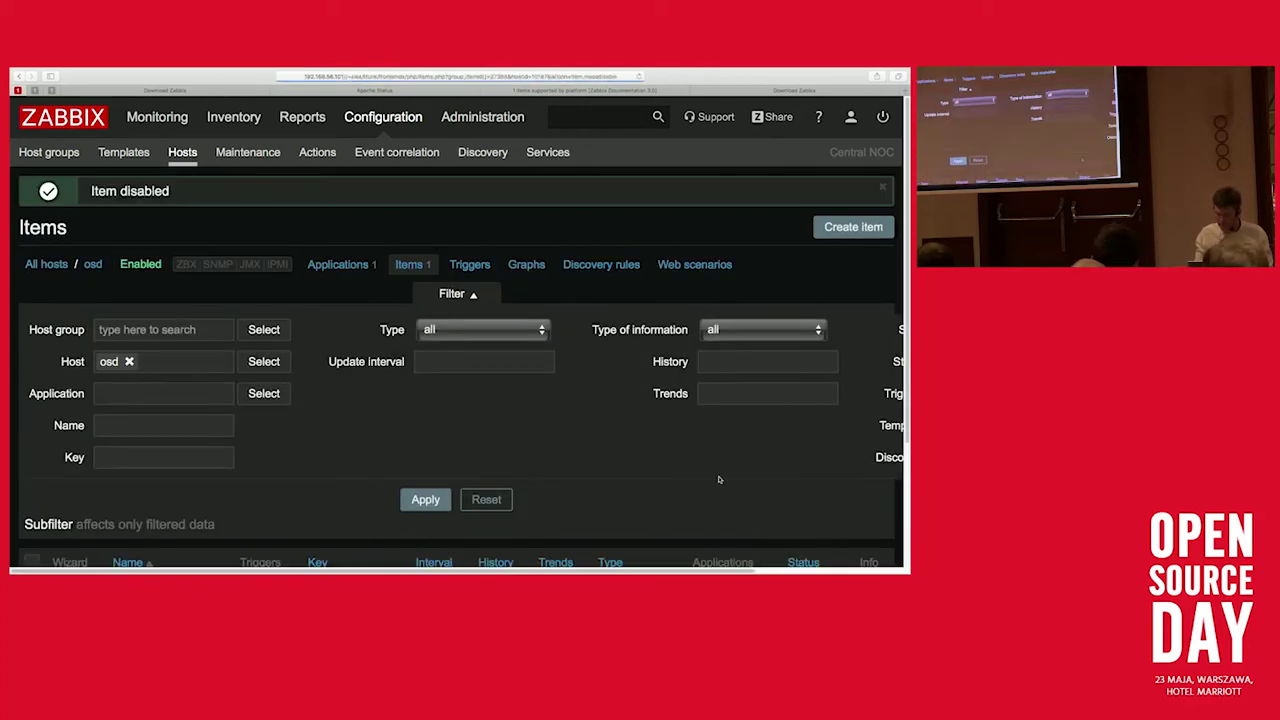
pyautogui.scroll(-2, 780, 517)
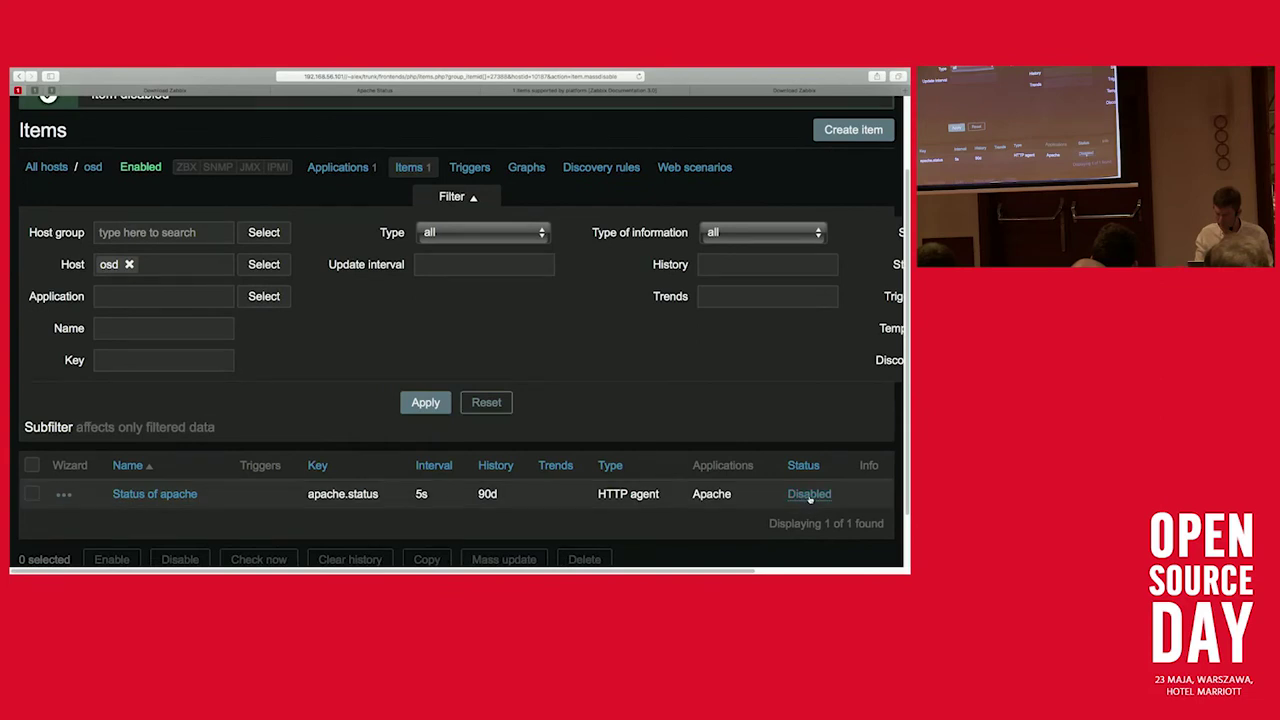
pyautogui.click(808, 494)
pyautogui.scroll(-2, 780, 490)
pyautogui.hscroll(1, 760, 465)
pyautogui.hscroll(1, 757, 460)
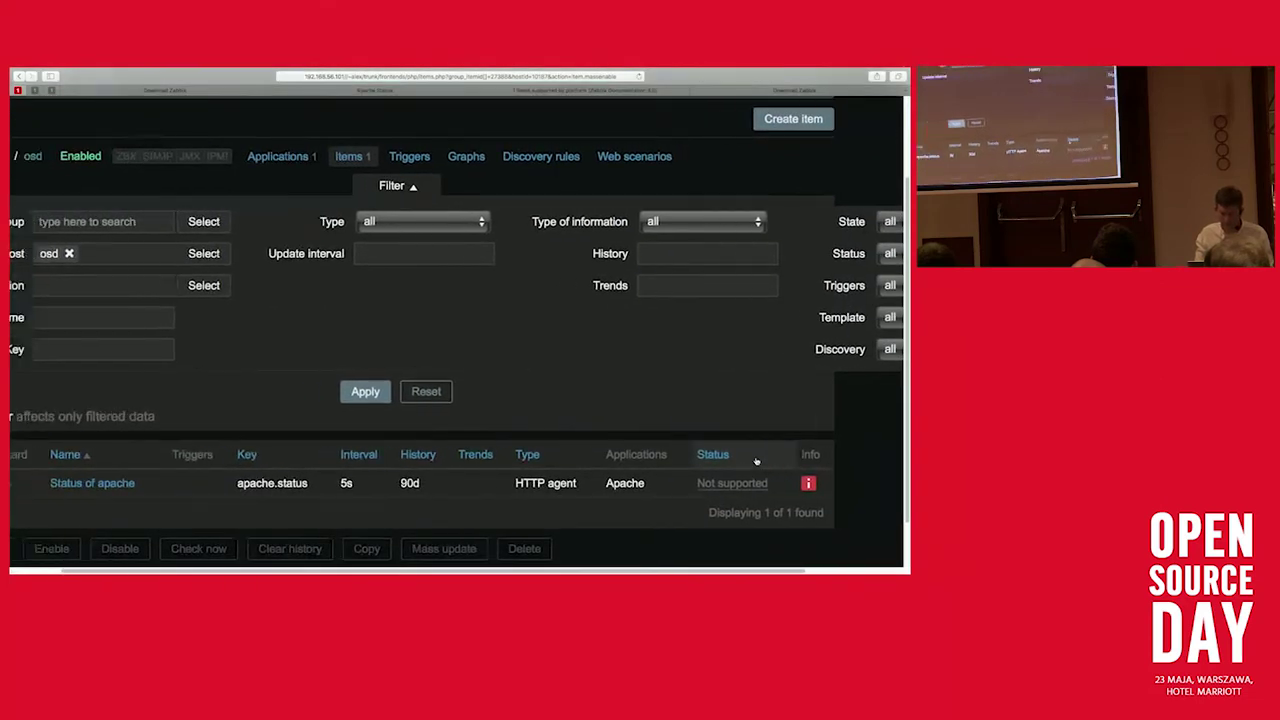
pyautogui.click(745, 481)
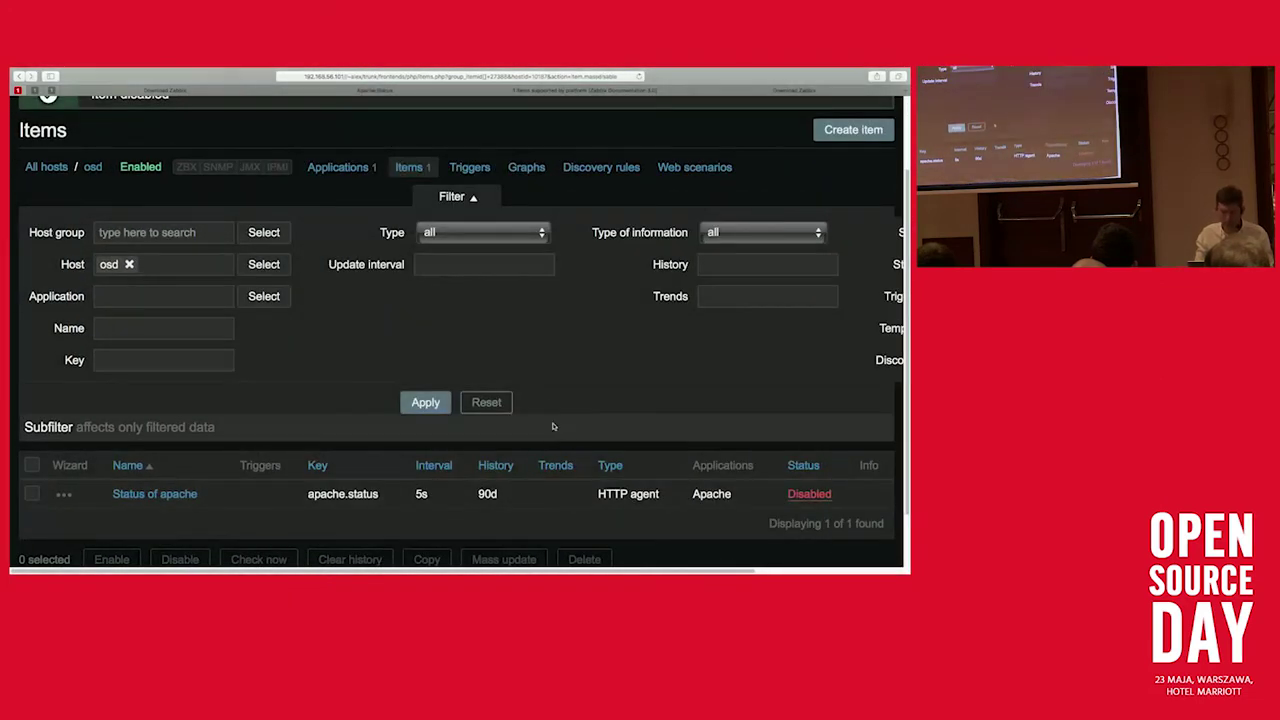
# Step: Open the latest data again and check whether the Status of apache item collects a value
pyautogui.scroll(2, 543, 400)
pyautogui.moveTo(164, 117)
pyautogui.click(295, 154)
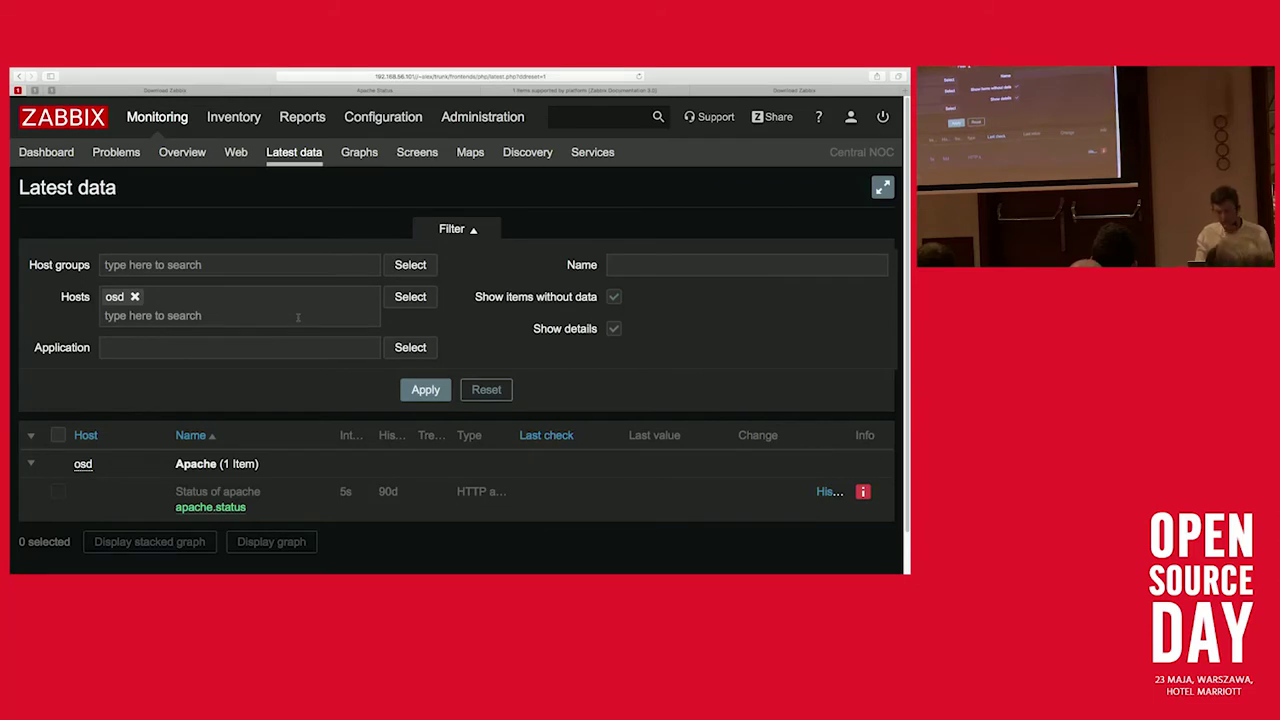
# Step: Open the Status of apache item's configuration from host osd's item list and check its URL
pyautogui.moveTo(383, 117)
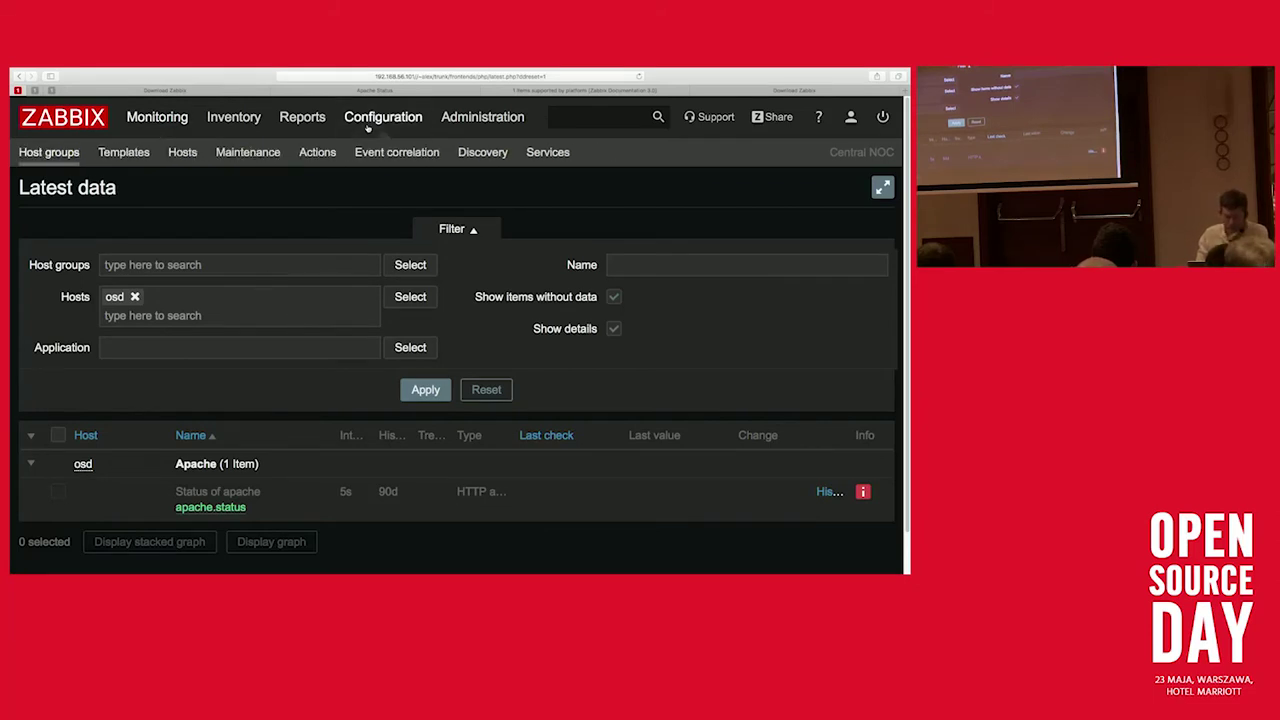
pyautogui.click(183, 152)
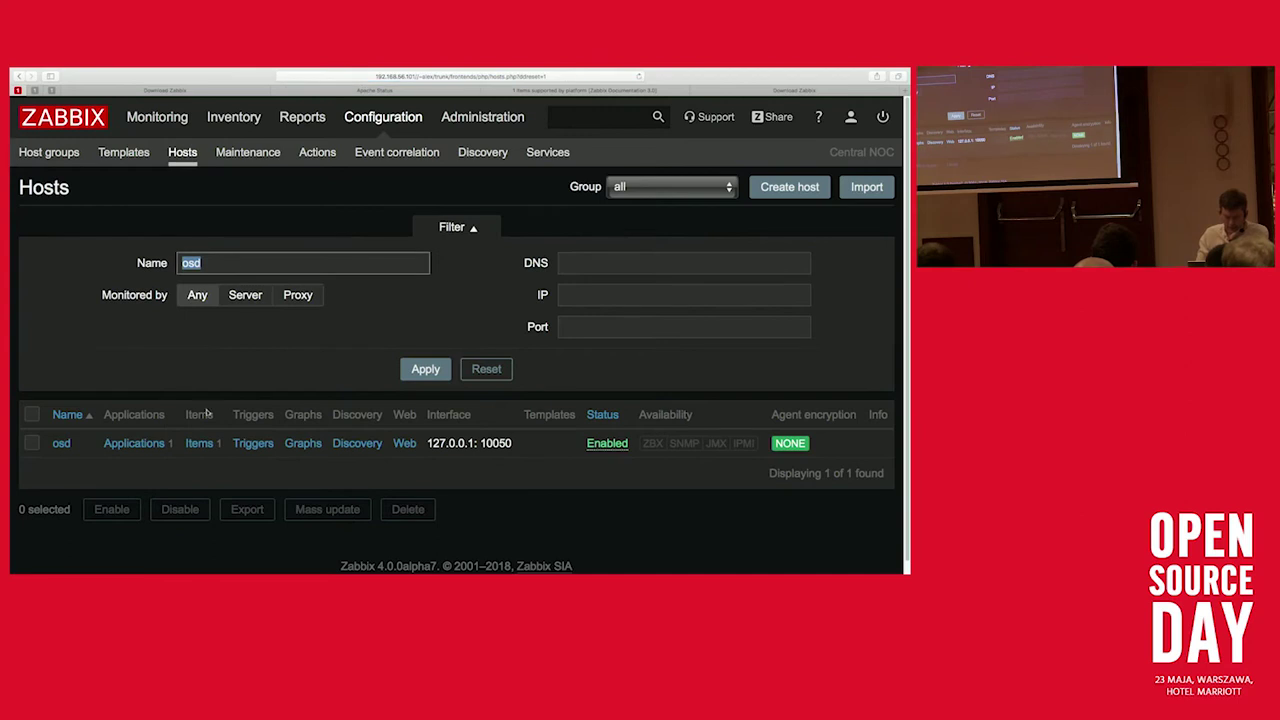
pyautogui.click(203, 446)
pyautogui.scroll(-3, 203, 451)
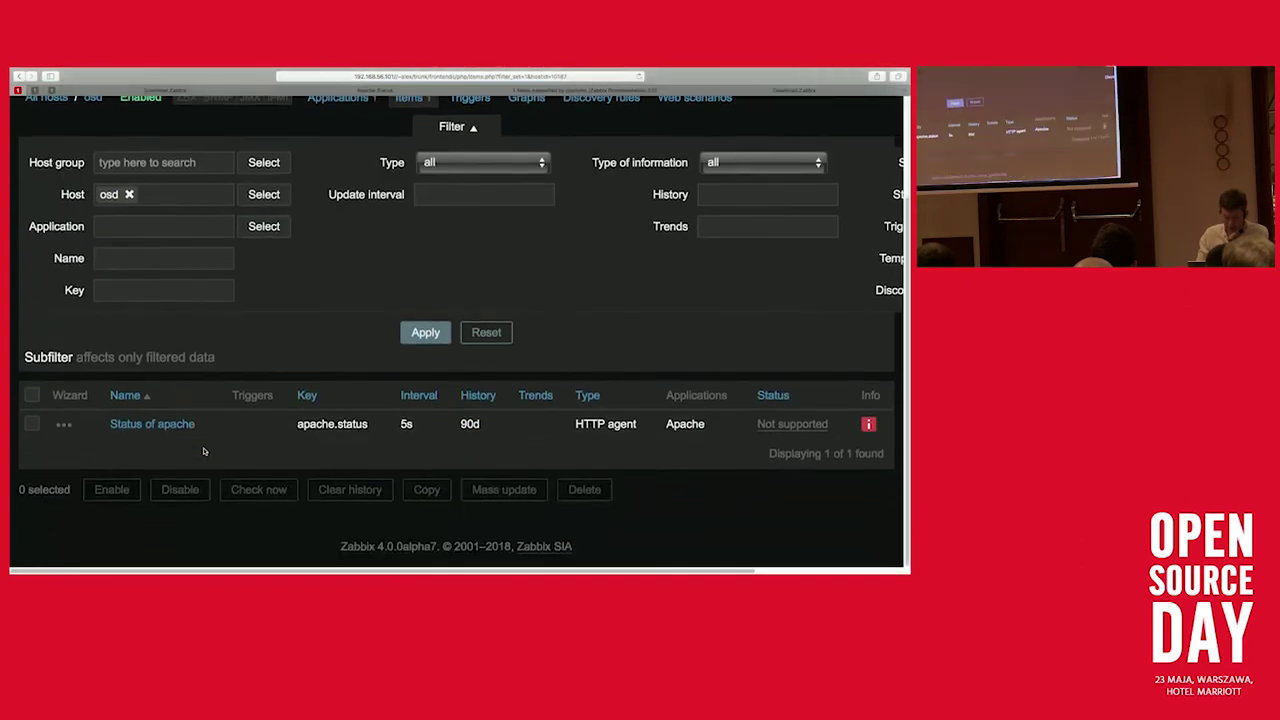
pyautogui.click(160, 425)
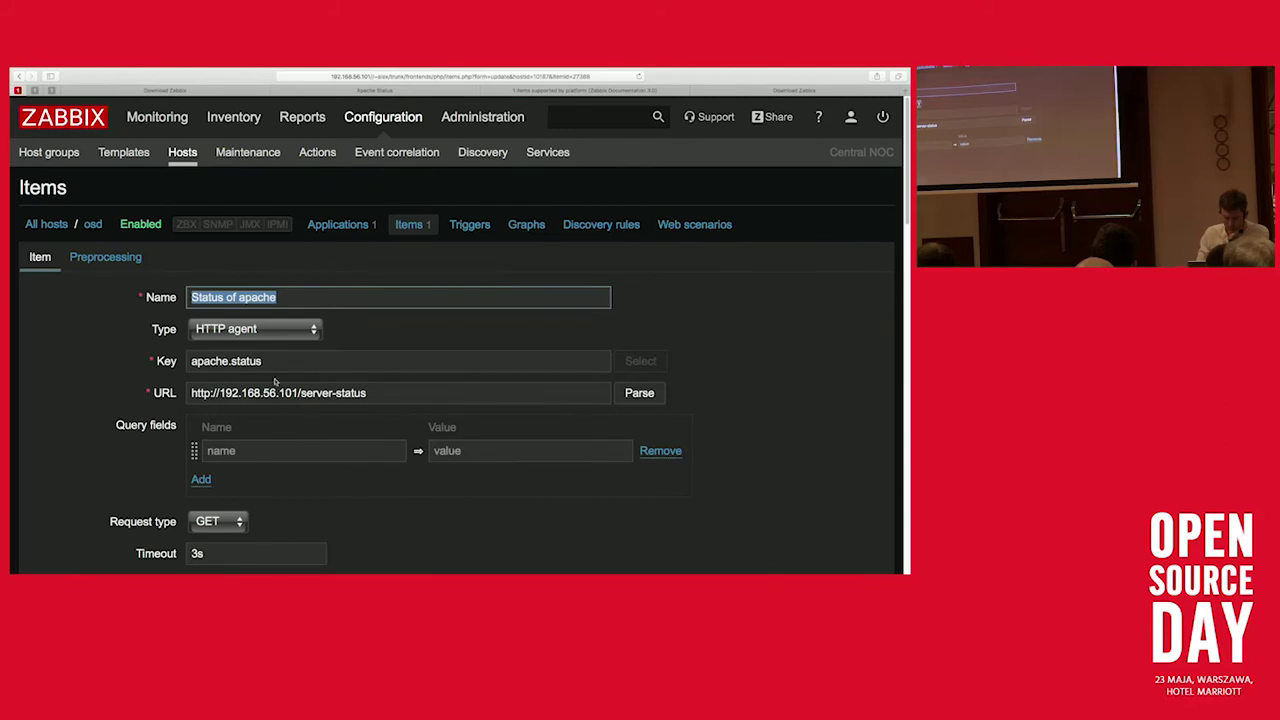
pyautogui.click(378, 393)
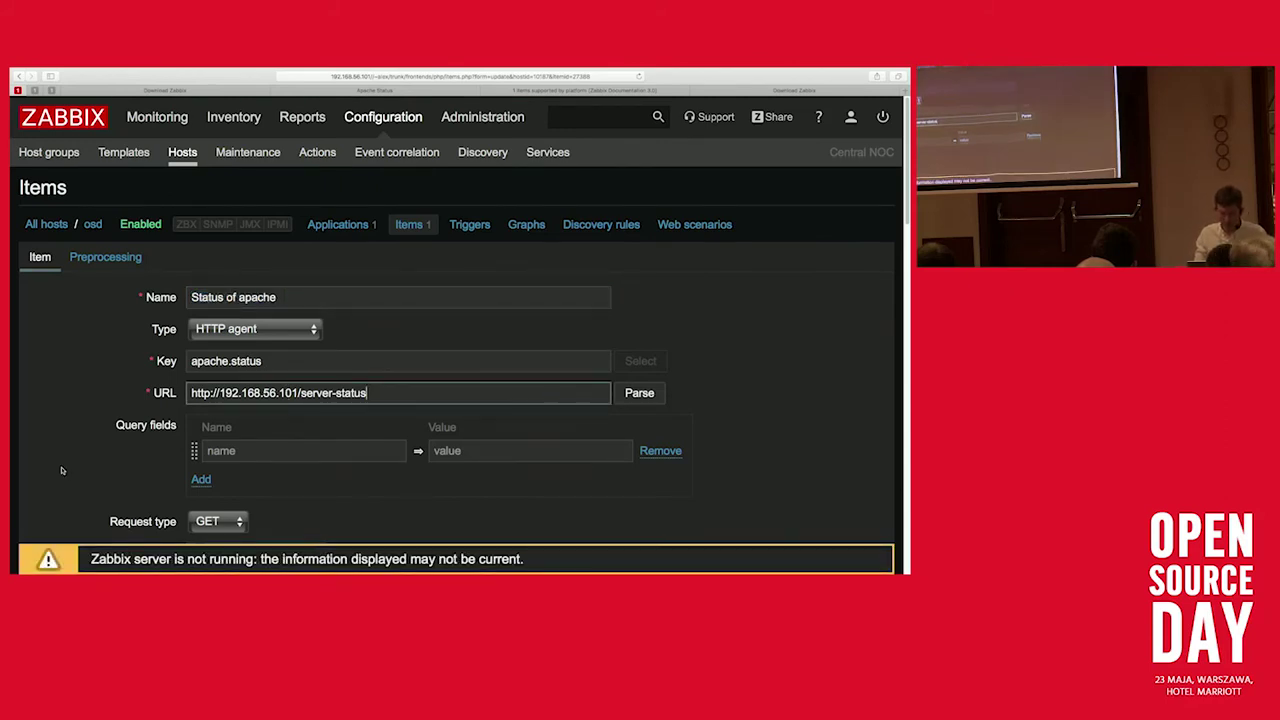
# Step: Review the Status of apache item's request, status code, redirect, authentication, SSL, interface and update interval settings
pyautogui.scroll(-3, 61, 470)
pyautogui.scroll(-4, 61, 470)
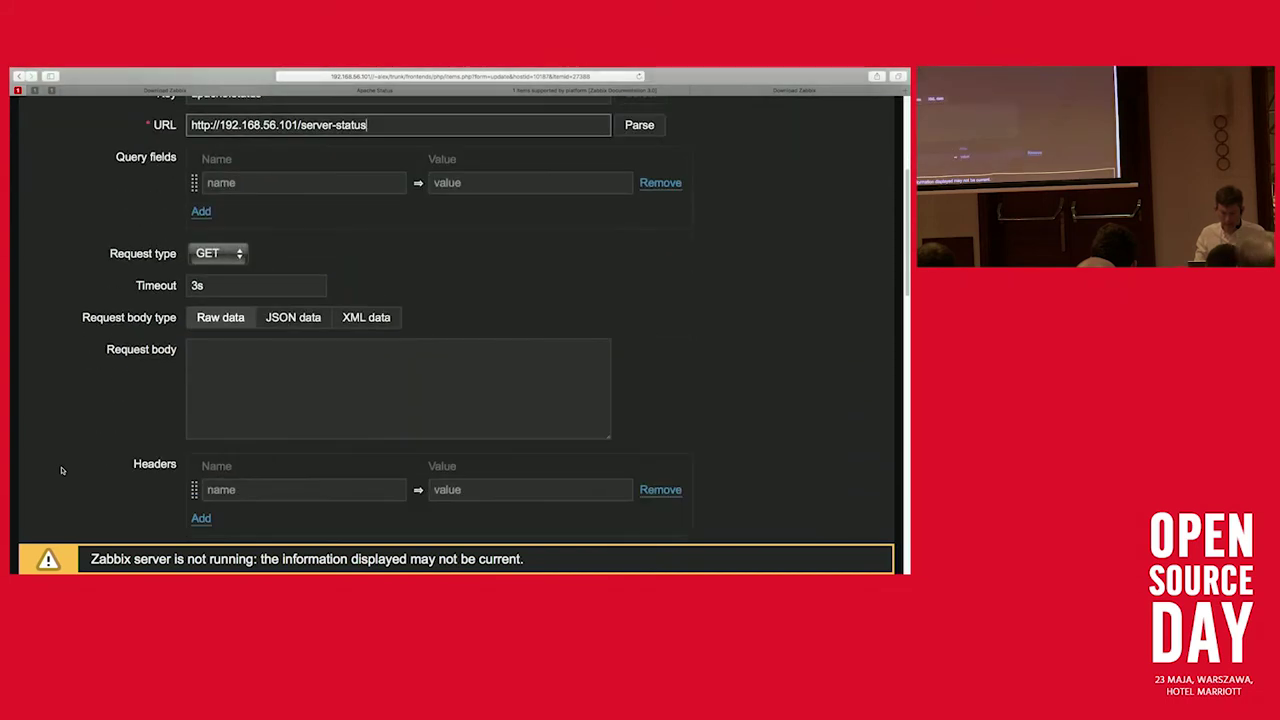
pyautogui.scroll(-2, 61, 470)
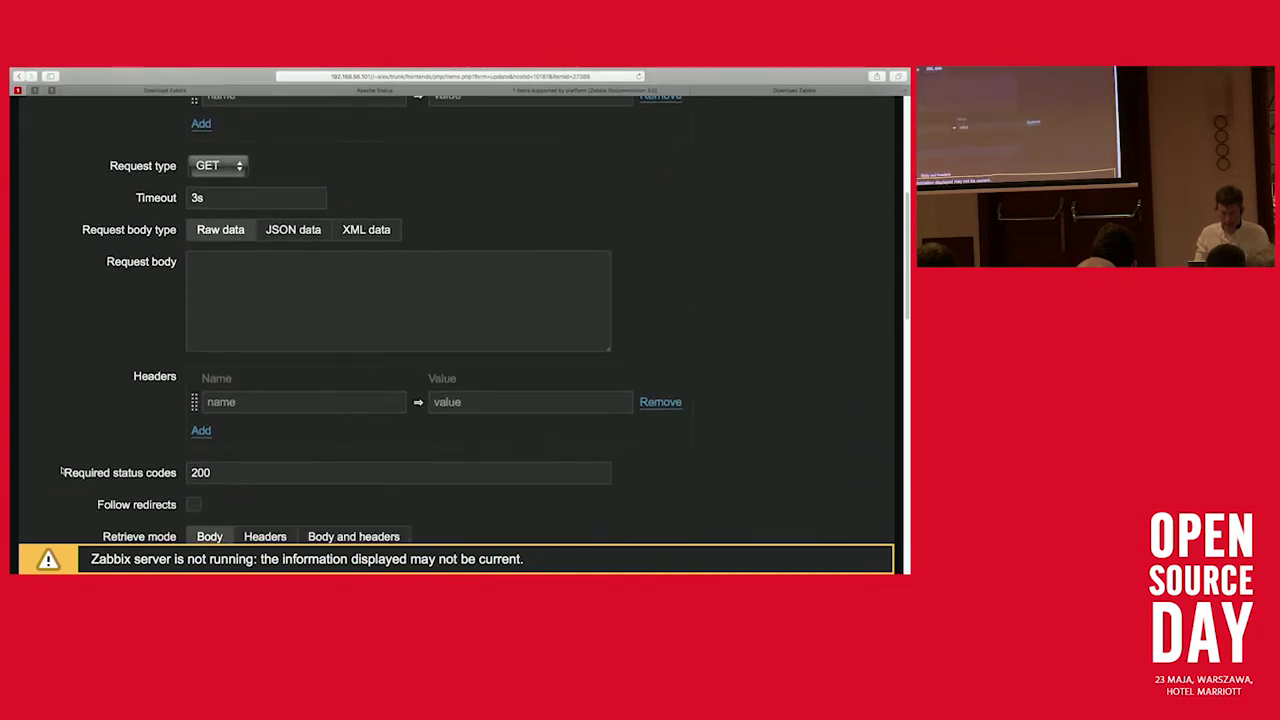
pyautogui.scroll(-3, 142, 420)
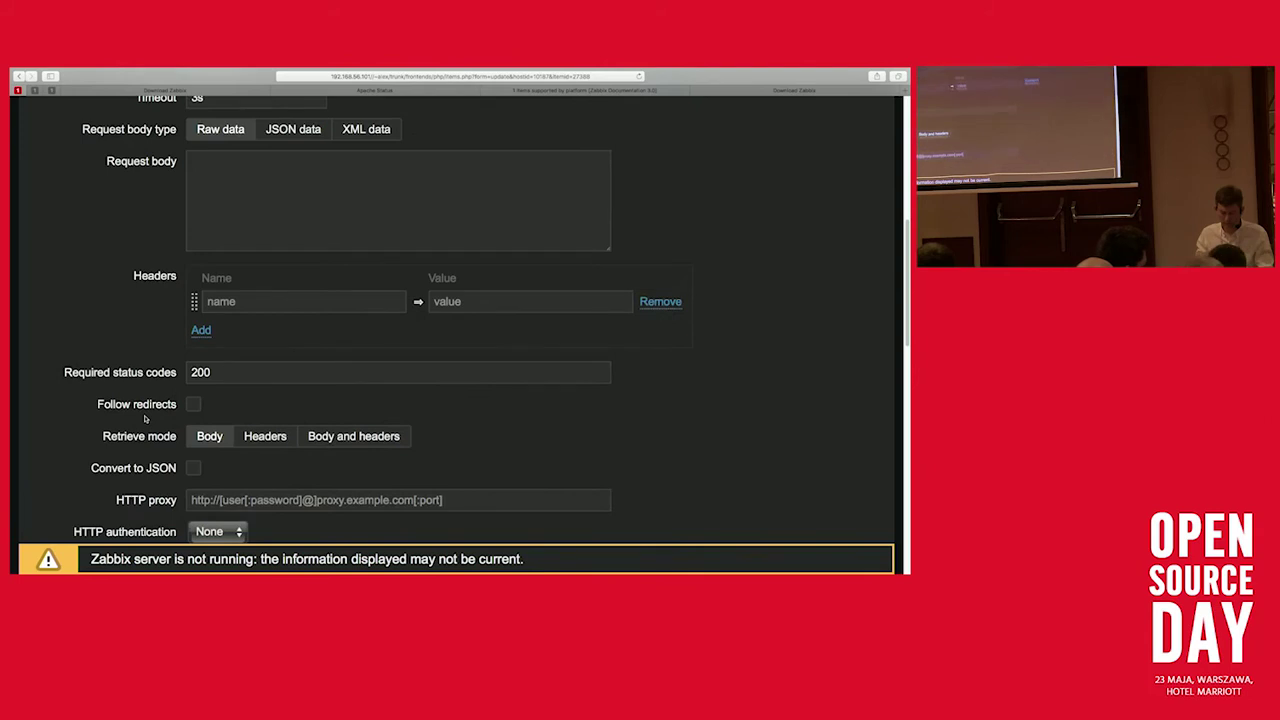
pyautogui.scroll(-2, 146, 421)
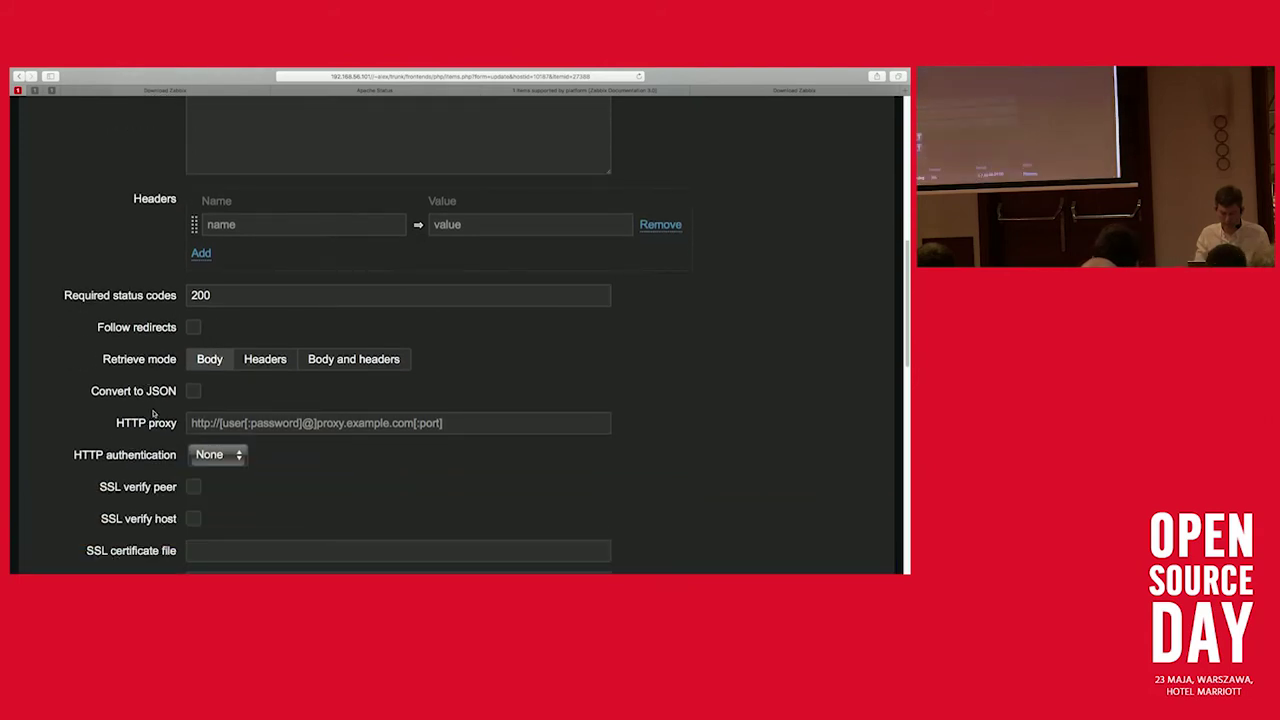
pyautogui.scroll(-5, 153, 413)
pyautogui.scroll(-1, 153, 413)
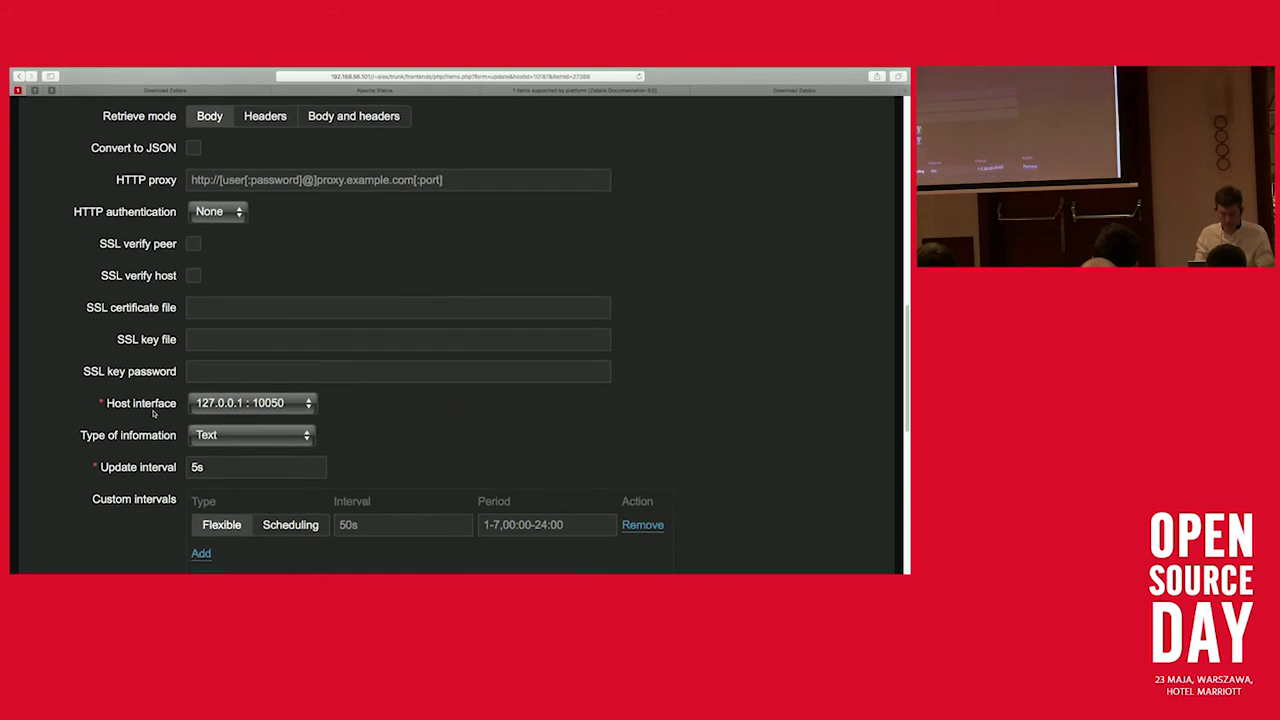
pyautogui.scroll(20, 153, 413)
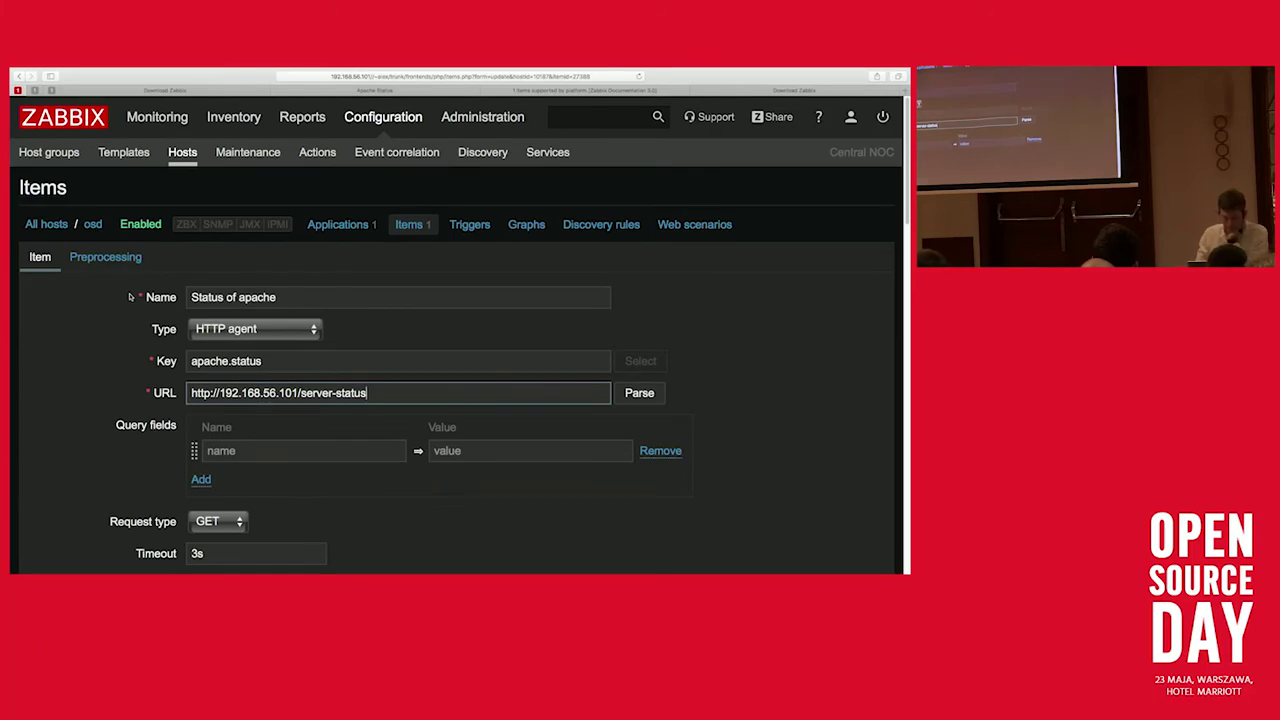
# Step: Recheck the Status of apache item's error information in the latest data and open the item's configuration from there
pyautogui.click(160, 120)
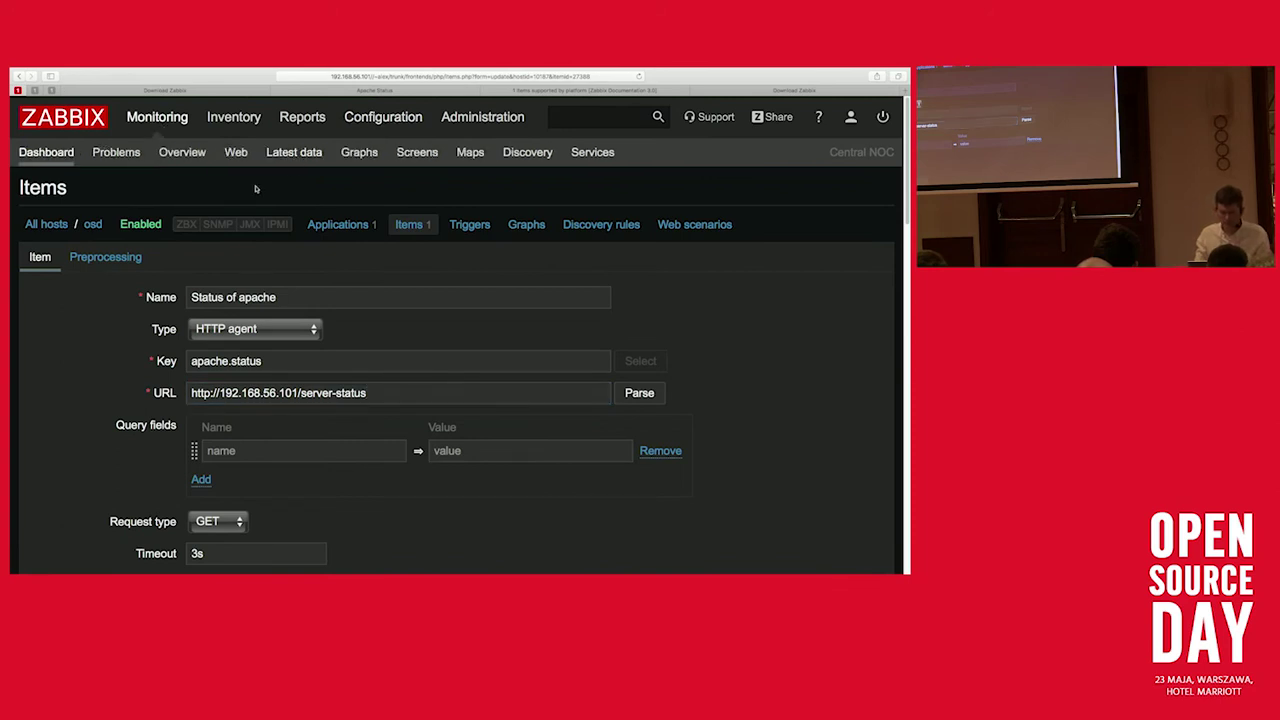
pyautogui.click(291, 152)
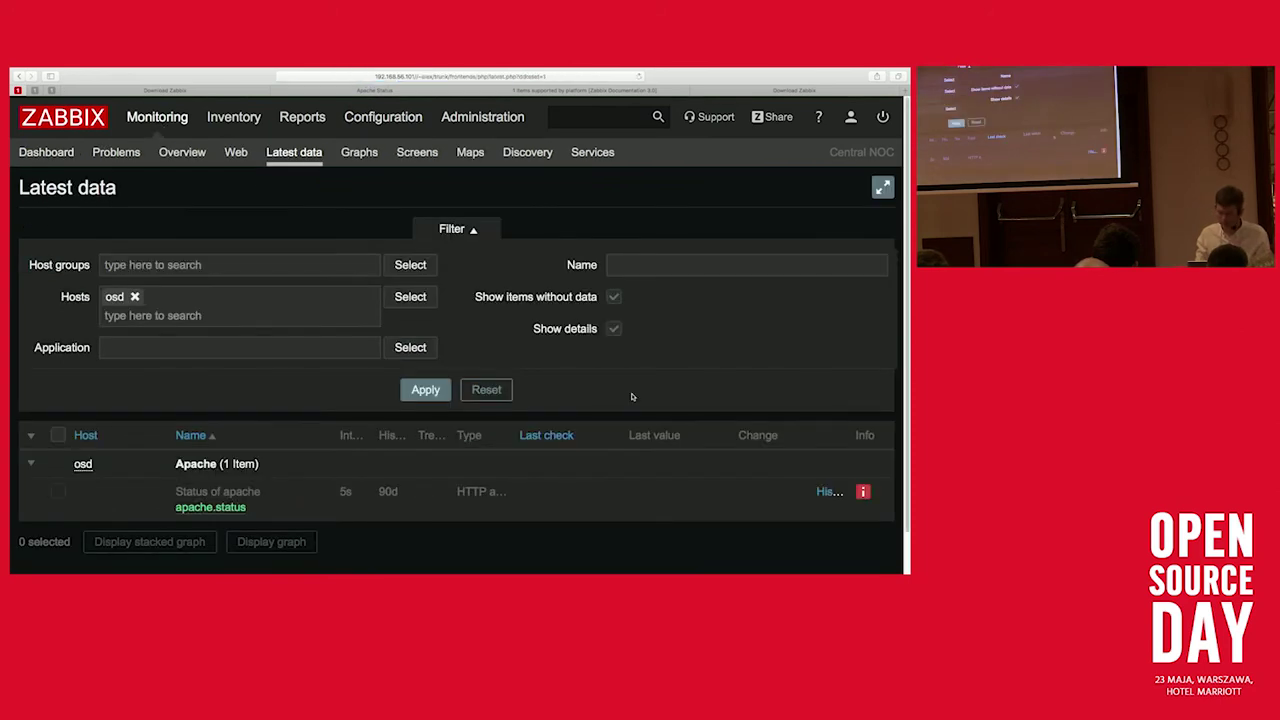
pyautogui.moveTo(866, 492)
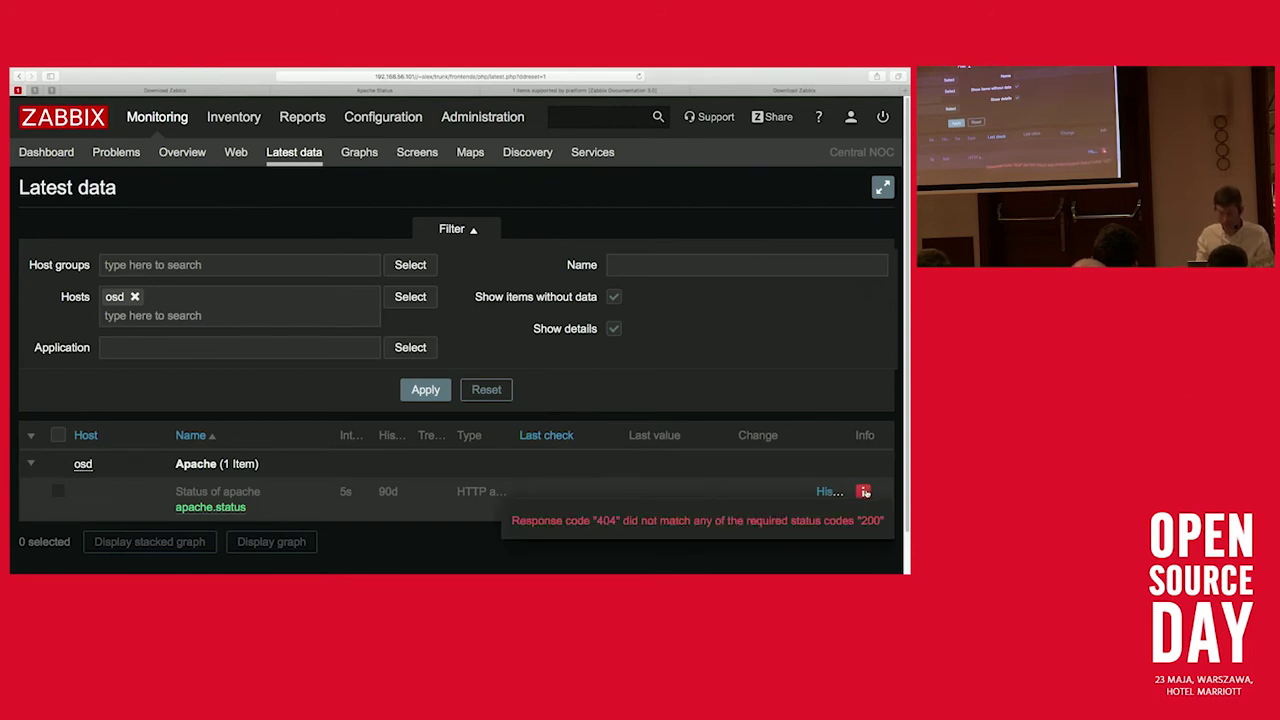
pyautogui.click(232, 508)
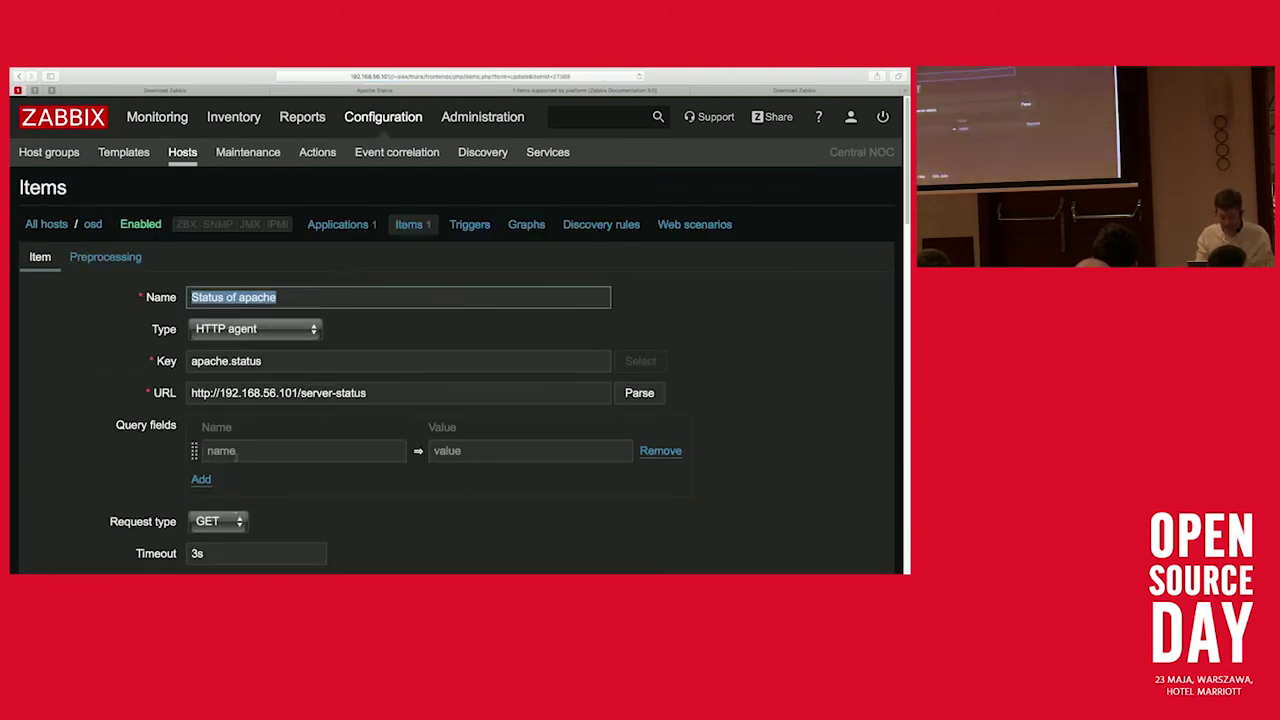
pyautogui.scroll(-1, 240, 452)
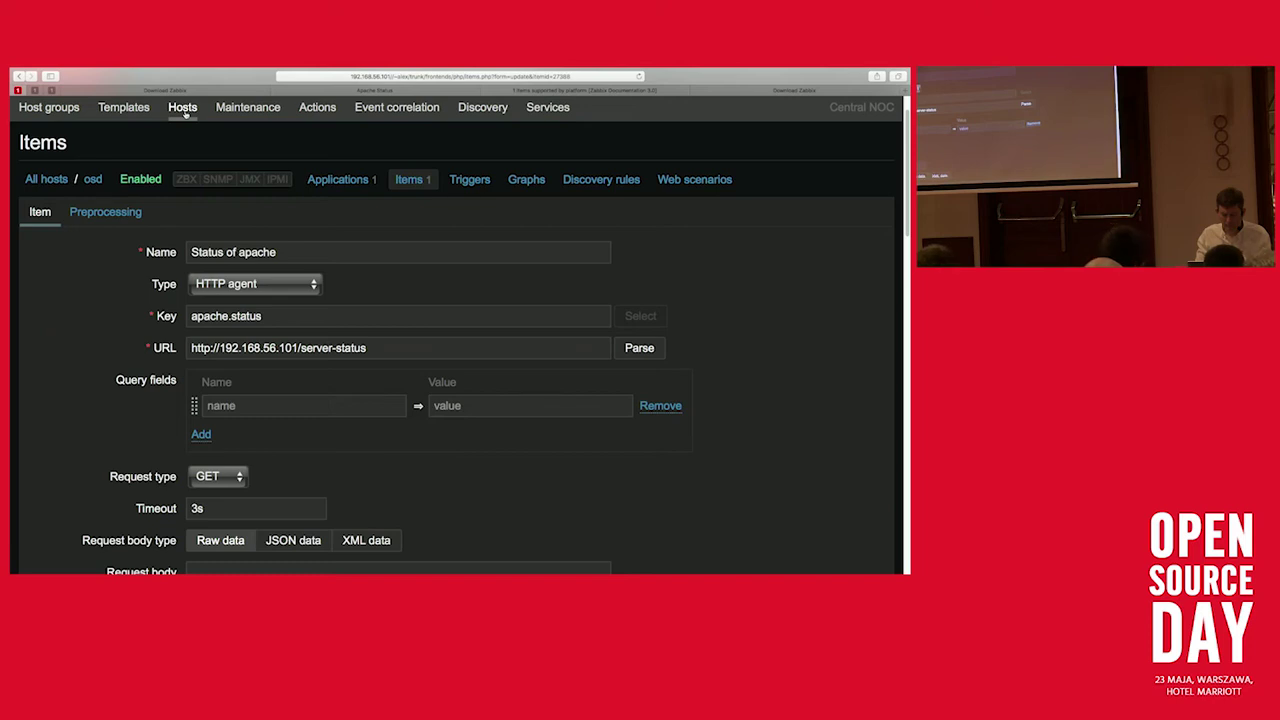
# Step: Clone the Status of apache item from host osd's item list and name the copy Status of apache2
pyautogui.click(183, 108)
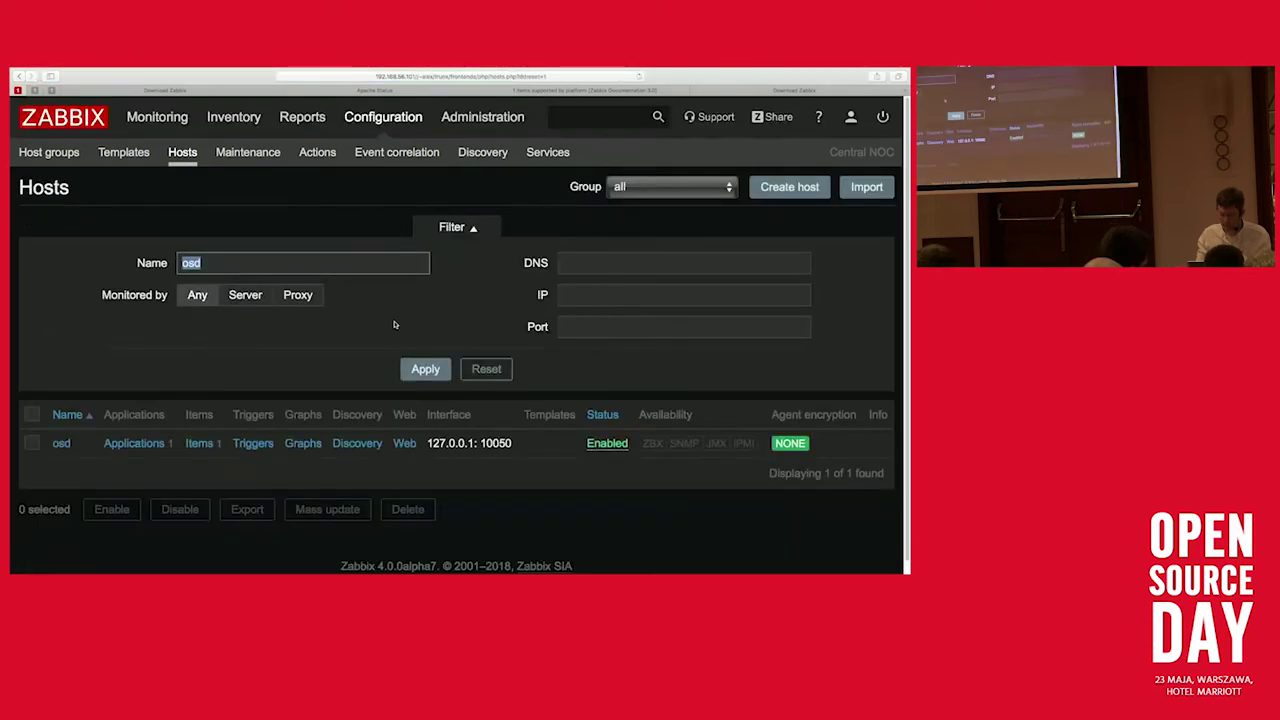
pyautogui.click(197, 443)
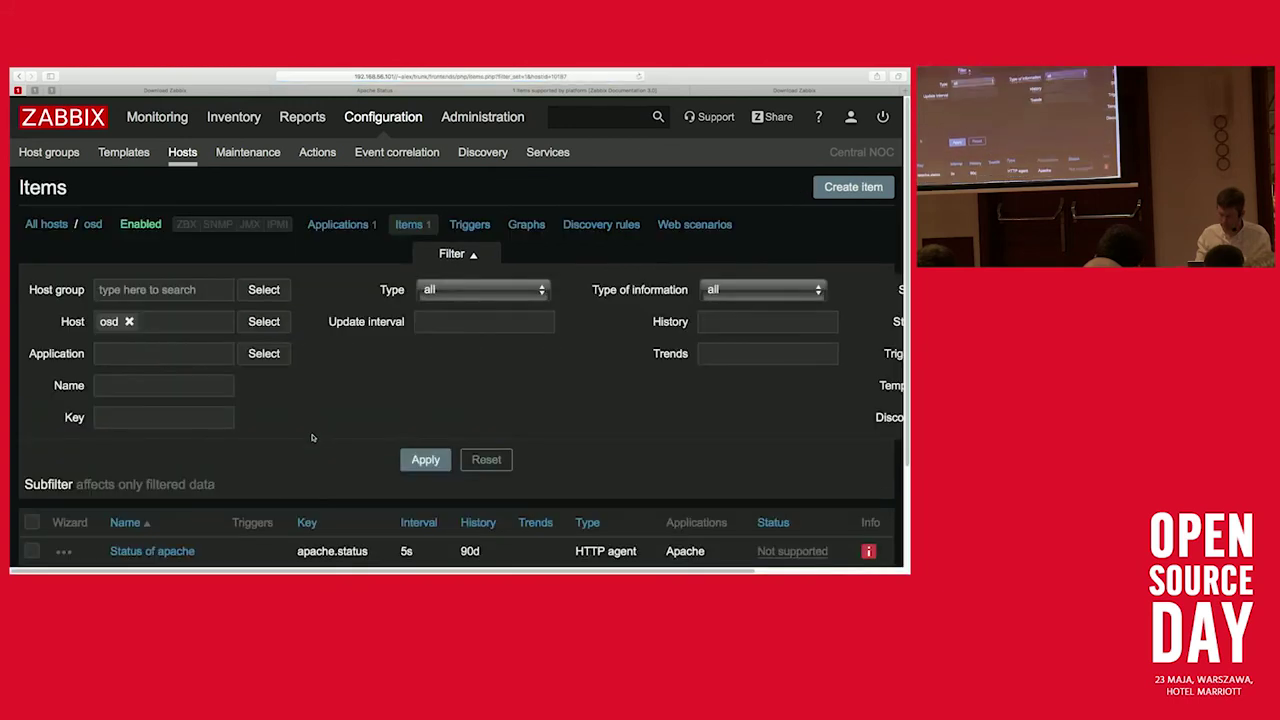
pyautogui.scroll(-3, 320, 432)
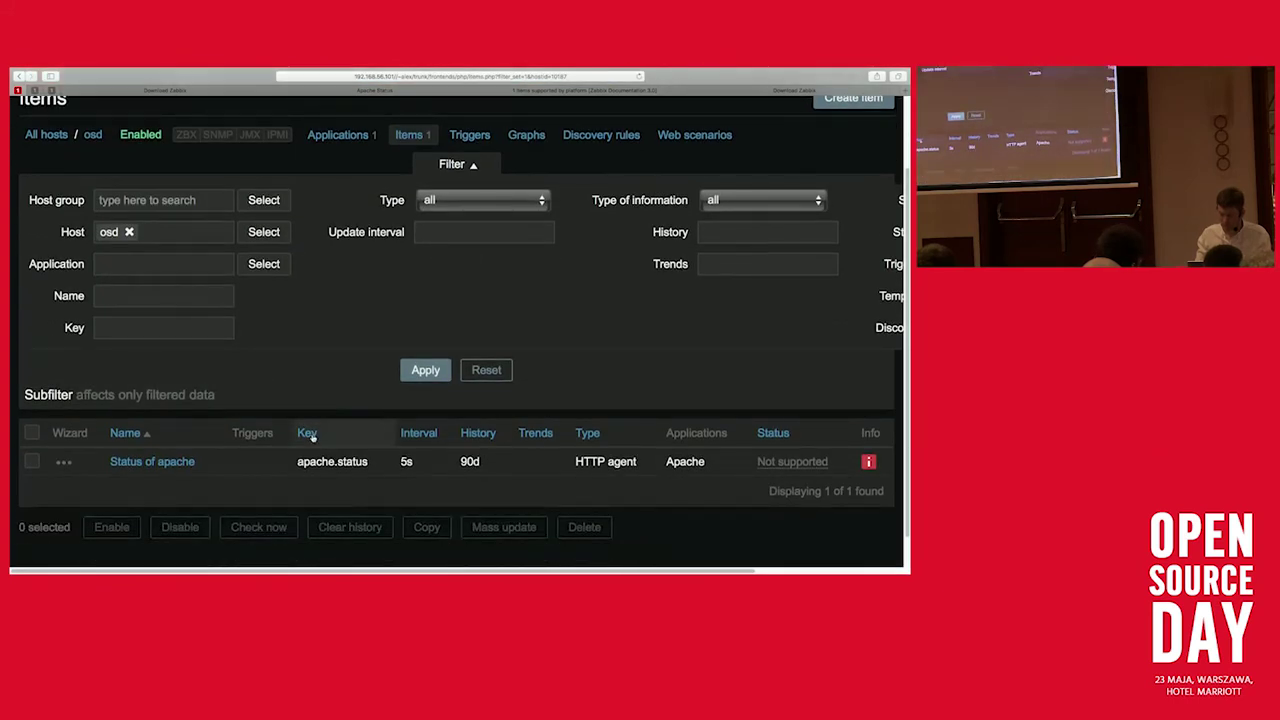
pyautogui.click(128, 465)
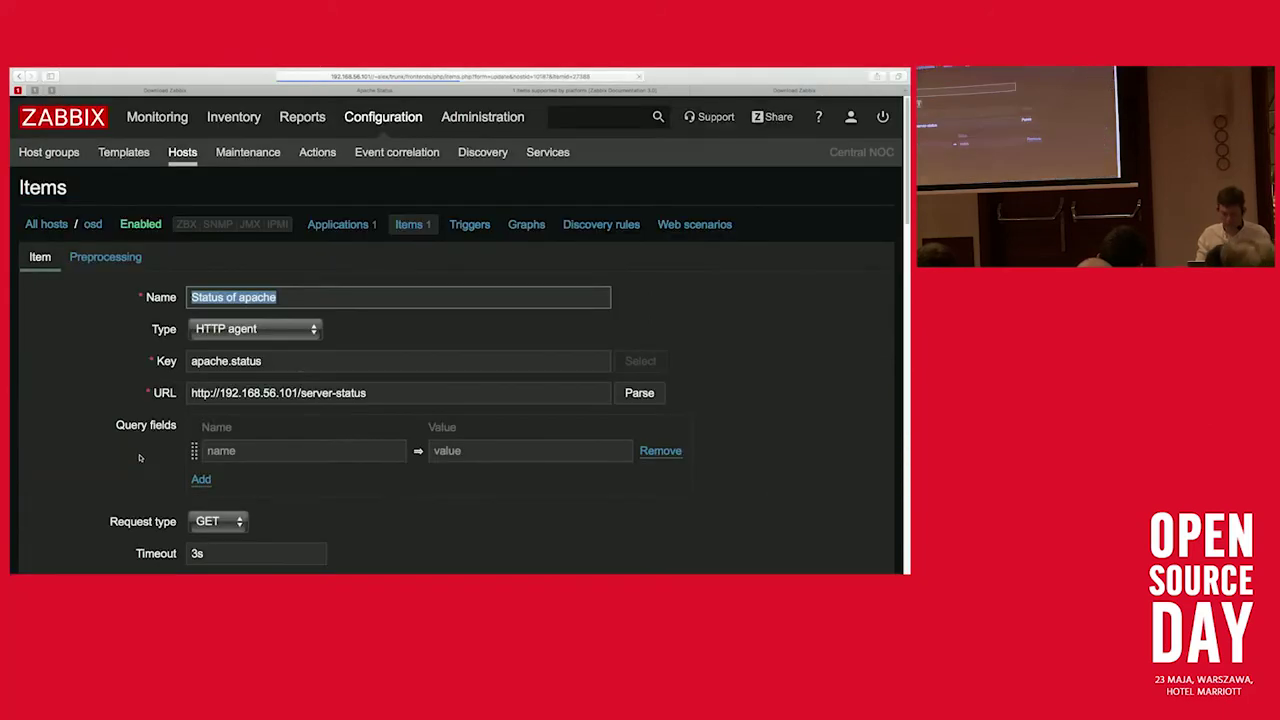
pyautogui.scroll(-15, 297, 458)
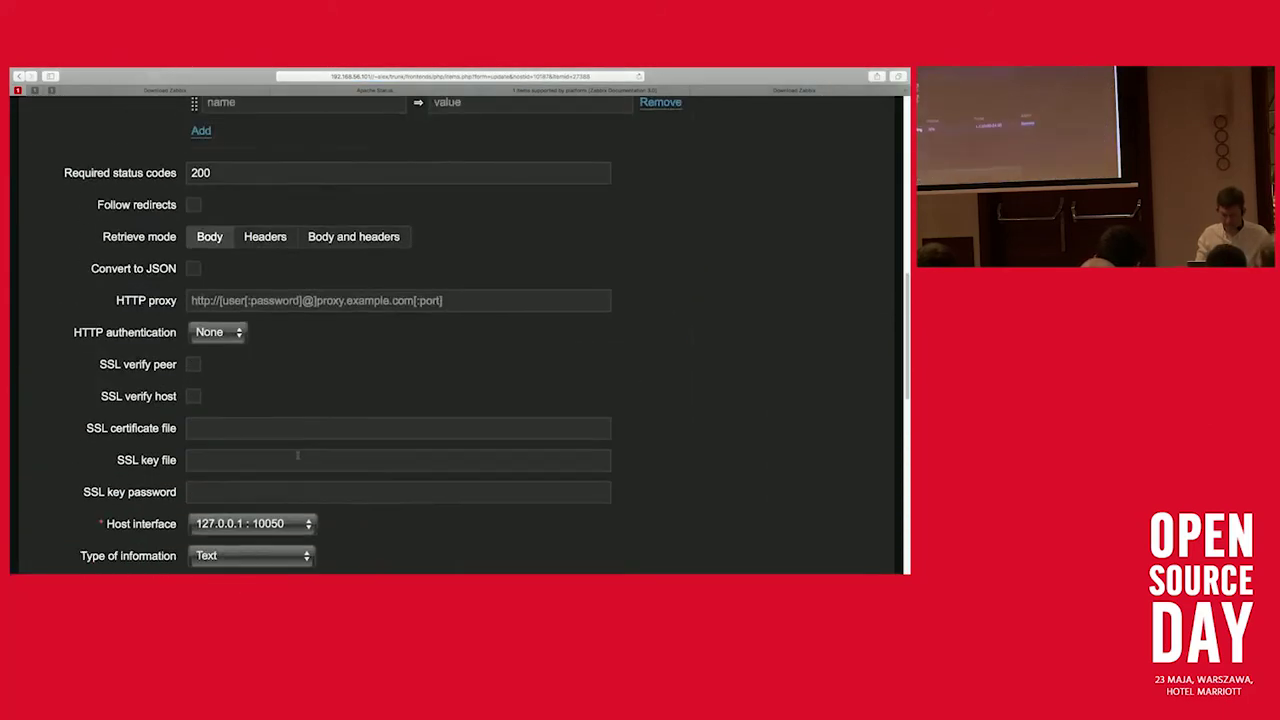
pyautogui.scroll(-6, 297, 458)
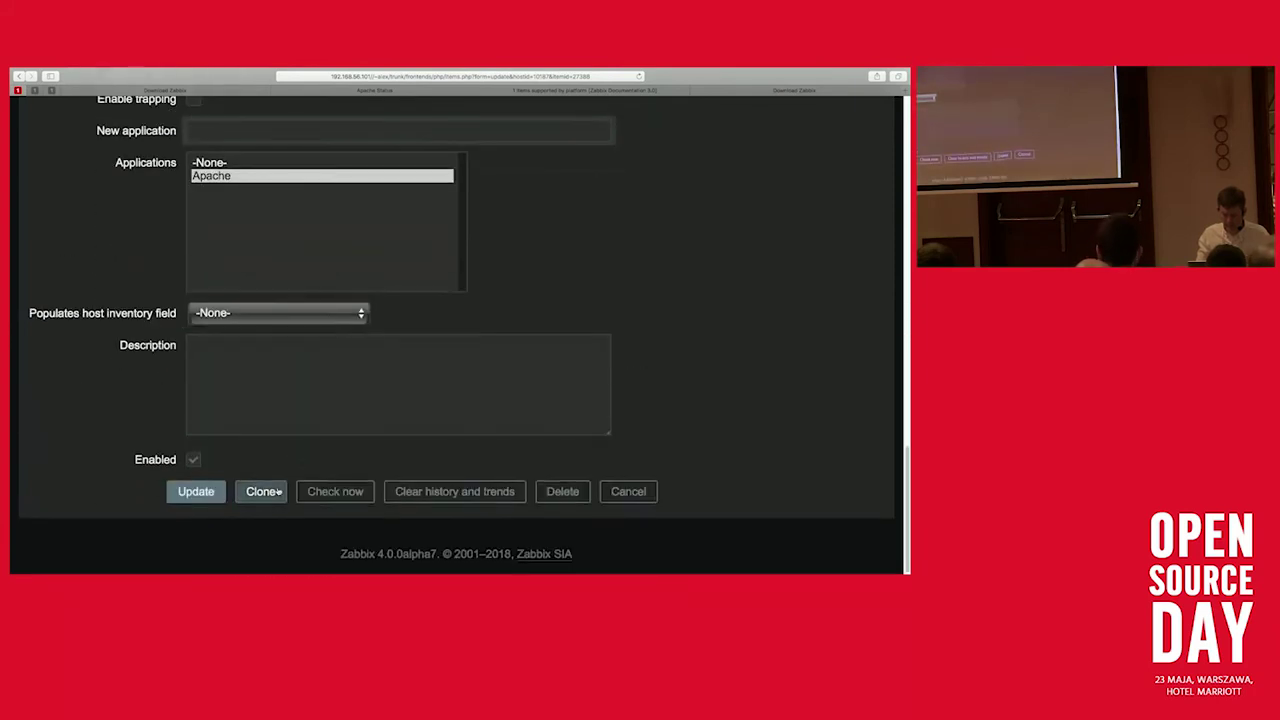
pyautogui.click(261, 491)
pyautogui.click(294, 292)
pyautogui.write('2')
pyautogui.press('Left')
pyautogui.press('BackSpace')
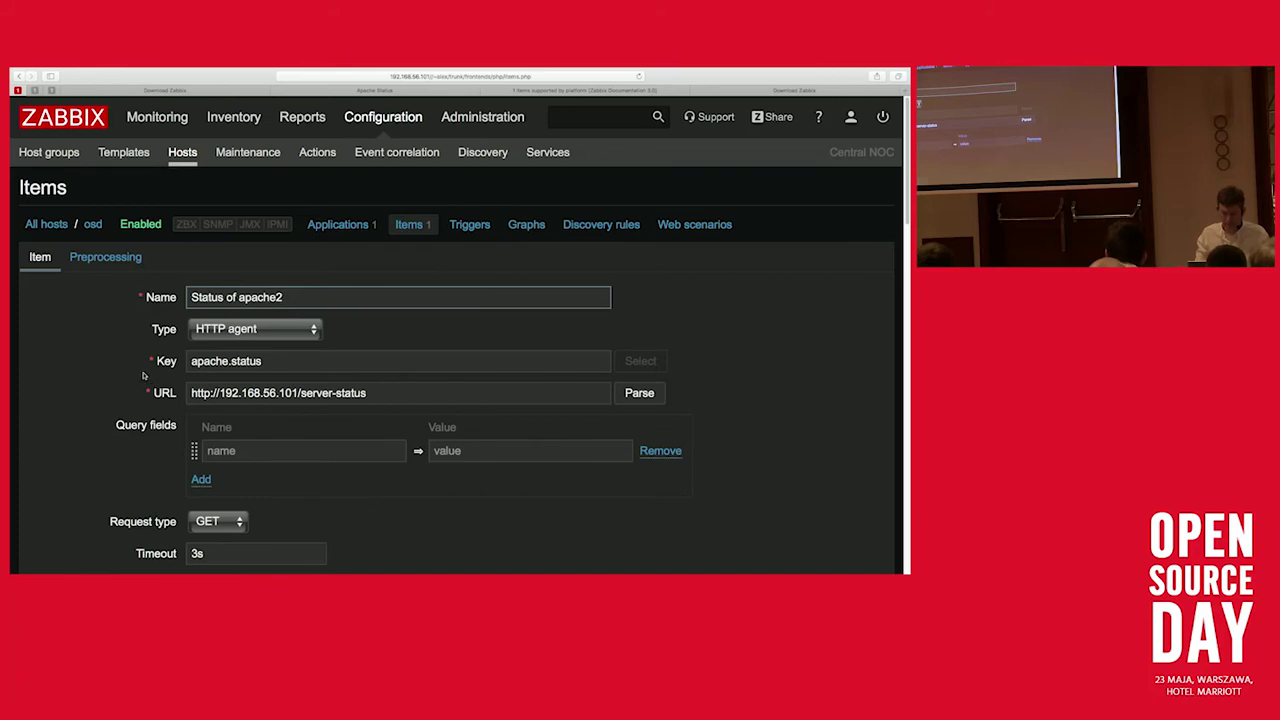
# Step: Review the cloned item's URL, request, status code, interface and application settings before adding it
pyautogui.scroll(-2, 136, 396)
pyautogui.scroll(-6, 136, 396)
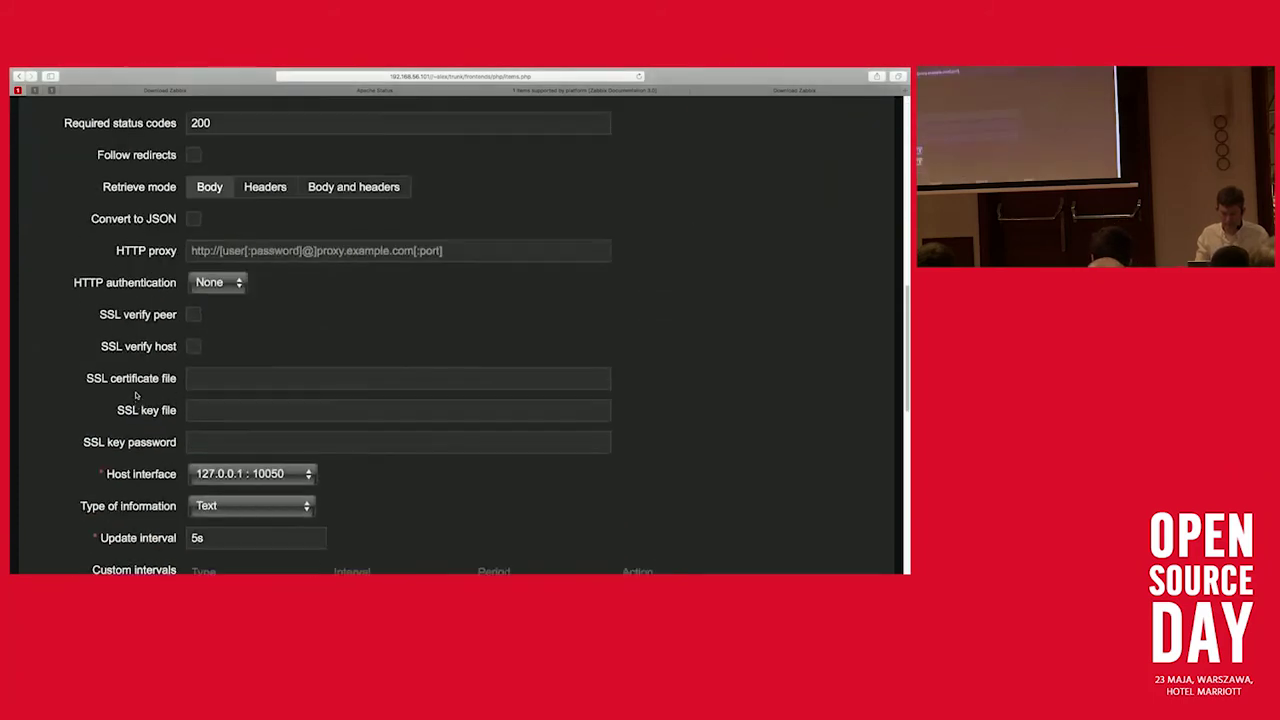
pyautogui.scroll(3, 136, 396)
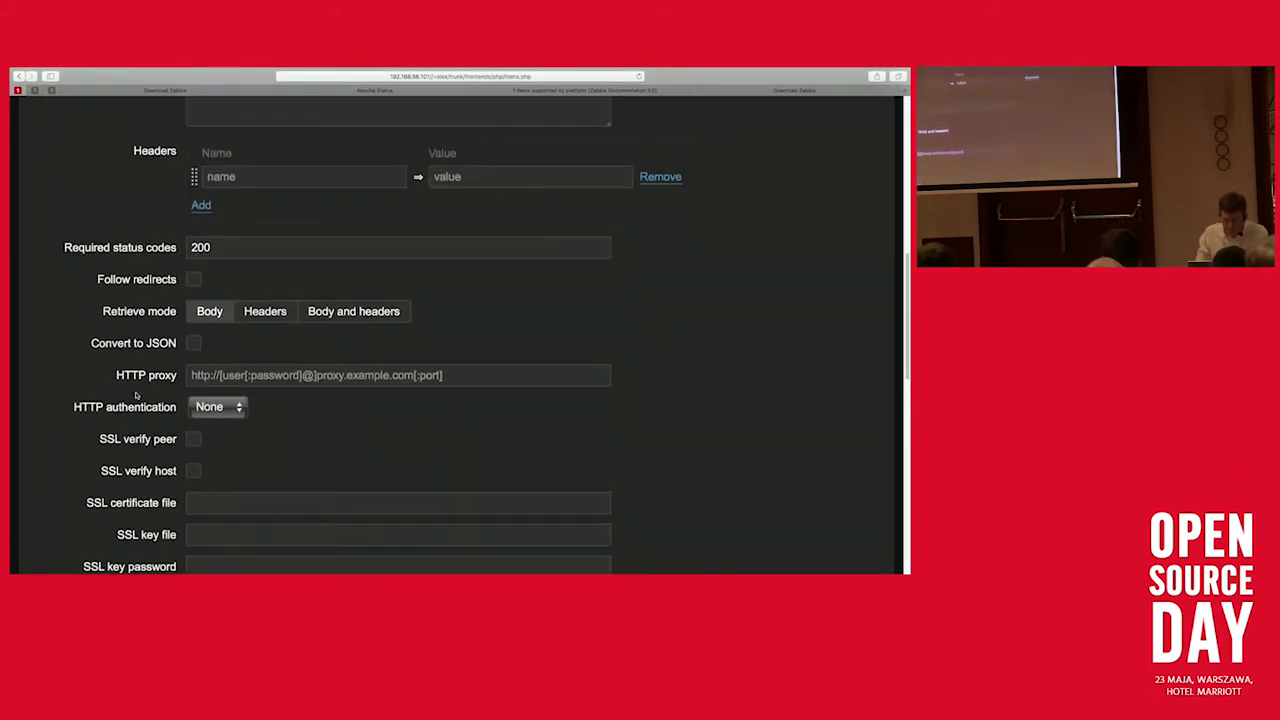
pyautogui.scroll(4, 136, 396)
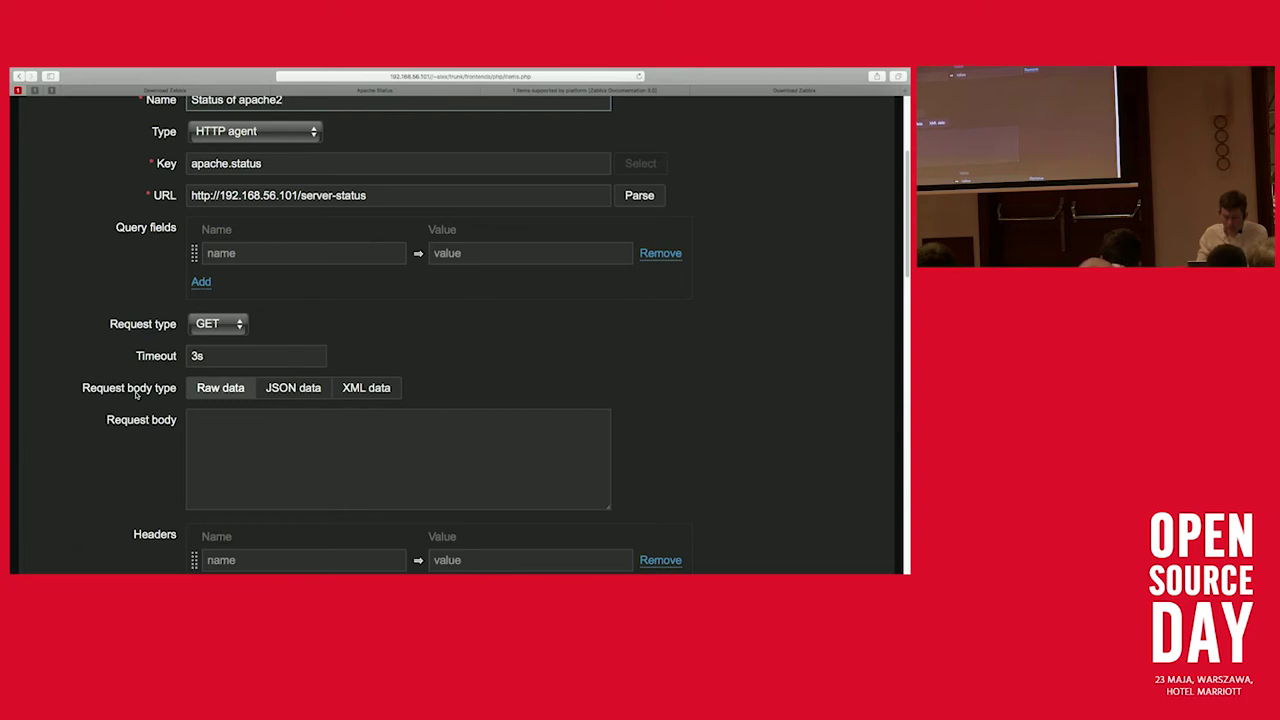
pyautogui.scroll(-8, 136, 395)
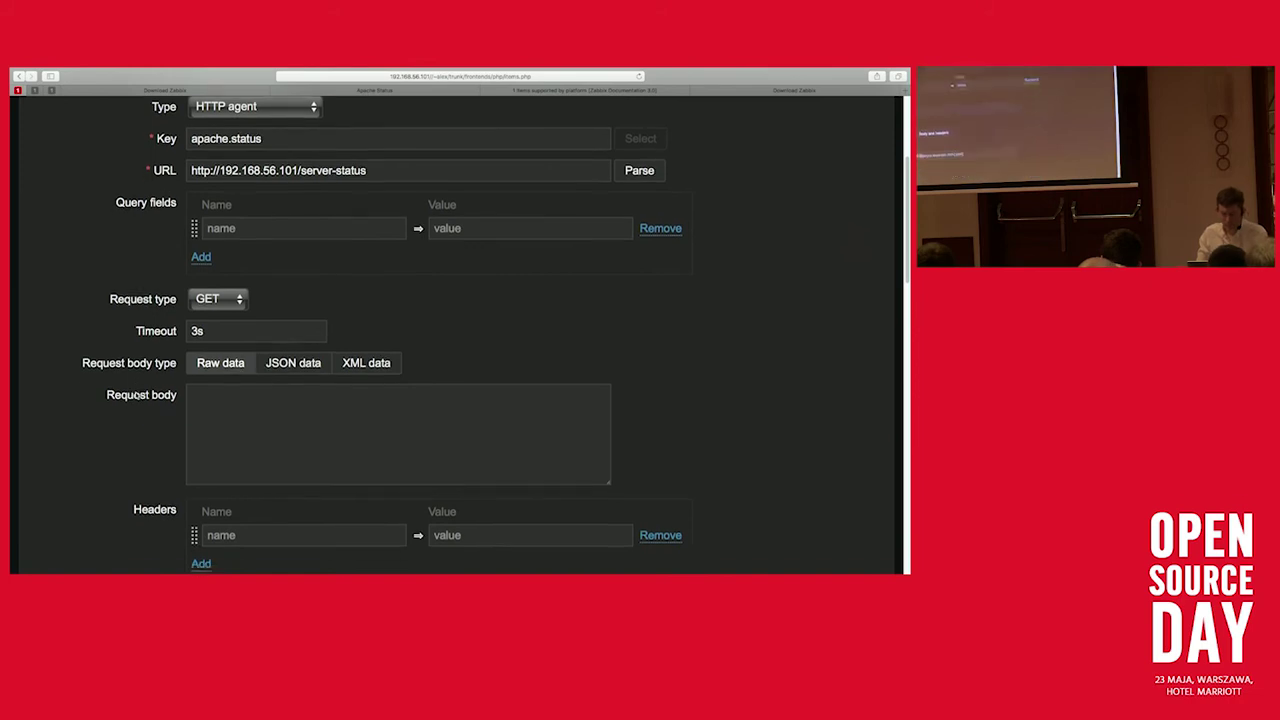
pyautogui.scroll(-15, 136, 395)
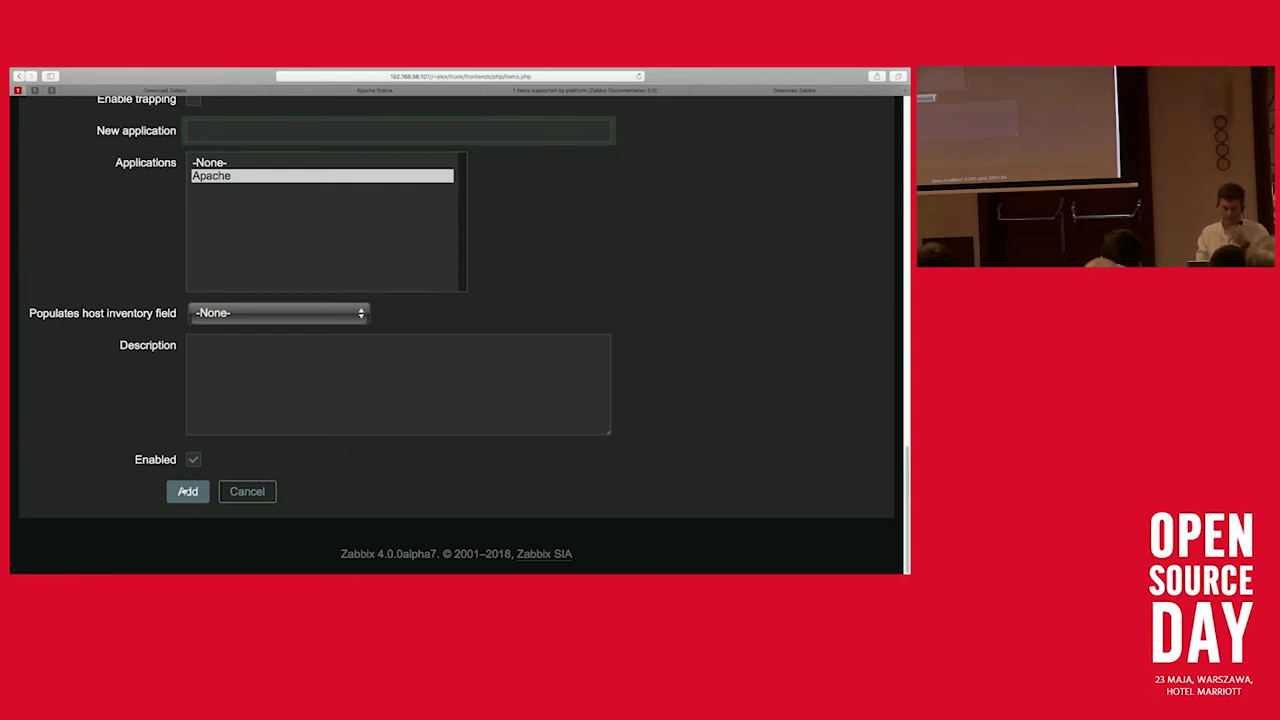
pyautogui.scroll(10, 185, 490)
pyautogui.scroll(10, 184, 490)
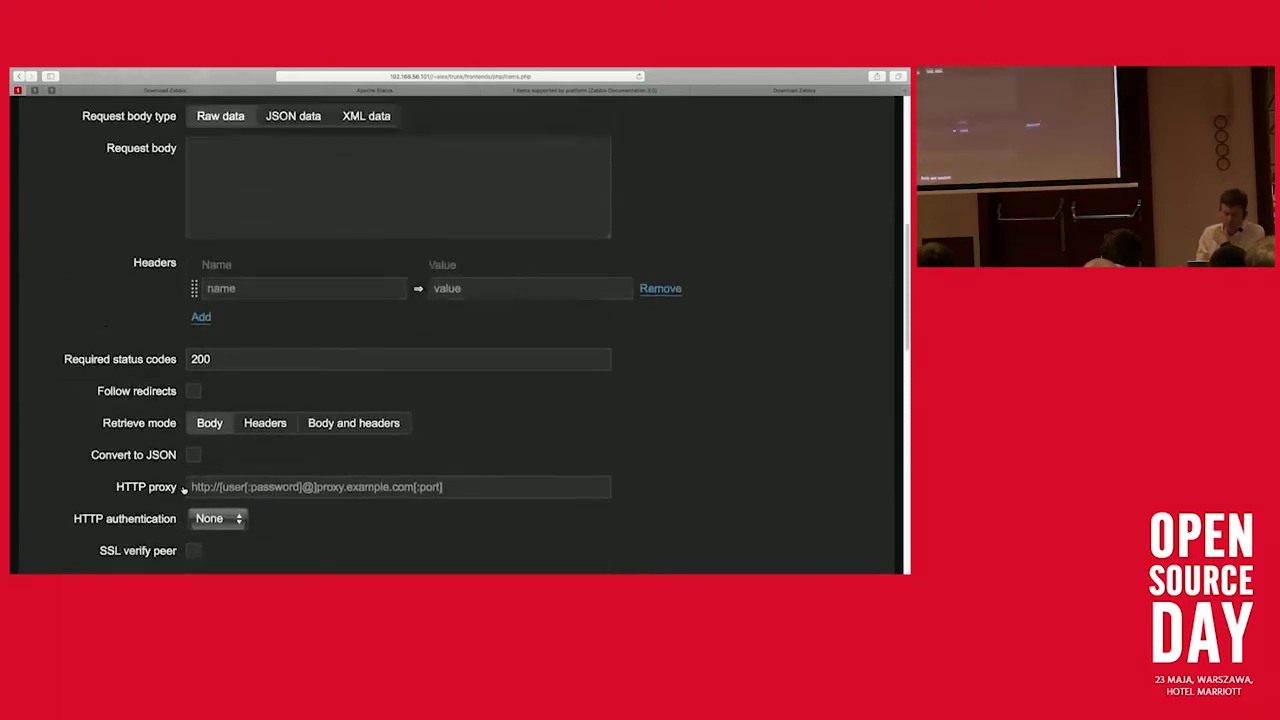
pyautogui.scroll(1, 183, 489)
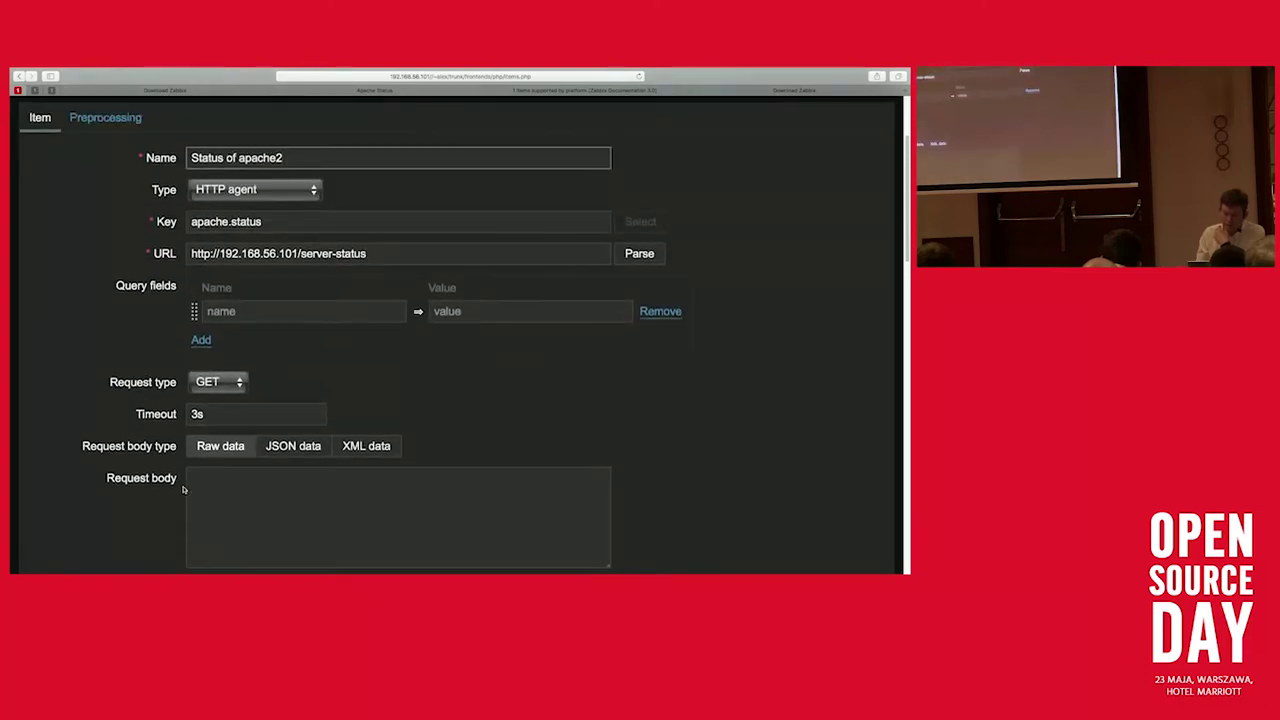
pyautogui.scroll(-20, 184, 490)
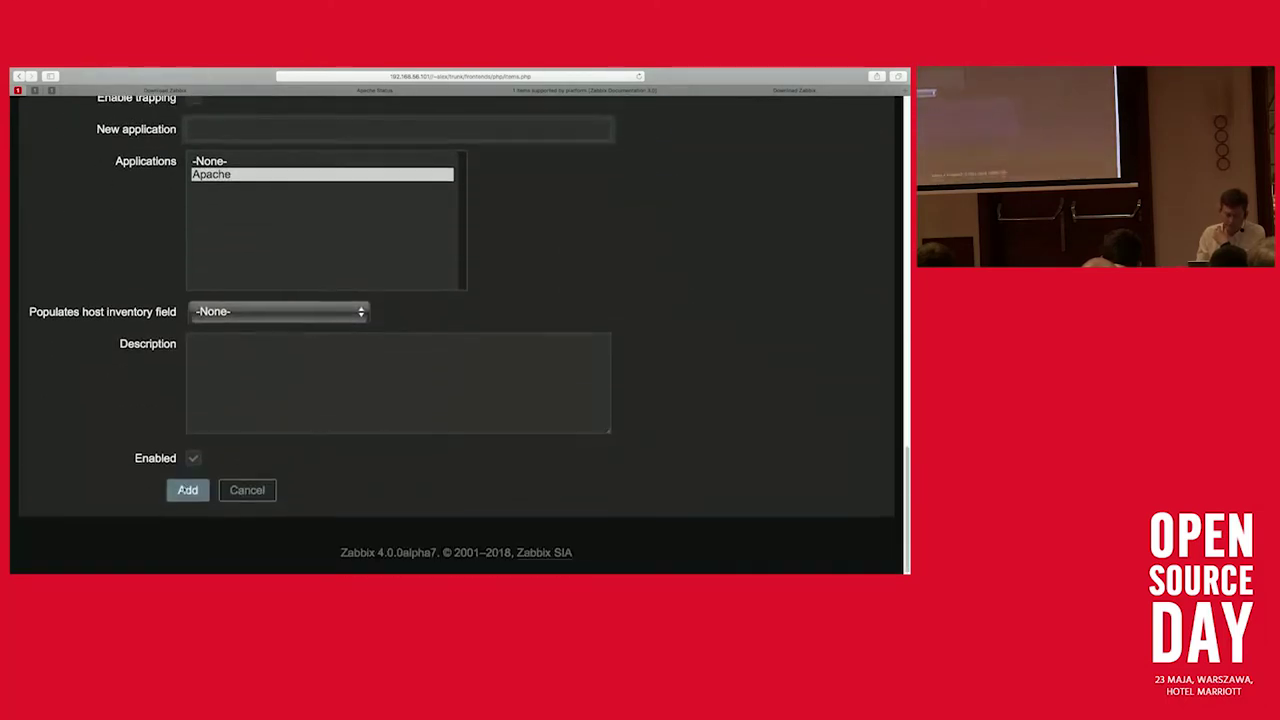
# Step: Set the cloned item's key to apache2.status and add it to host osd
pyautogui.click(187, 491)
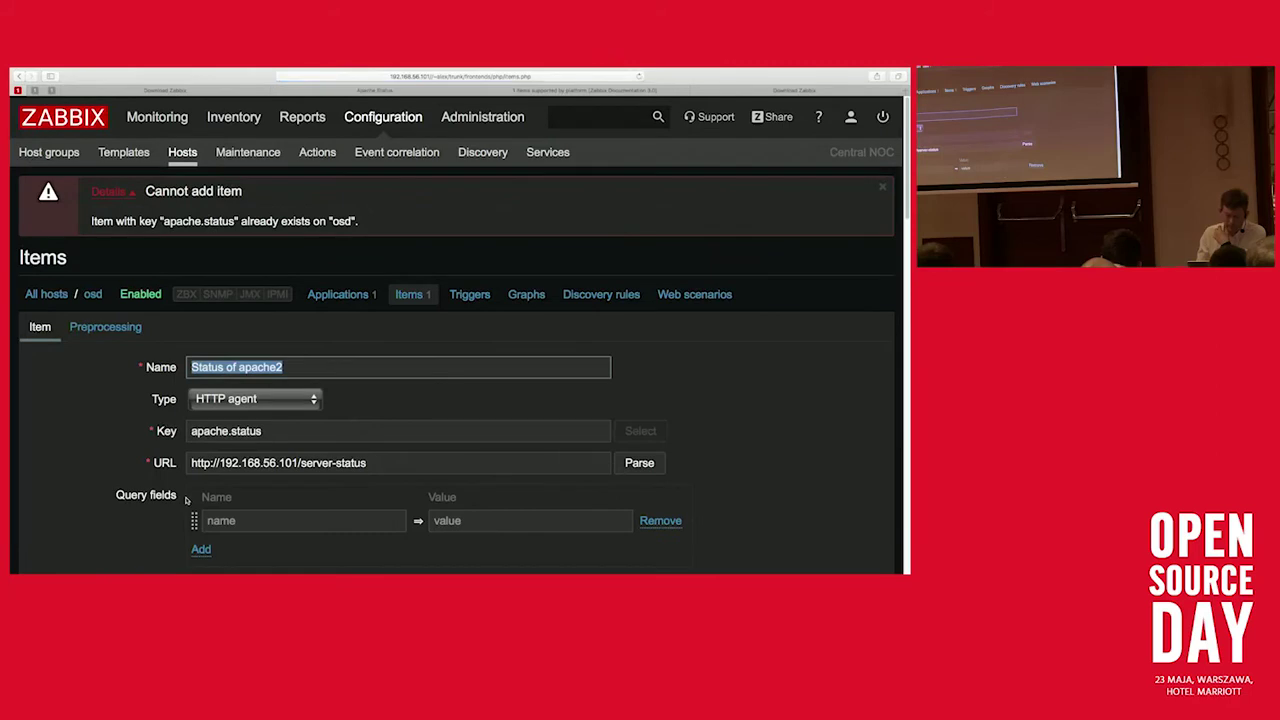
pyautogui.click(223, 431)
pyautogui.write('2')
pyautogui.scroll(-15, 224, 445)
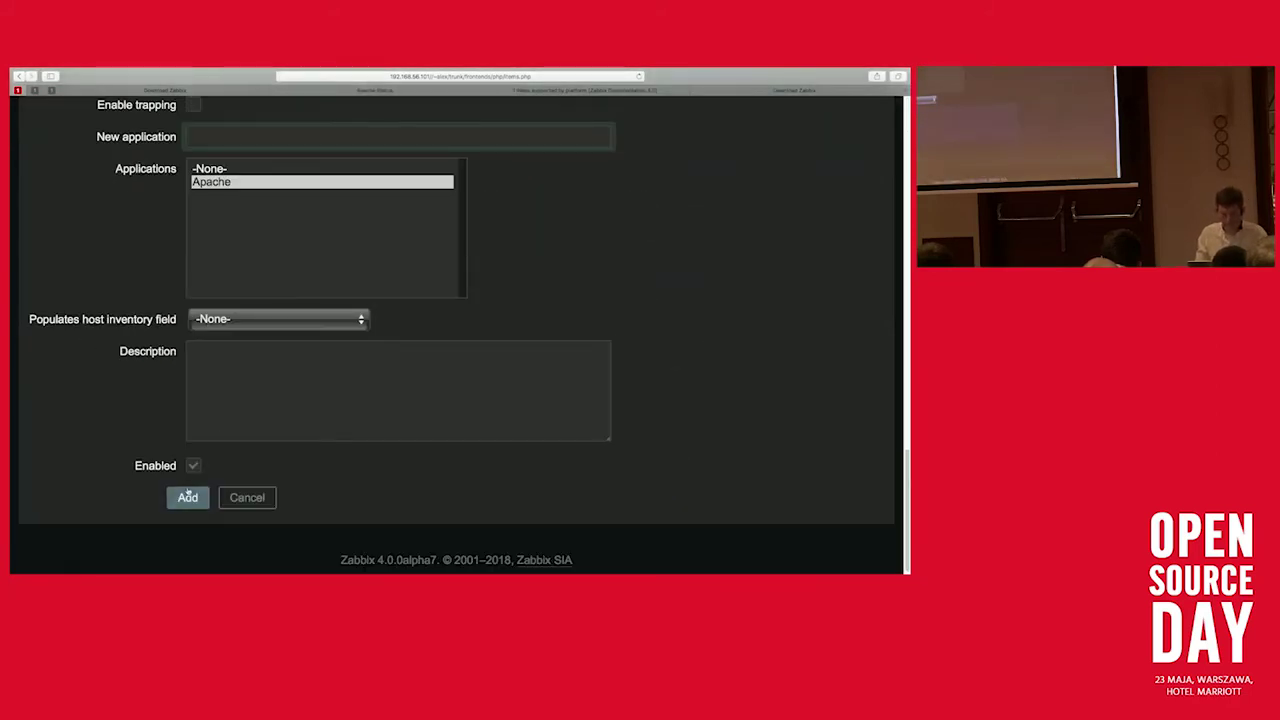
pyautogui.click(187, 495)
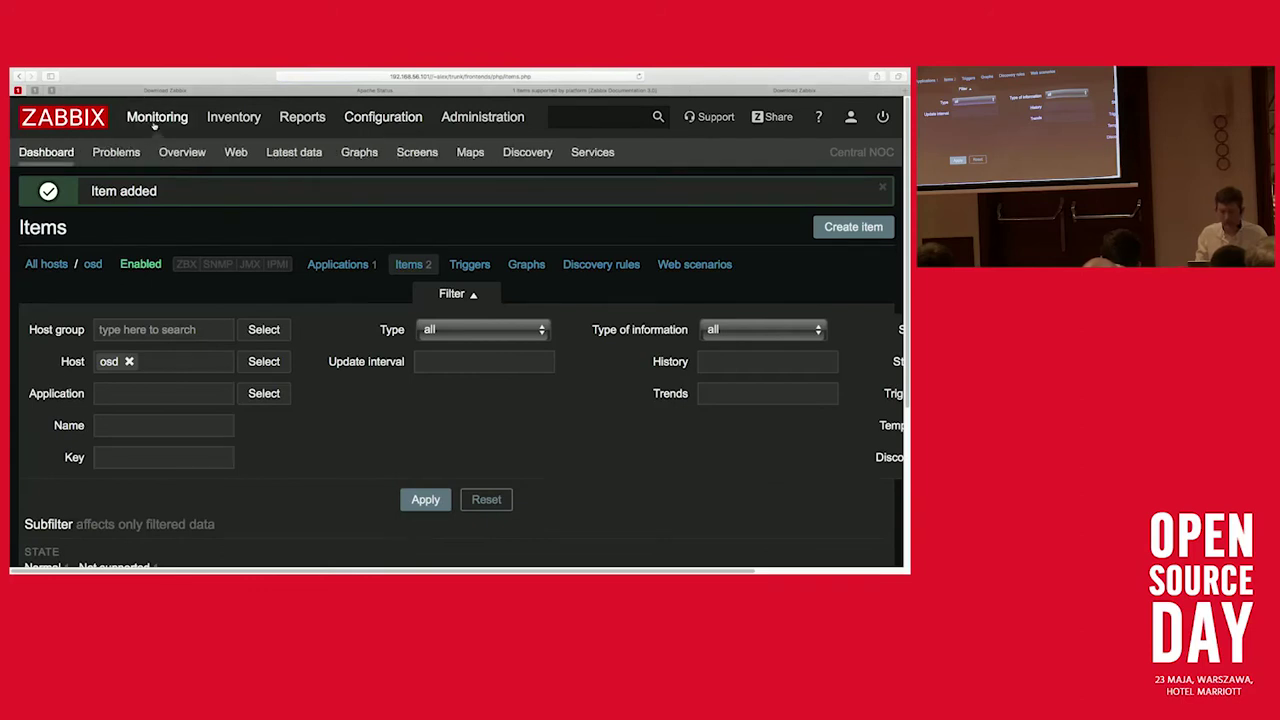
# Step: Check host osd's latest data and read through the history values of the Status of apache2 item
pyautogui.click(268, 154)
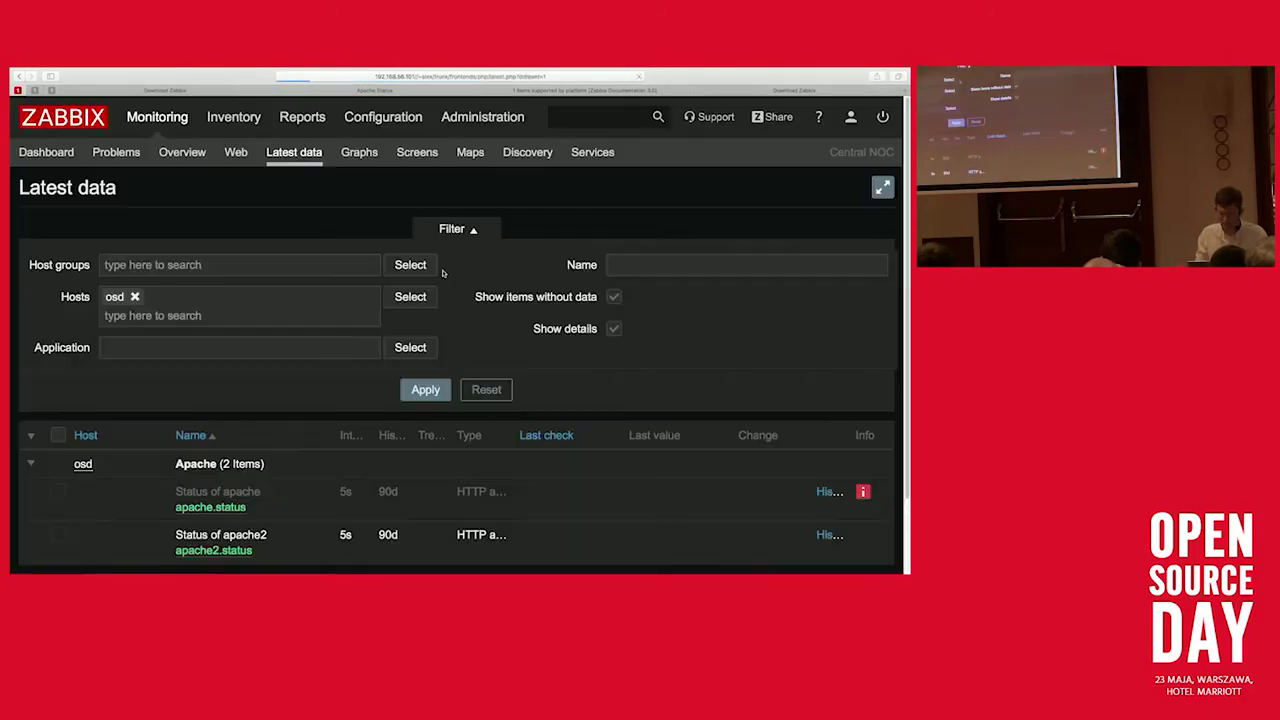
pyautogui.click(436, 398)
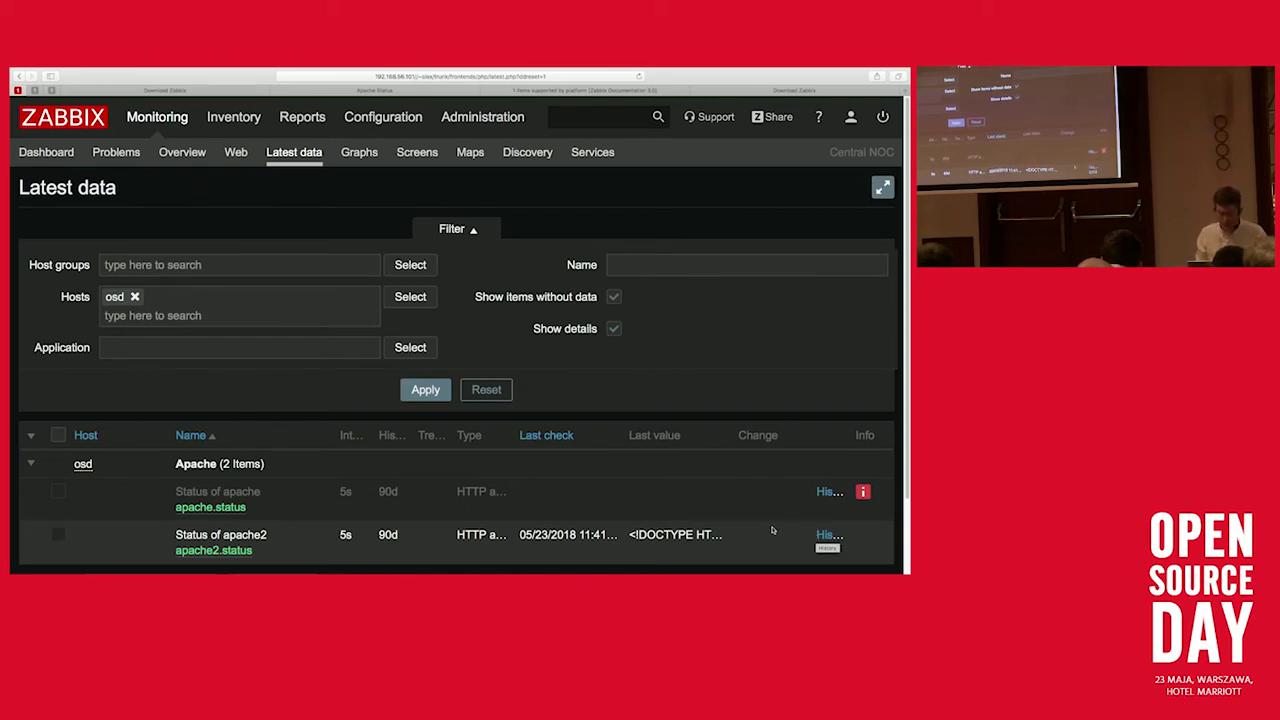
pyautogui.click(829, 534)
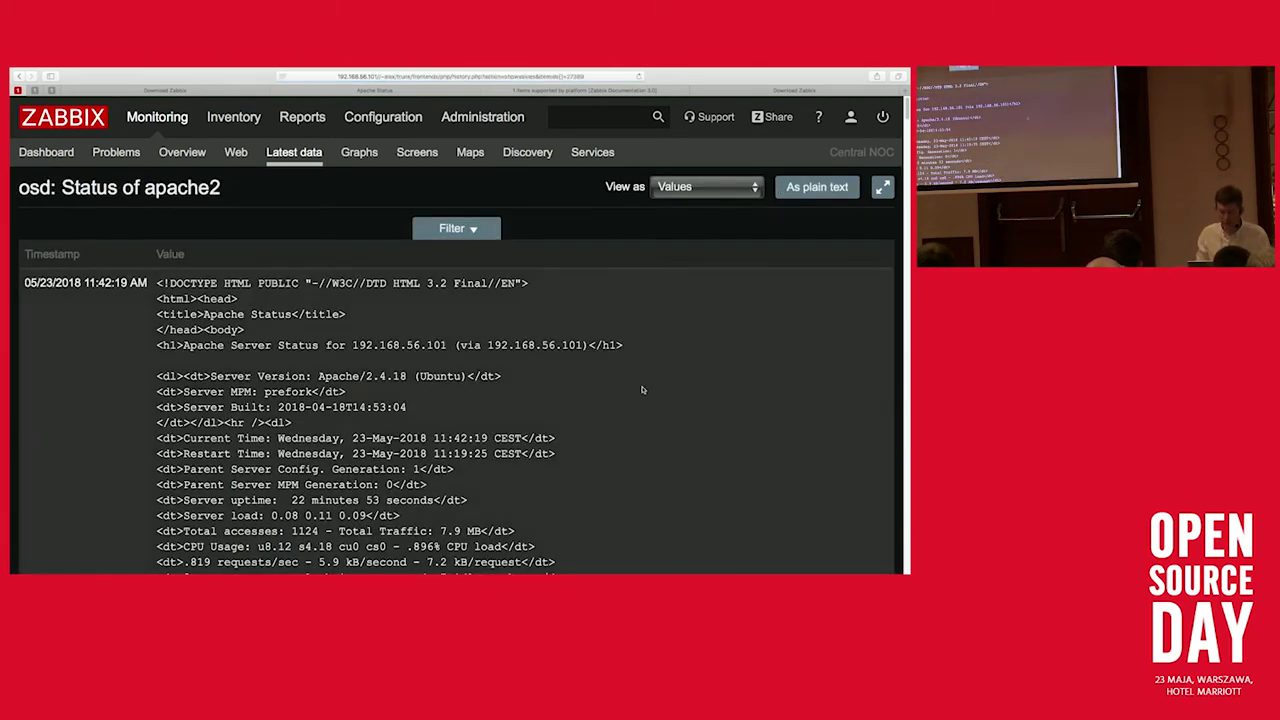
pyautogui.scroll(-5, 511, 416)
pyautogui.scroll(4, 511, 416)
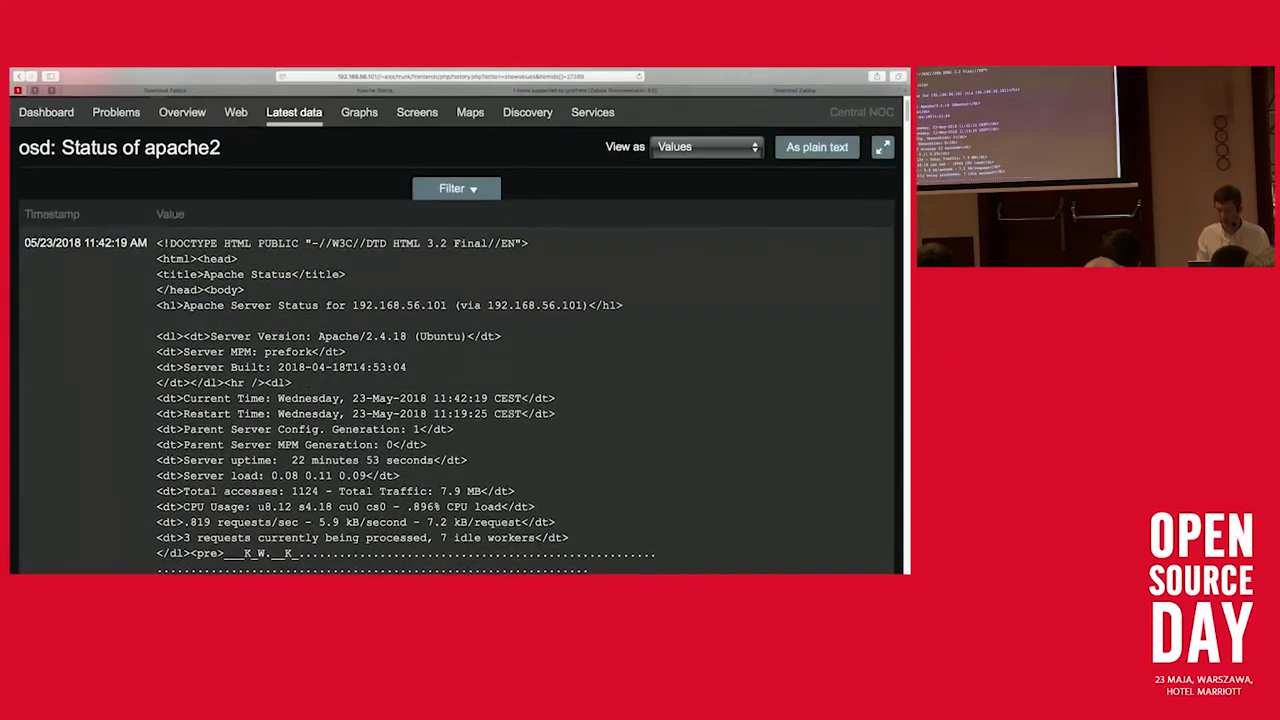
pyautogui.scroll(-5, 510, 416)
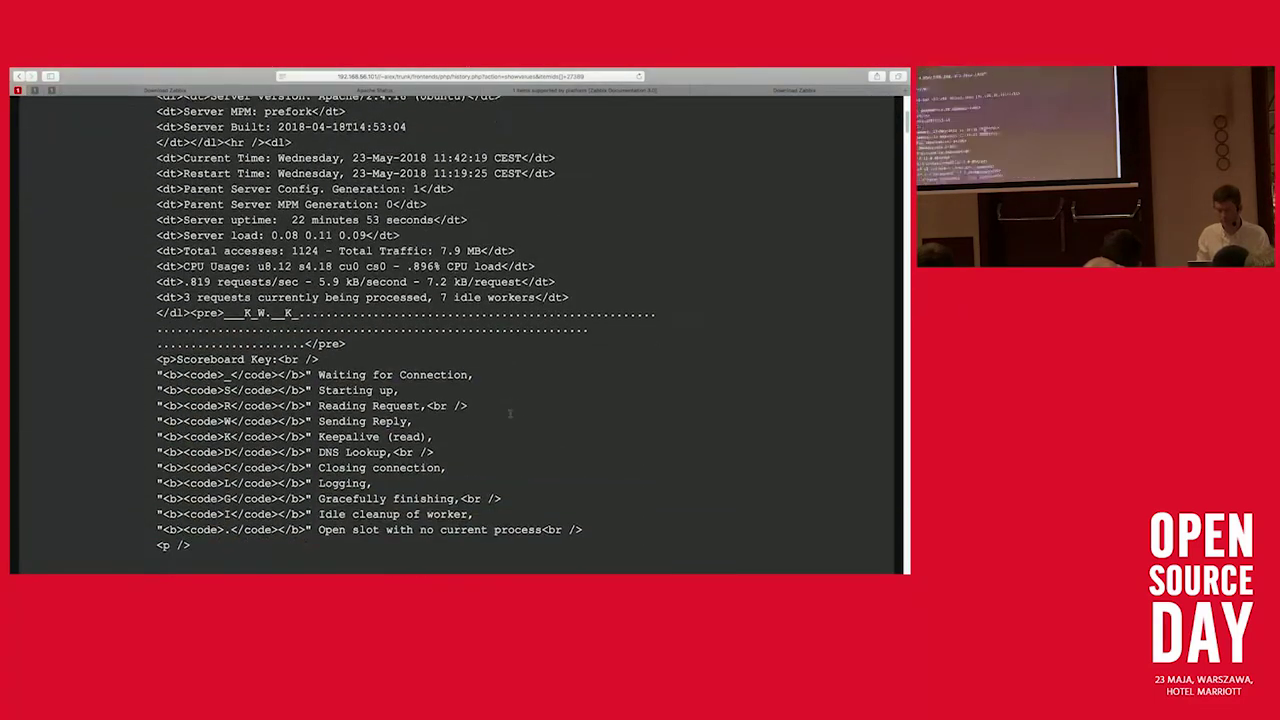
pyautogui.scroll(6, 510, 416)
pyautogui.scroll(-7, 510, 416)
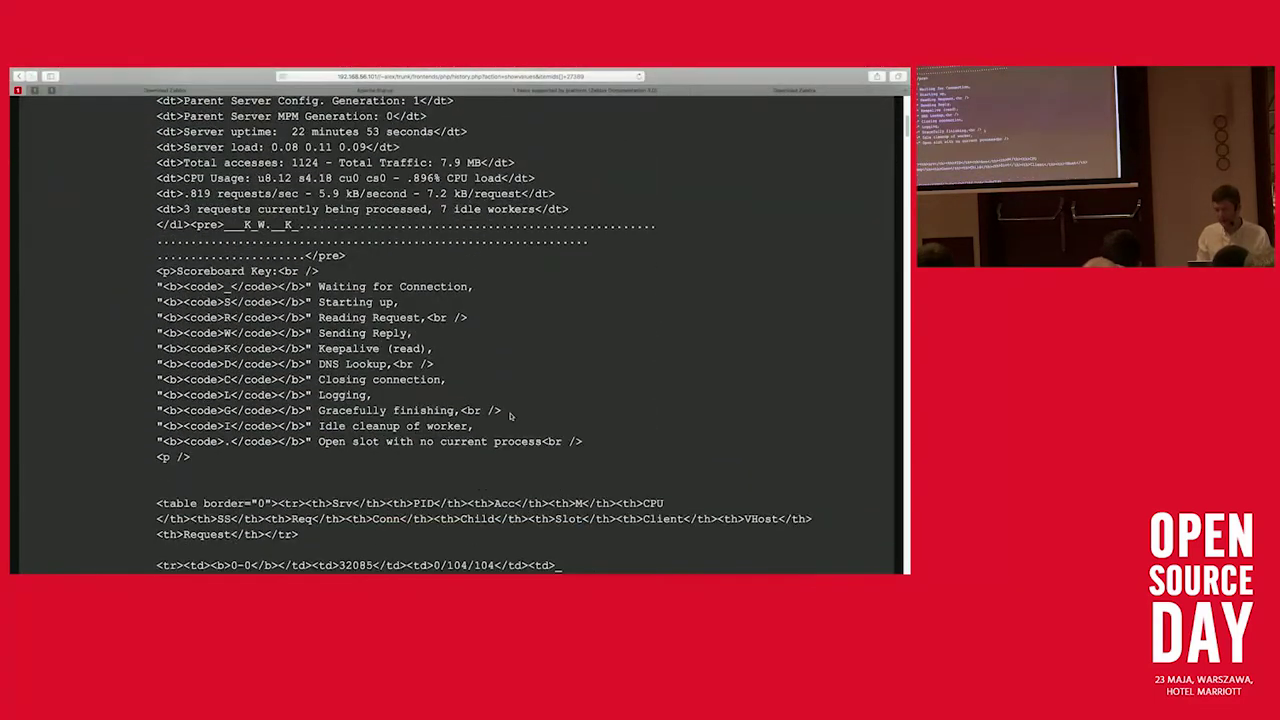
pyautogui.scroll(8, 510, 416)
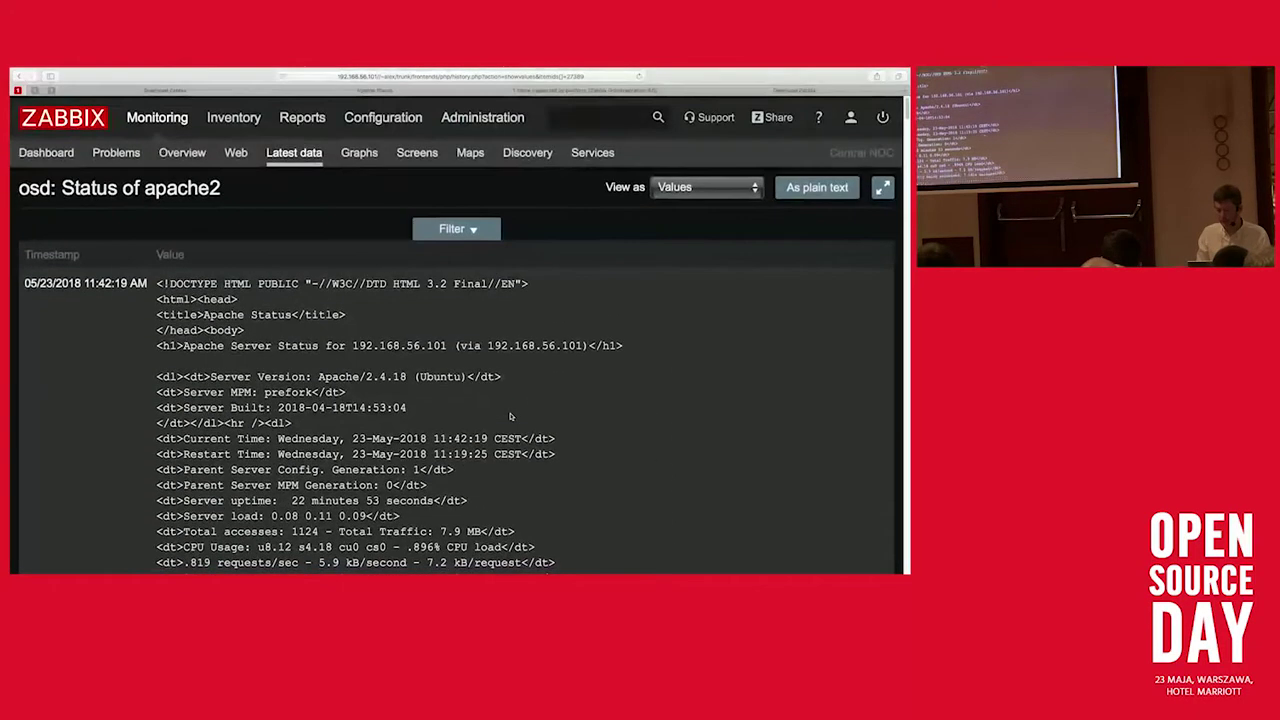
pyautogui.scroll(-2, 510, 416)
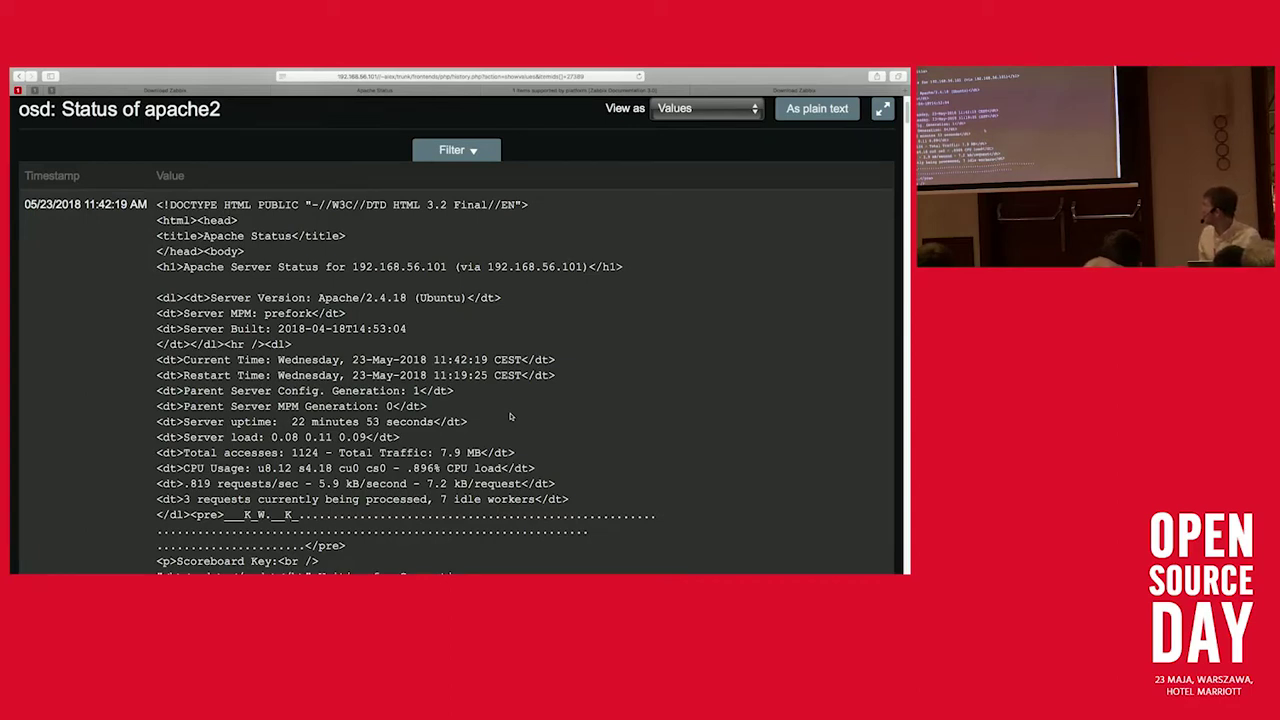
# Step: Switch to the Keynote presentation and play it from the HTTP item type slide to the Some use cases slide
pyautogui.press('super+Tab')
pyautogui.press('super+Tab')
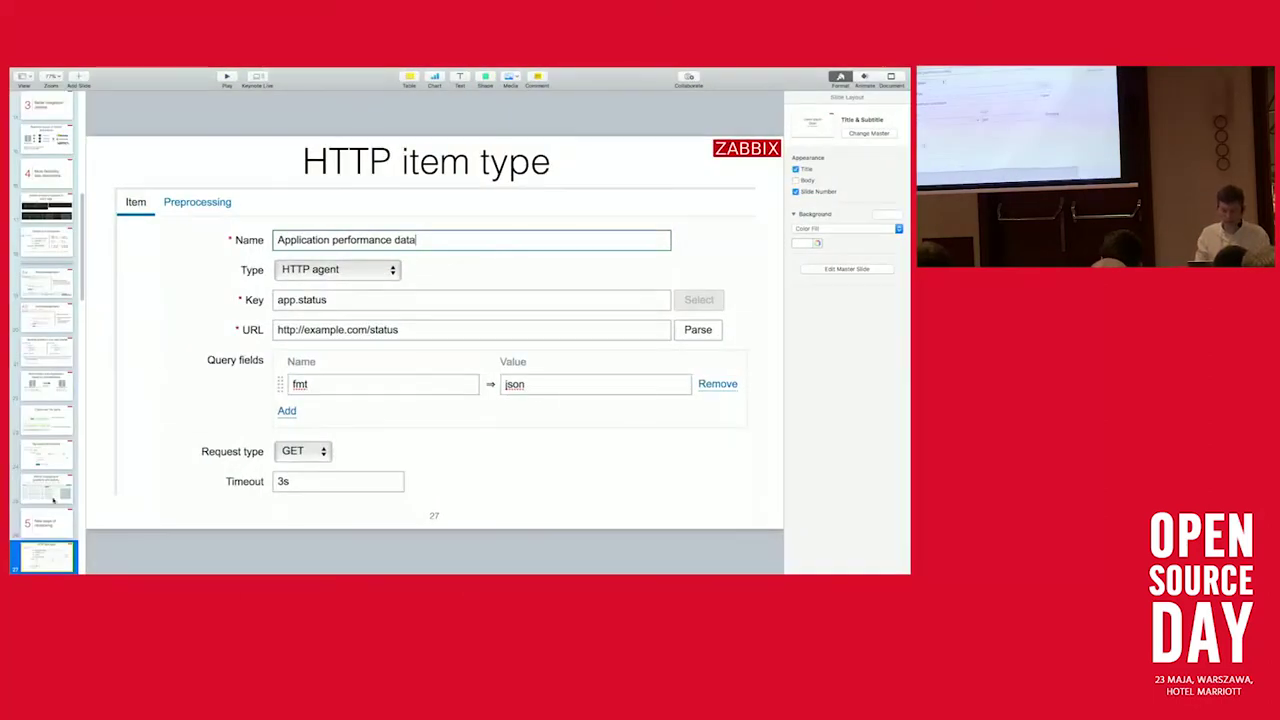
pyautogui.click(226, 78)
pyautogui.press('Right')
pyautogui.press('Right')
pyautogui.press('Right')
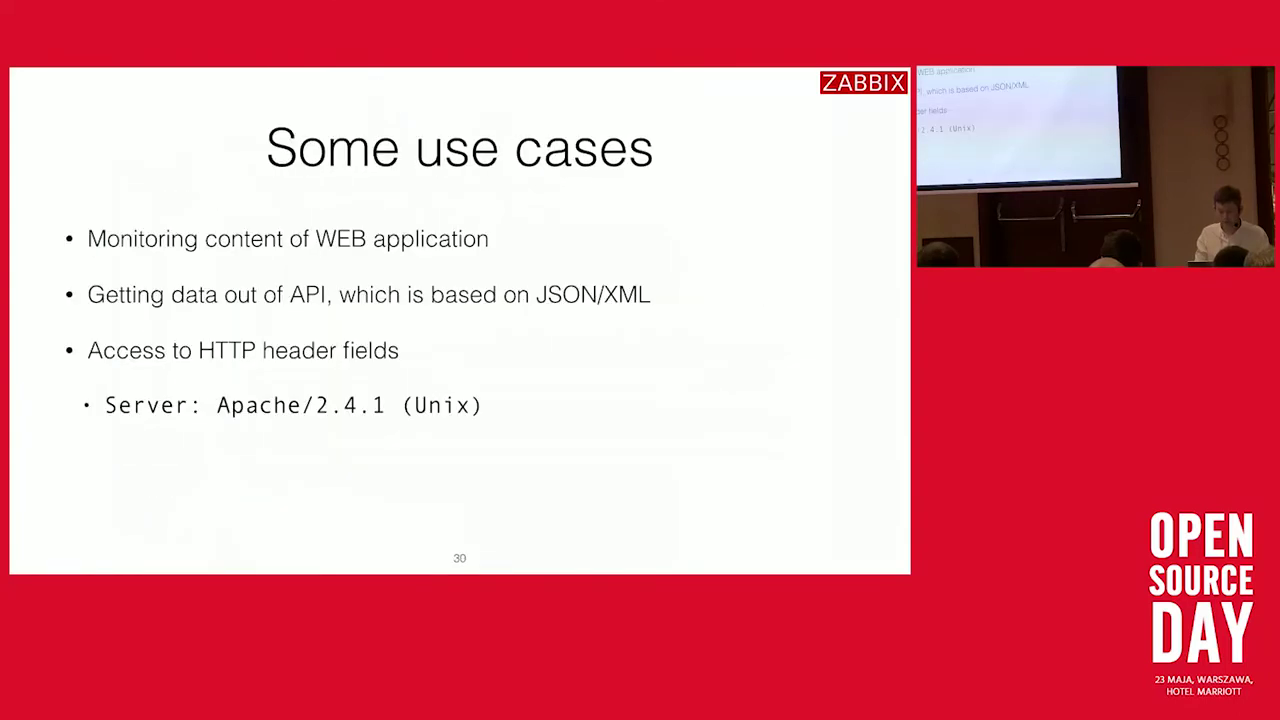
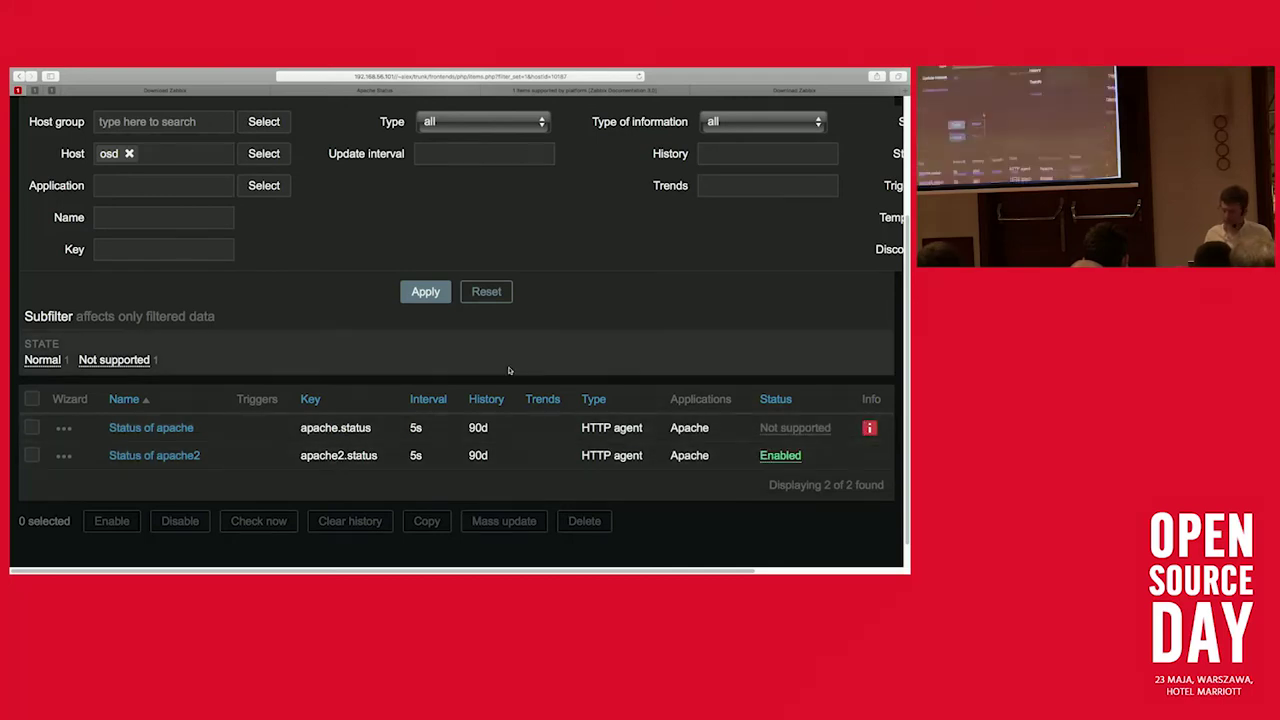
# Step: View the Apache server status page in the browser, enlarged and with fresh data, and highlight its requests/sec figure
pyautogui.scroll(3, 211, 456)
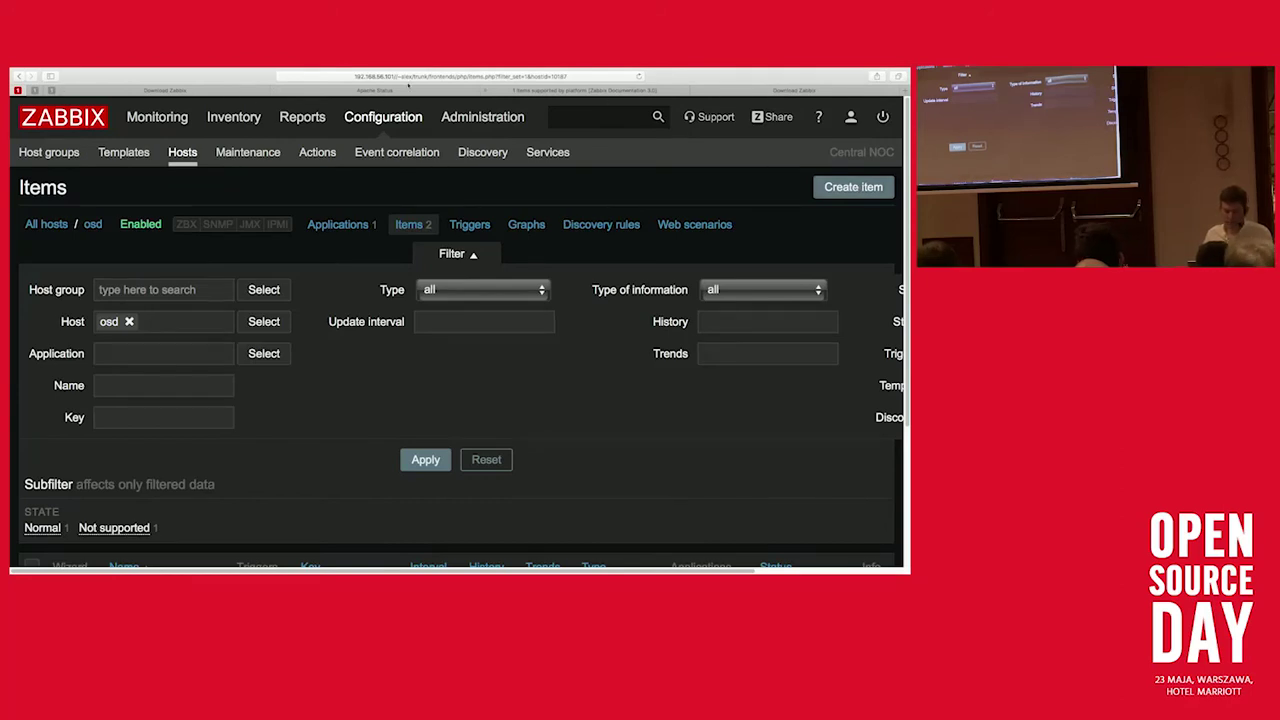
pyautogui.click(339, 104)
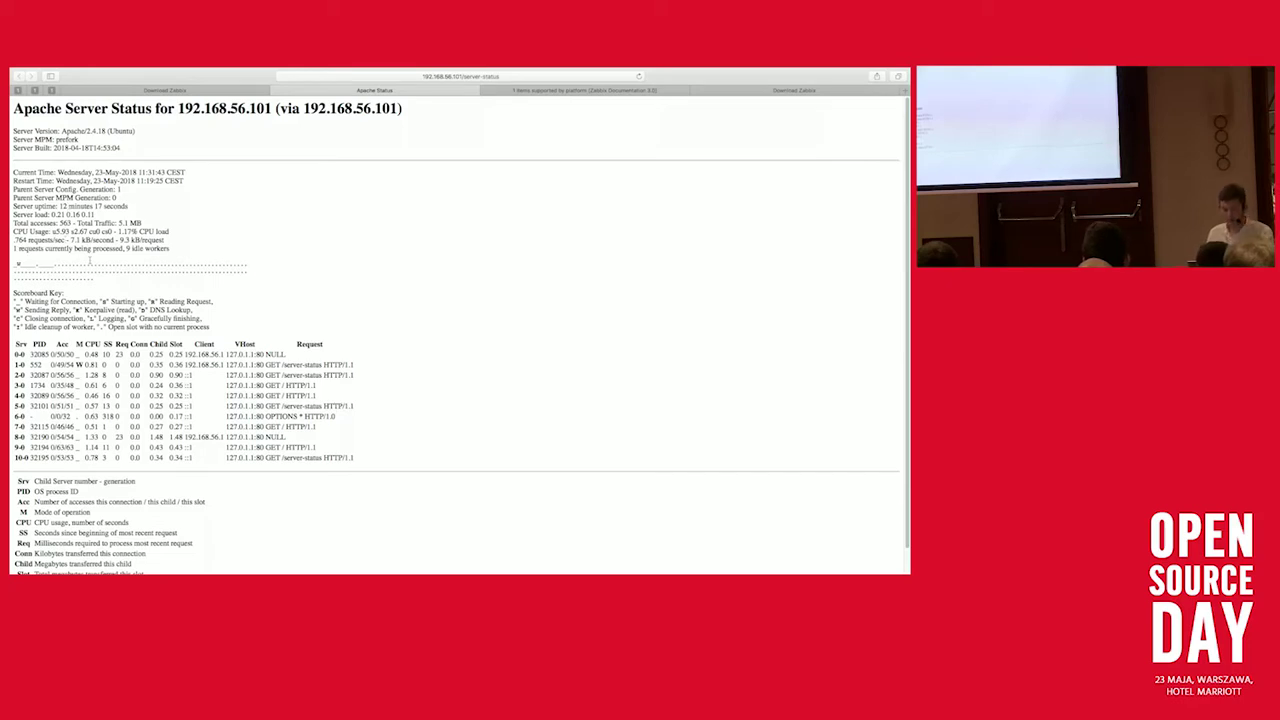
pyautogui.press('super+plus')
pyautogui.press('super+plus')
pyautogui.press('super+plus')
pyautogui.press('super+plus')
pyautogui.press('super+plus')
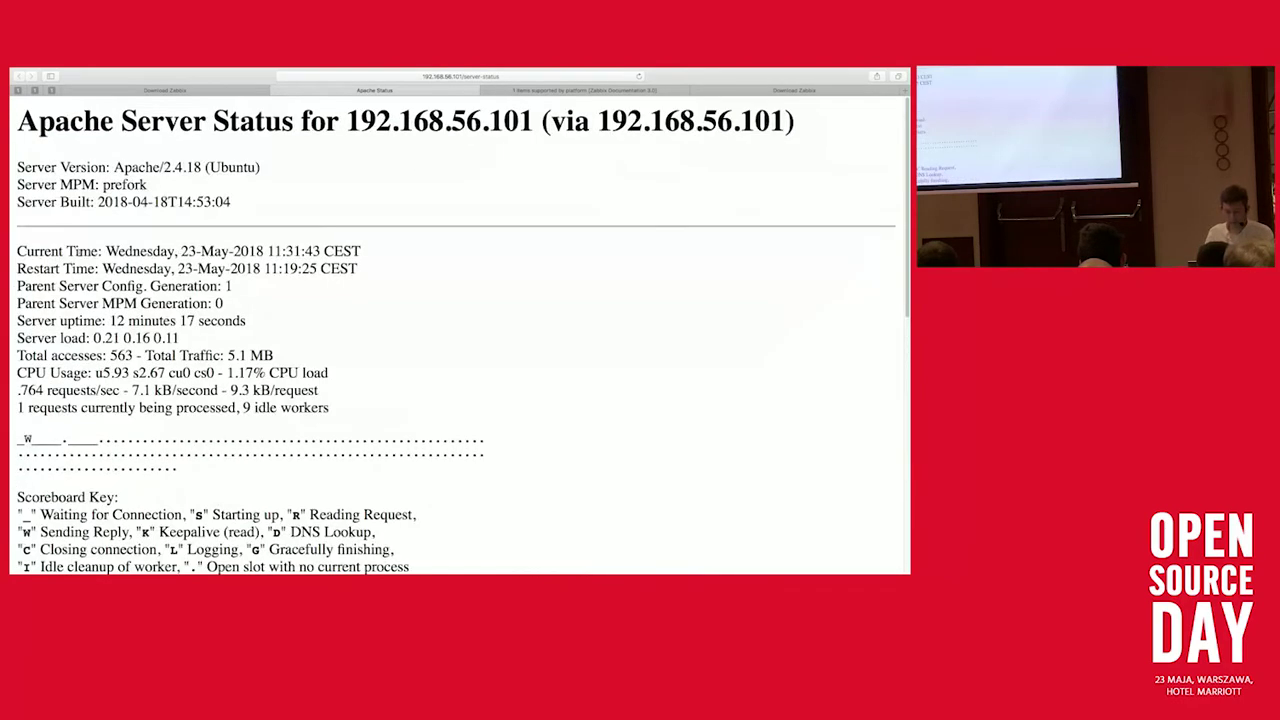
pyautogui.moveTo(17, 390); pyautogui.dragTo(118, 390)
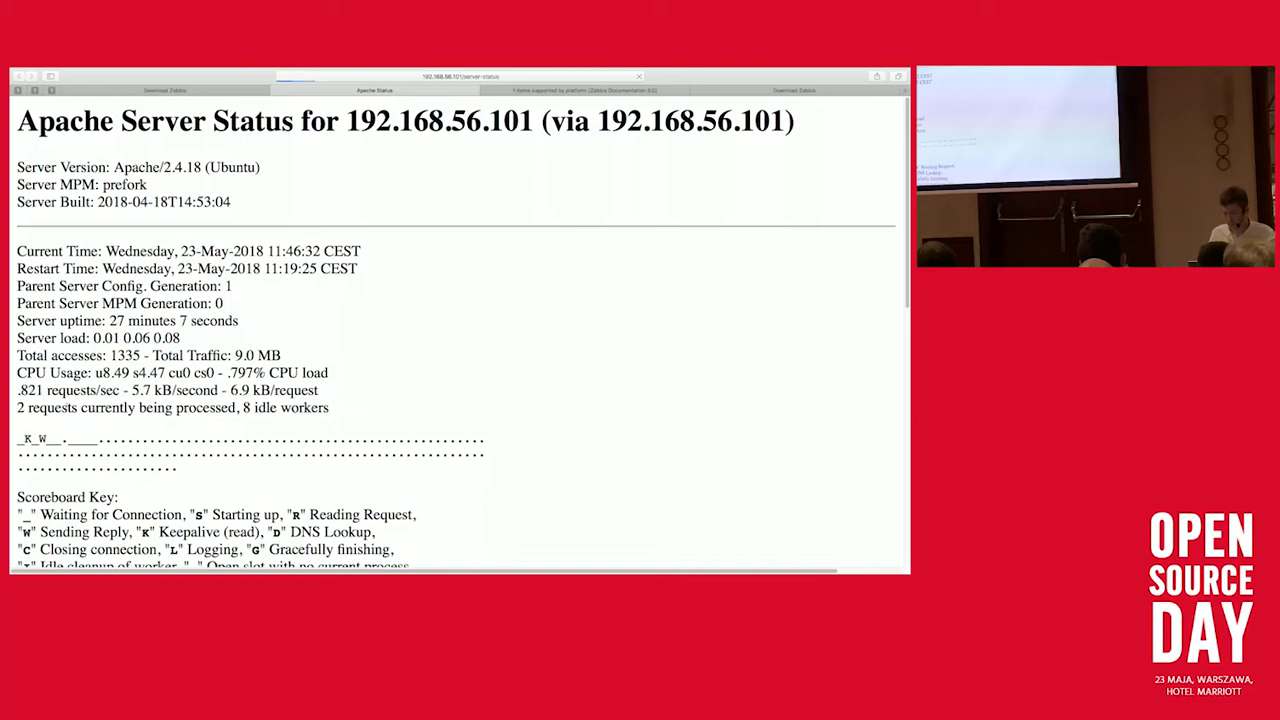
pyautogui.moveTo(17, 390)
pyautogui.mouseDown()
pyautogui.moveTo(64, 390)
pyautogui.moveTo(17, 390)
pyautogui.mouseUp()
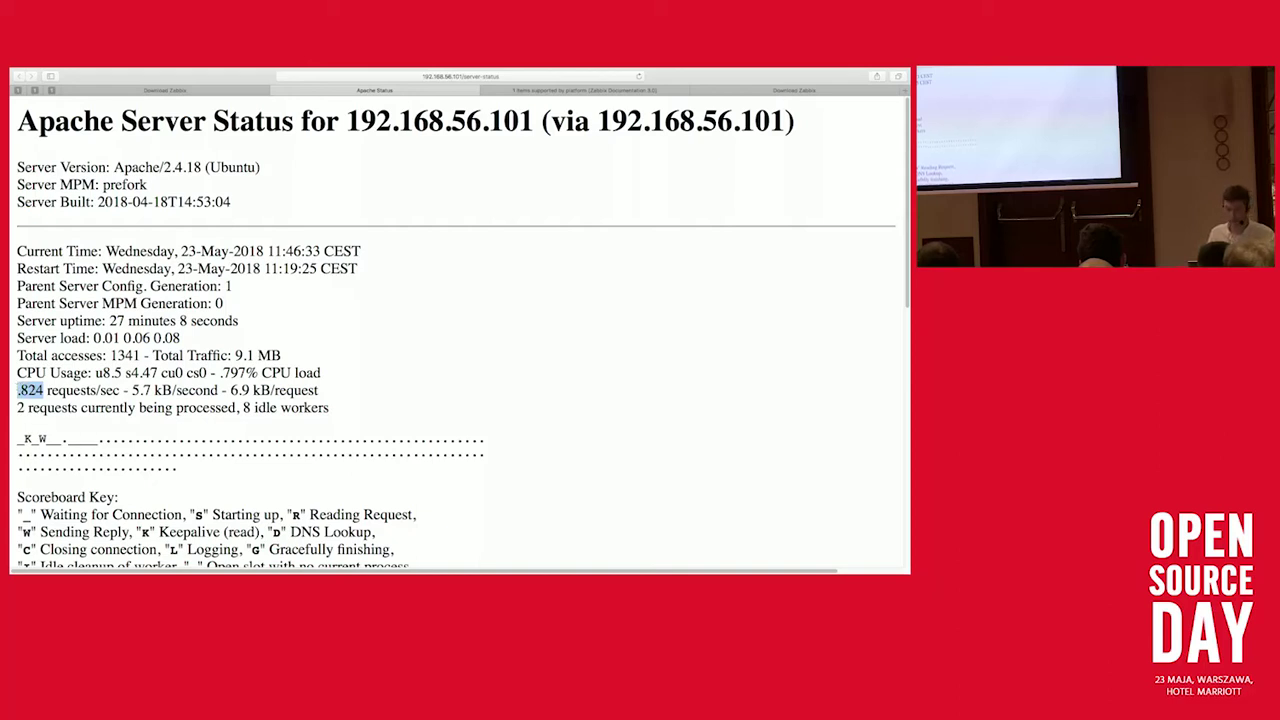
# Step: Start a new item on host osd in Zabbix and name it Apache requests per second
pyautogui.hotkey('ctrl', 'shift', 'Tab')
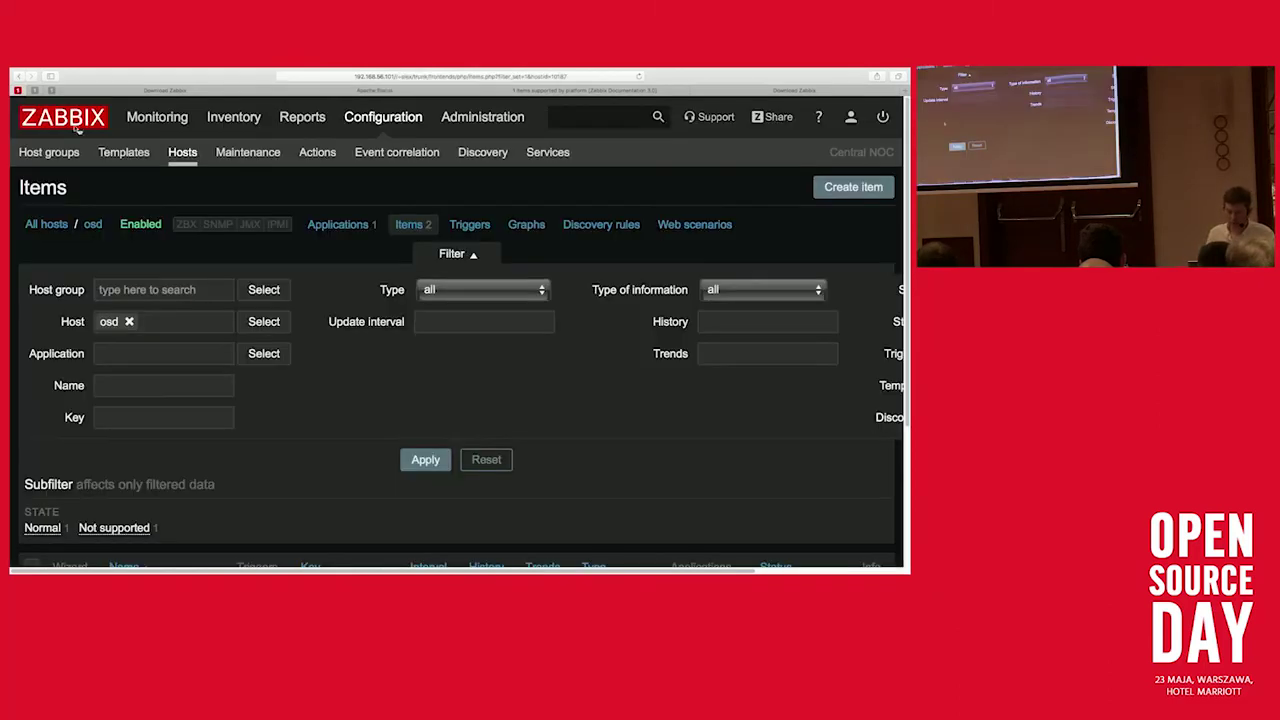
pyautogui.scroll(-5, 390, 392)
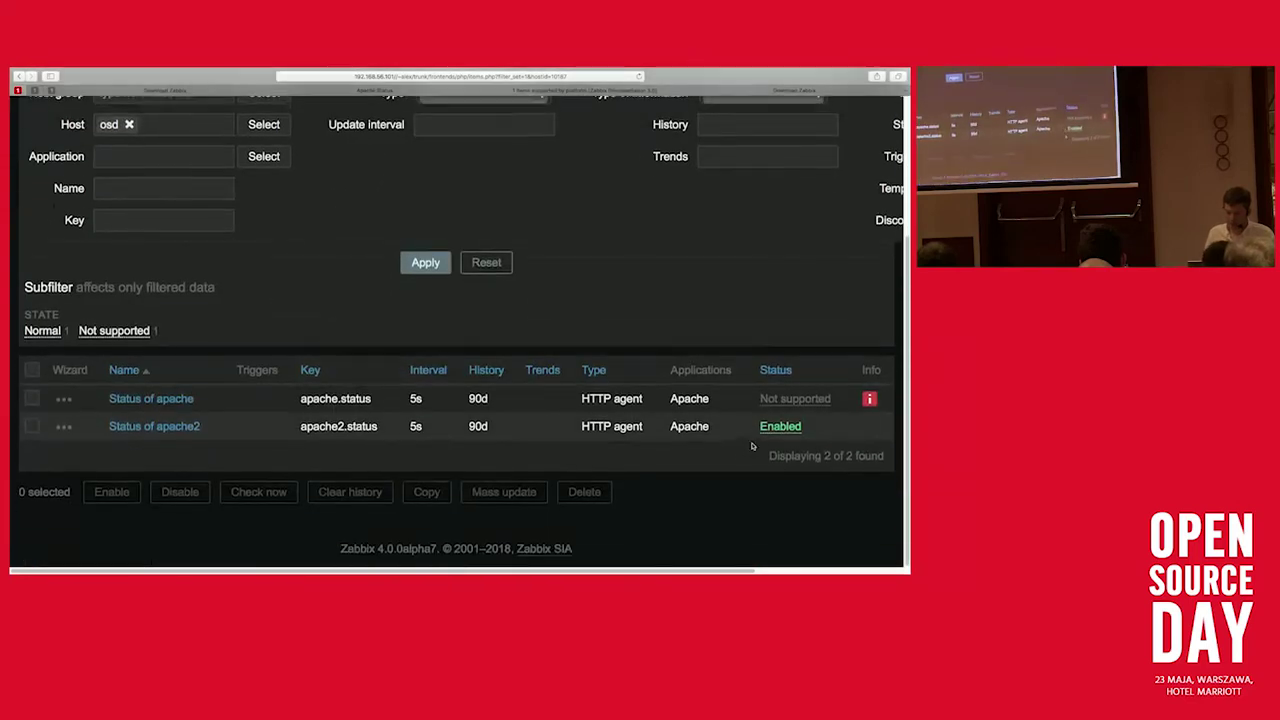
pyautogui.scroll(3, 752, 446)
pyautogui.scroll(2, 752, 446)
pyautogui.click(852, 186)
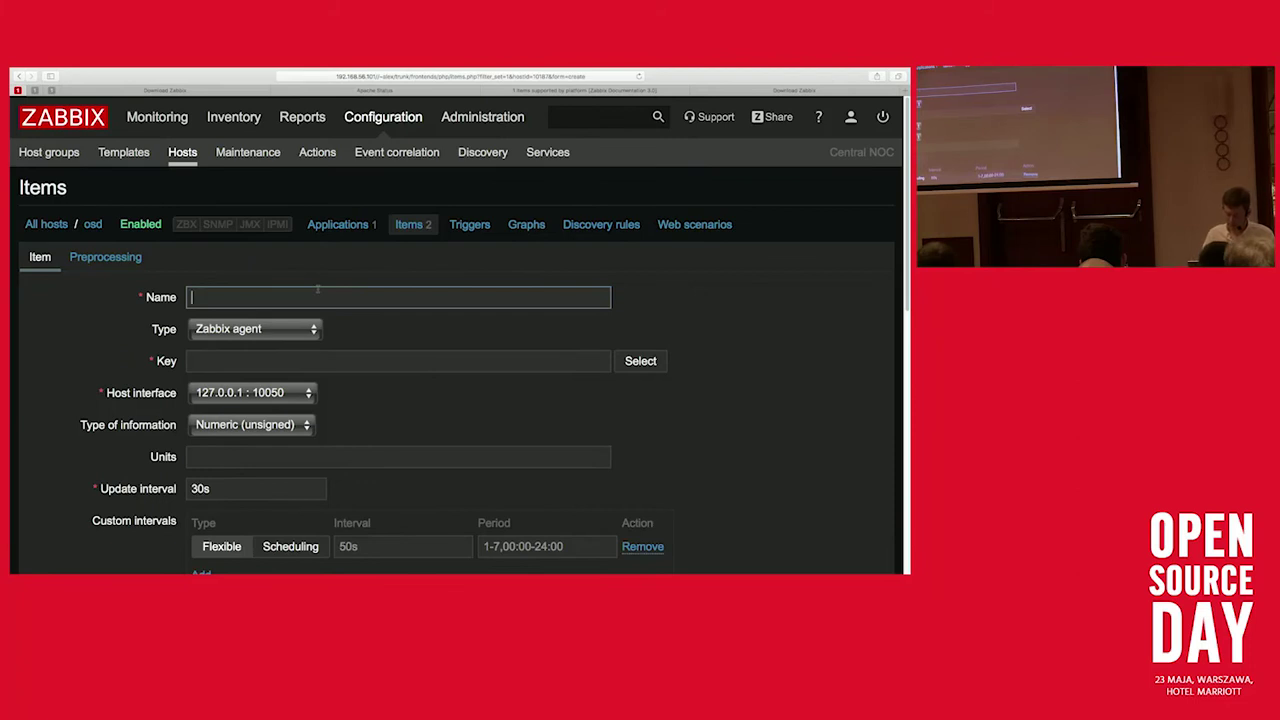
pyautogui.write('Apache ')
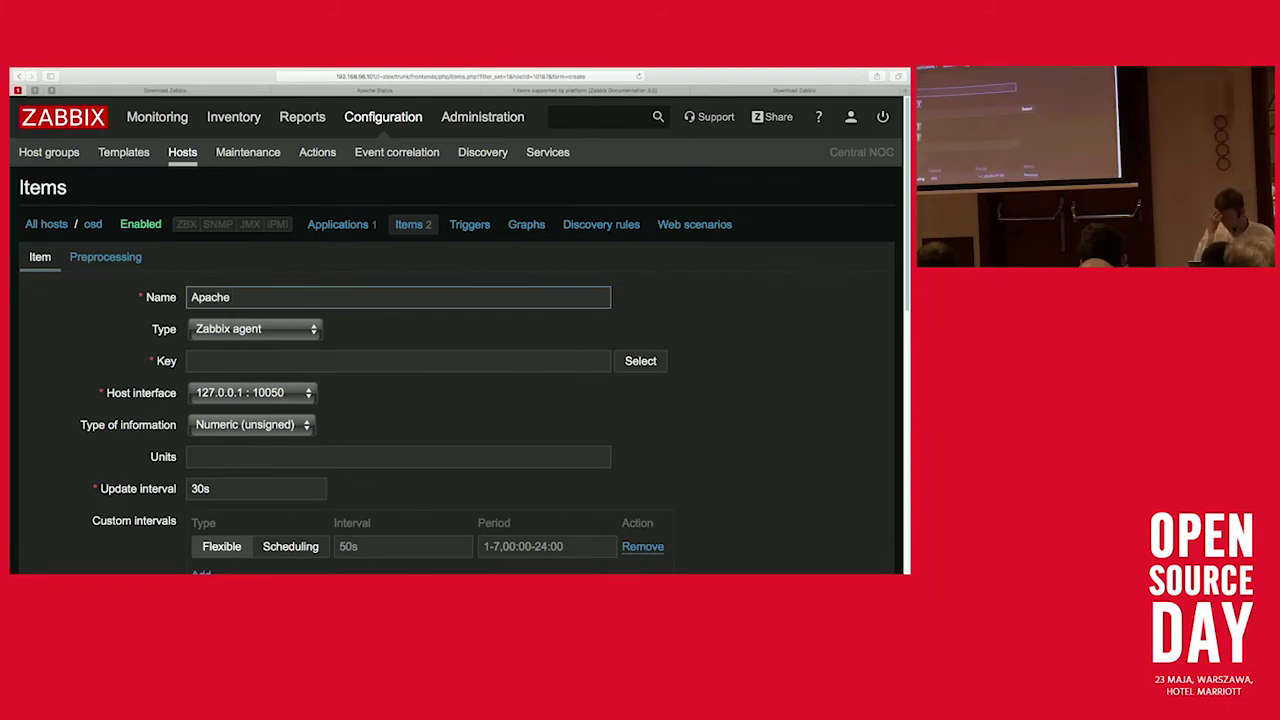
pyautogui.write('reque')
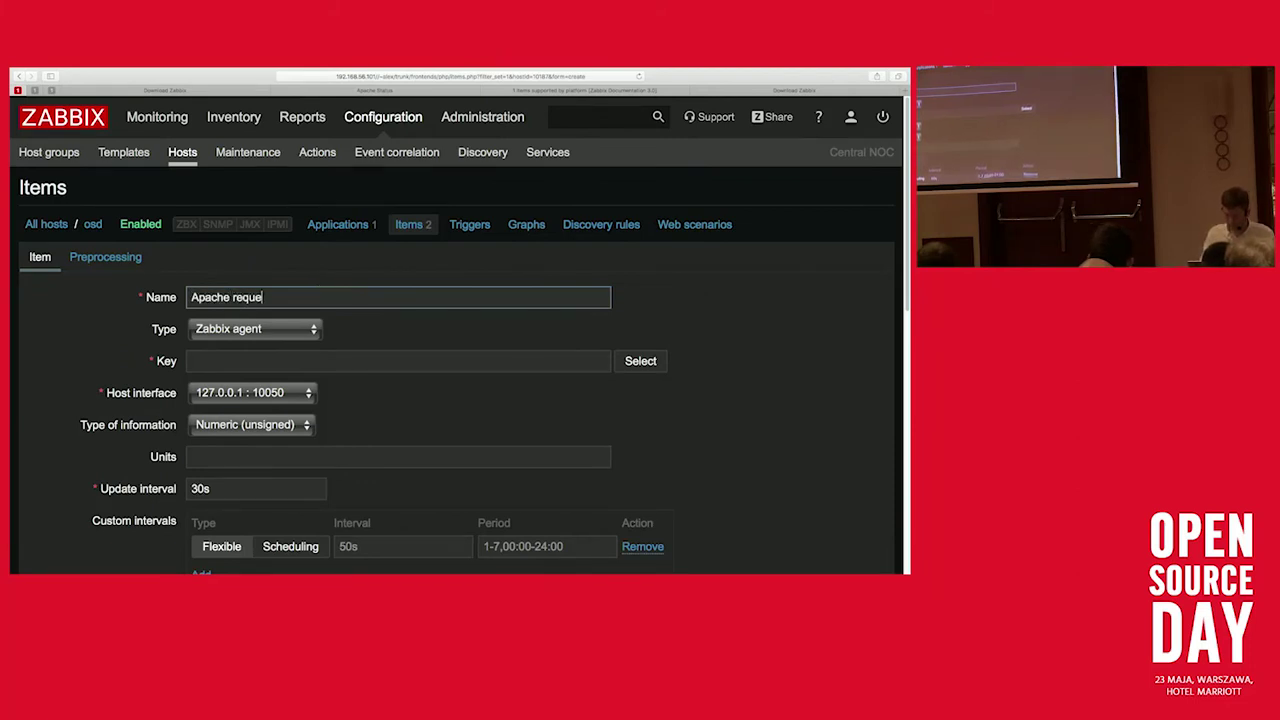
pyautogui.write('sts per second')
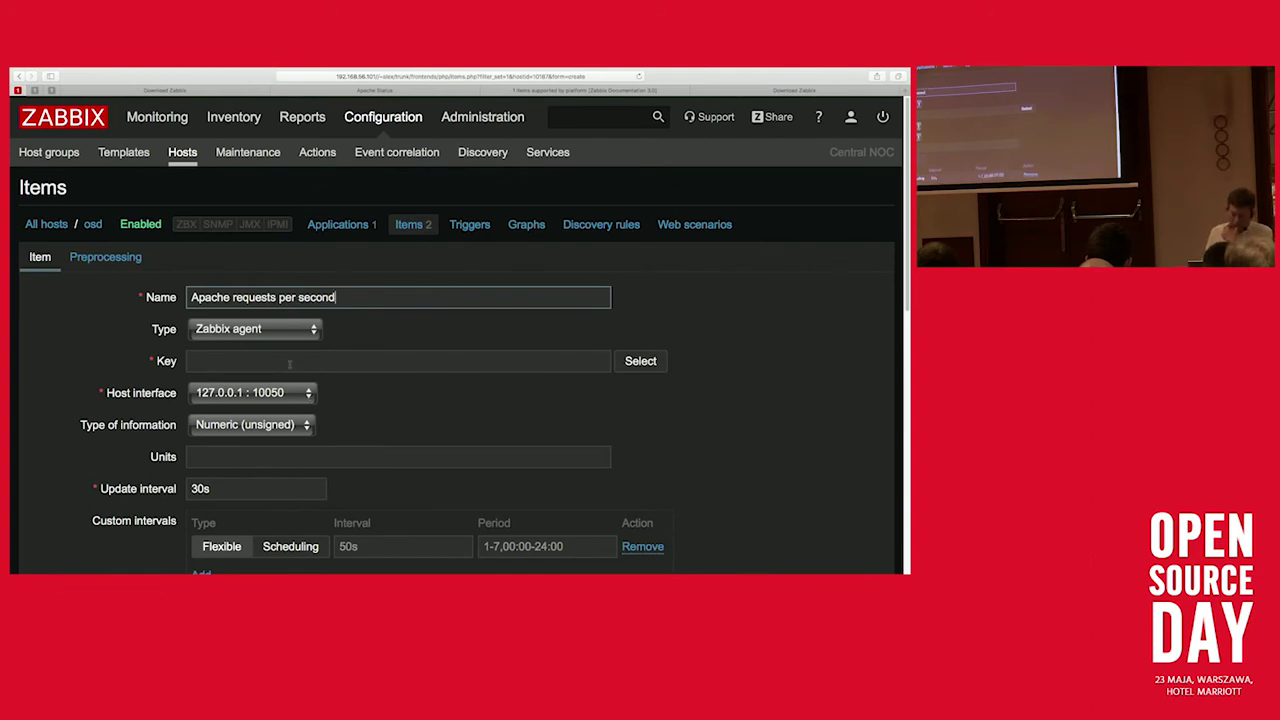
# Step: Make the new item a Dependent item with Status of apache2 as its master item
pyautogui.click(283, 337)
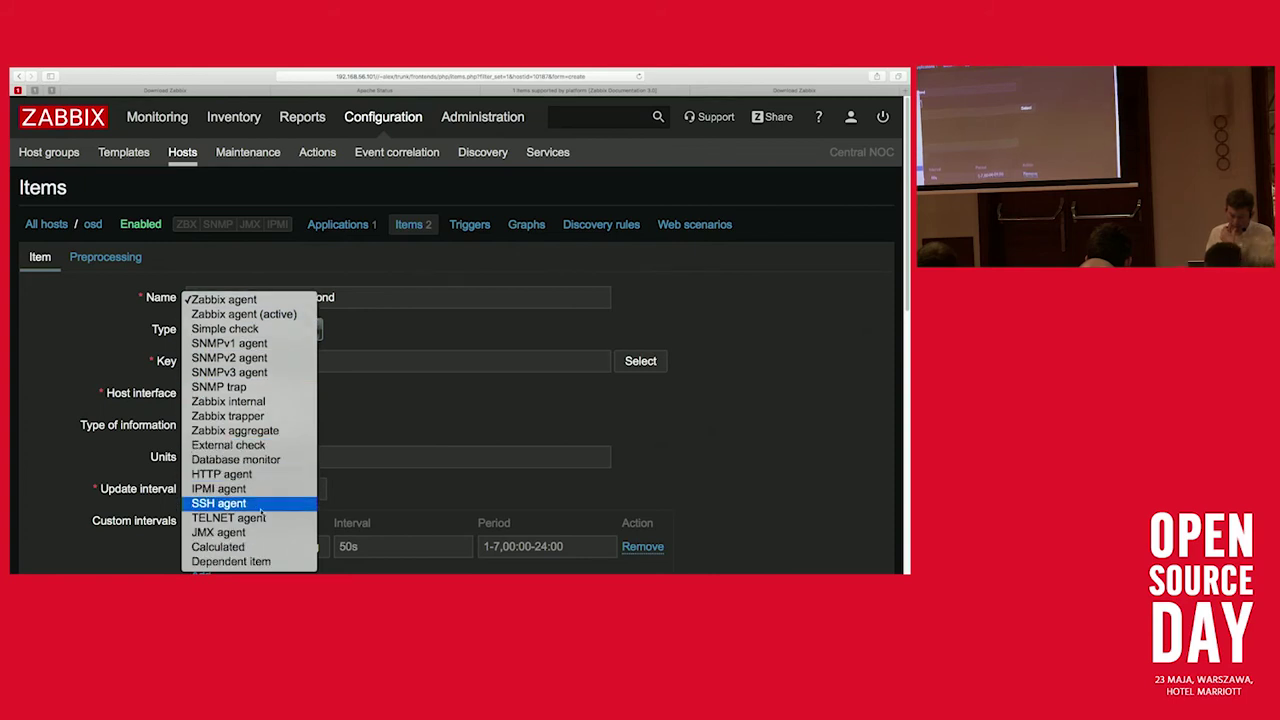
pyautogui.click(252, 563)
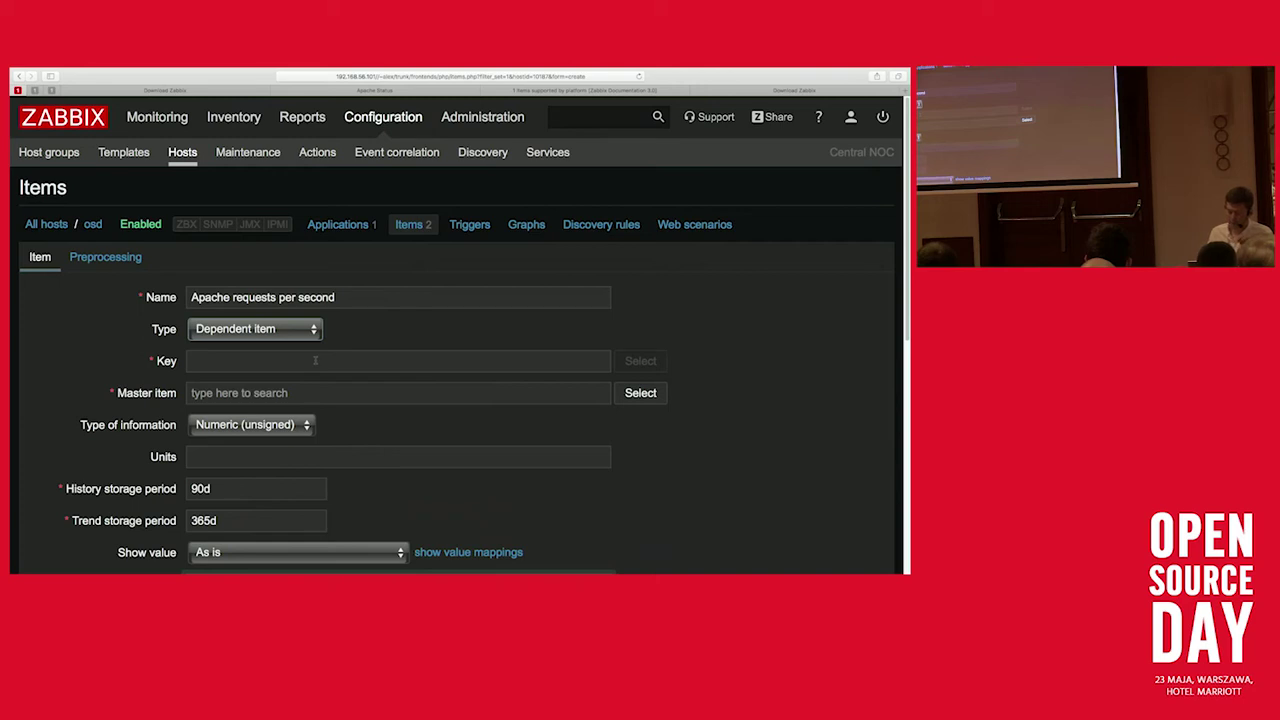
pyautogui.click(293, 394)
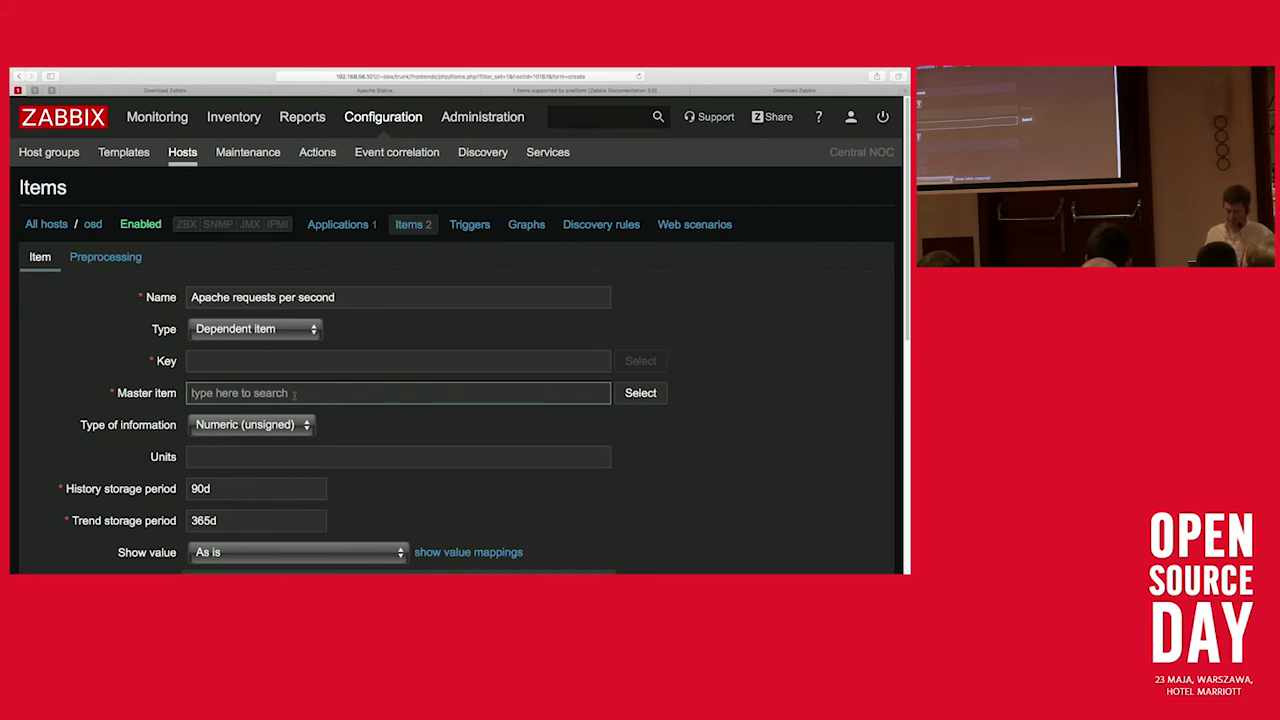
pyautogui.write('apa')
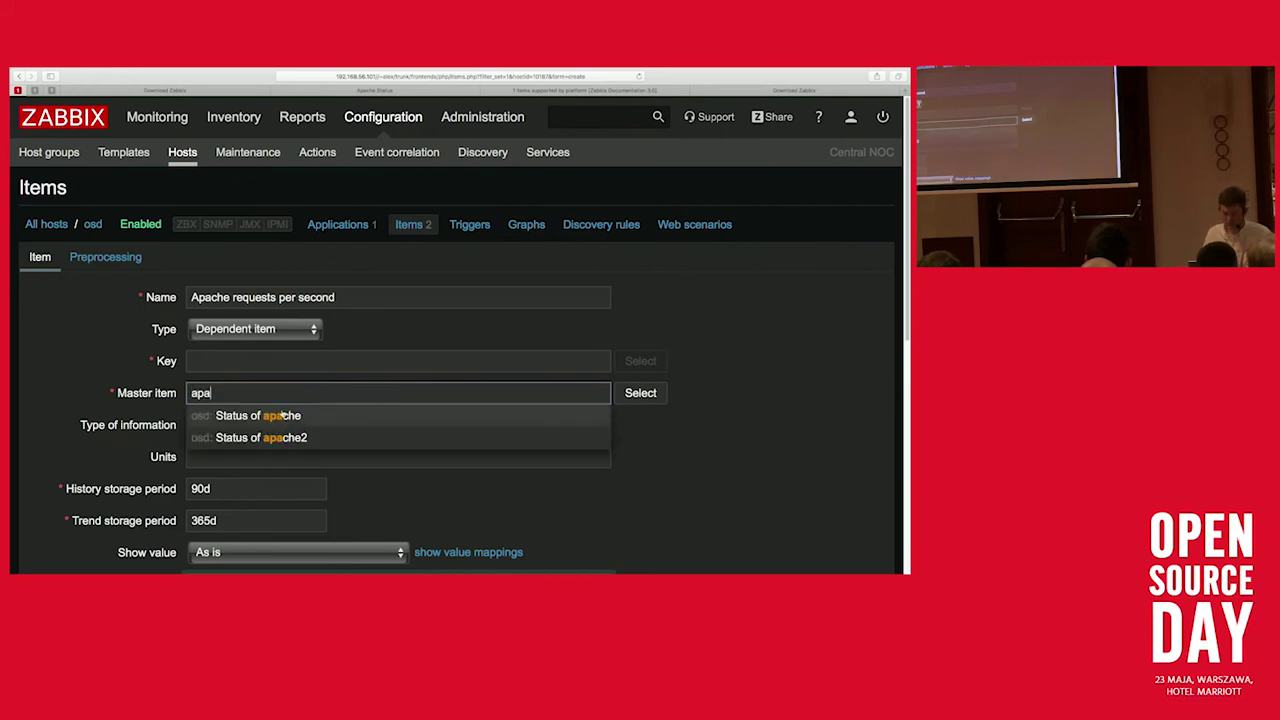
pyautogui.click(264, 438)
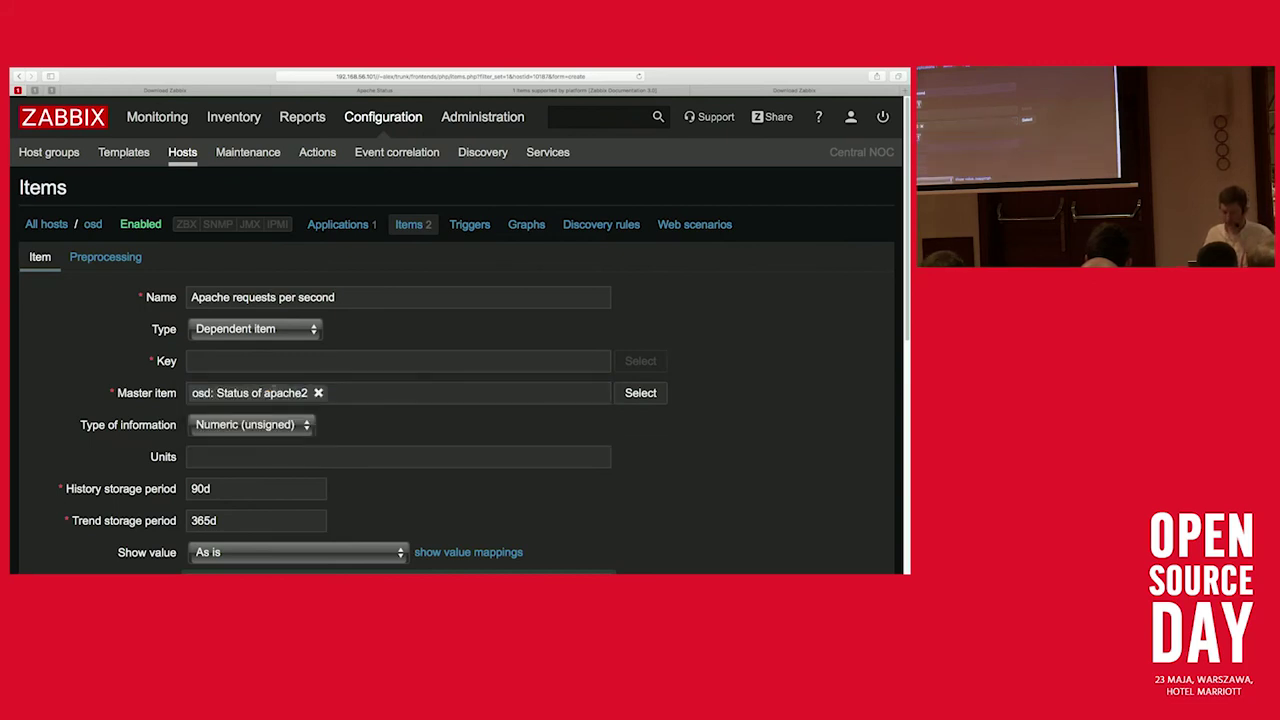
# Step: Set the new item's key to apache.qps
pyautogui.click(256, 364)
pyautogui.write('apache.')
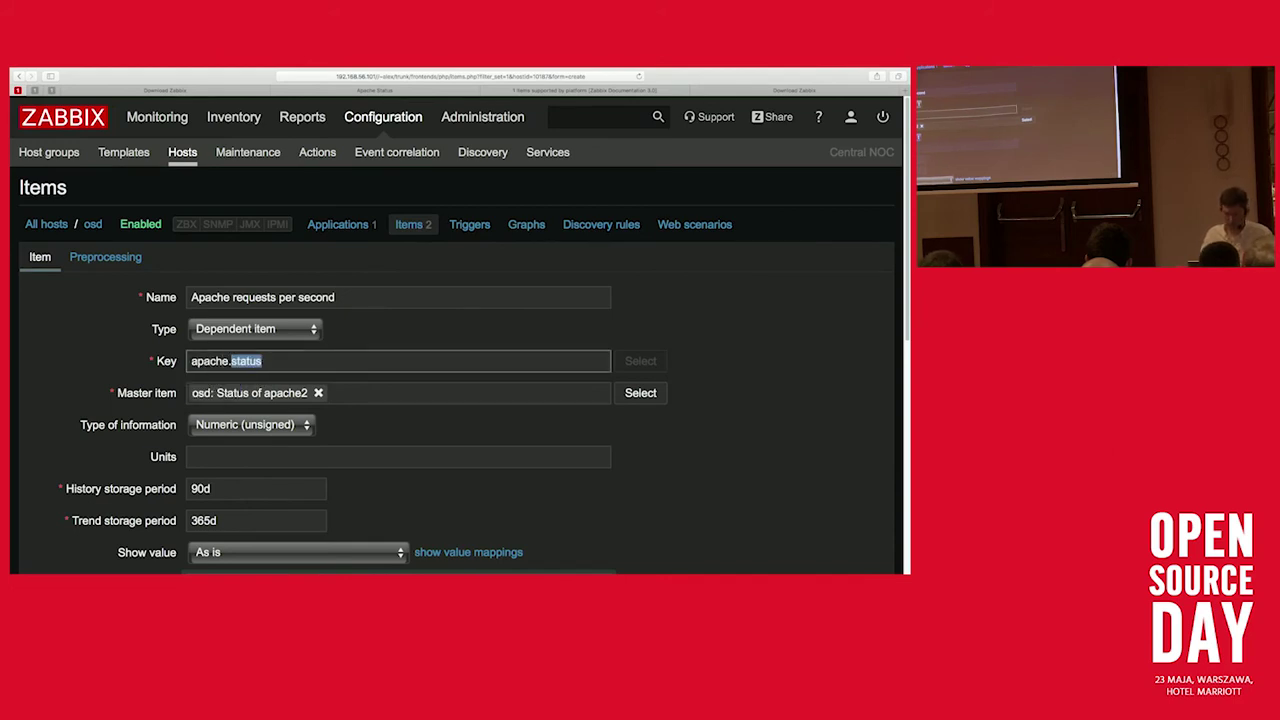
pyautogui.write('rp')
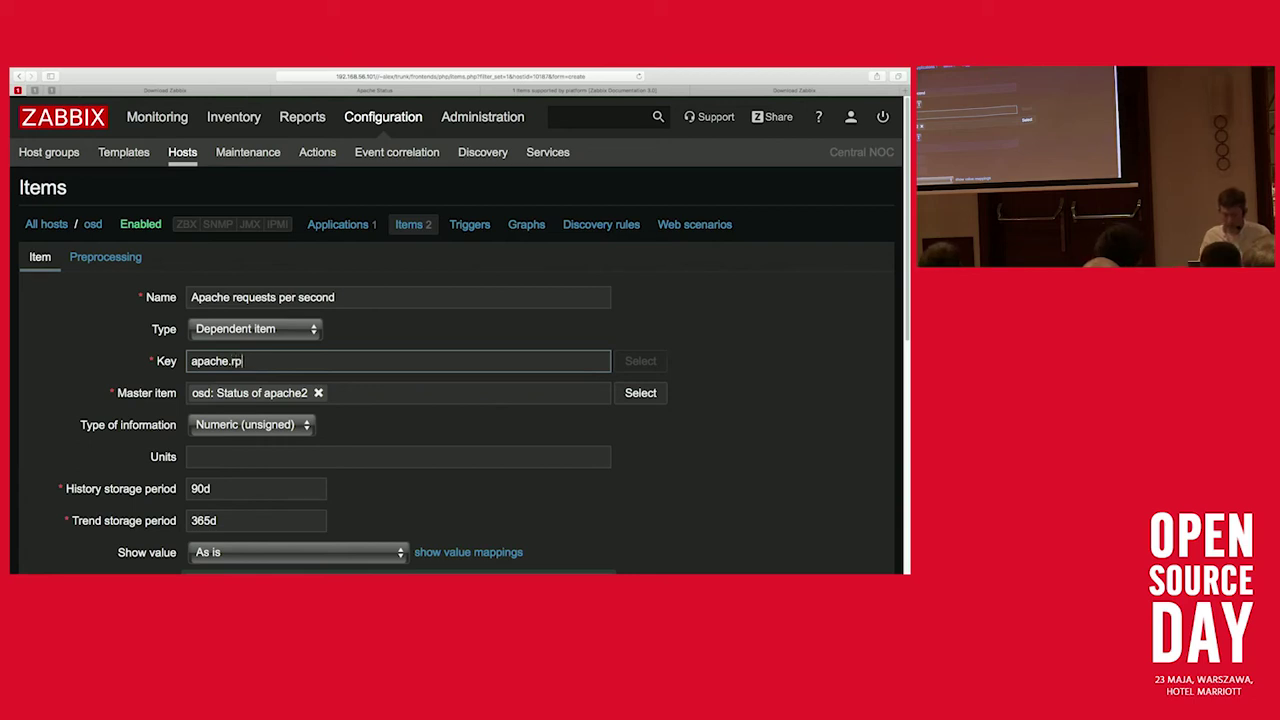
pyautogui.write('q')
pyautogui.press('BackSpace')
pyautogui.write('s')
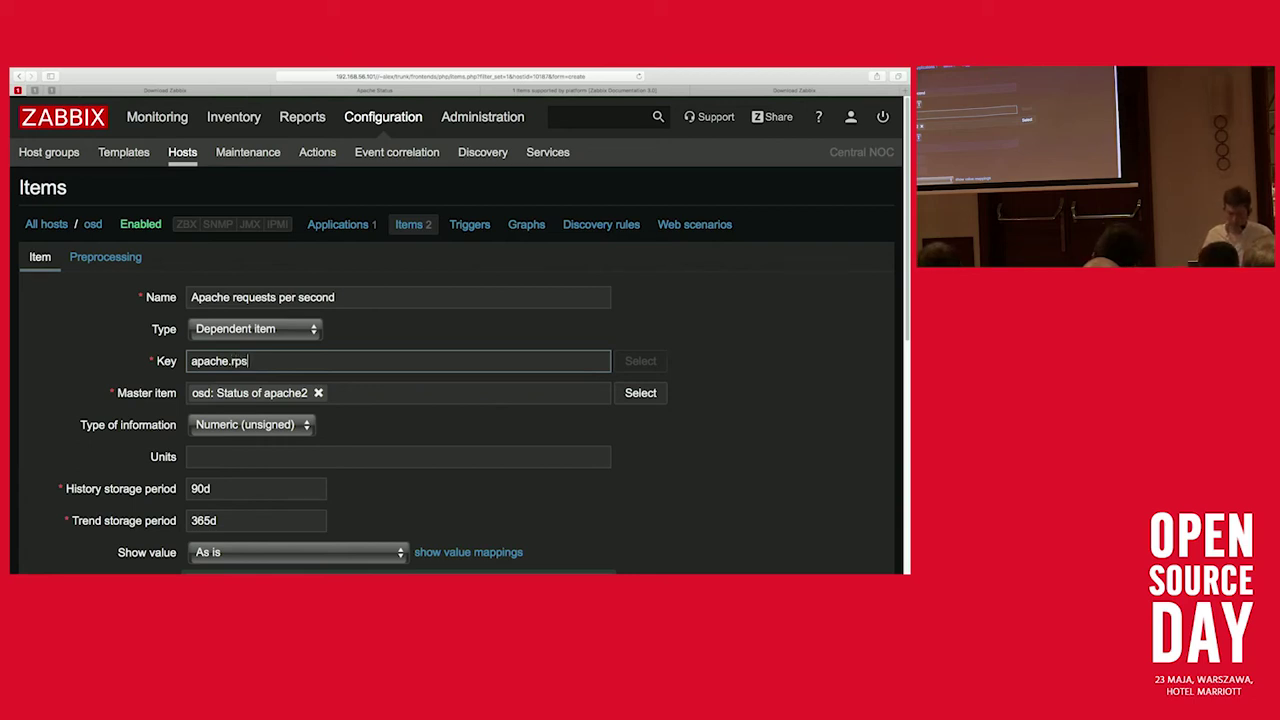
pyautogui.click(236, 360)
pyautogui.press('BackSpace')
pyautogui.write('q')
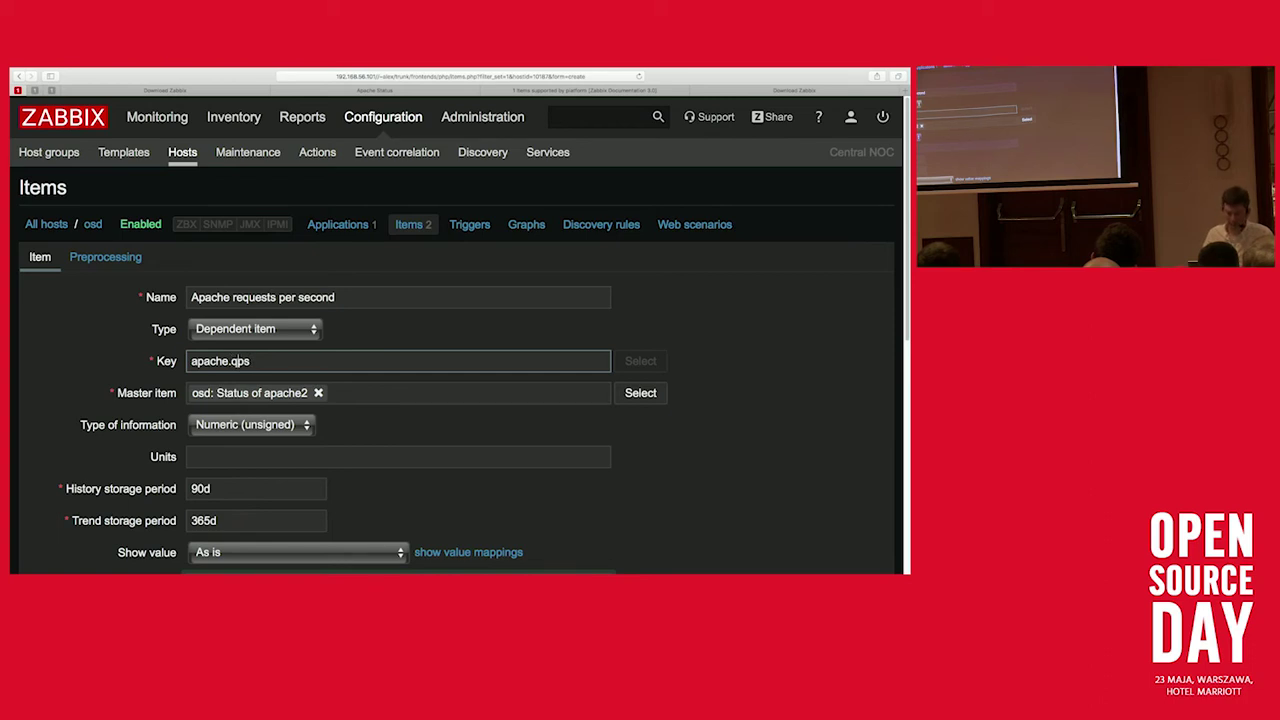
# Step: Set the Apache requests per second item's units to !qps
pyautogui.click(229, 459)
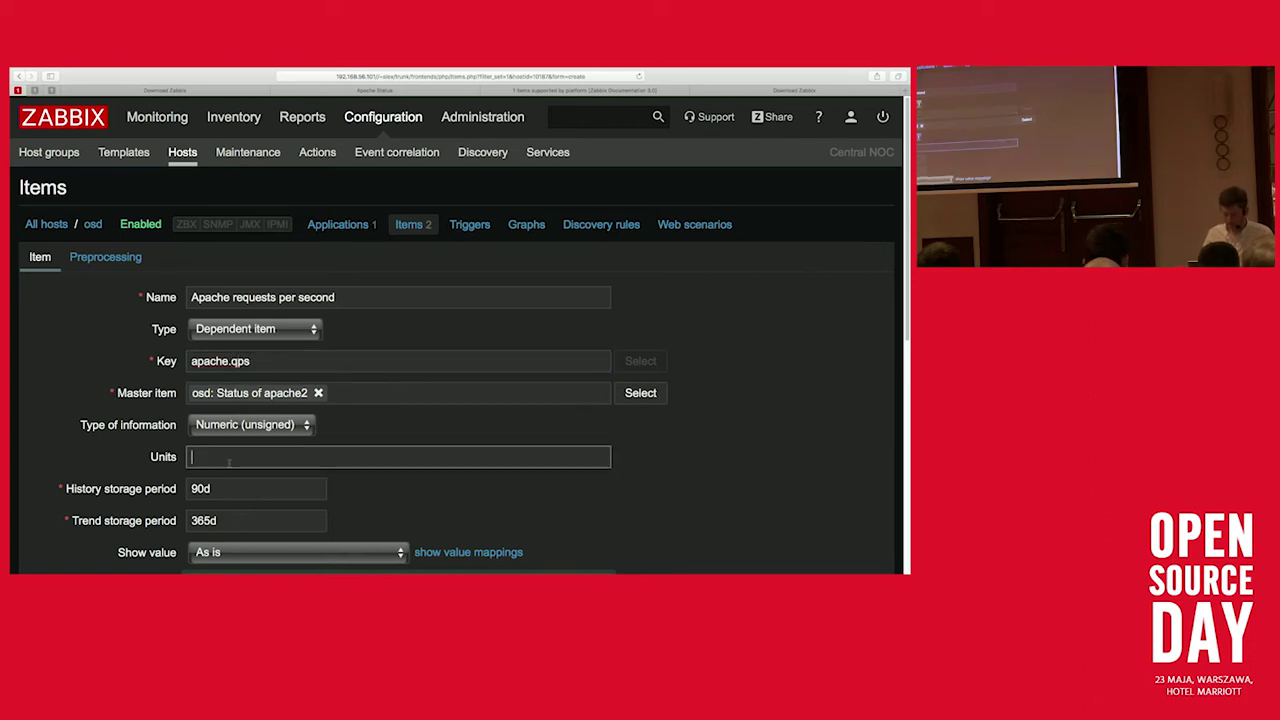
pyautogui.write('qps')
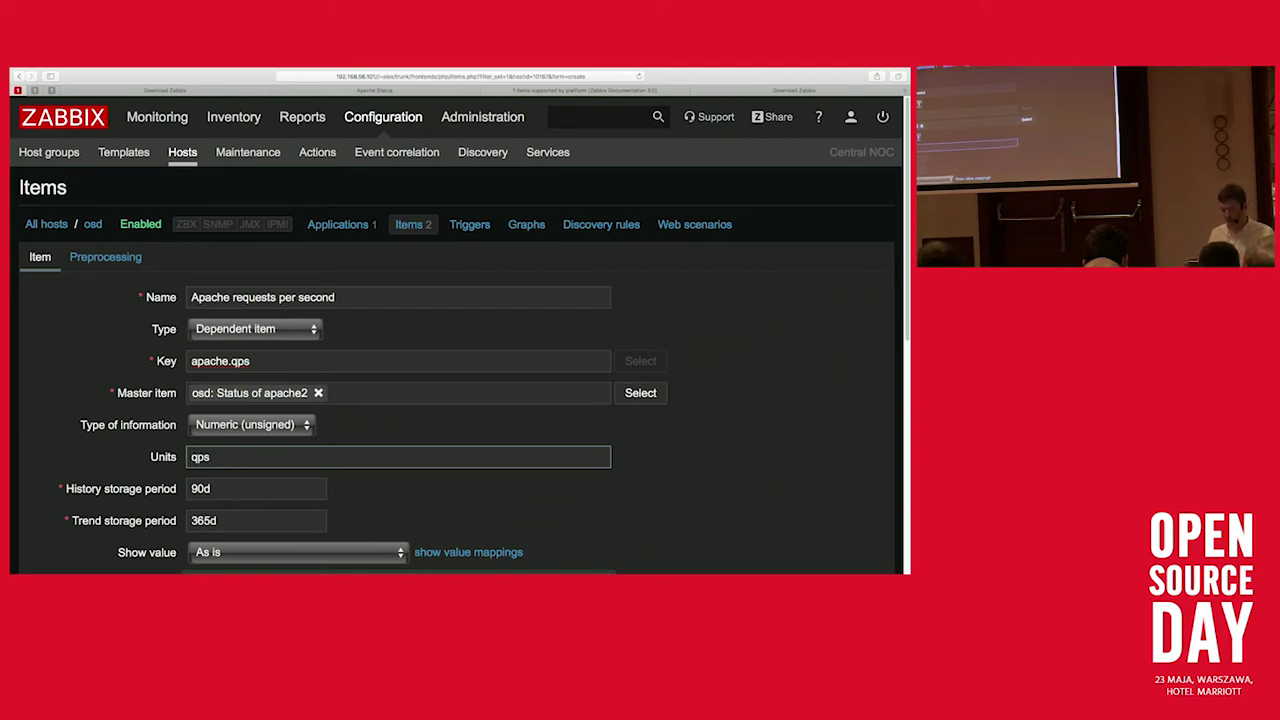
pyautogui.write('!')
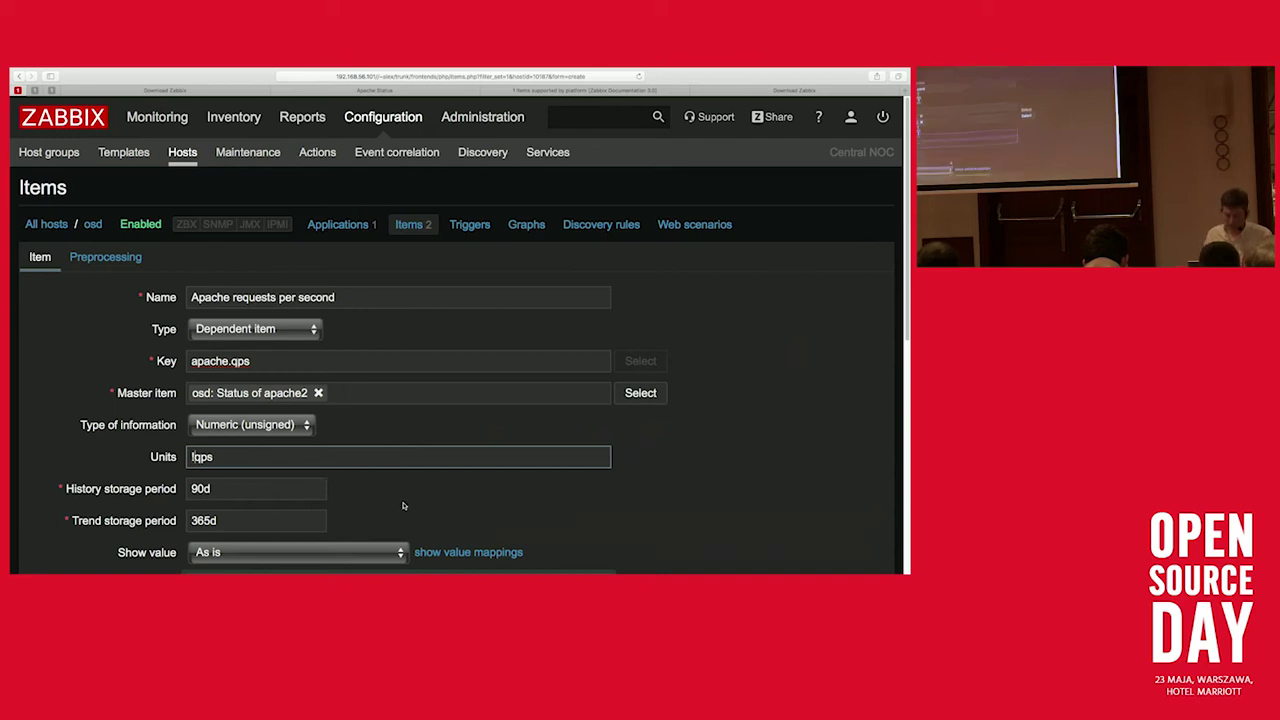
pyautogui.scroll(-2, 320, 480)
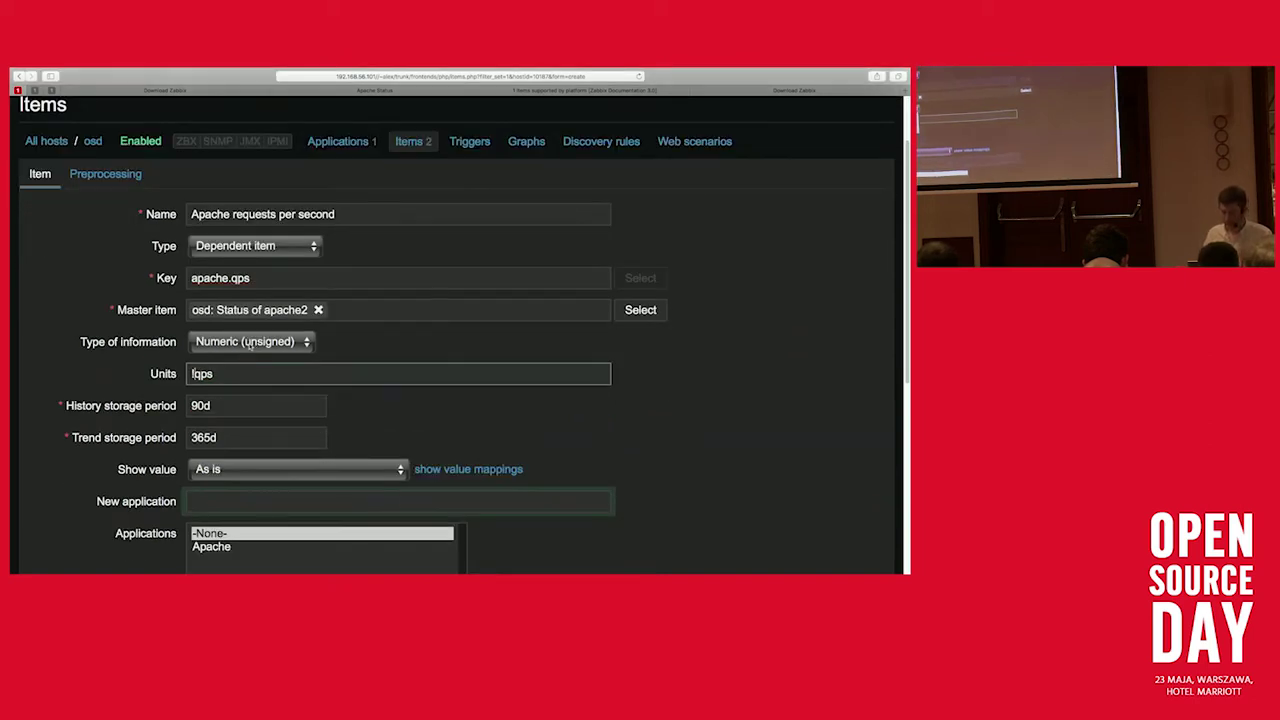
# Step: Set the item's type of information to Numeric (float) and check the requests/sec value on the Apache status page
pyautogui.click(251, 343)
pyautogui.click(247, 357)
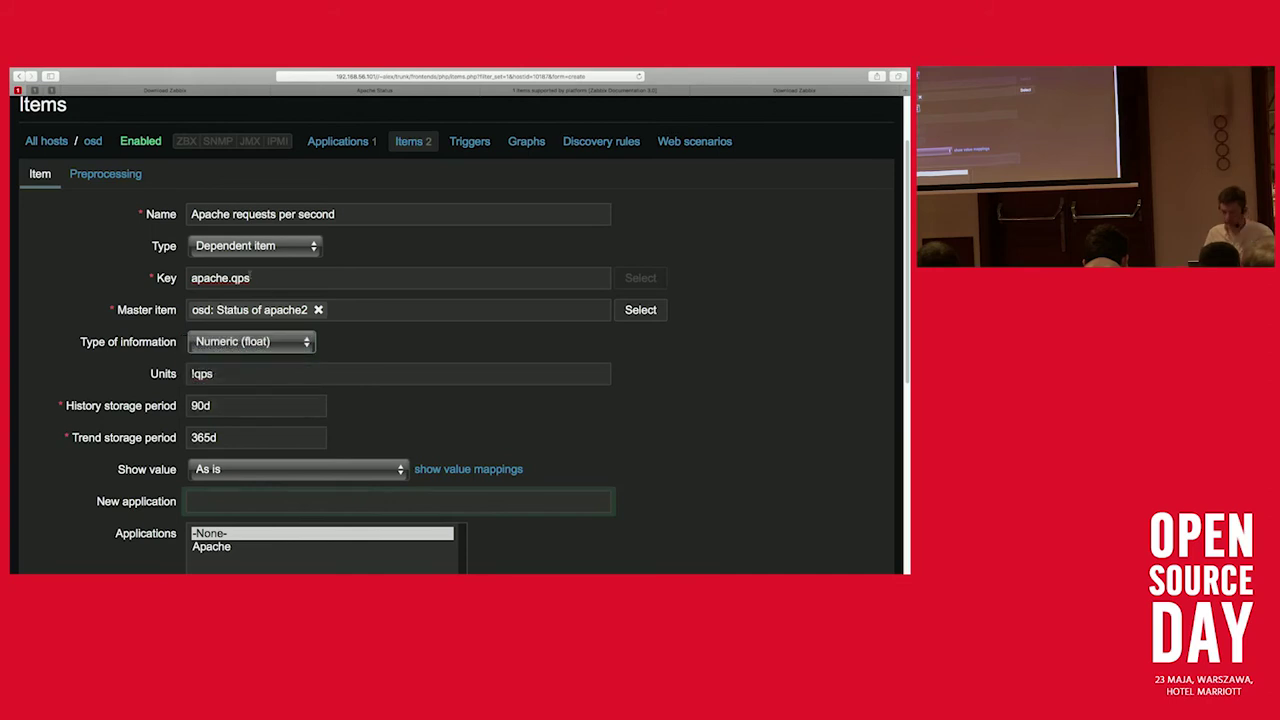
pyautogui.click(402, 93)
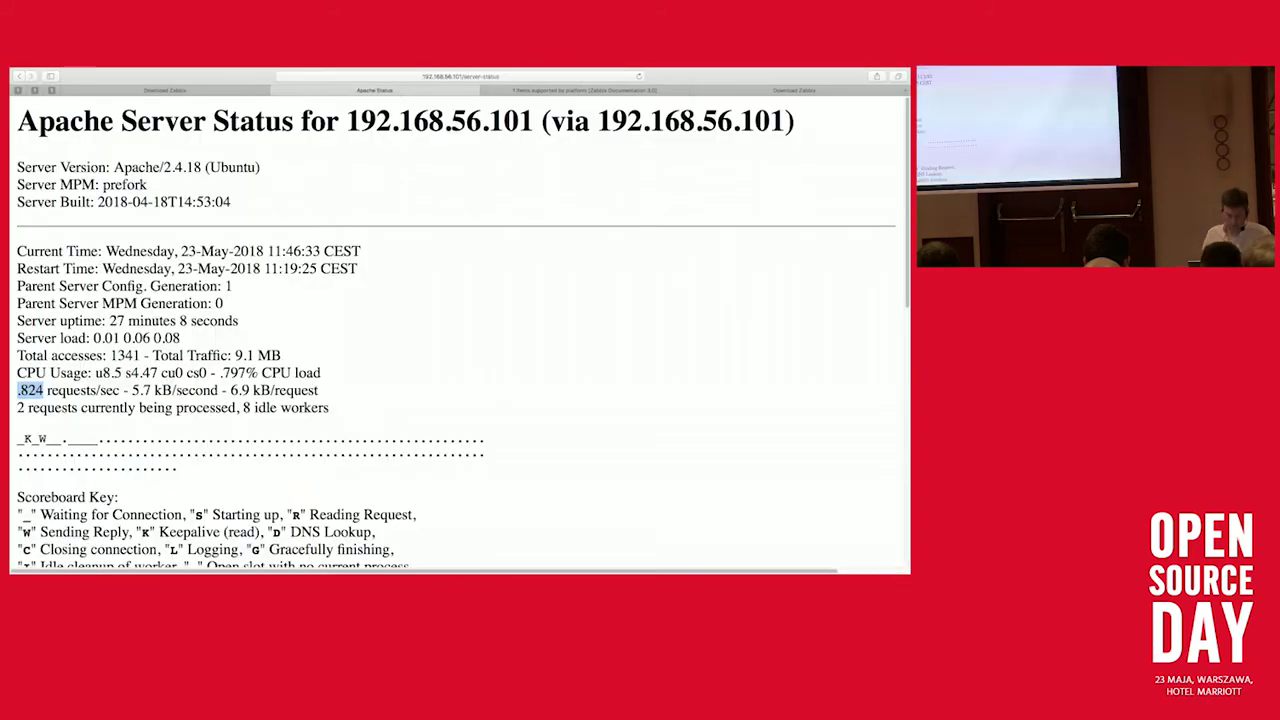
pyautogui.click(30, 390)
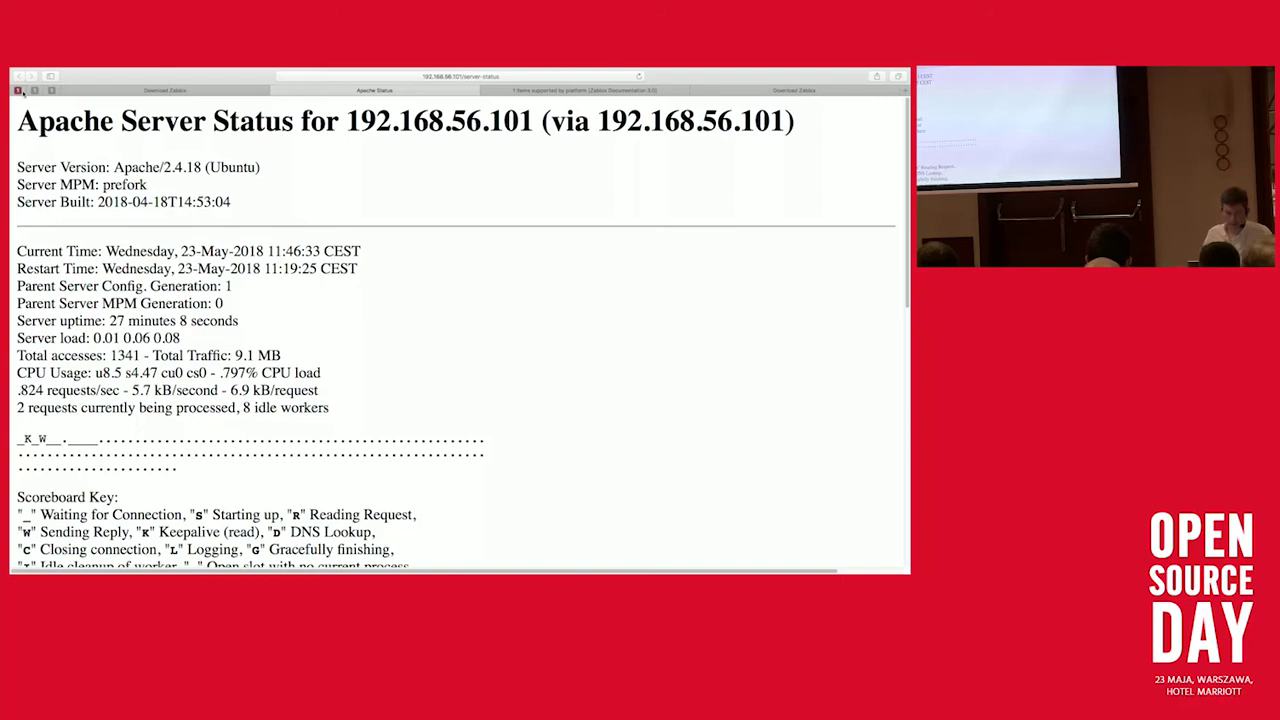
pyautogui.hotkey('ctrl', 'shift', 'Tab')
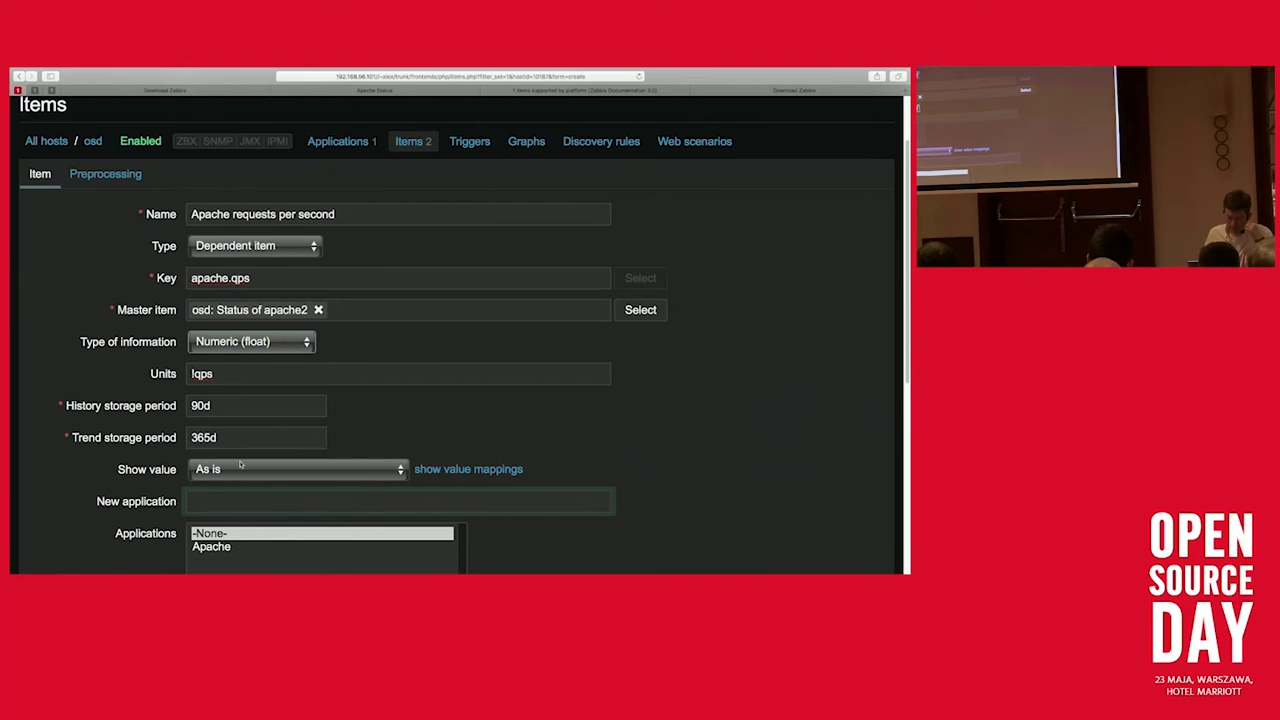
# Step: Assign the item to the Apache application and add a Regular expression preprocessing step to it
pyautogui.scroll(-3, 152, 491)
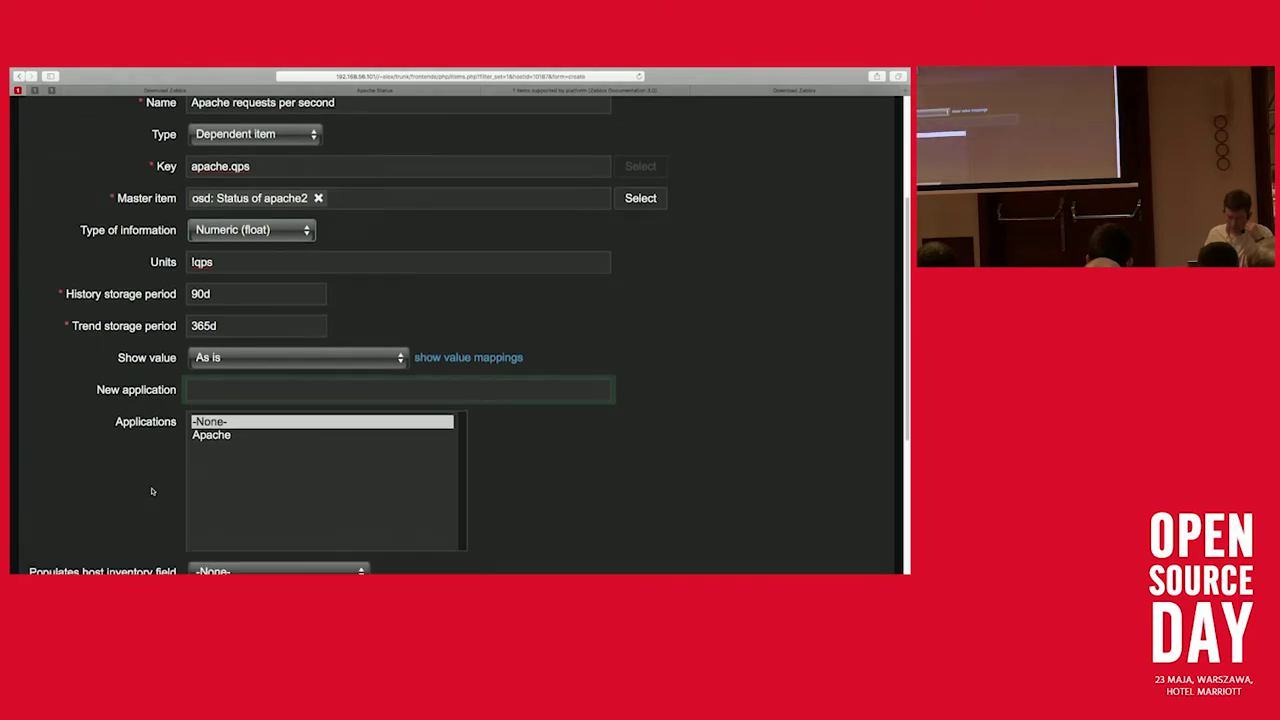
pyautogui.click(210, 435)
pyautogui.scroll(5, 100, 313)
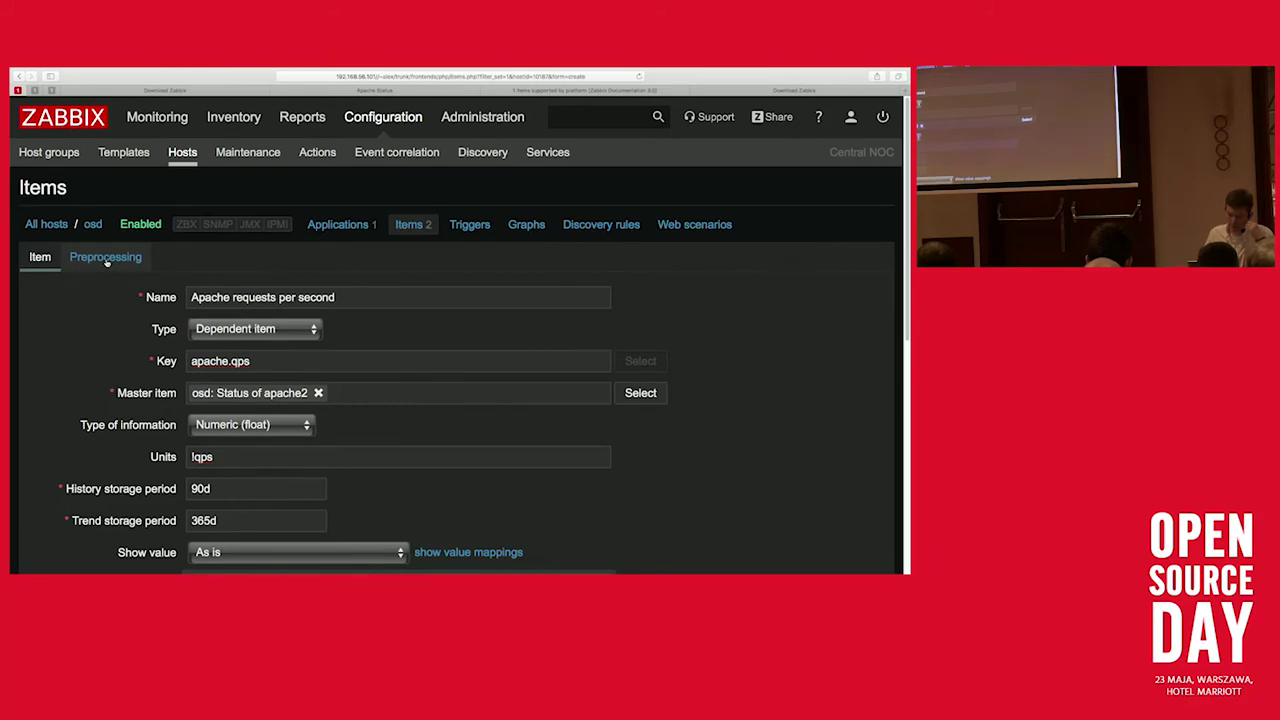
pyautogui.click(106, 258)
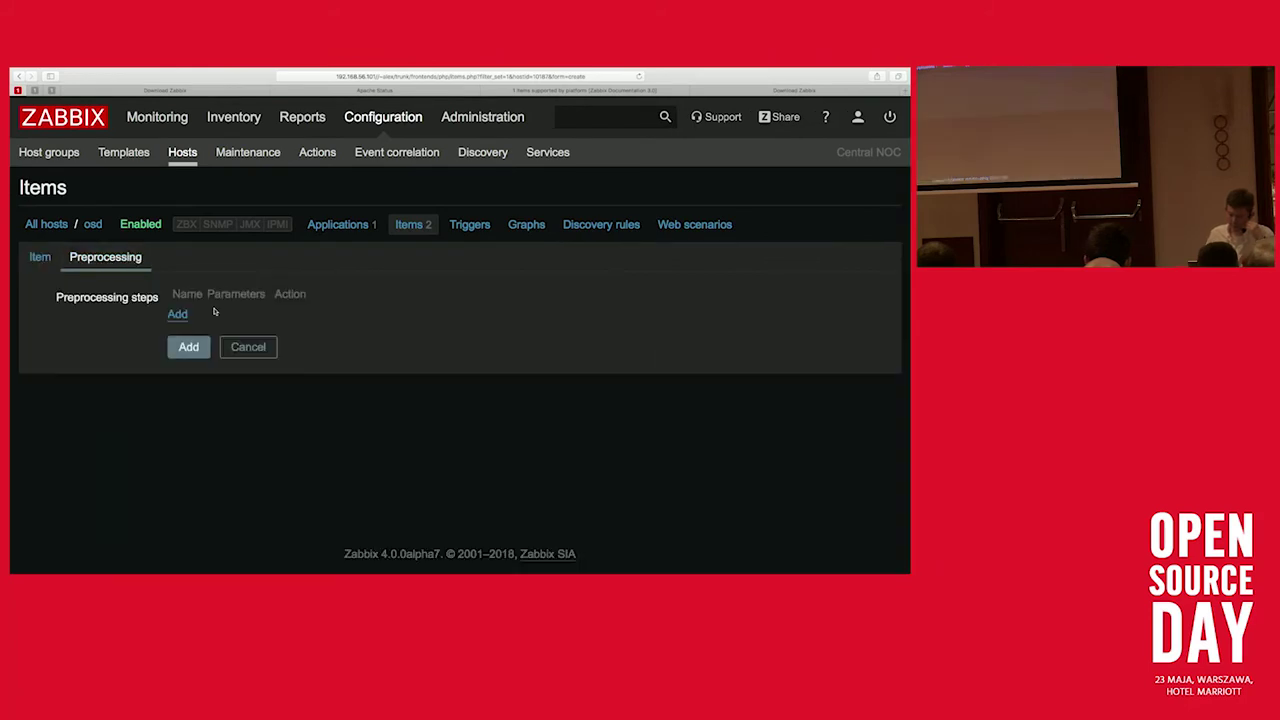
pyautogui.click(177, 315)
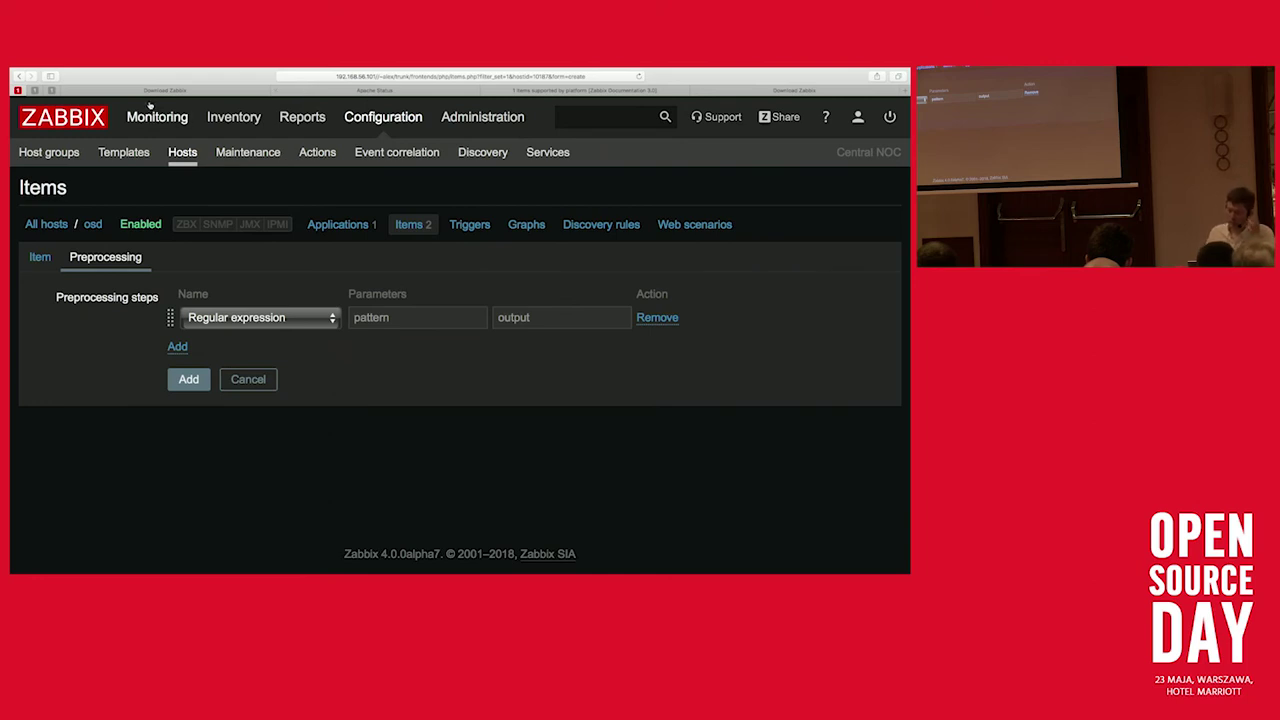
# Step: Examine the requests/sec line on the Apache status page and in its HTML source
pyautogui.click(326, 92)
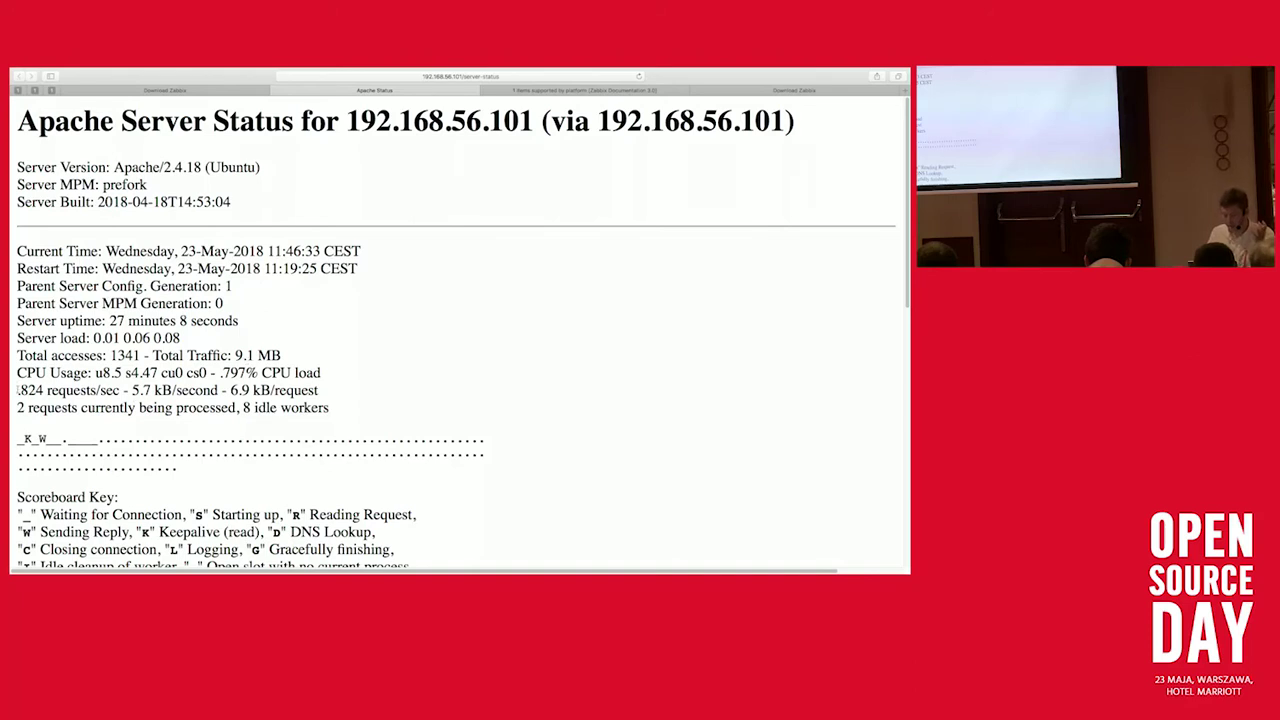
pyautogui.moveTo(17, 390); pyautogui.dragTo(43, 390)
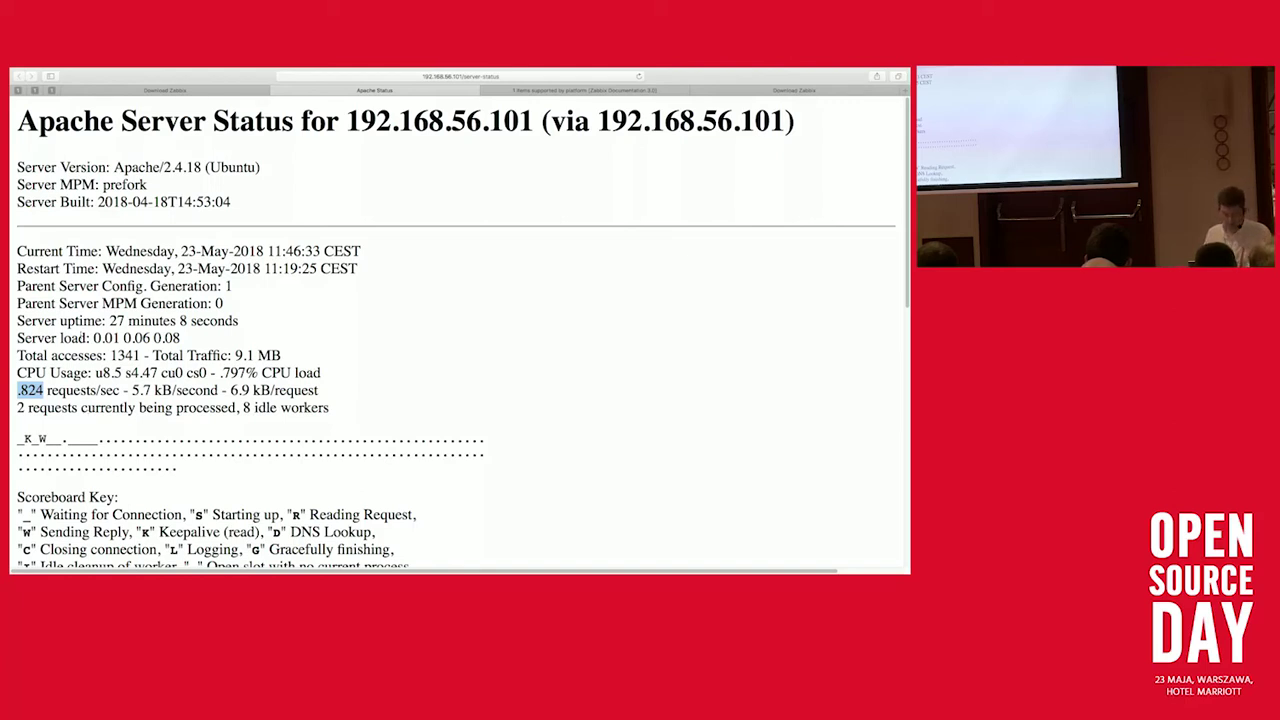
pyautogui.rightClick(140, 288)
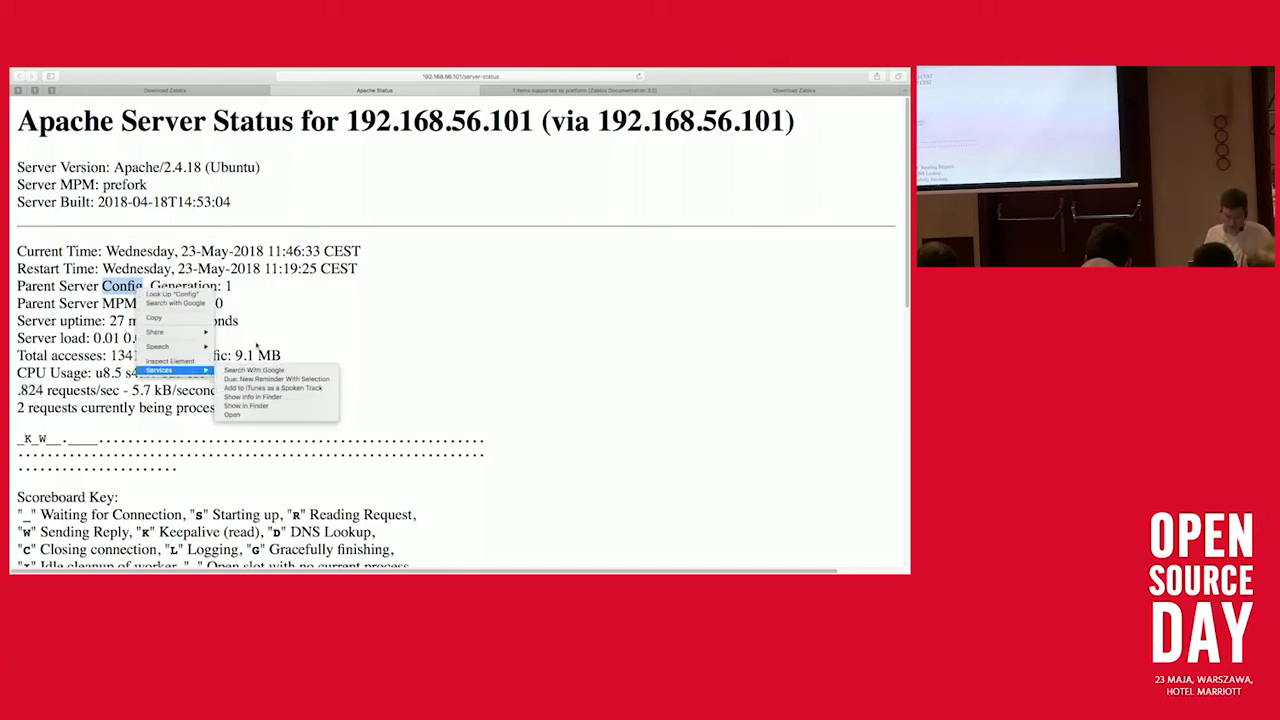
pyautogui.click(188, 361)
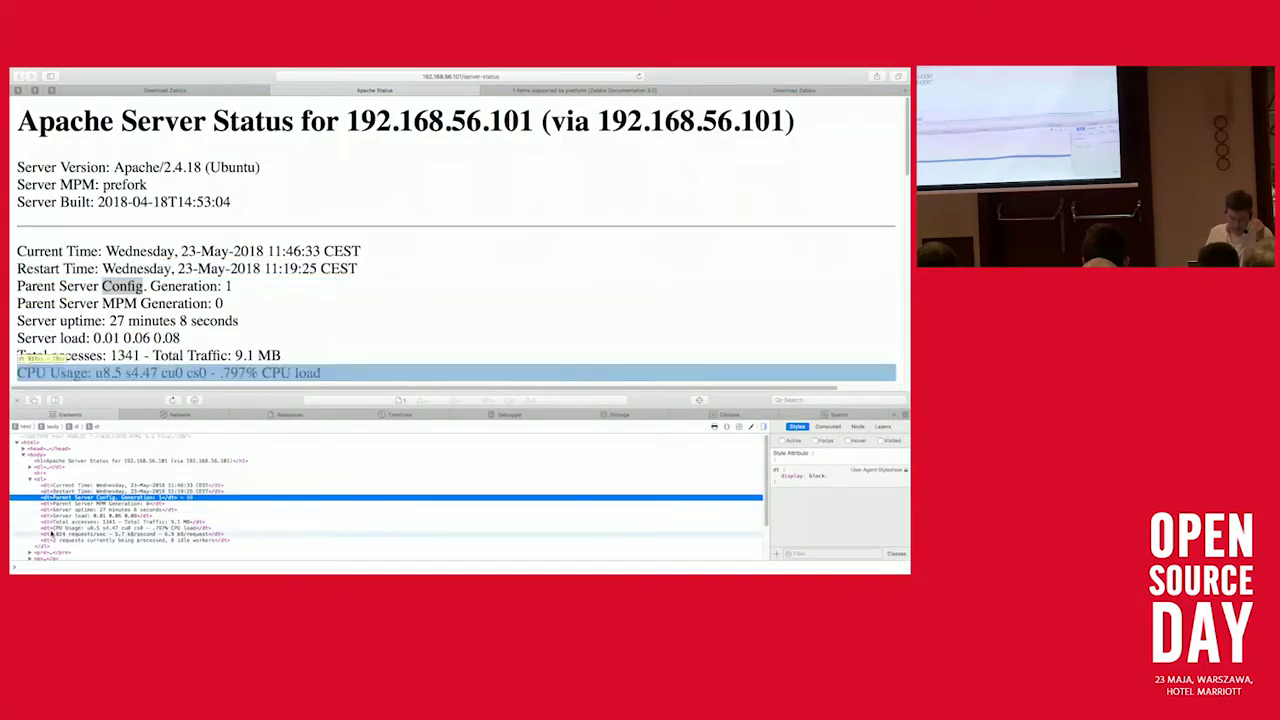
pyautogui.scroll(-3, 52, 534)
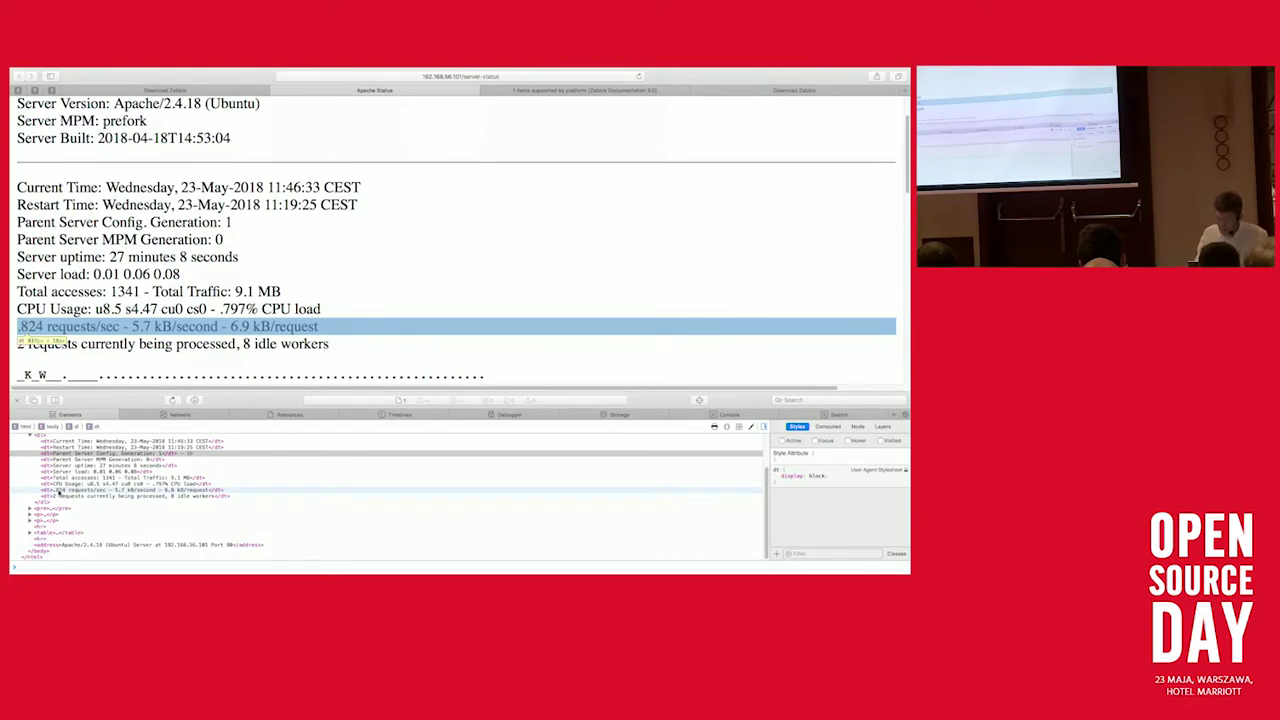
pyautogui.press('super+plus')
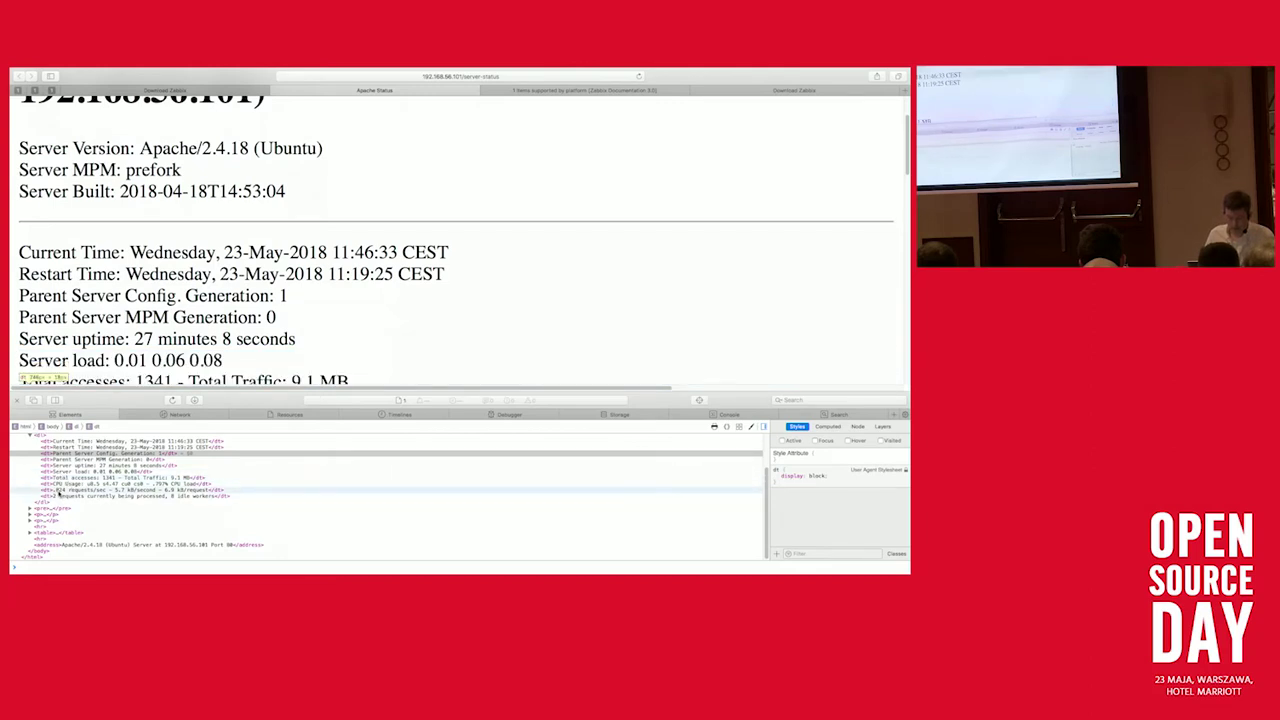
pyautogui.scroll(-3, 455, 240)
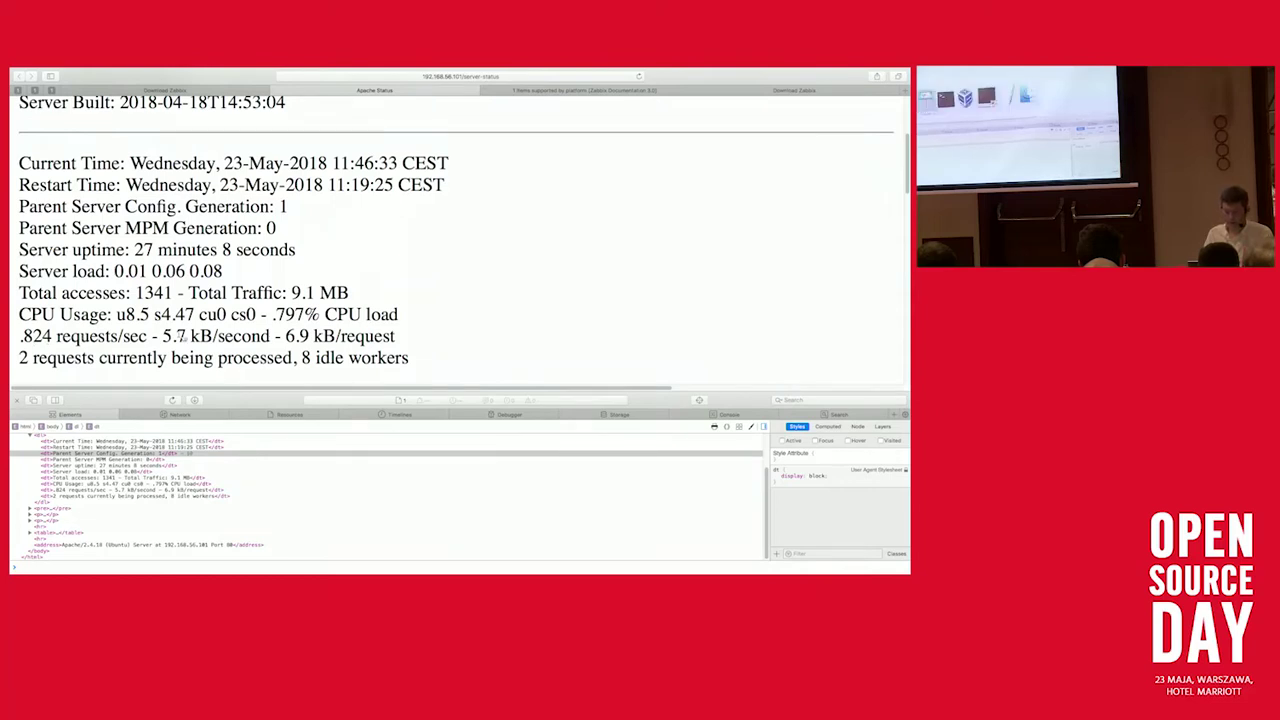
pyautogui.press('super+Tab')
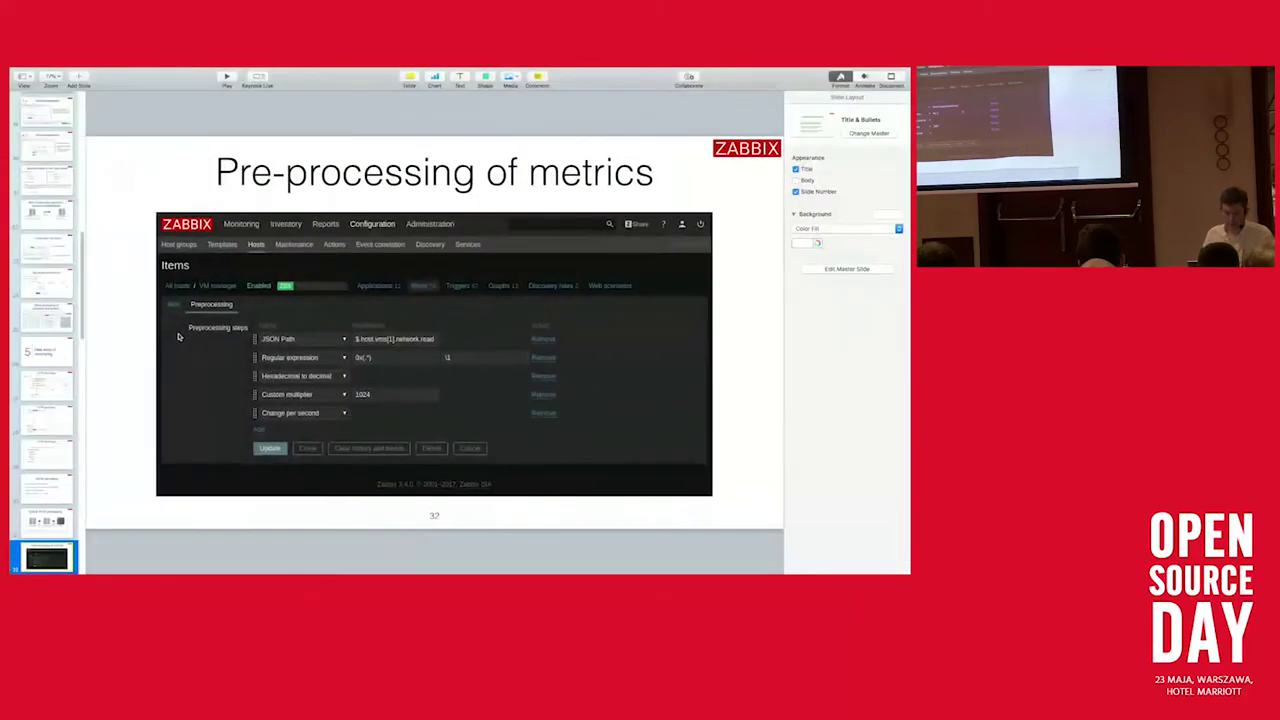
pyautogui.press('super+Tab')
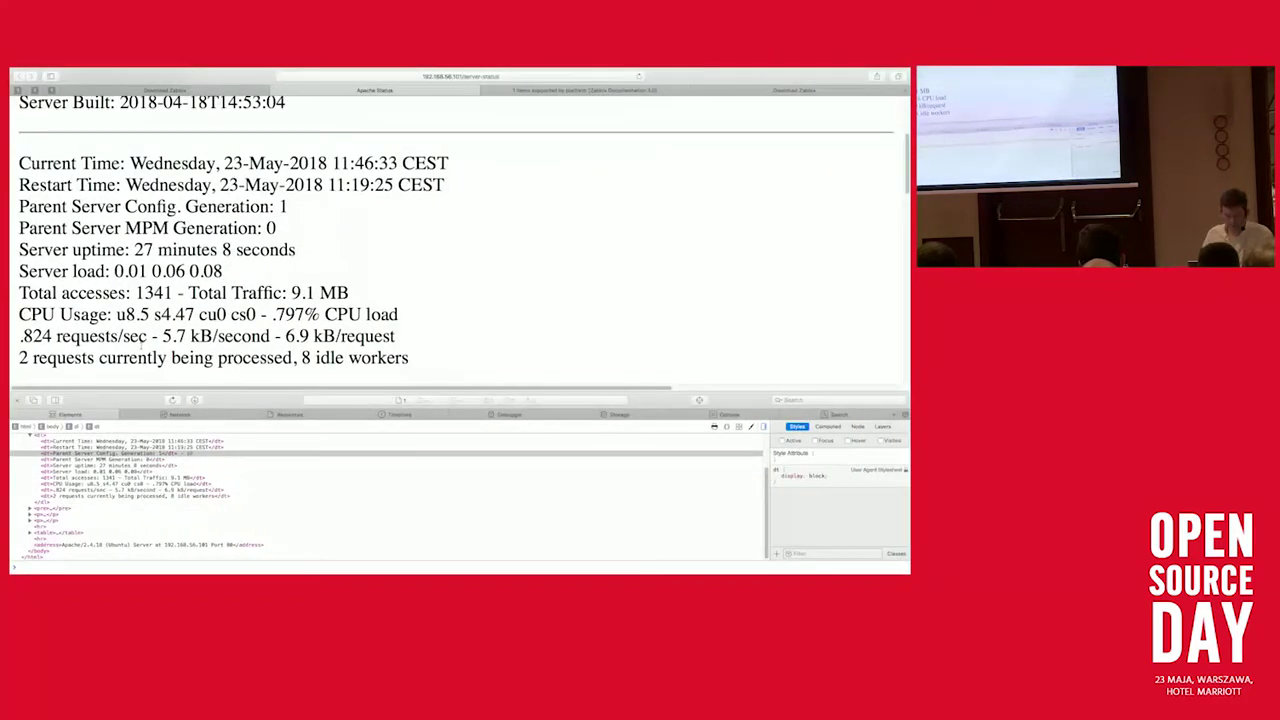
# Step: Copy the requests/sec text with its number from the Apache status page into the regular expression's pattern, escaping the slash
pyautogui.moveTo(148, 336); pyautogui.dragTo(20, 336)
pyautogui.press('super+c')
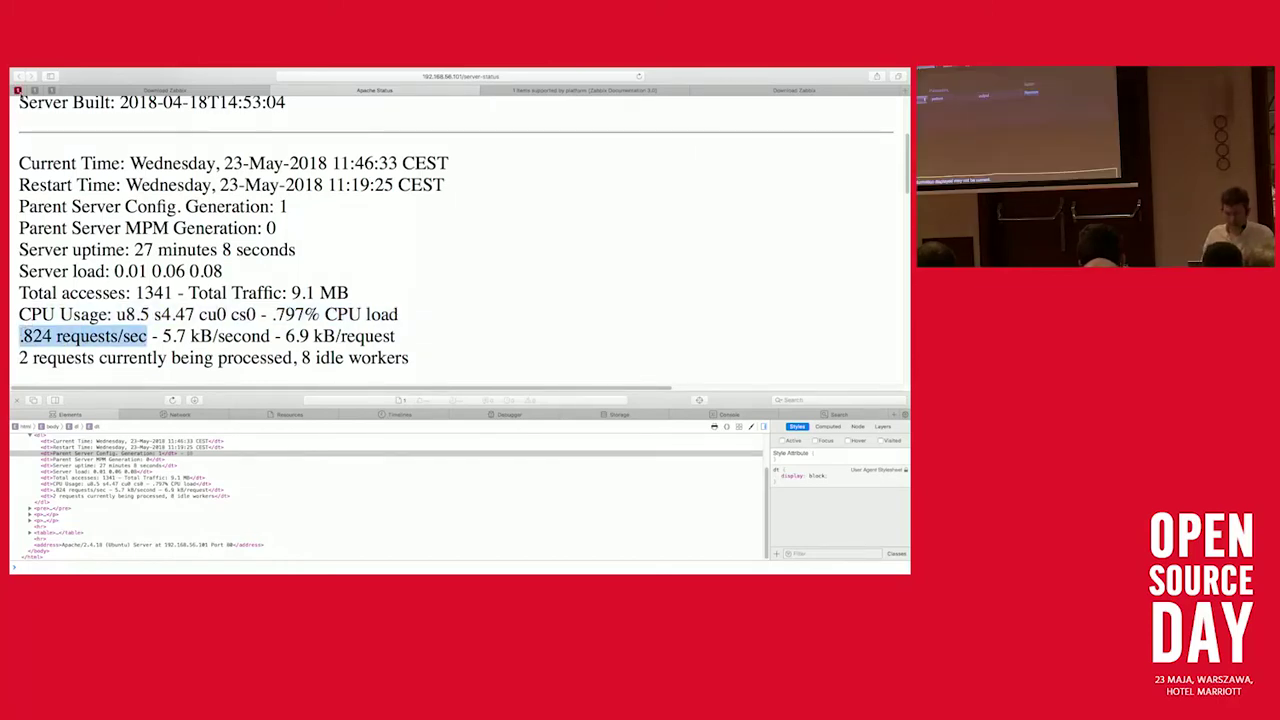
pyautogui.click(20, 91)
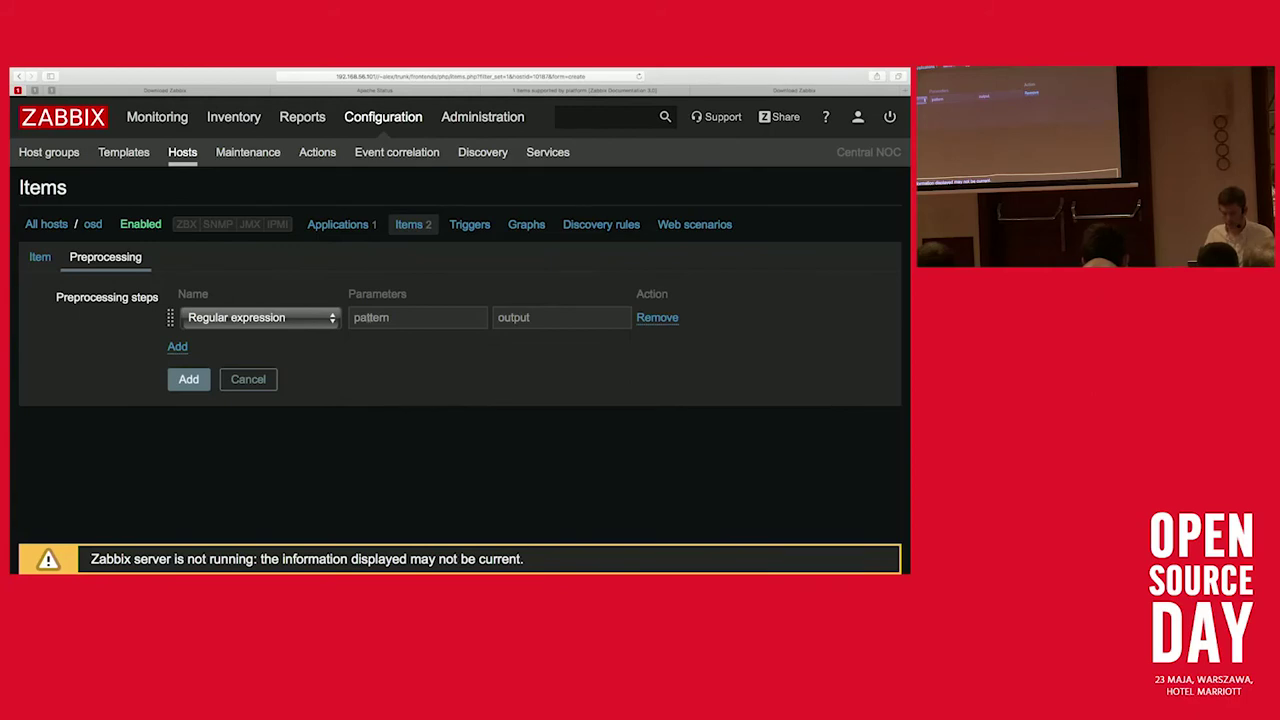
pyautogui.click(410, 317)
pyautogui.press('super+v')
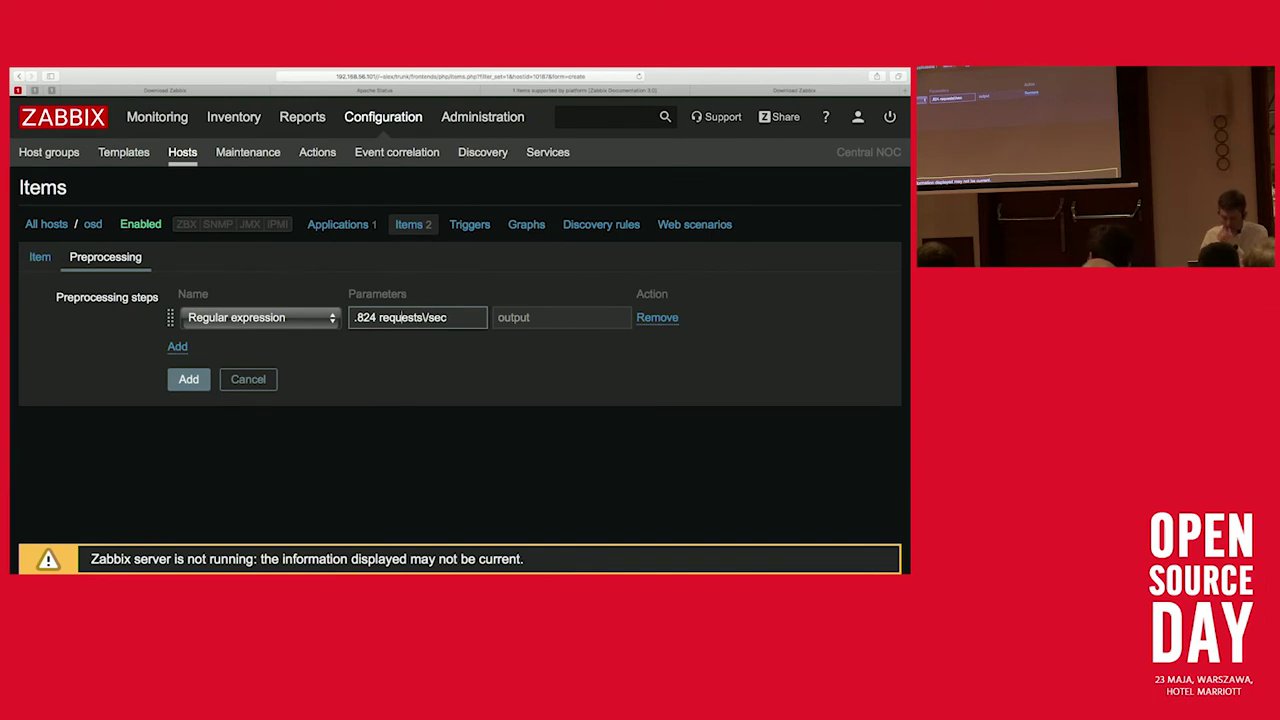
# Step: Replace the number in the pattern with the capture group ([.0-9]*) before requests\/sec and set the output to \1
pyautogui.press('BackSpace')
pyautogui.press('BackSpace')
pyautogui.press('BackSpace')
pyautogui.press('BackSpace')
pyautogui.press('BackSpace')
pyautogui.press('BackSpace')
pyautogui.press('BackSpace')
pyautogui.press('BackSpace')
pyautogui.press('BackSpace')
pyautogui.press('BackSpace')
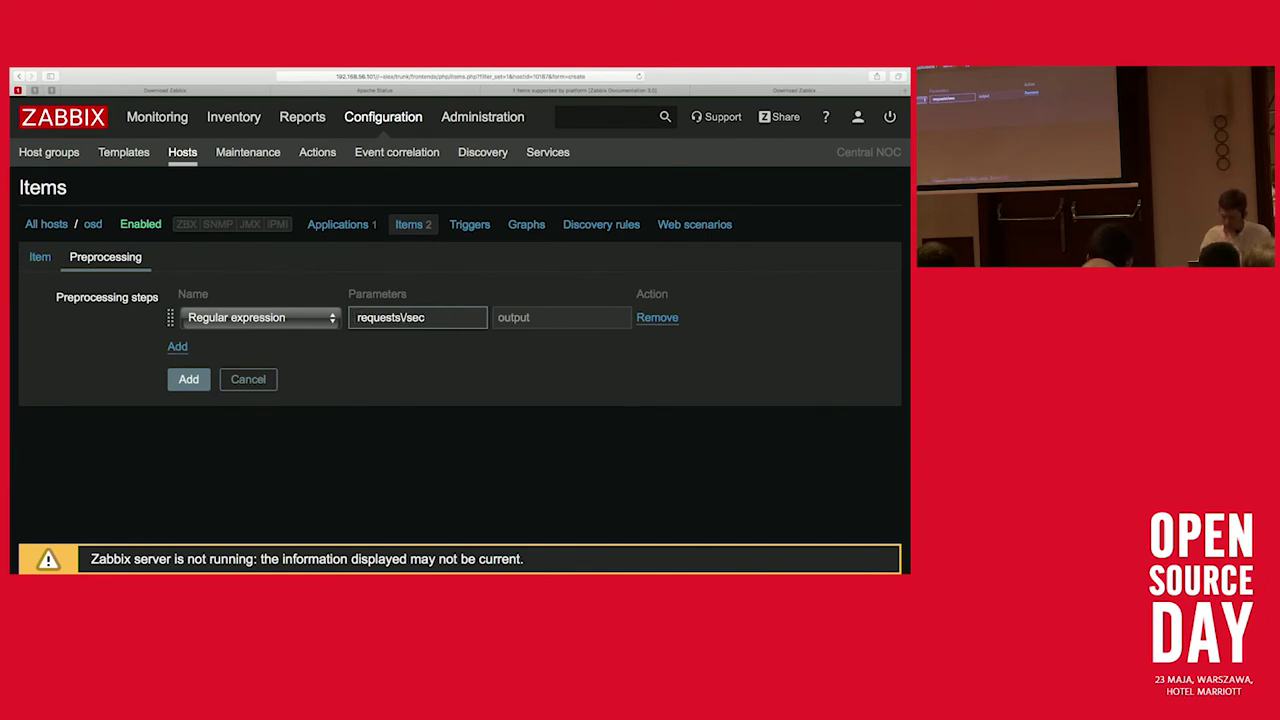
pyautogui.write('()')
pyautogui.write('[]')
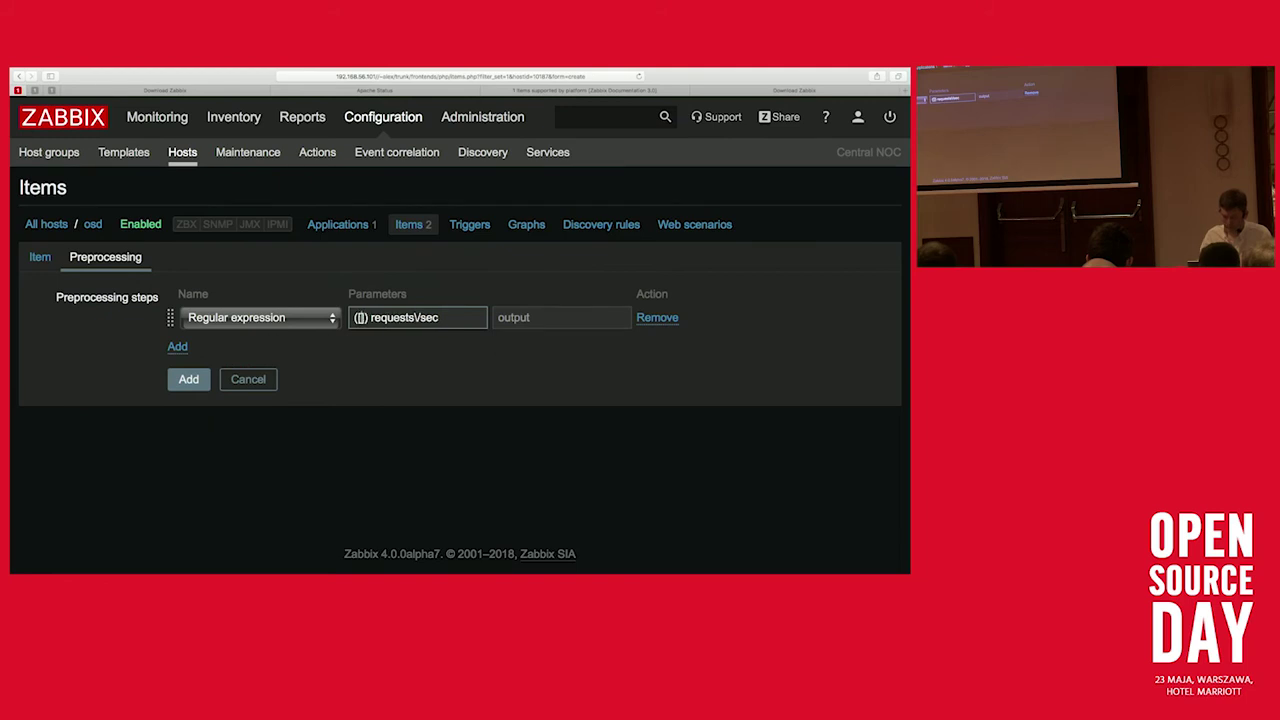
pyautogui.write('.0-9')
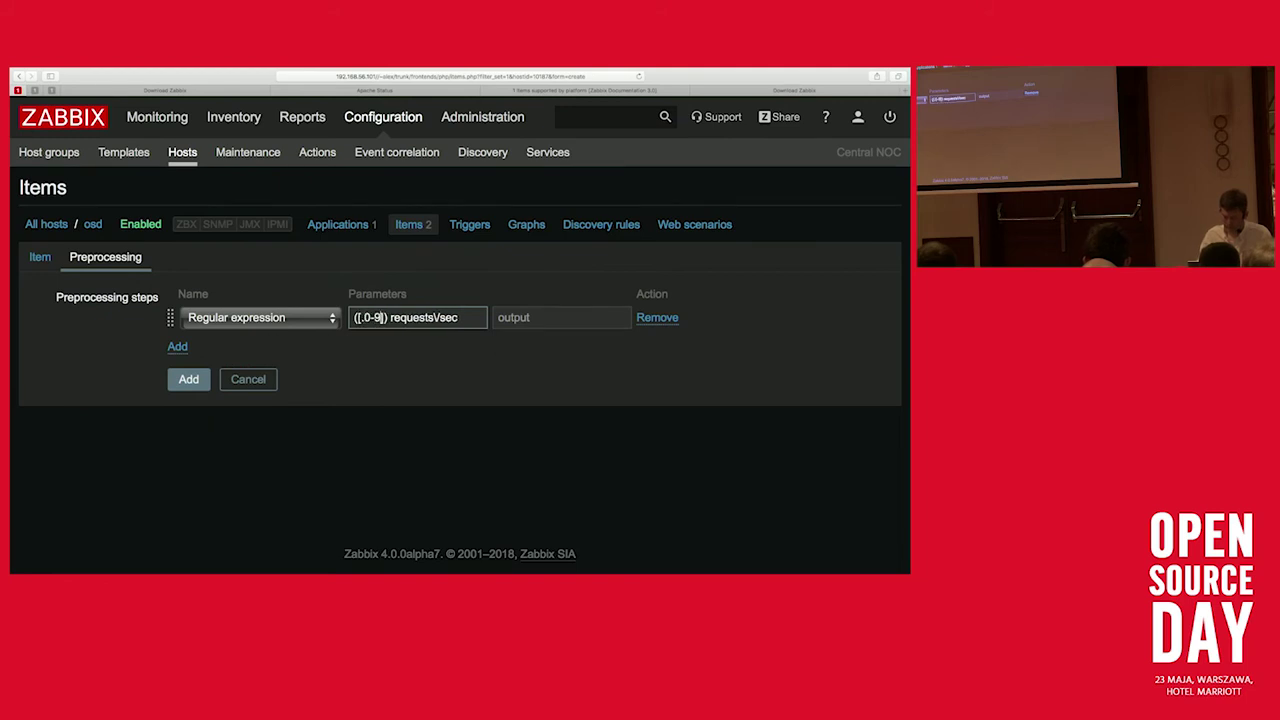
pyautogui.write('*')
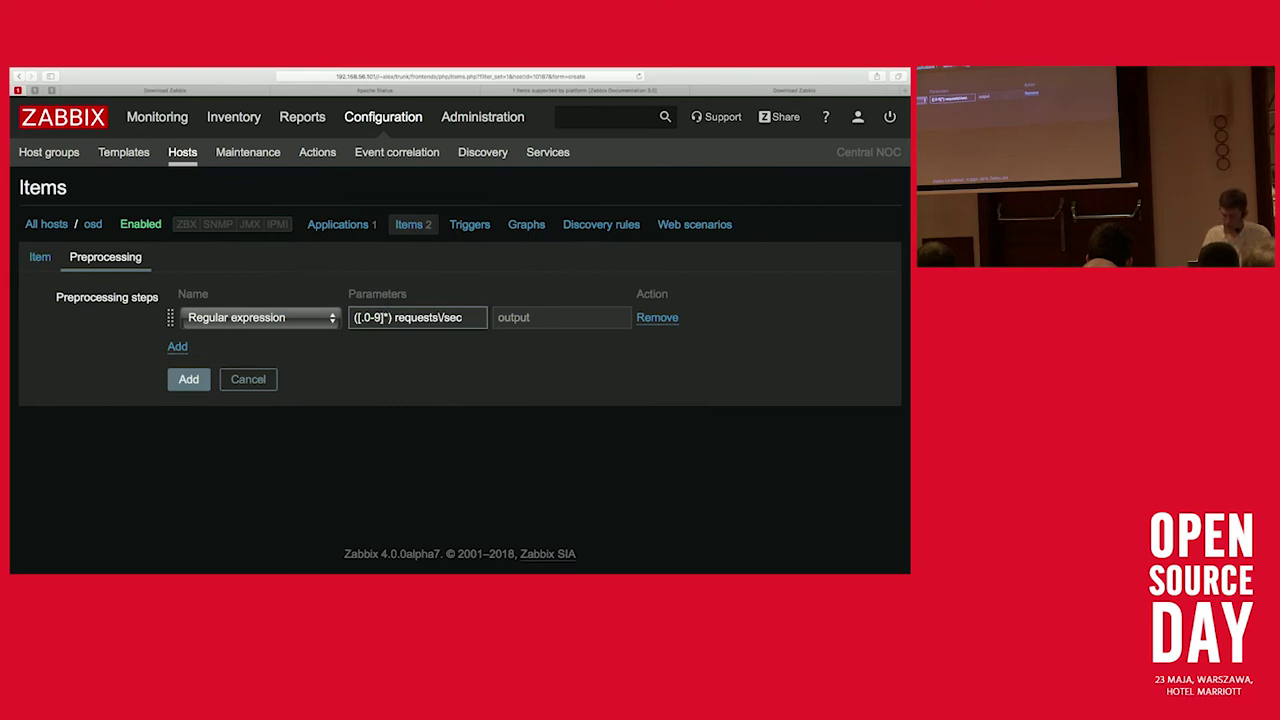
pyautogui.click(560, 317)
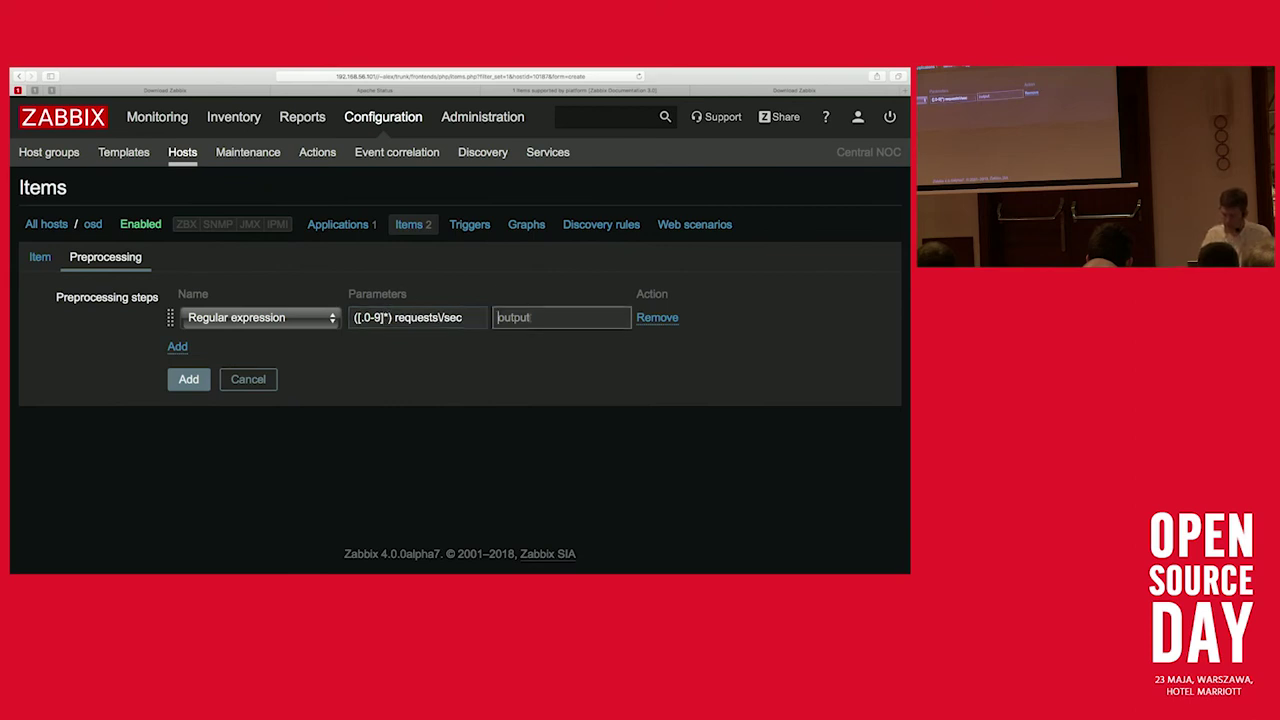
pyautogui.write('\\1')
# Step: Try extending the pattern with a second capture group ([0-9]) after requests\/sec
pyautogui.click(466, 317)
pyautogui.write('()')
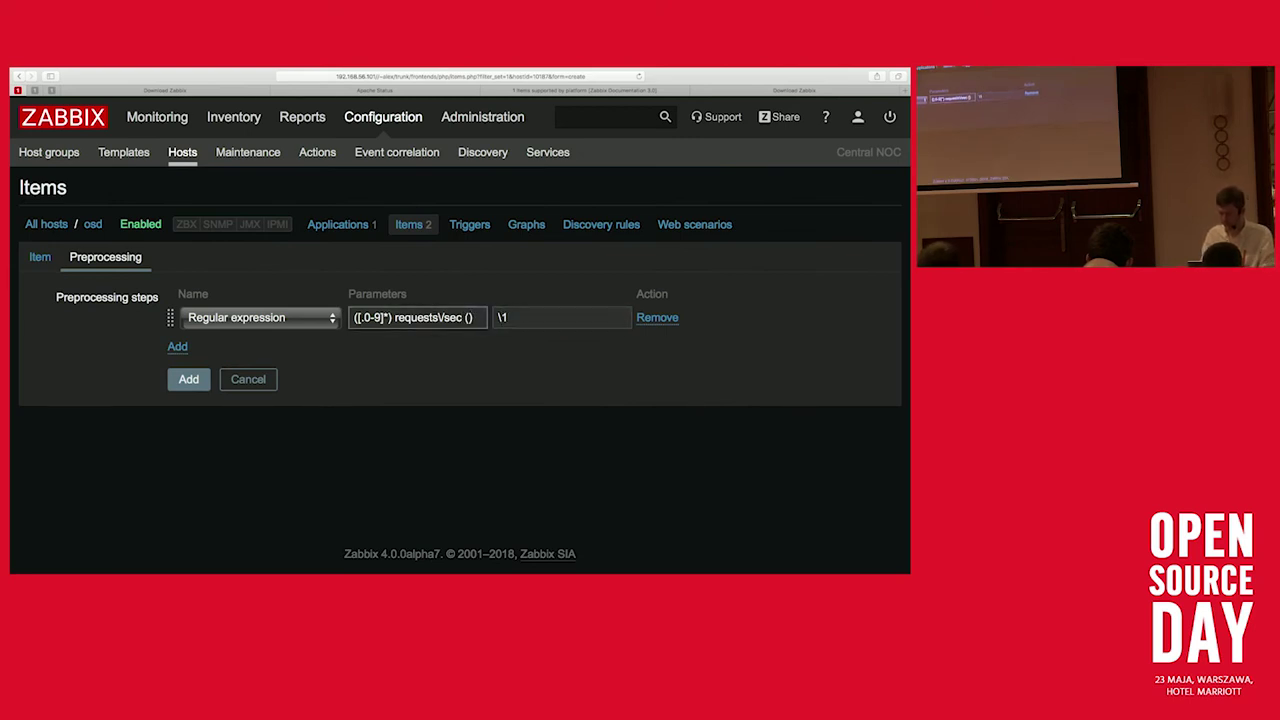
pyautogui.write('[]')
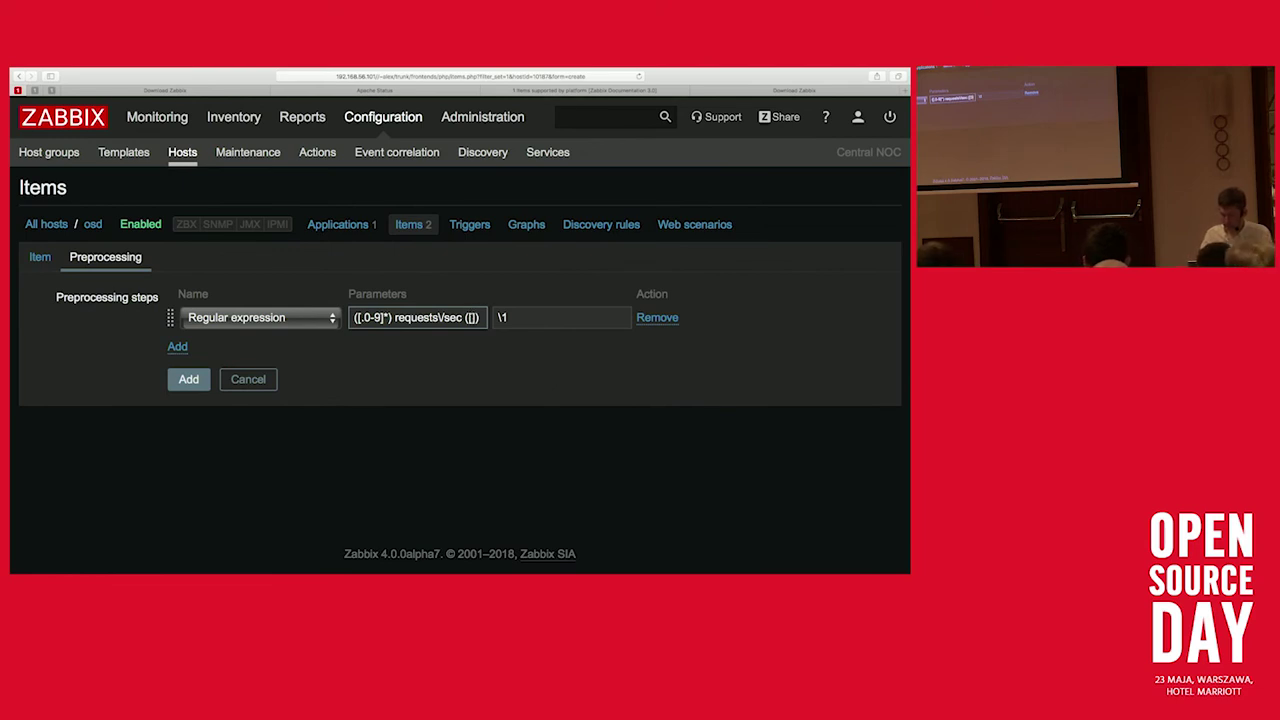
pyautogui.write('0-9')
pyautogui.press('Home')
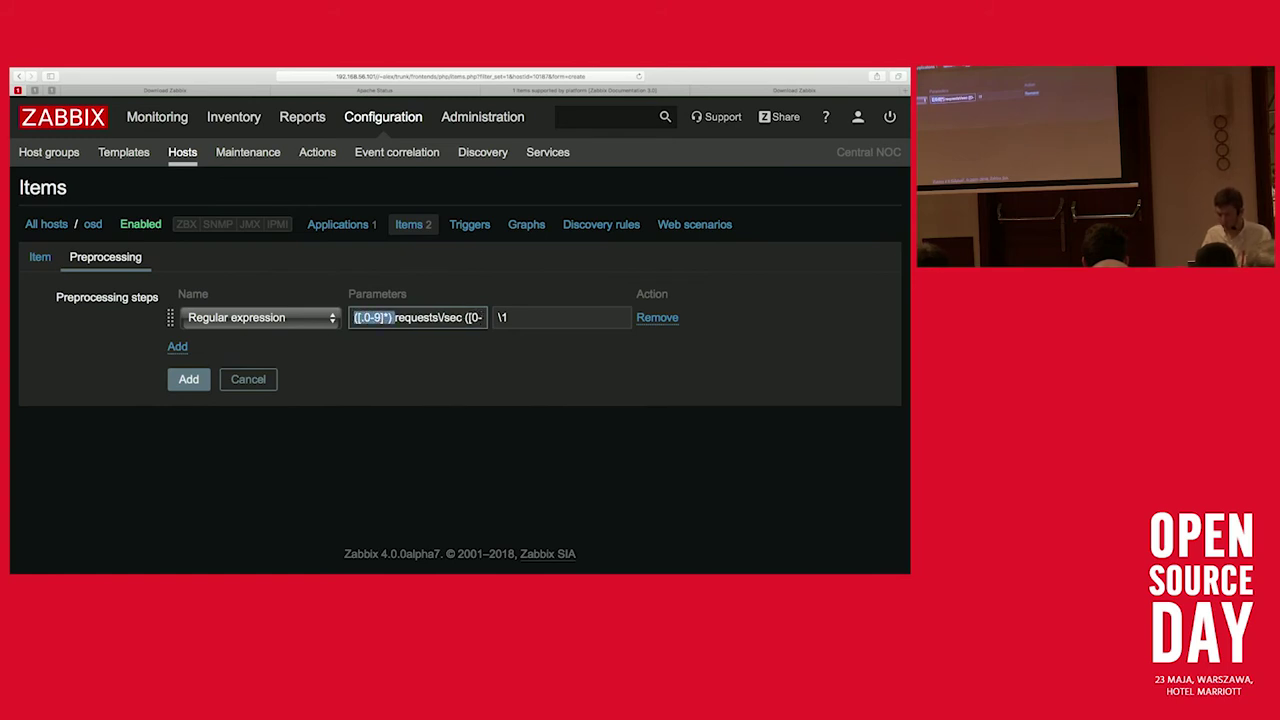
pyautogui.press('End')
pyautogui.hotkey('shift', 'Left')
pyautogui.hotkey('shift', 'Left')
pyautogui.hotkey('shift', 'Left')
pyautogui.hotkey('shift', 'Left')
pyautogui.hotkey('shift', 'Left')
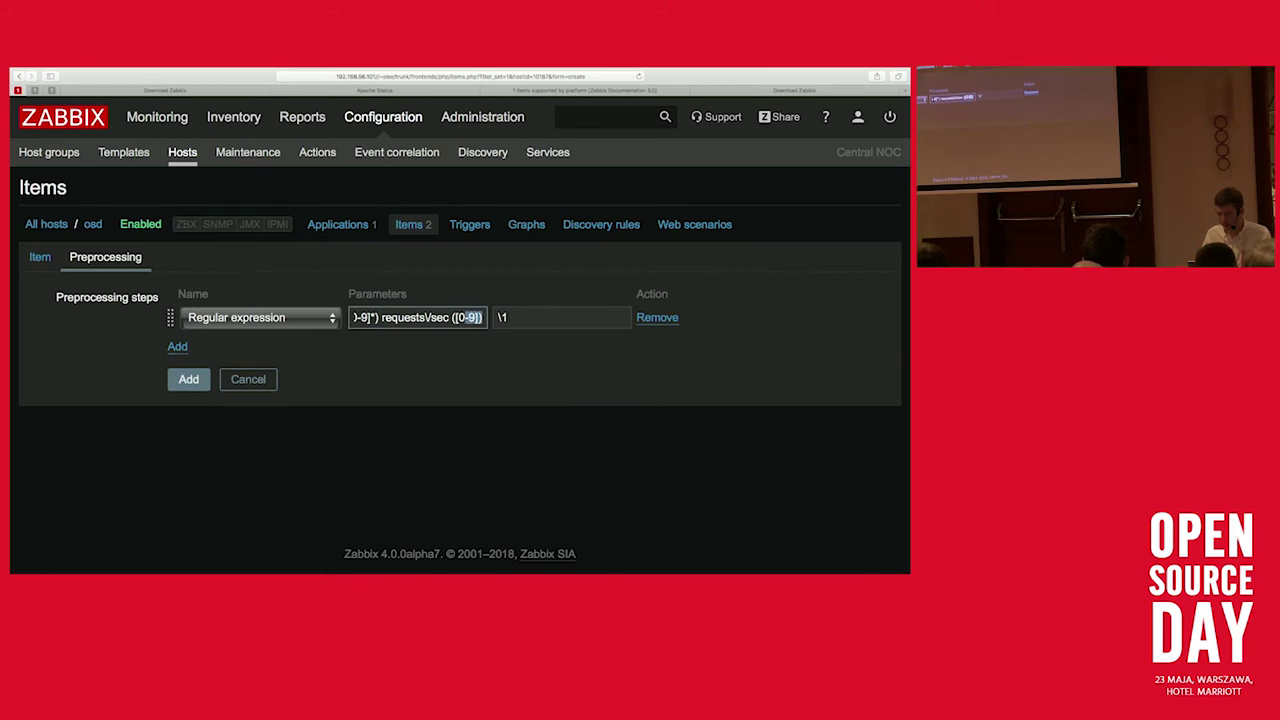
pyautogui.press('Tab')
pyautogui.write('\\2')
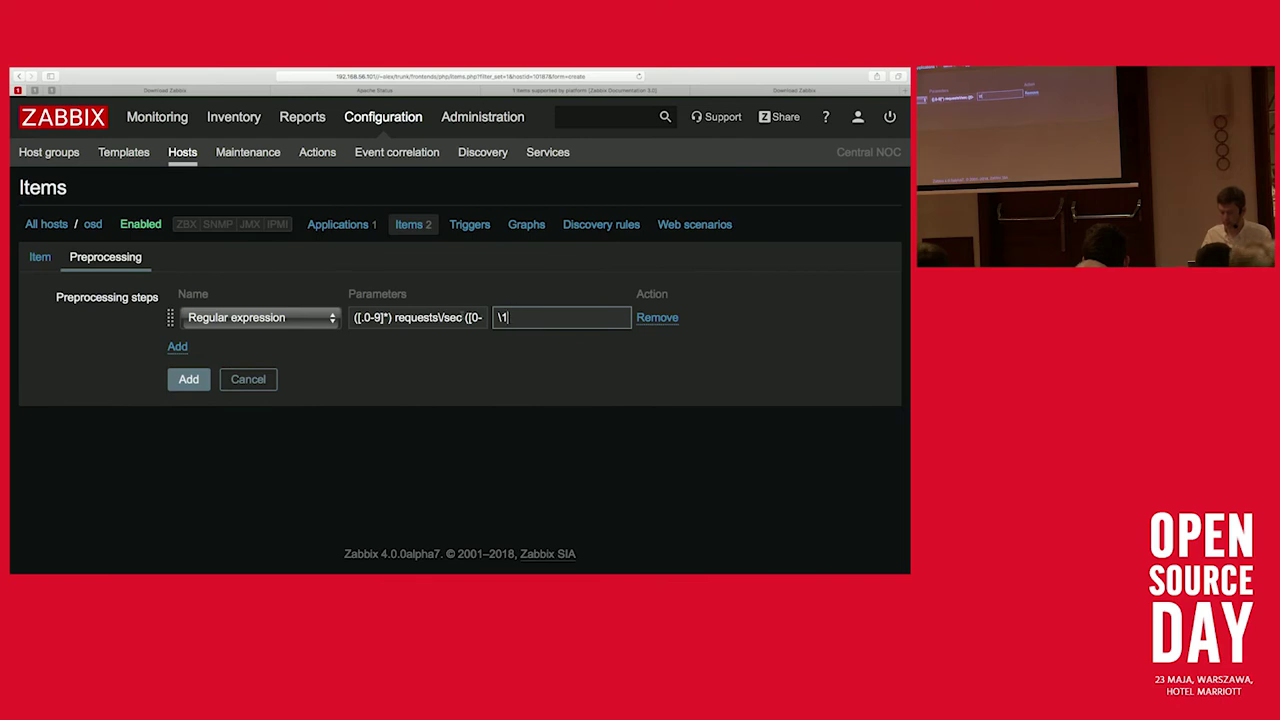
pyautogui.hotkey('shift', 'Tab')
pyautogui.press('BackSpace')
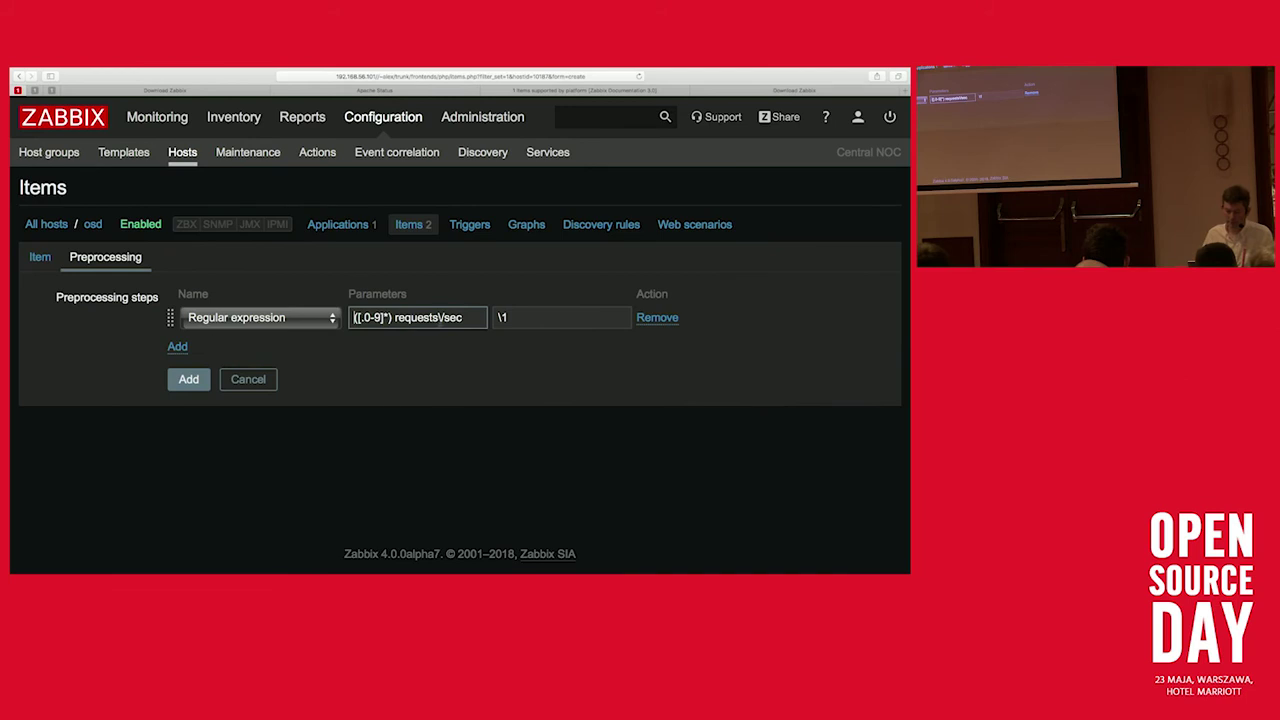
# Step: Review the available preprocessing types and the regular expression's pattern and output parameters
pyautogui.click(276, 316)
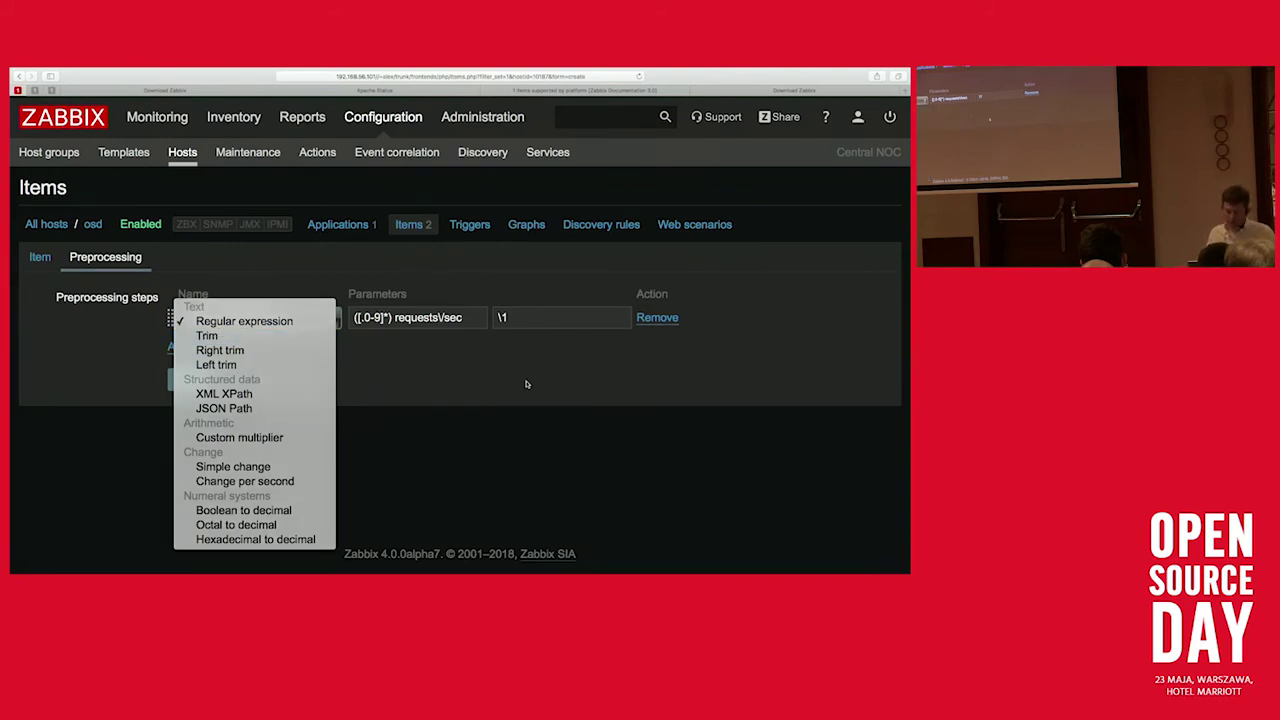
pyautogui.press('Escape')
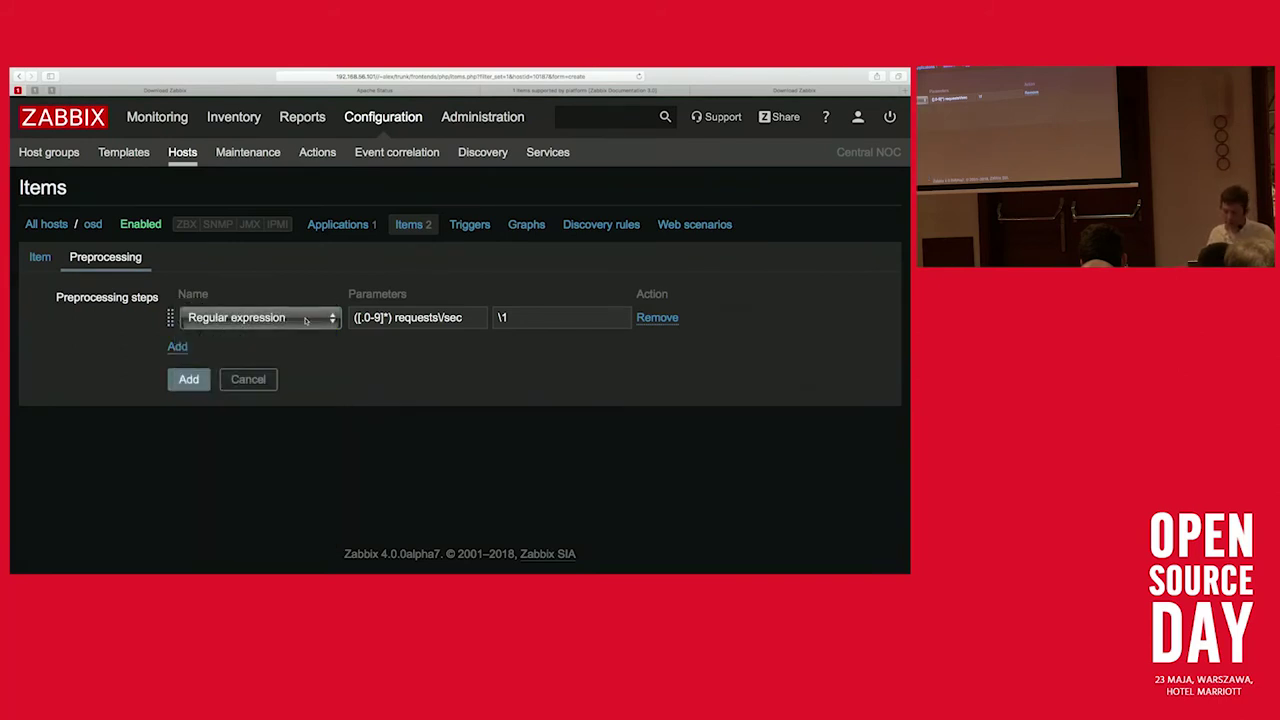
pyautogui.moveTo(354, 317); pyautogui.dragTo(391, 317)
pyautogui.press('Tab')
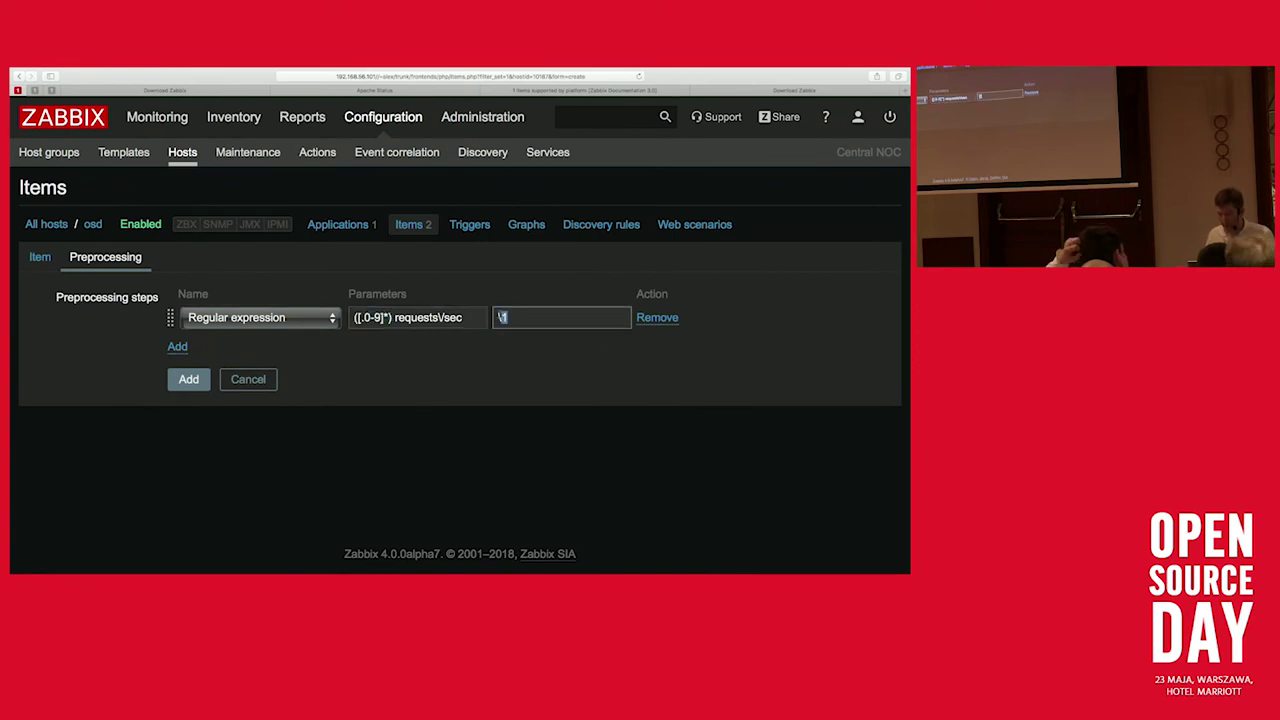
pyautogui.click(340, 364)
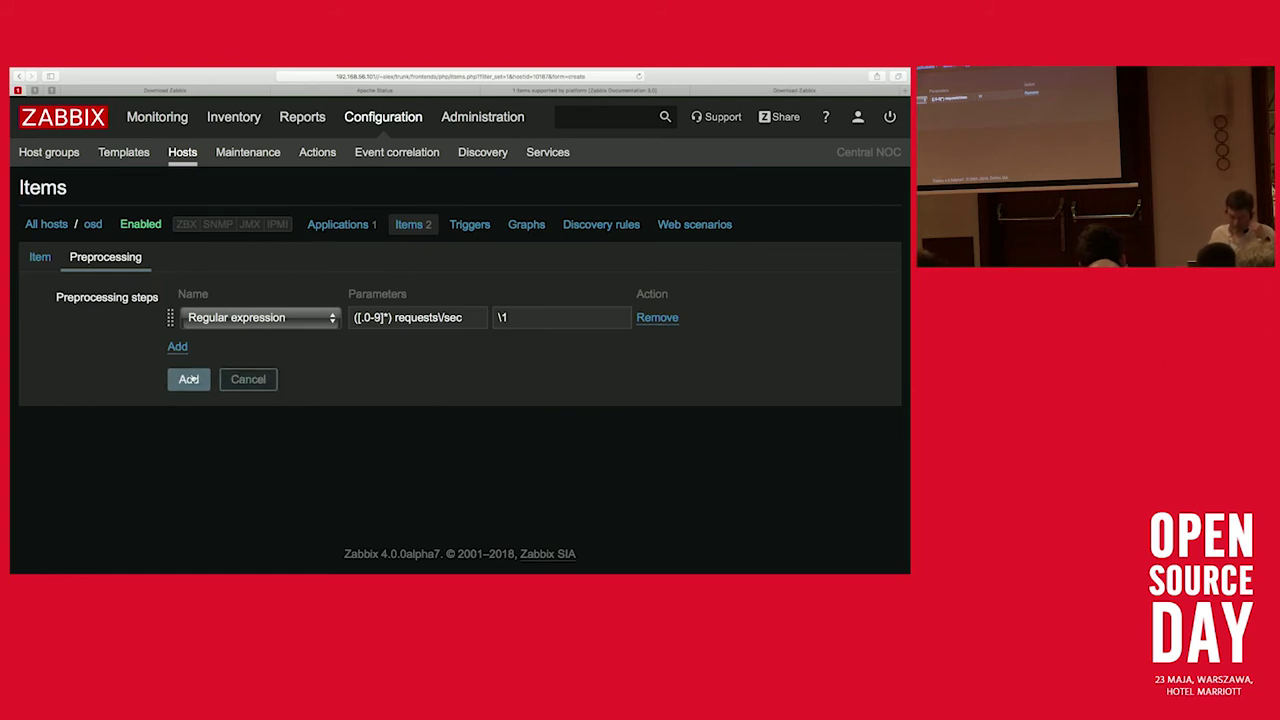
# Step: Go over the settings of the dependent item Apache requests per second and add it to host osd
pyautogui.click(42, 257)
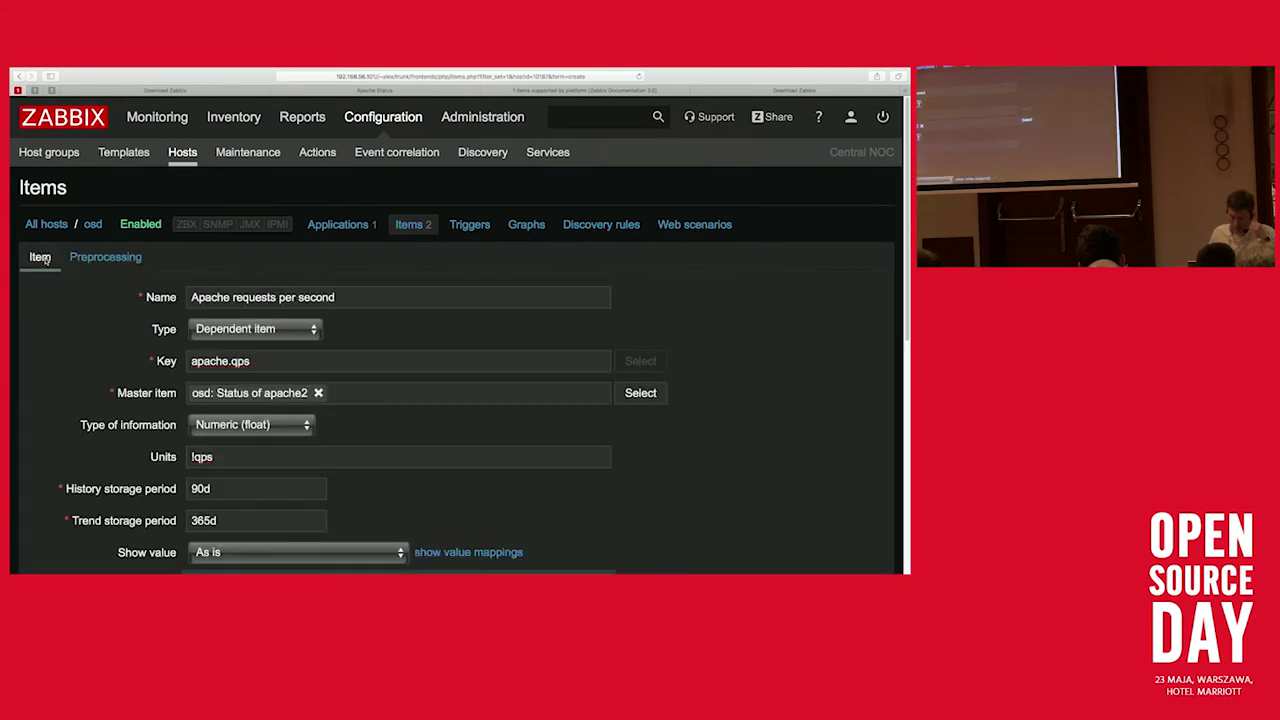
pyautogui.scroll(-1, 130, 356)
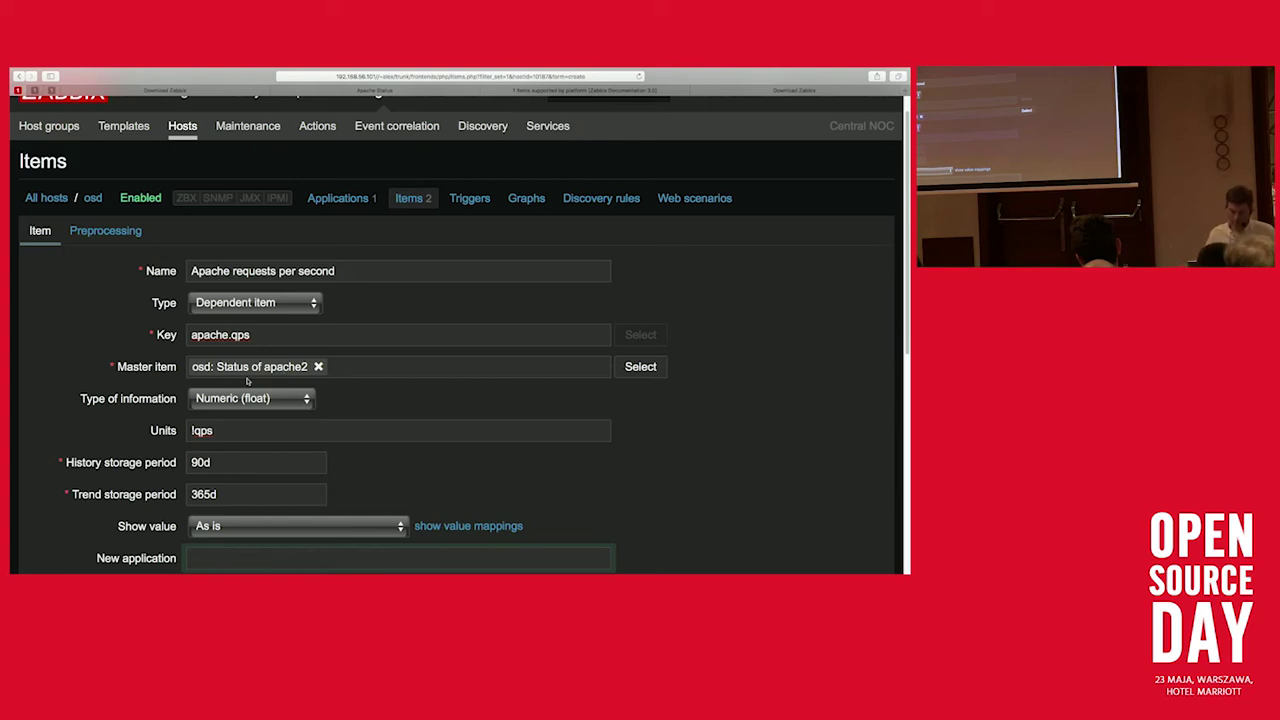
pyautogui.scroll(-5, 157, 448)
pyautogui.scroll(-3, 157, 448)
pyautogui.scroll(4, 157, 448)
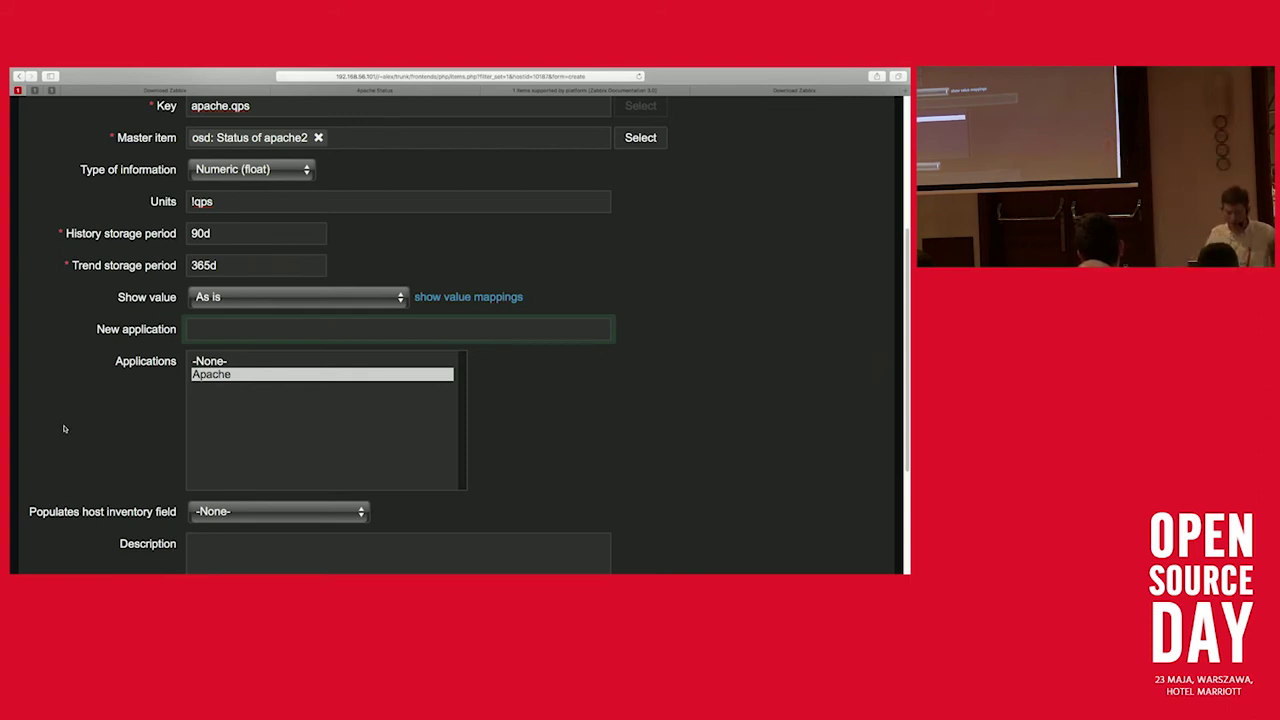
pyautogui.scroll(-3, 63, 426)
pyautogui.click(185, 549)
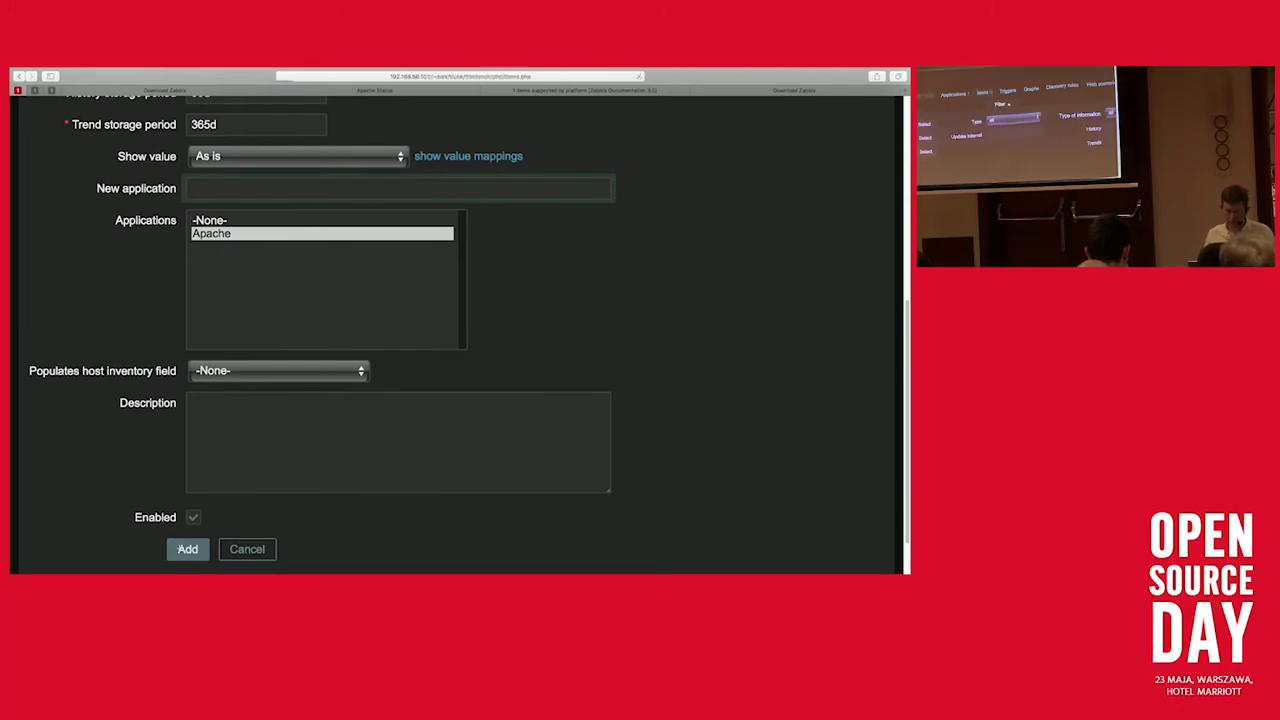
# Step: Open the latest data for host osd and check the Apache requests per second item's collected value
pyautogui.moveTo(194, 122)
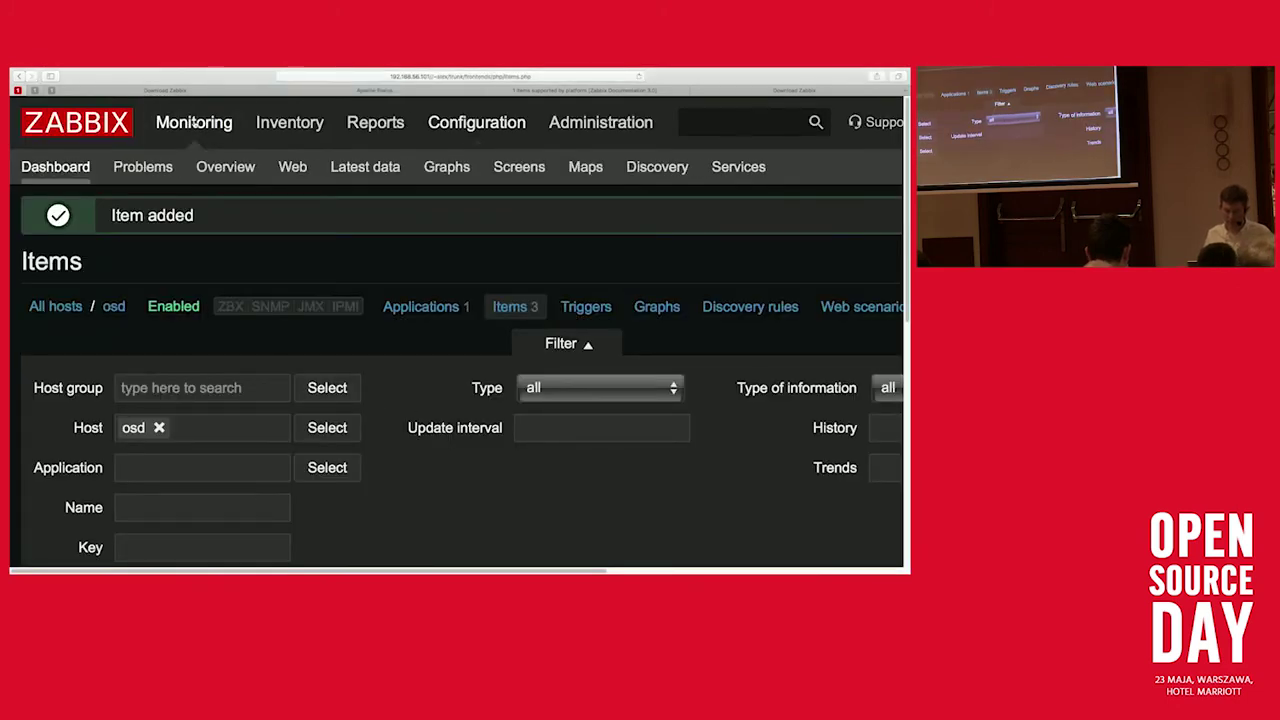
pyautogui.click(366, 168)
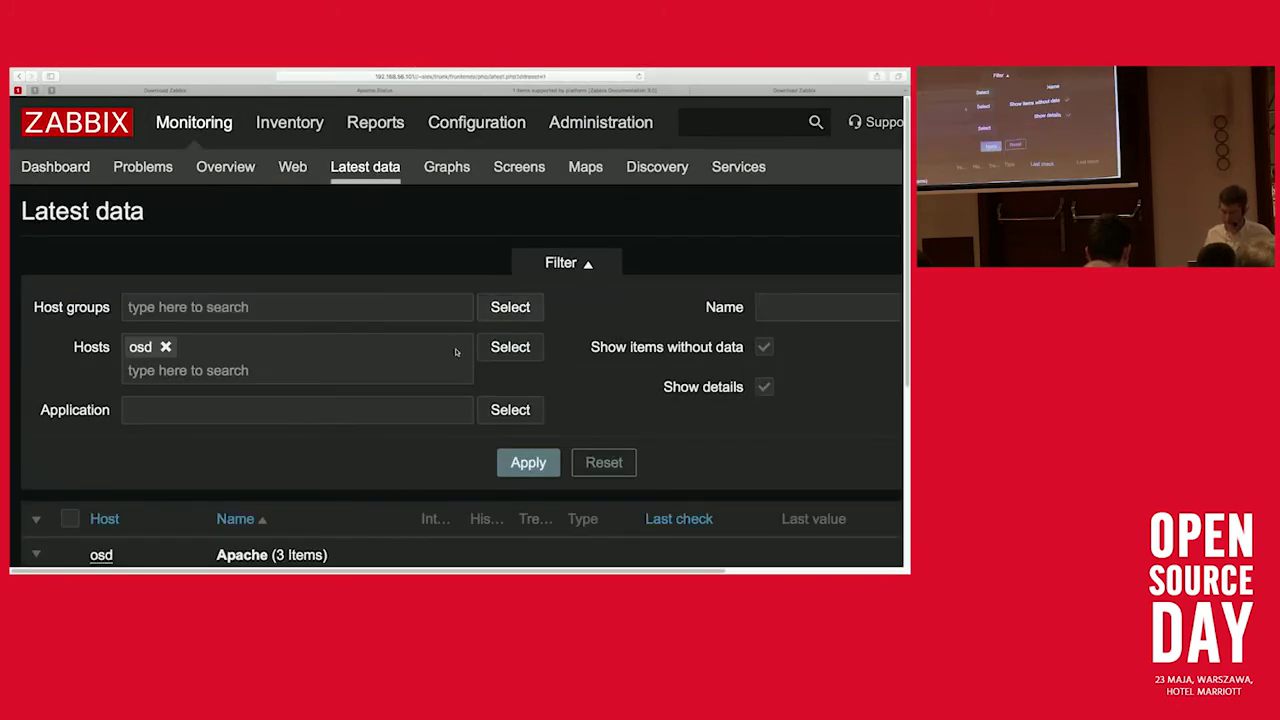
pyautogui.scroll(-5, 458, 345)
pyautogui.scroll(-1, 455, 352)
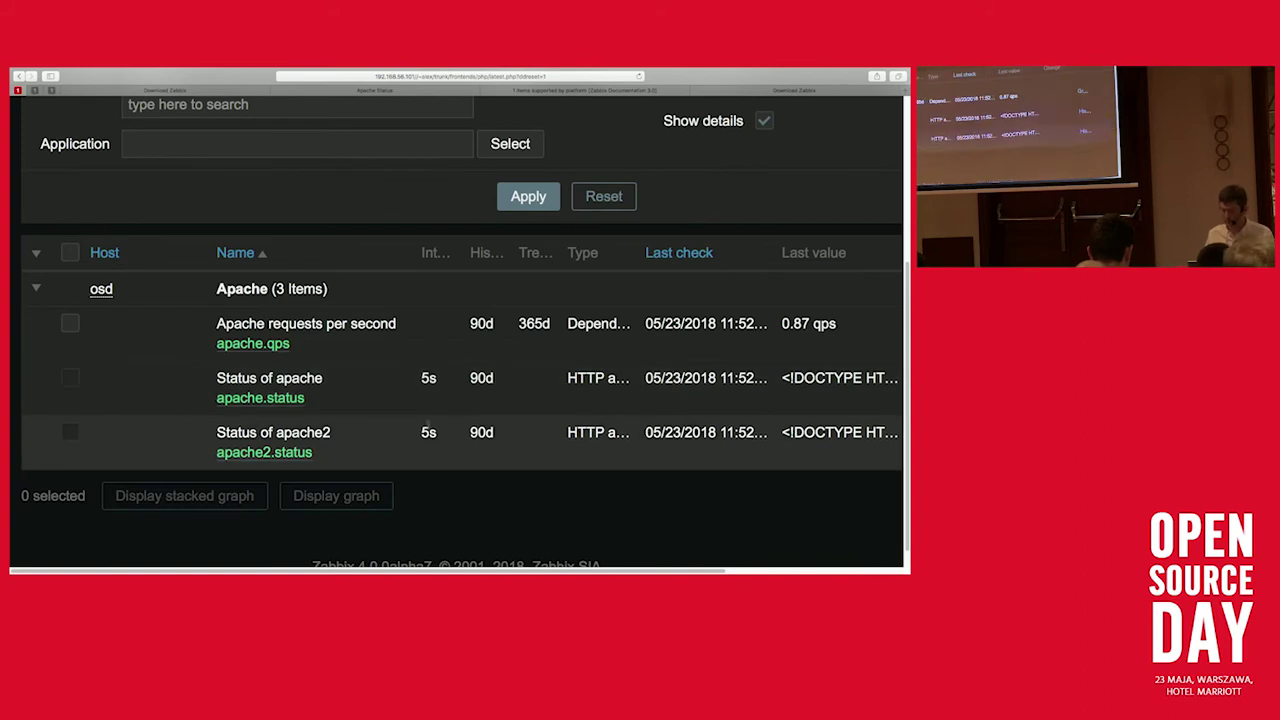
# Step: Compare the type, last check and last value of the three Apache items, previewing the full text collected by Status of apache
pyautogui.hscroll(5, 428, 426)
pyautogui.hscroll(-4, 428, 426)
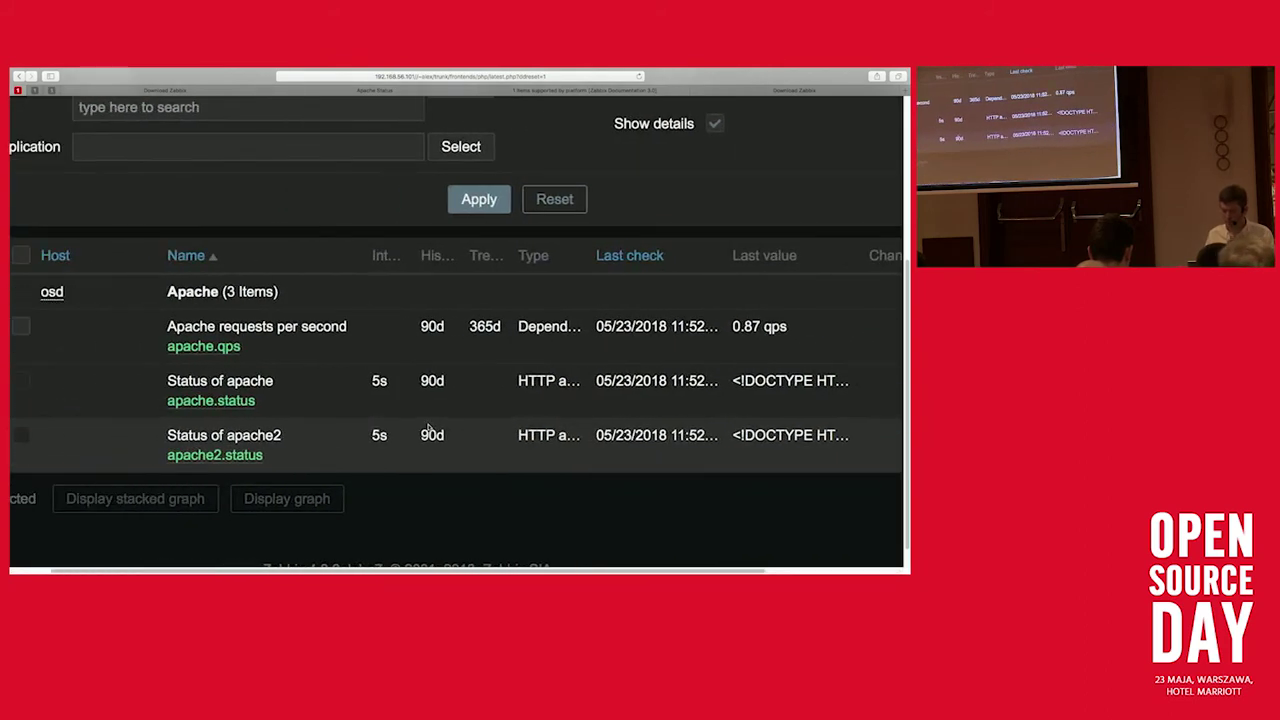
pyautogui.hscroll(2, 428, 428)
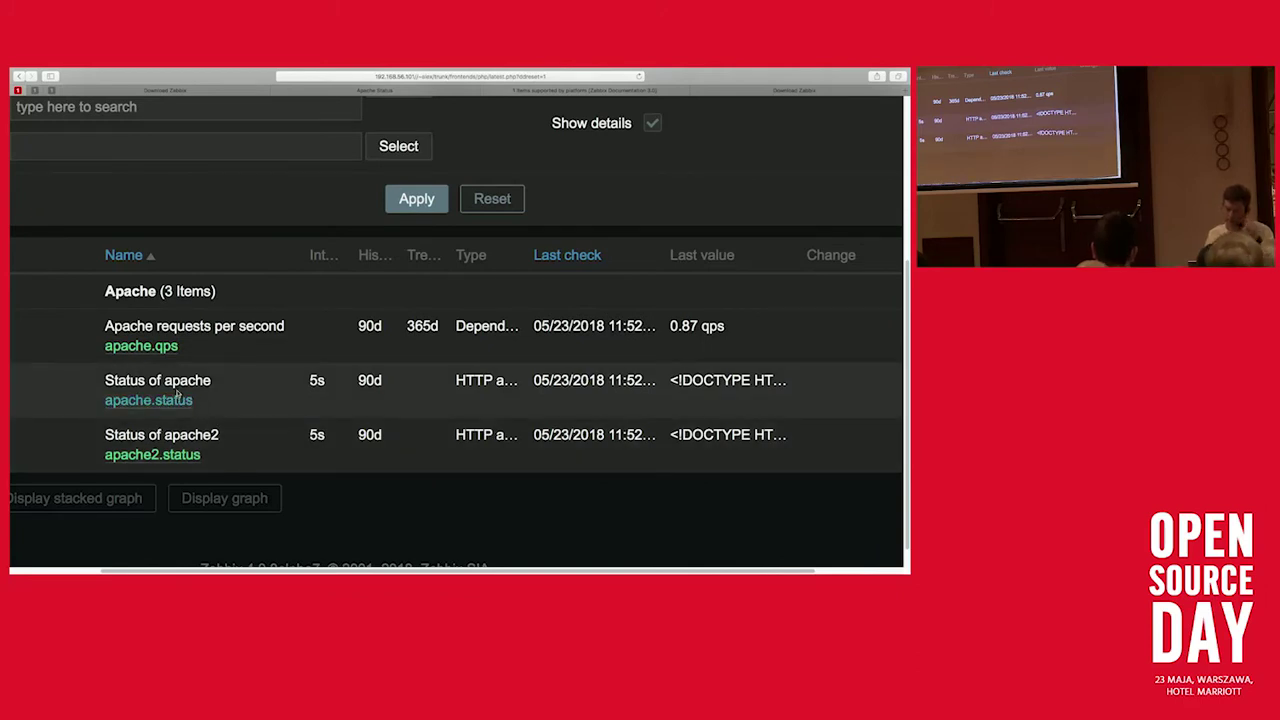
pyautogui.hscroll(5, 278, 393)
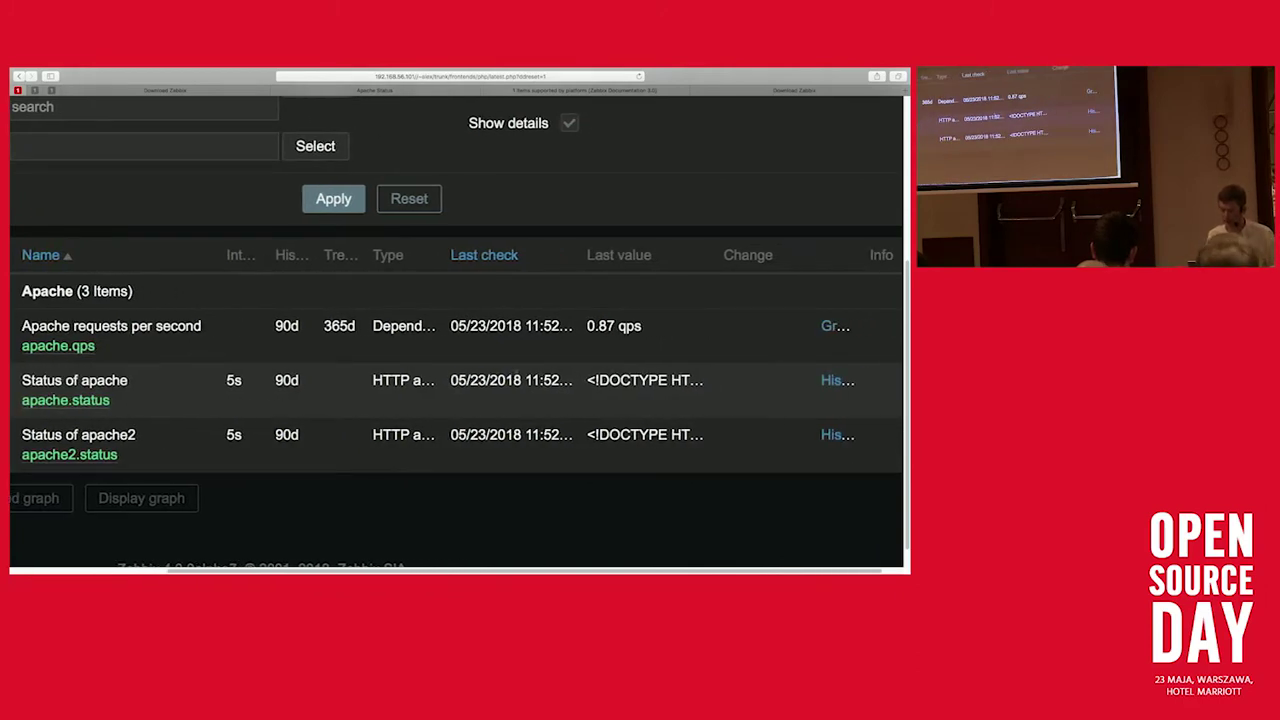
pyautogui.hscroll(3, 450, 380)
pyautogui.moveTo(600, 380)
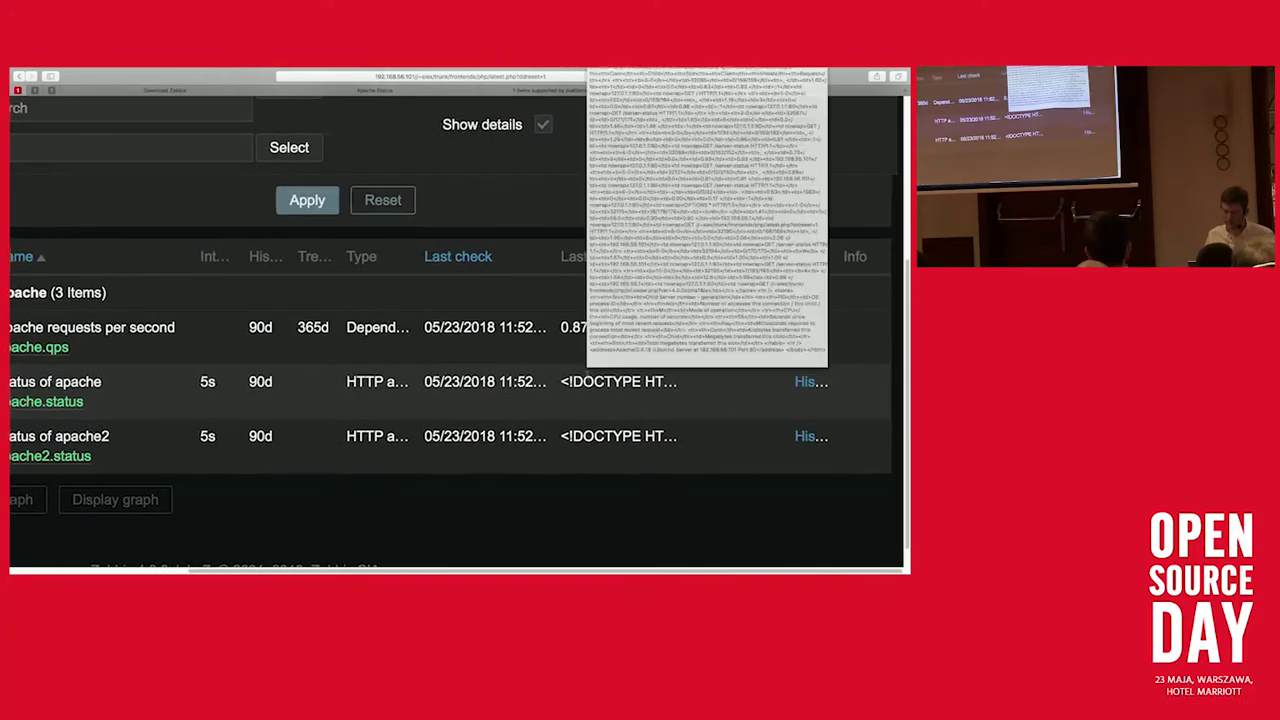
pyautogui.hscroll(-2, 450, 380)
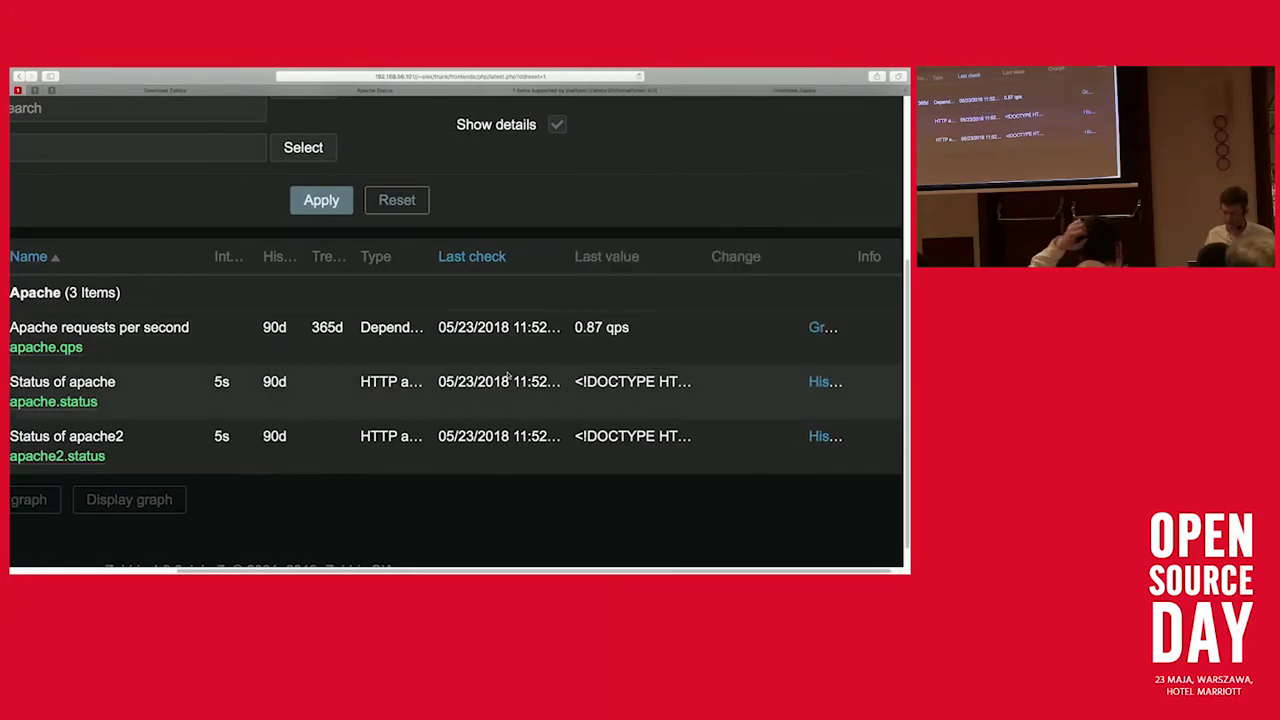
pyautogui.hscroll(-3, 463, 347)
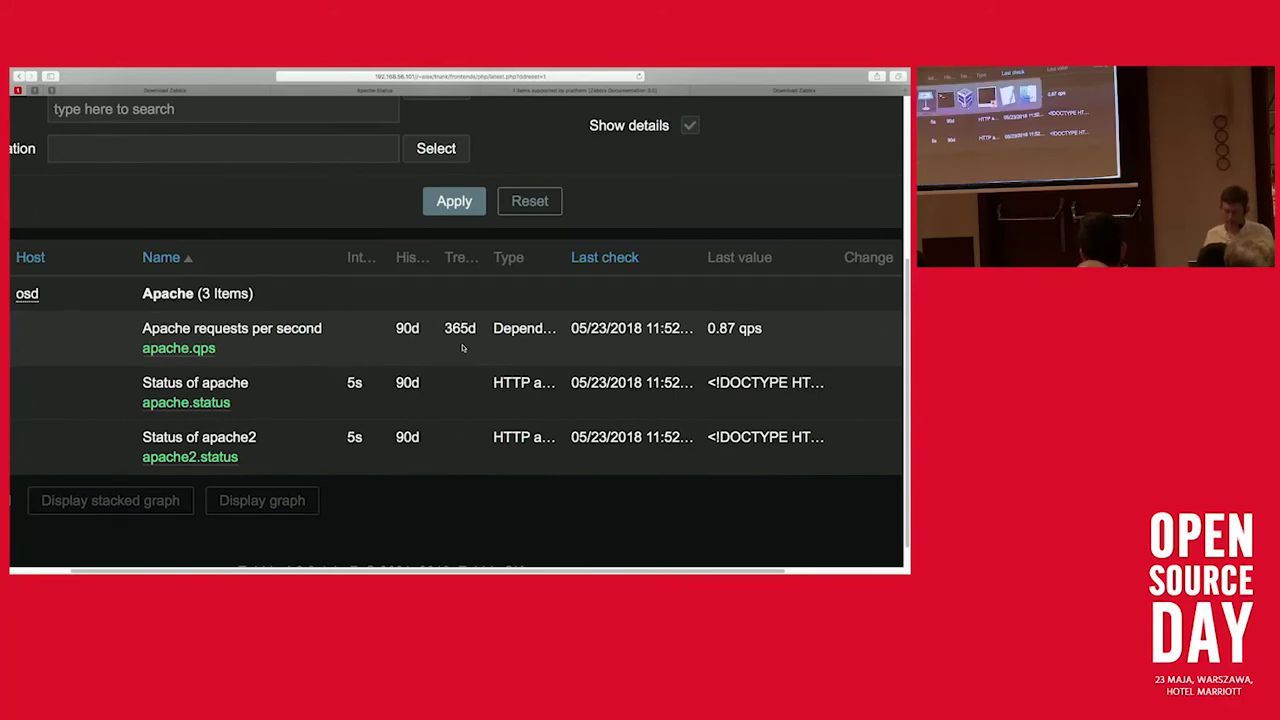
# Step: Switch to the Keynote presentation and start the slideshow from the Pre-processing of metrics slide
pyautogui.hotkey('ctrl', 'Left')
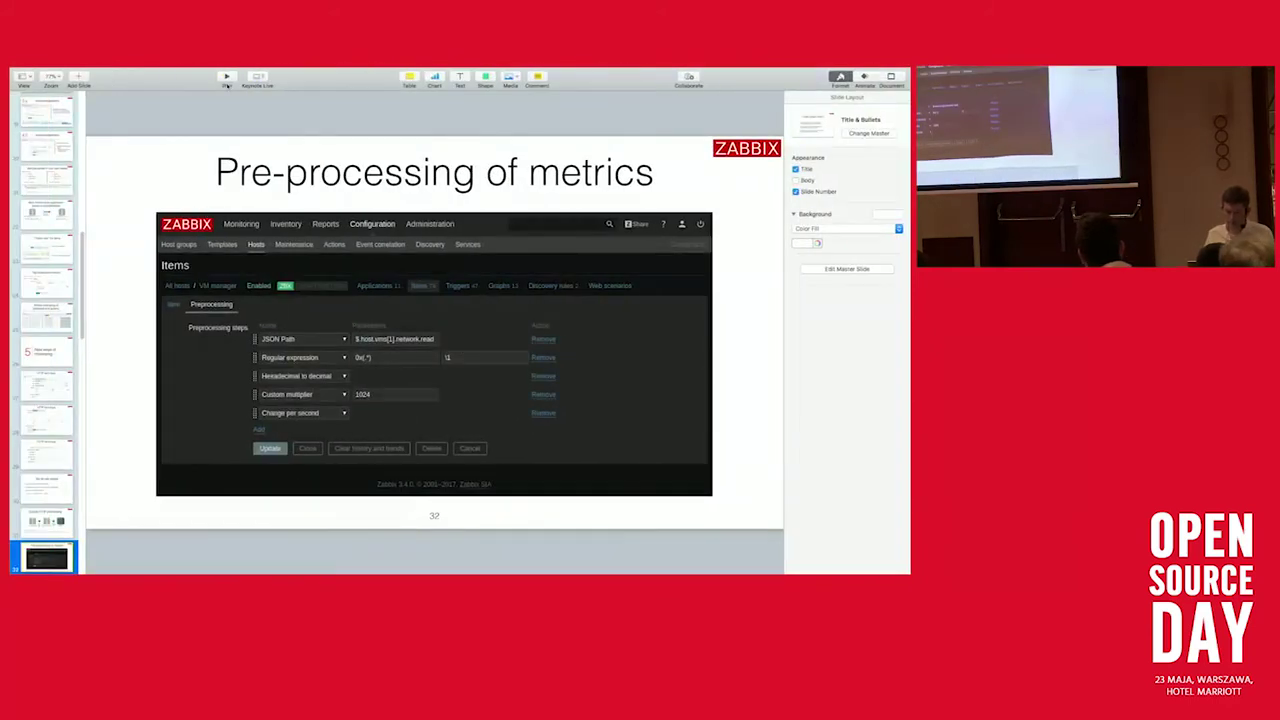
pyautogui.click(226, 78)
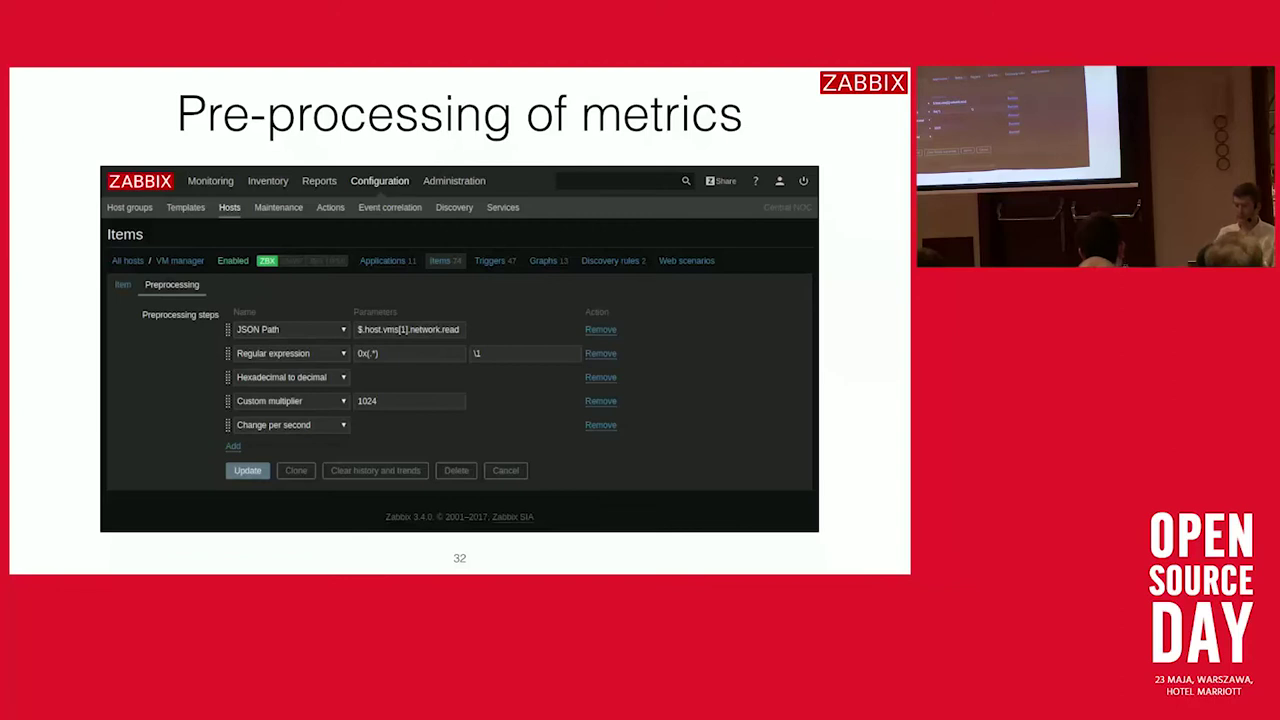